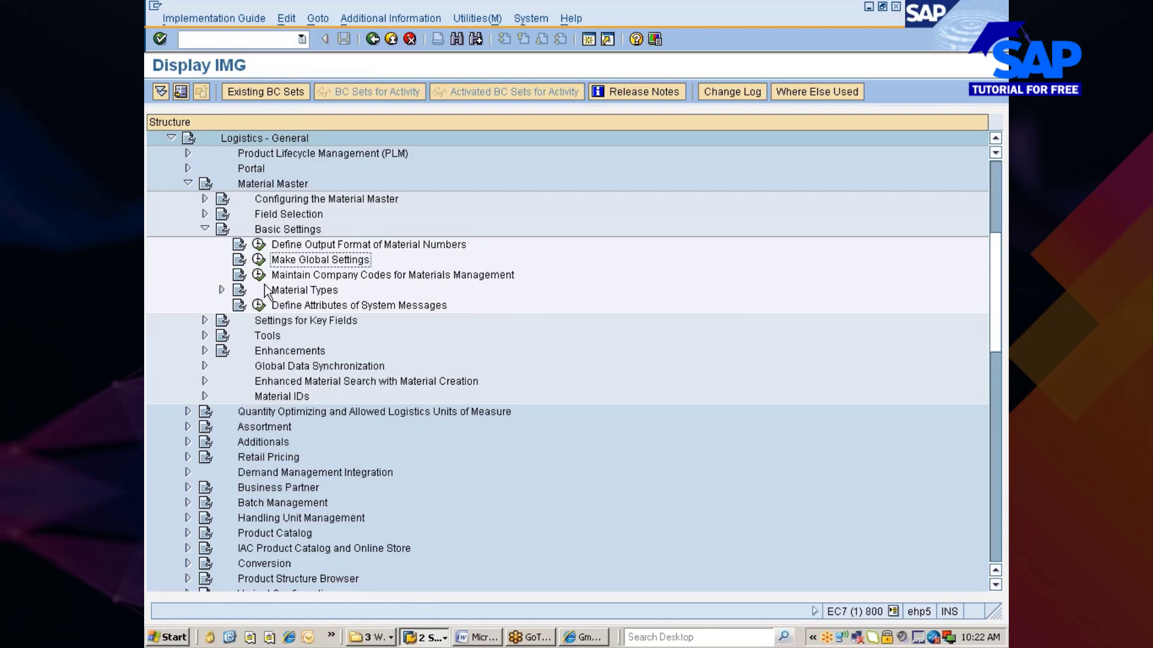
Review the general control indicators under Make Global Settings and return to the IMG structure.
click(263, 260)
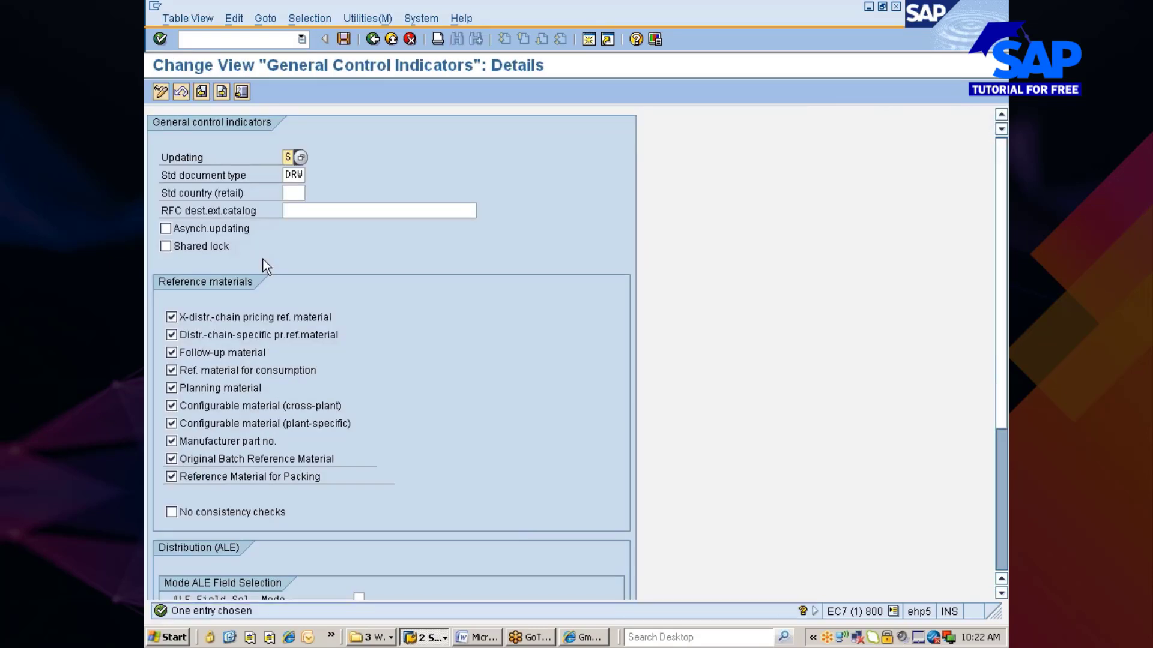
click(373, 39)
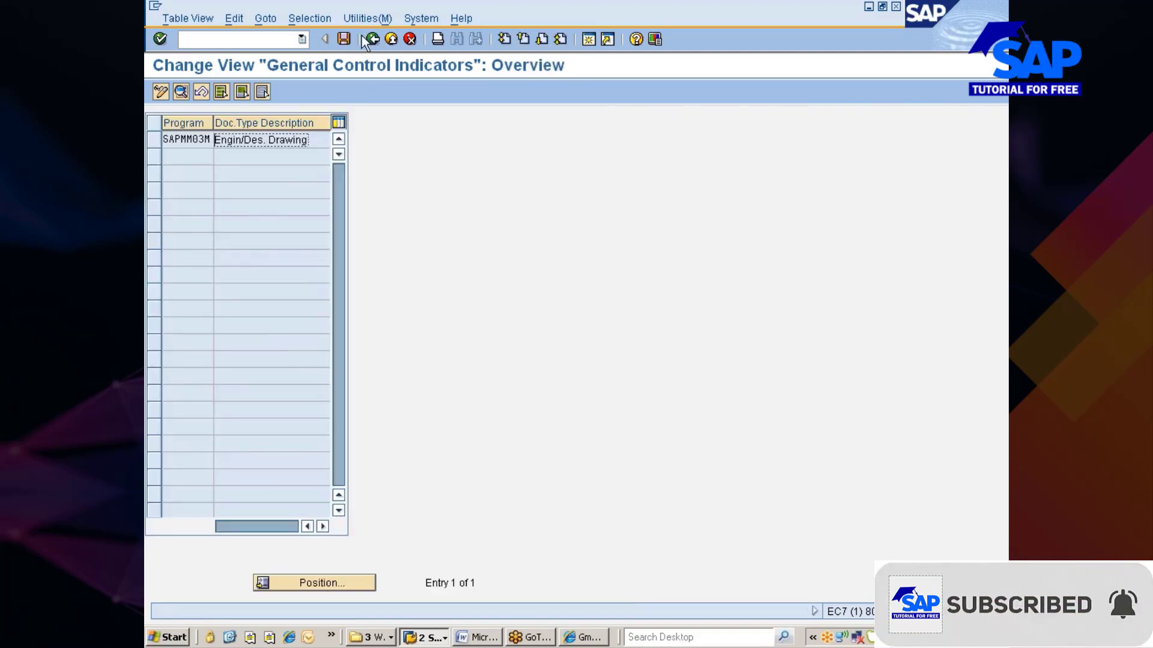
click(373, 39)
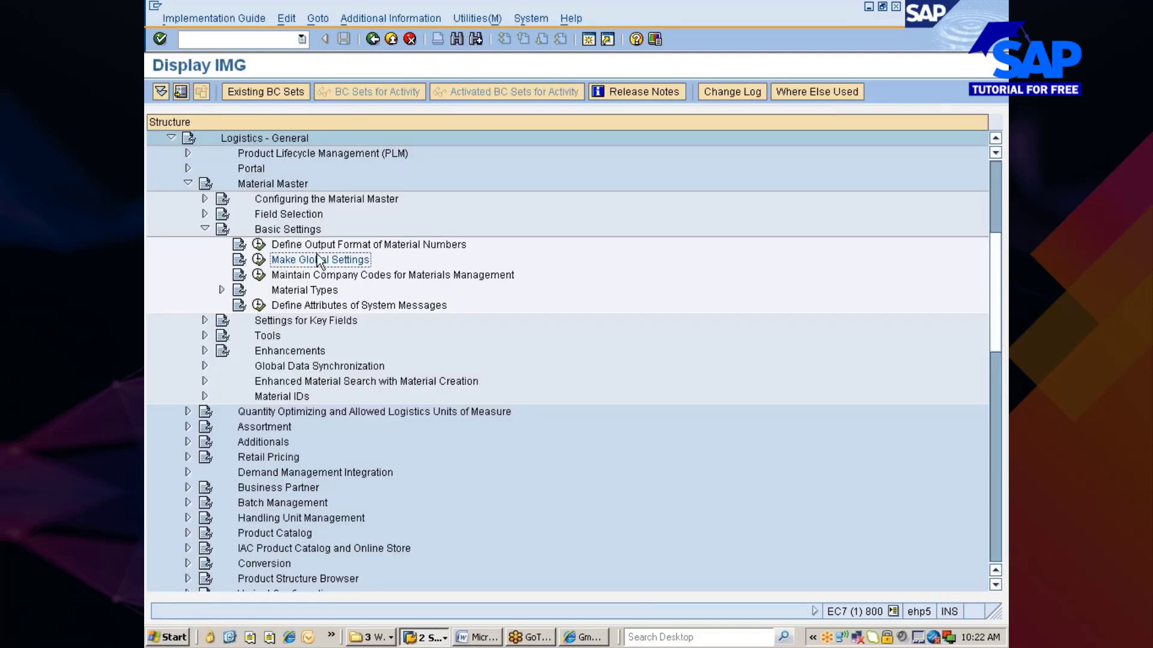
click(259, 260)
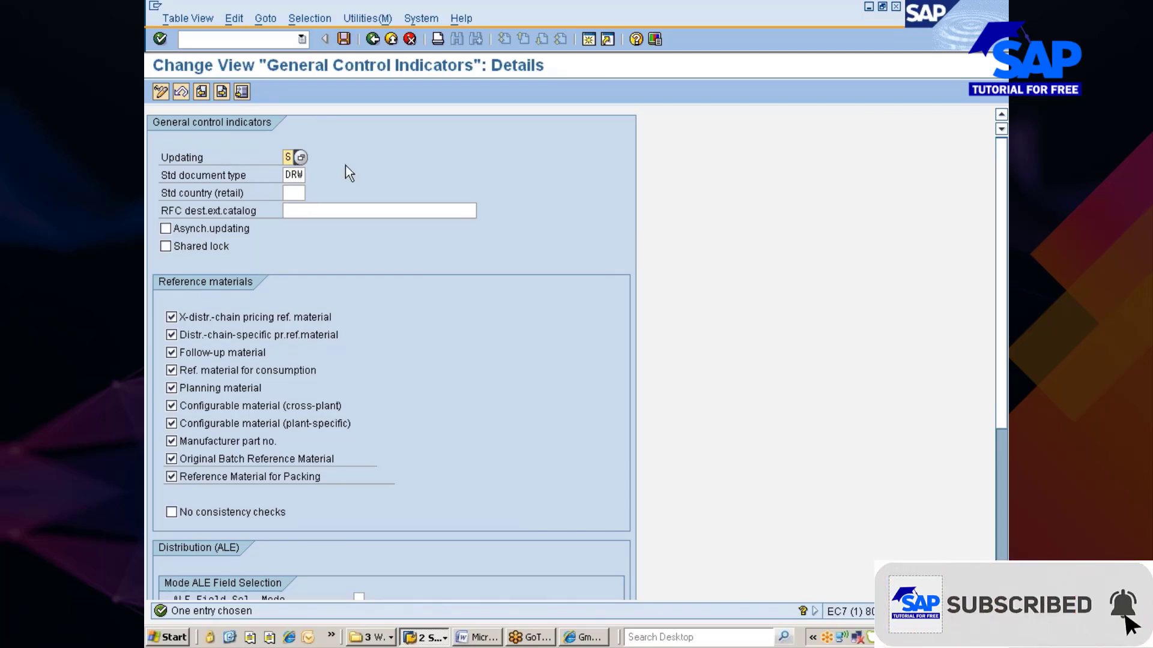
click(375, 40)
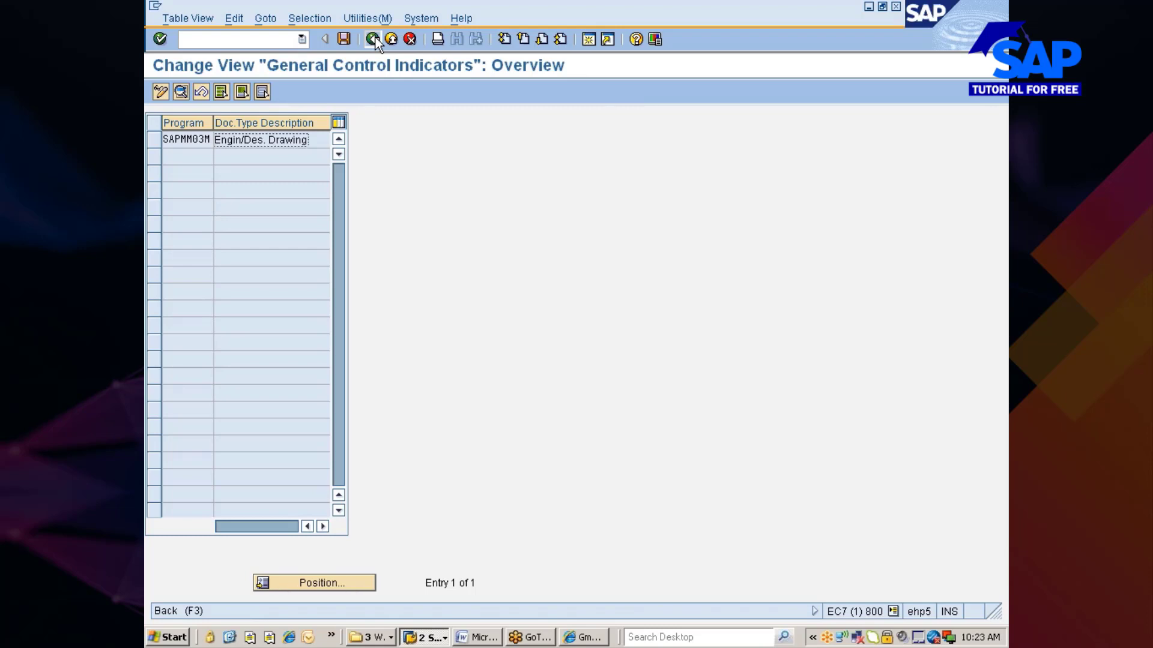
click(375, 39)
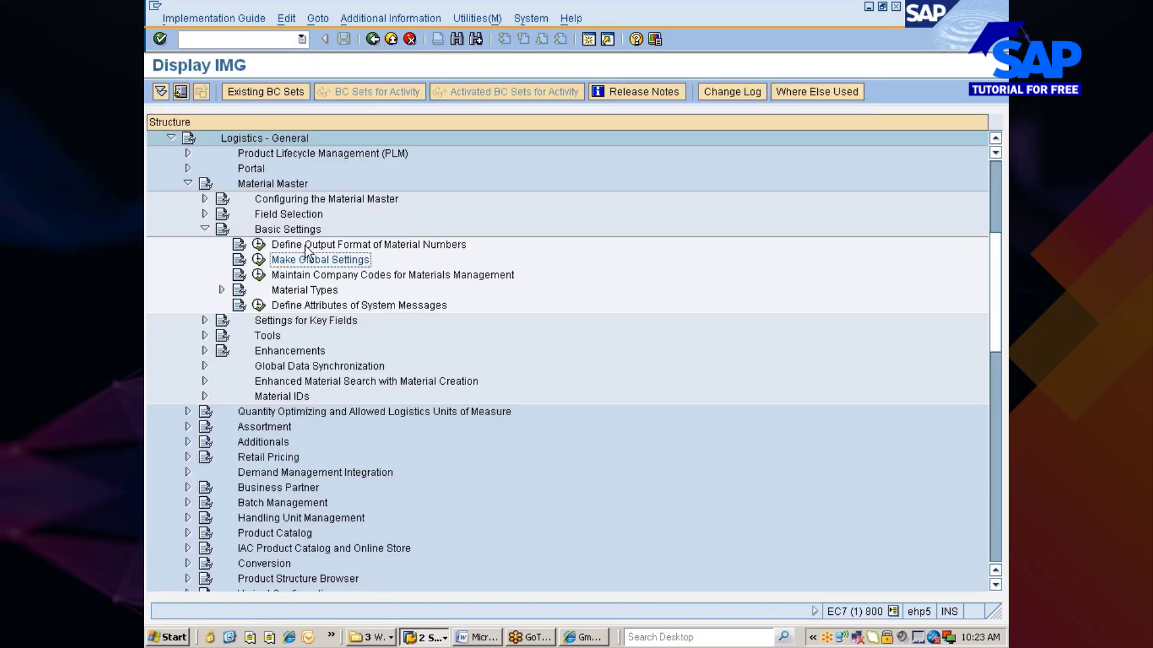
Open Maintain Company Codes for Materials Management and position the list at company code 7777.
click(315, 275)
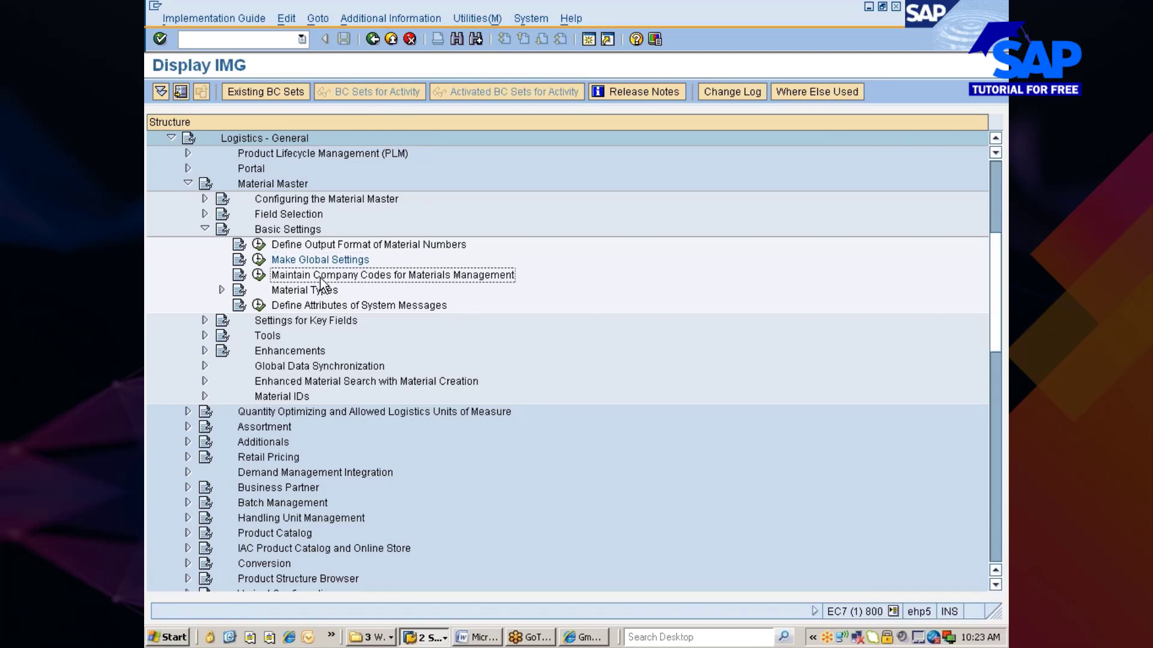
click(259, 276)
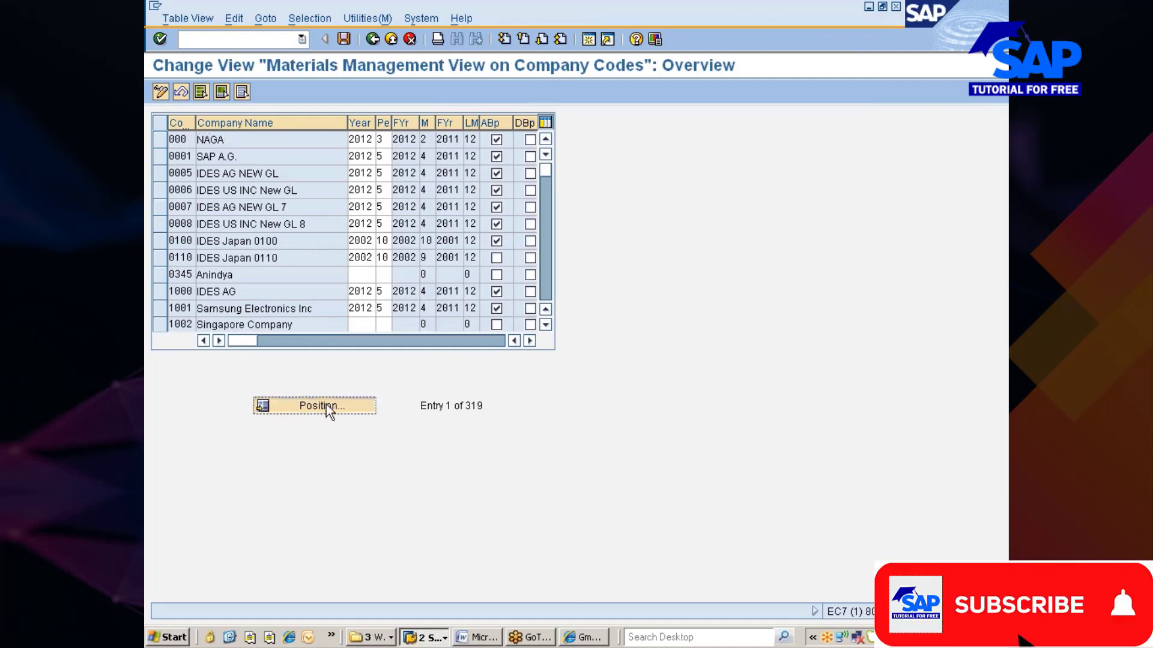
click(326, 405)
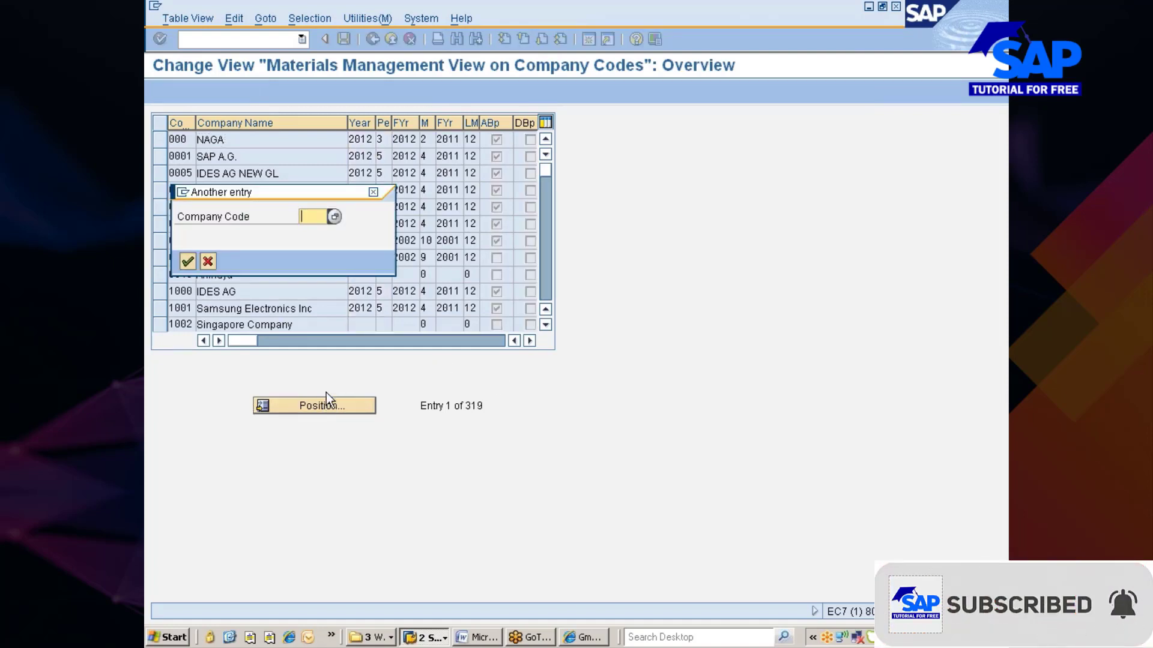
text(7)
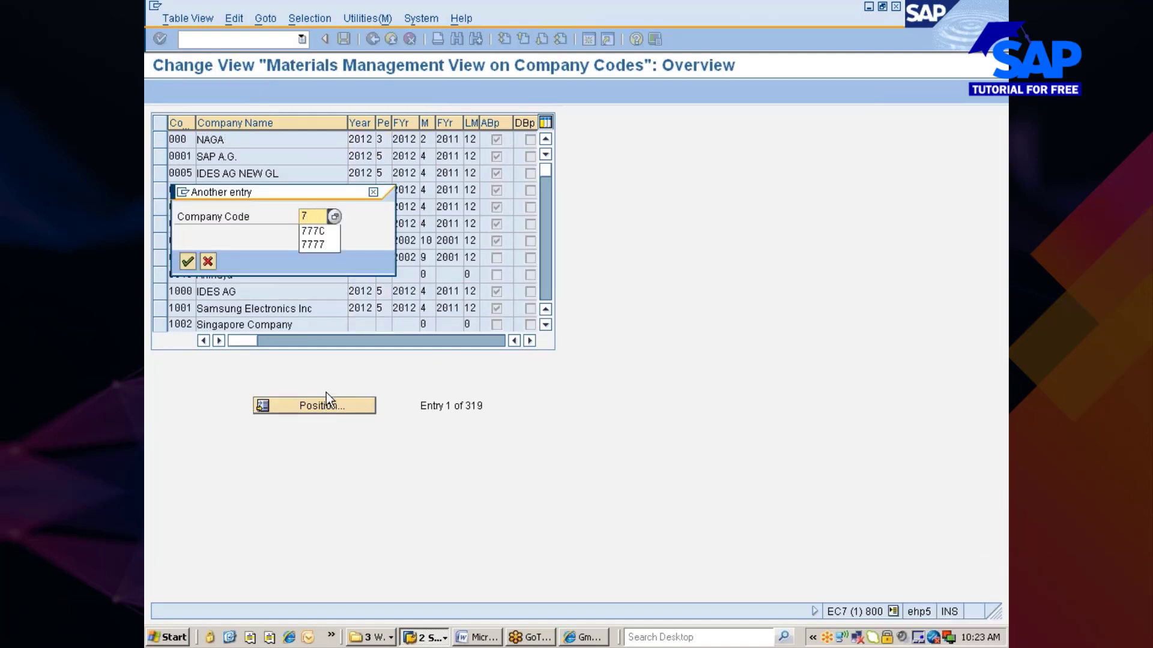
key(Down)
key(Down)
key(Return)
key(Return)
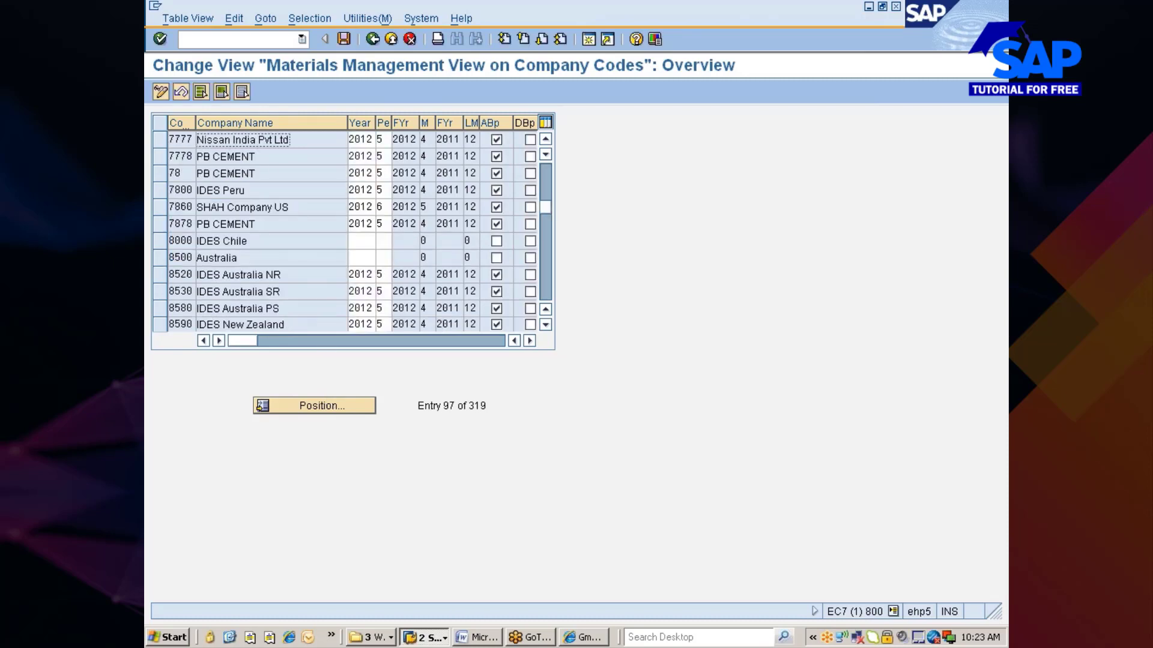
Examine the current fiscal year and period of company code 7777, and return to the IMG structure.
click(160, 138)
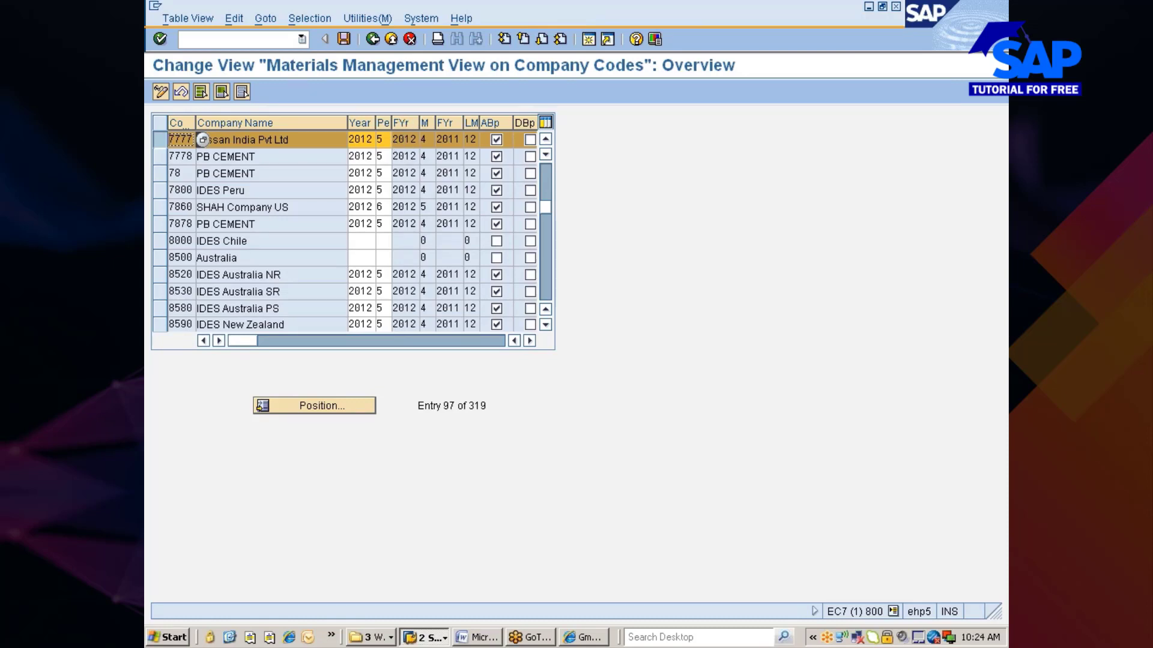
click(404, 138)
click(423, 139)
click(373, 40)
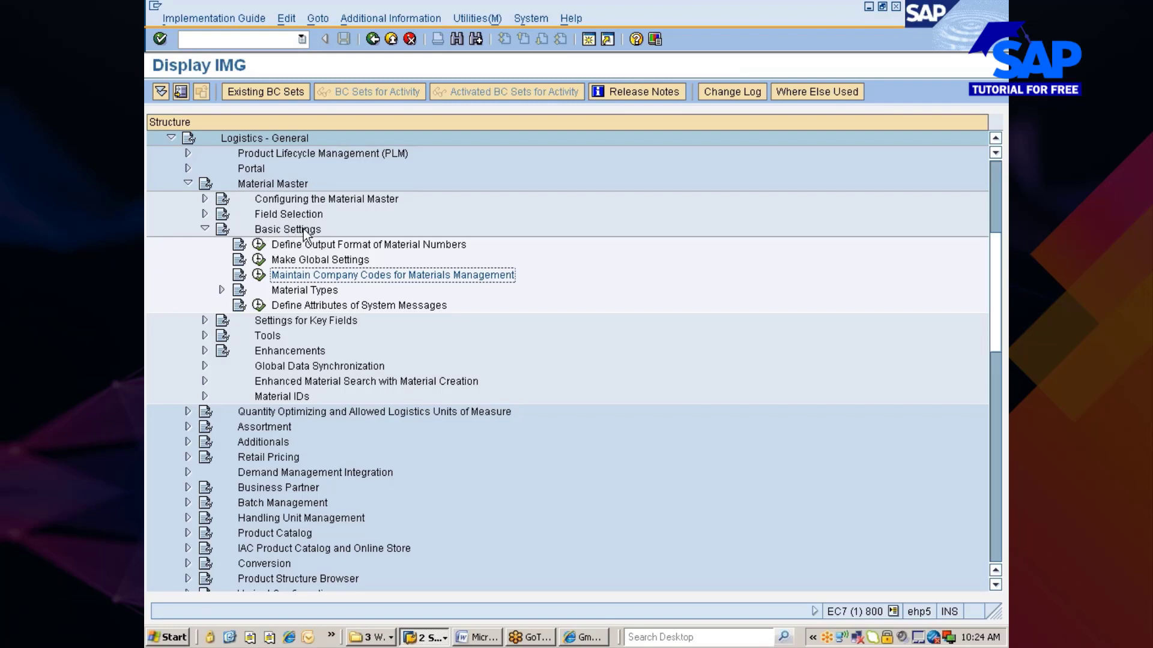
Expand Material Types under Basic Settings and open the Define Attributes of Material Types activity.
click(300, 291)
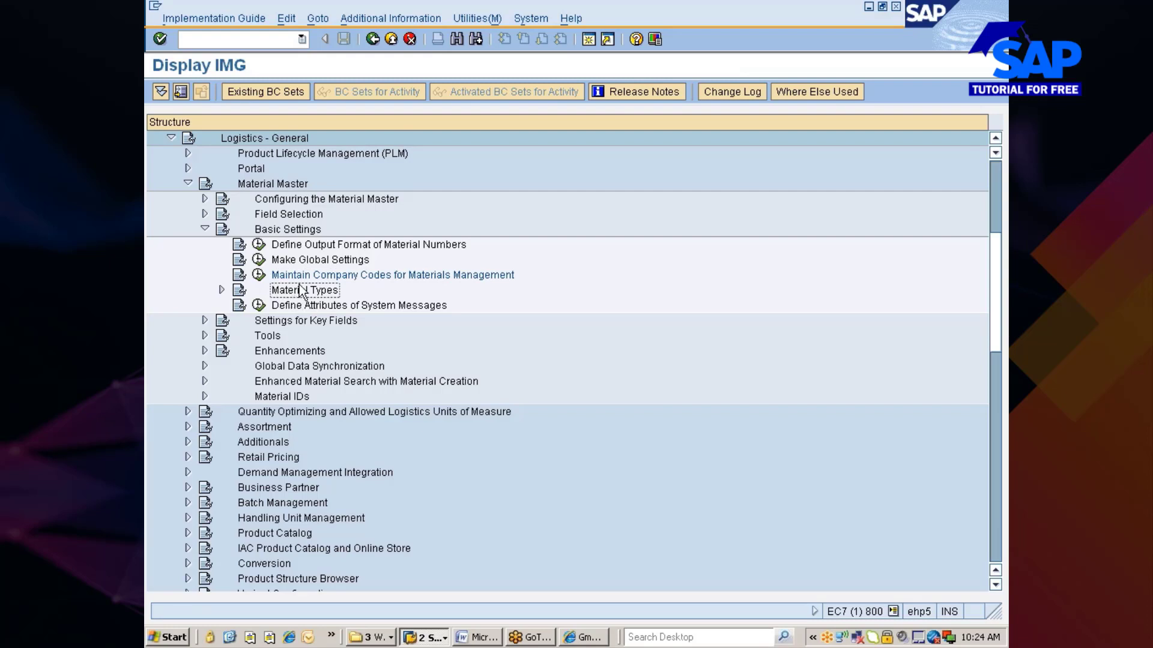
double_click(302, 290)
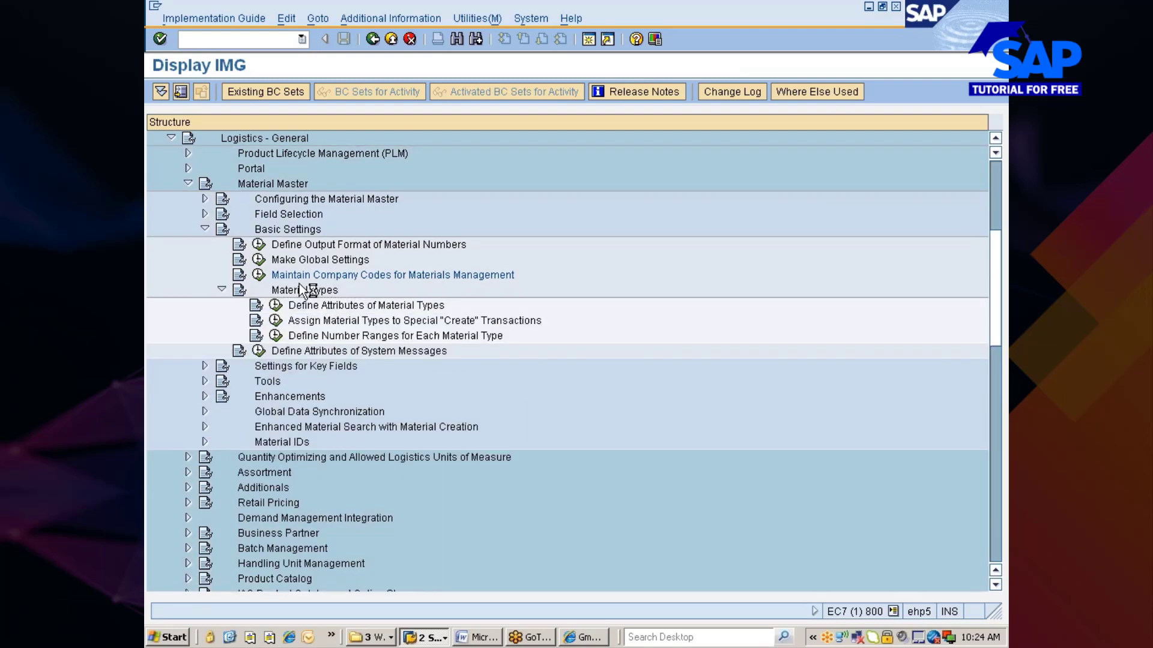
key(Down)
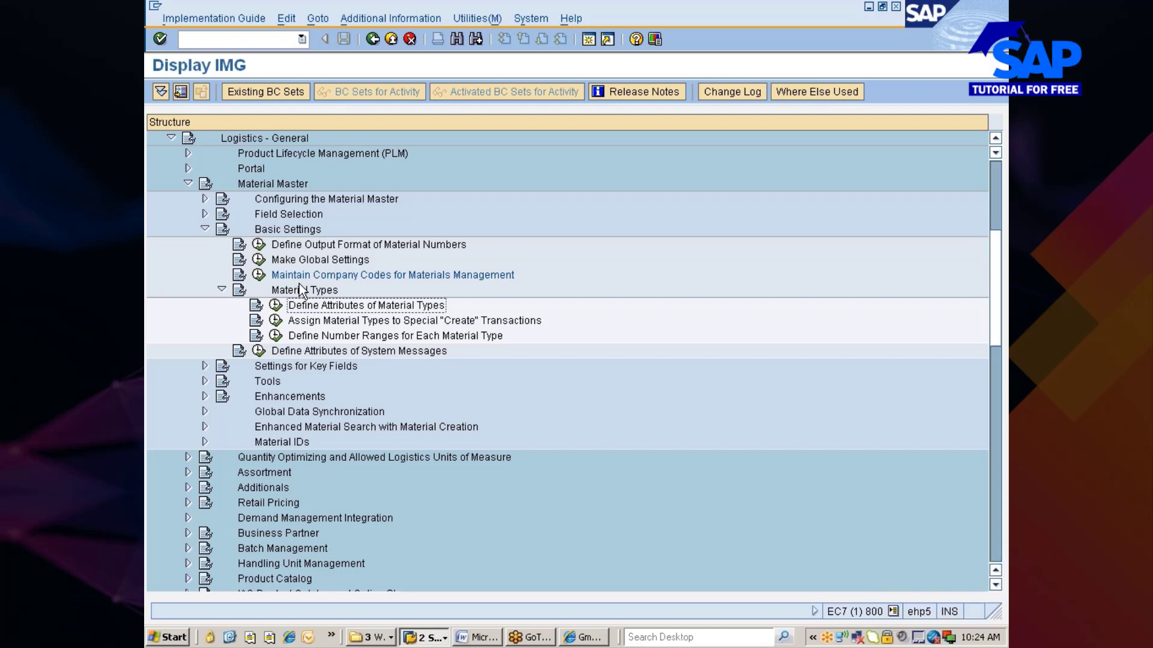
click(276, 306)
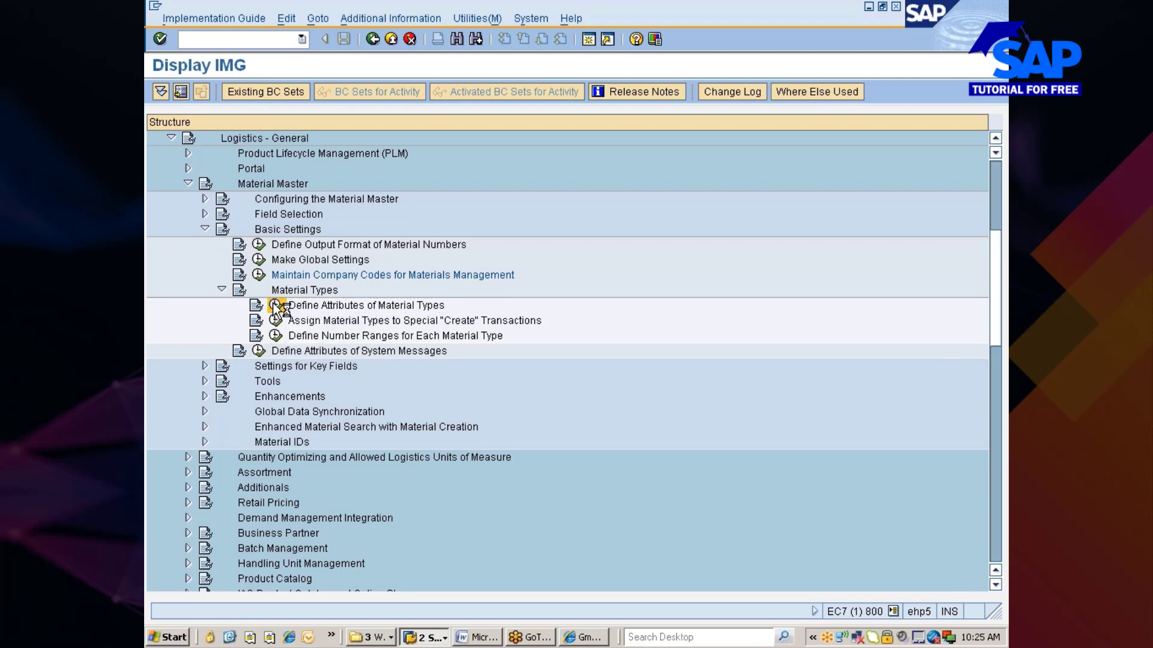
Switch to Excel by opening the SAP MM 10AM Class.xlsx workbook from the desktop, and maximize its window.
key(super+d)
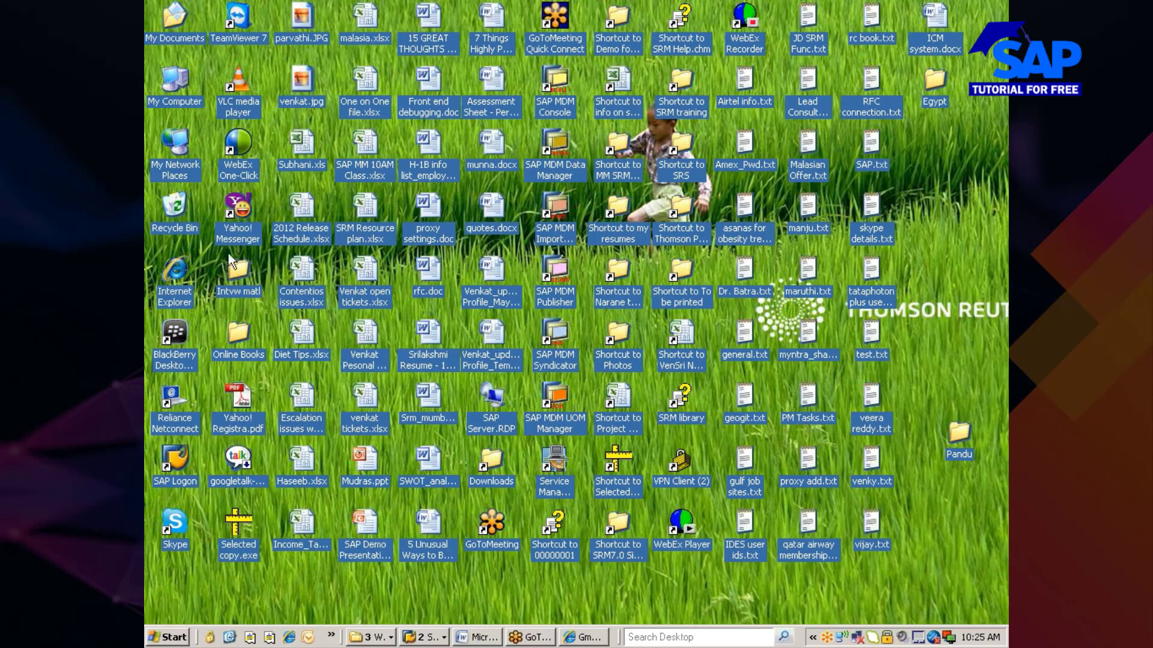
double_click(362, 146)
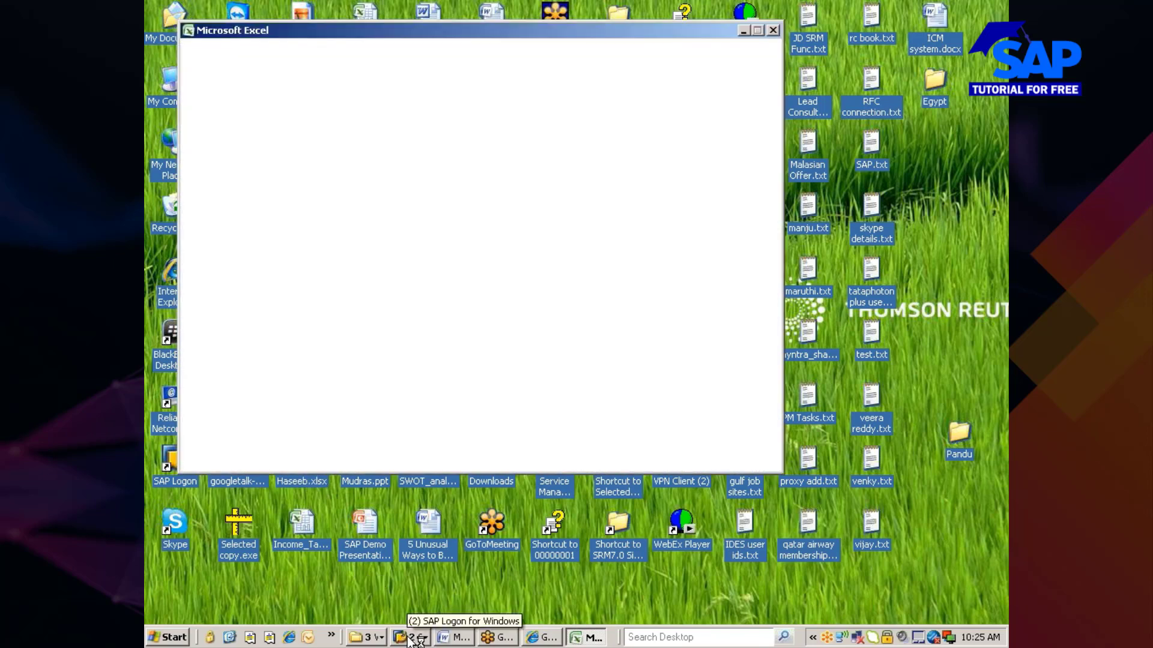
click(412, 637)
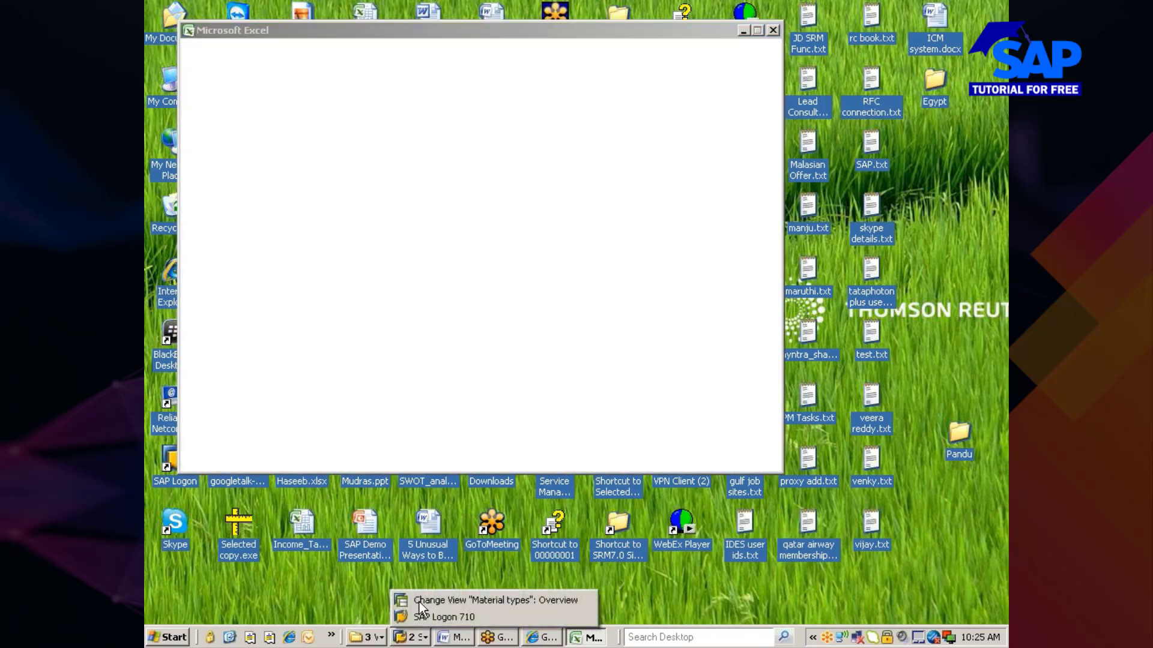
click(419, 603)
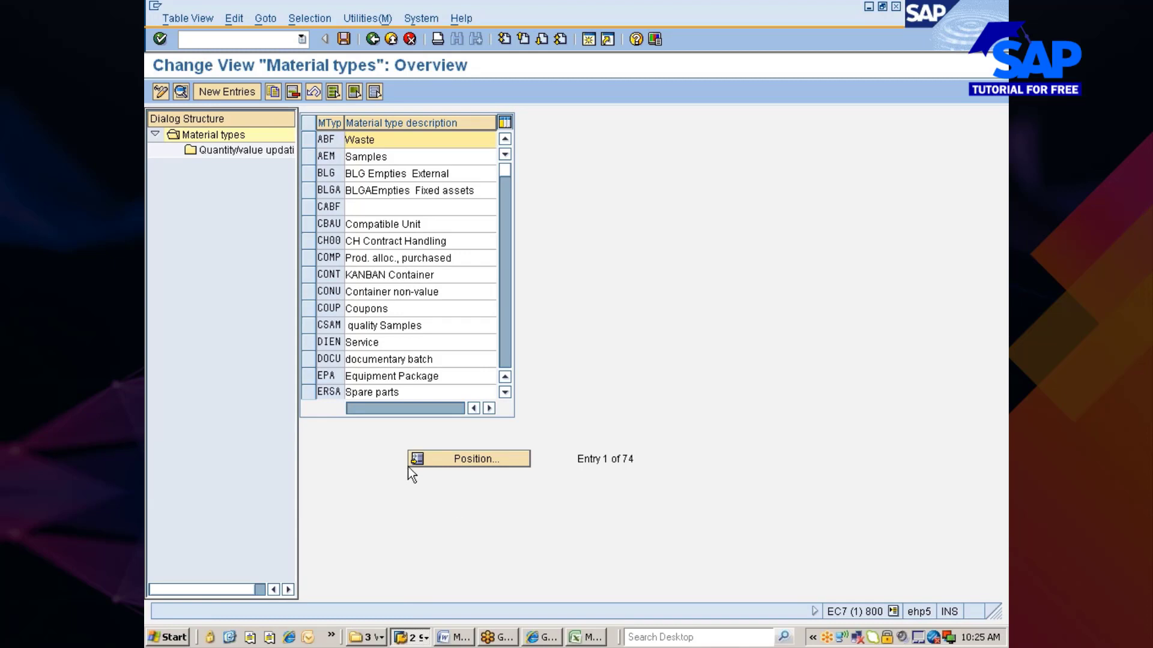
click(583, 638)
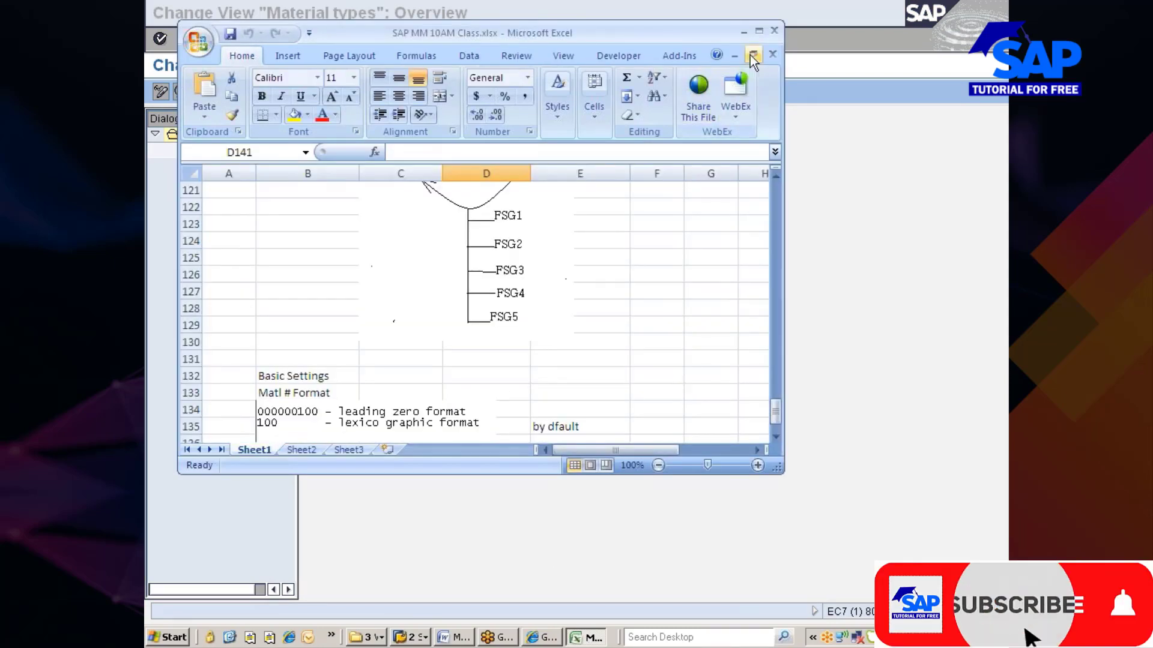
click(759, 31)
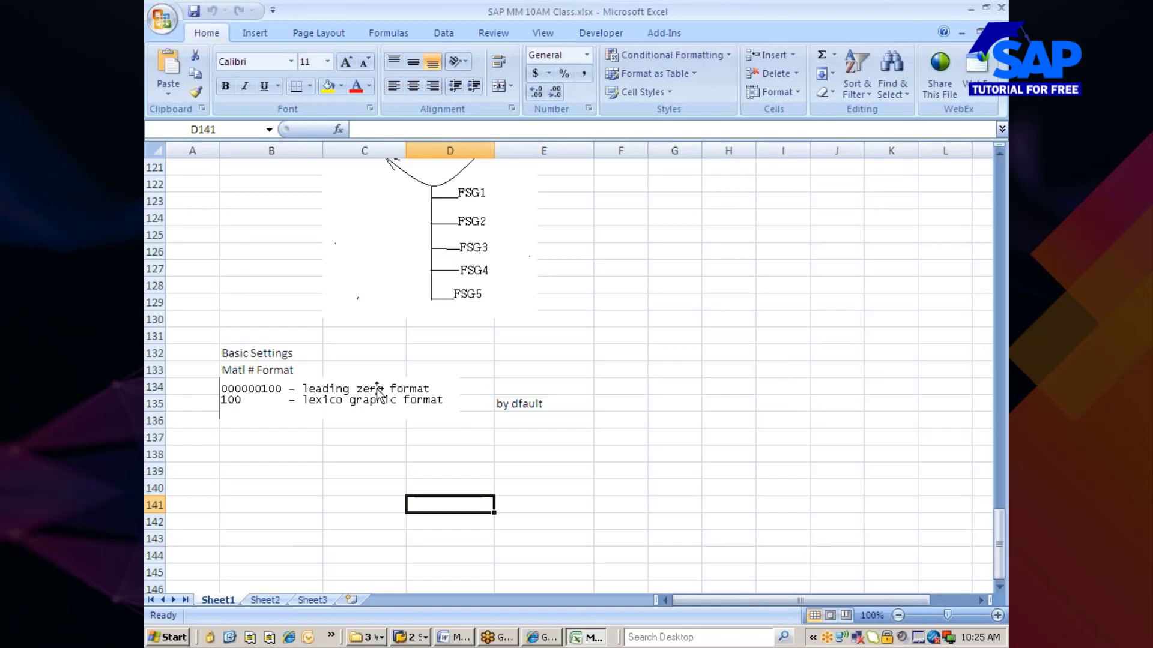
Enter the heading Basic Settings in cell B138, below the material number format notes.
scroll(375, 381, up, 7)
scroll(374, 383, up, 5)
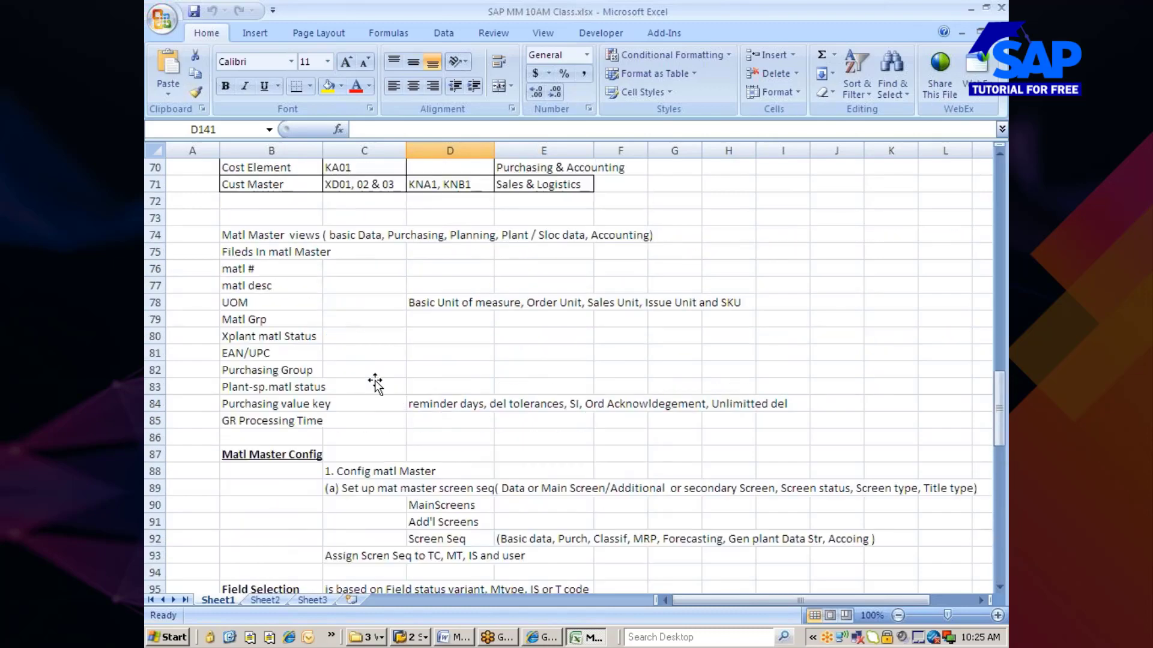
scroll(375, 382, down, 10)
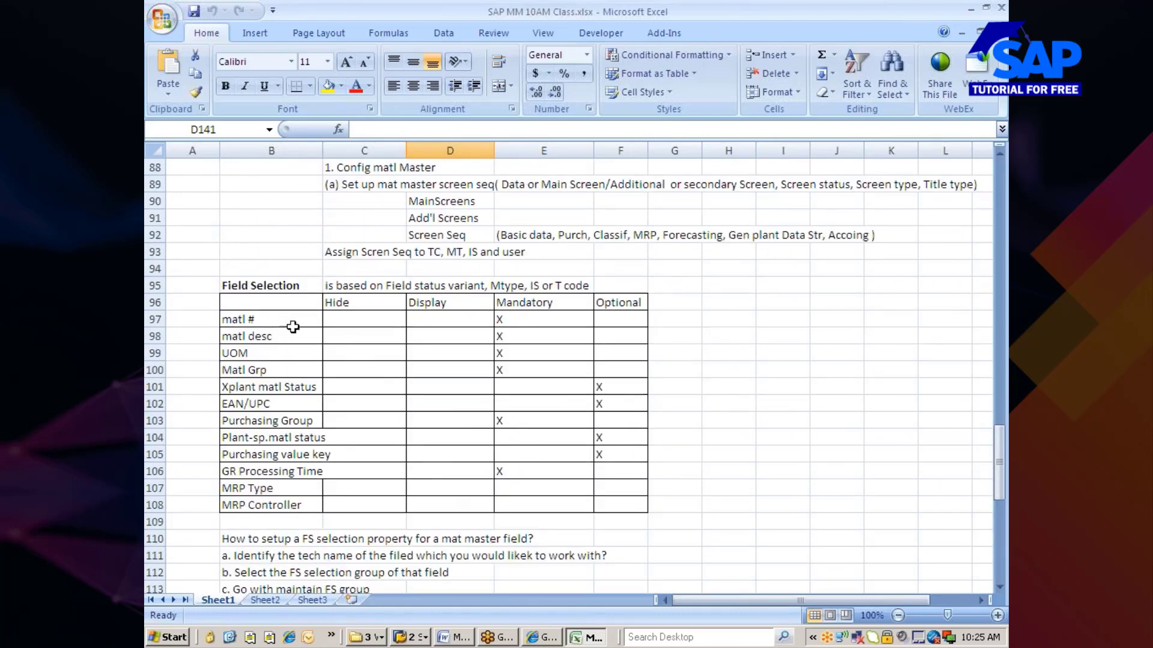
scroll(362, 440, down, 9)
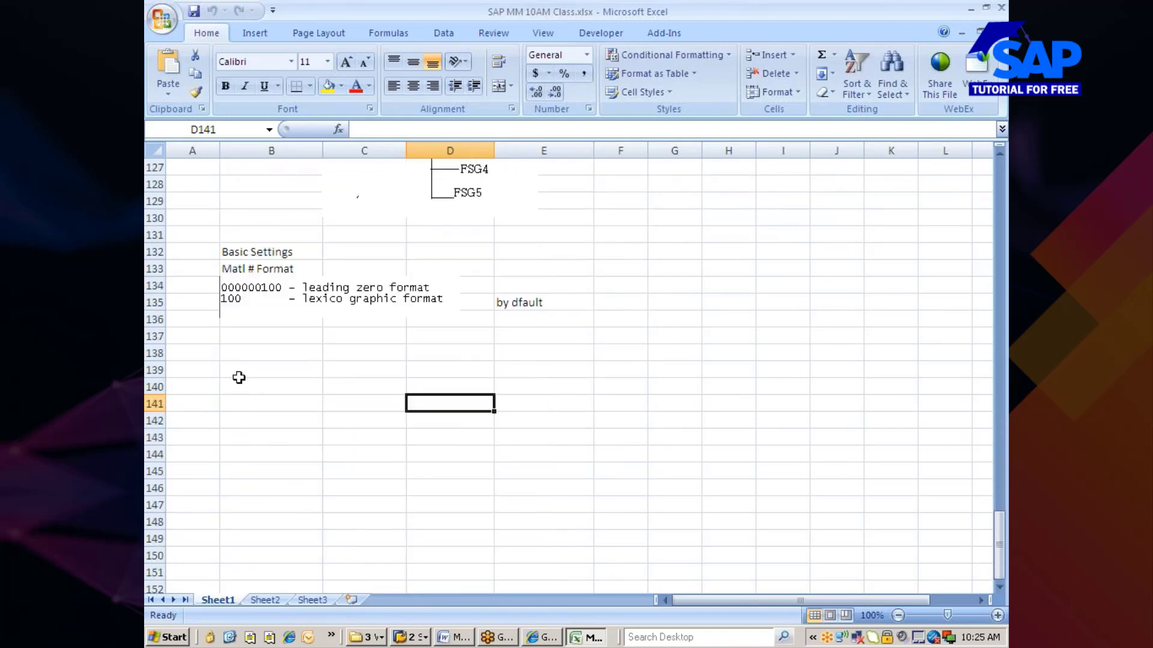
click(234, 357)
text(baSic)
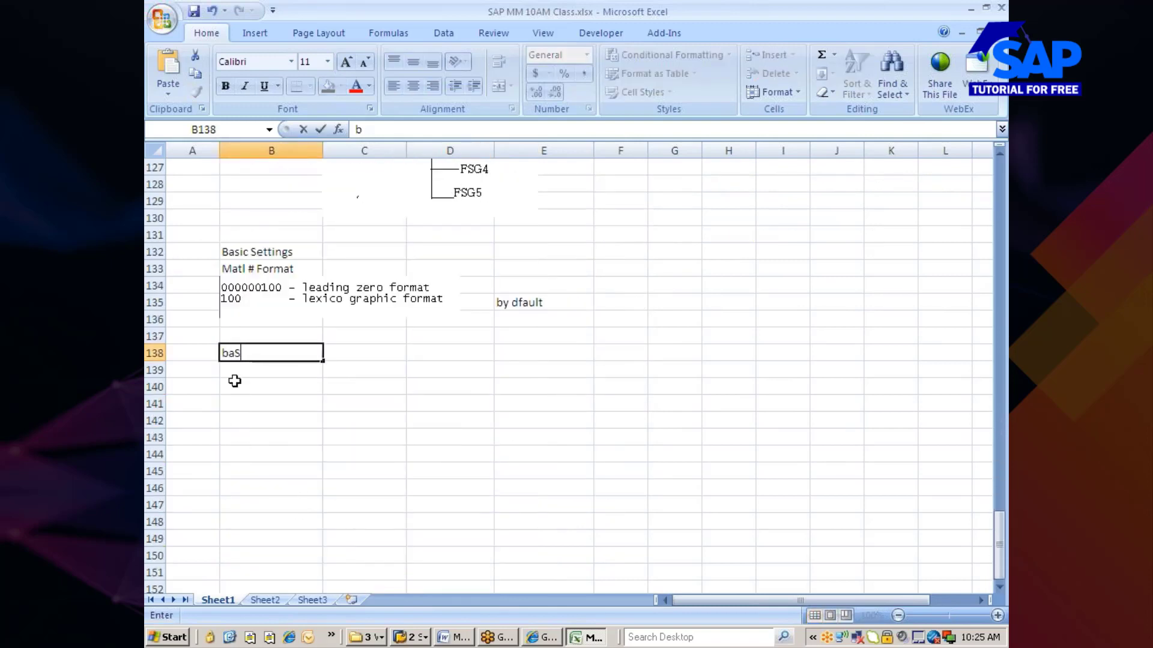
key(BackSpace)
key(BackSpace)
key(BackSpace)
key(BackSpace)
key(BackSpace)
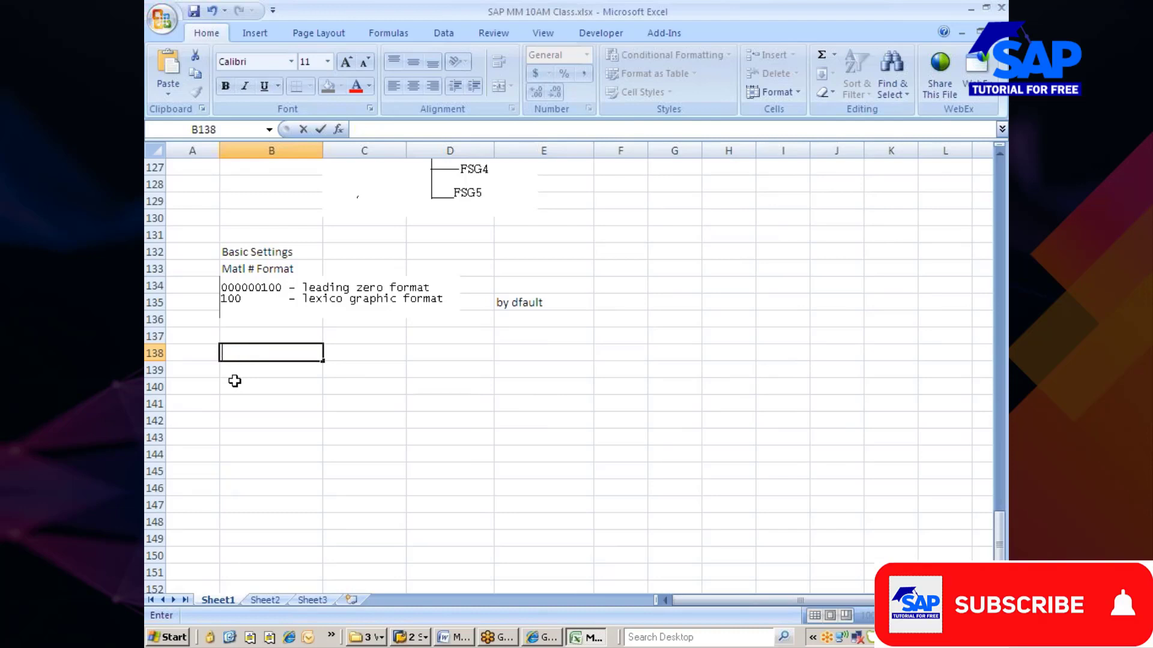
text(bASIC Settin)
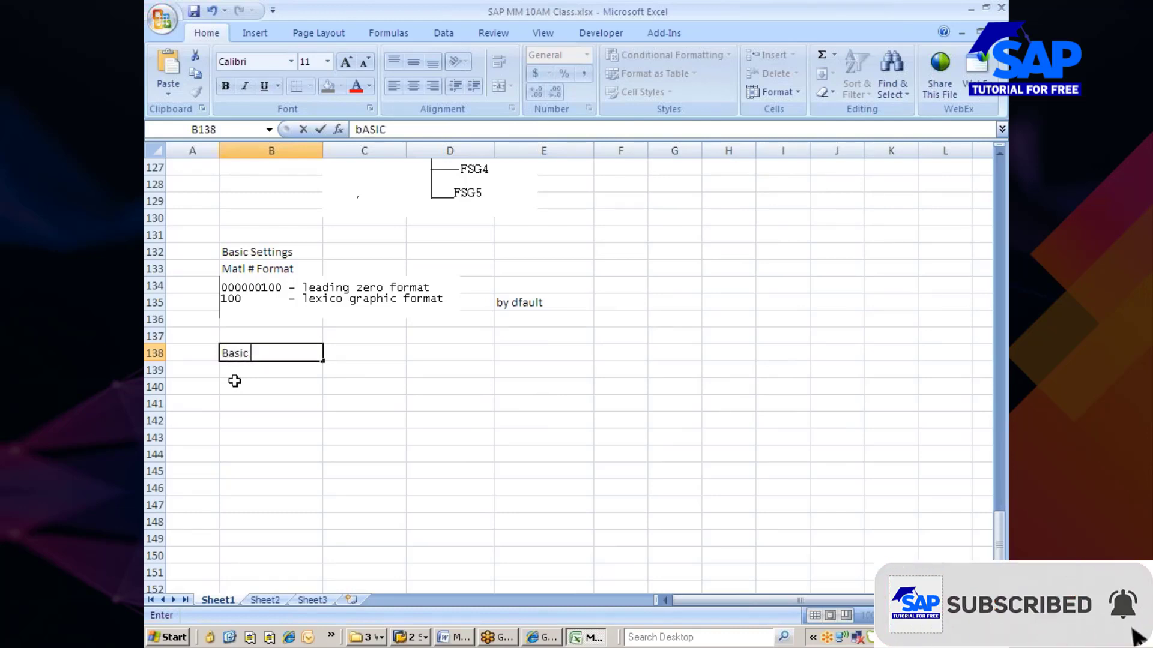
text(gs)
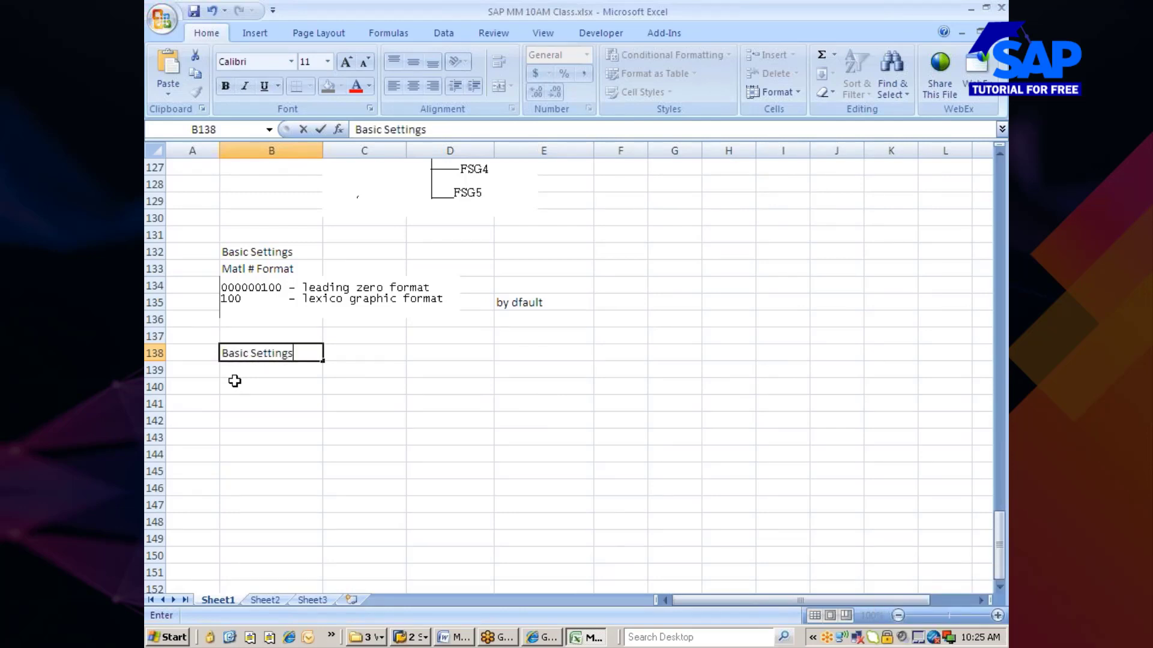
key(Return)
Enter Matl Type in cell B139, under the new Basic Settings heading.
text(\)
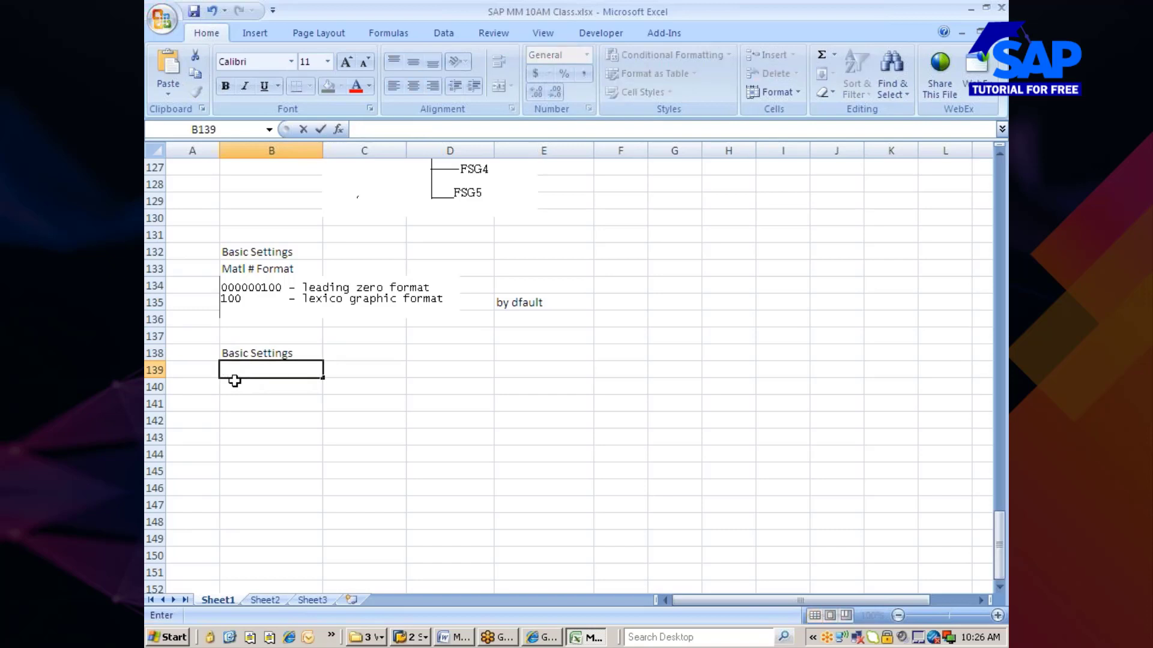
text(Matl Type)
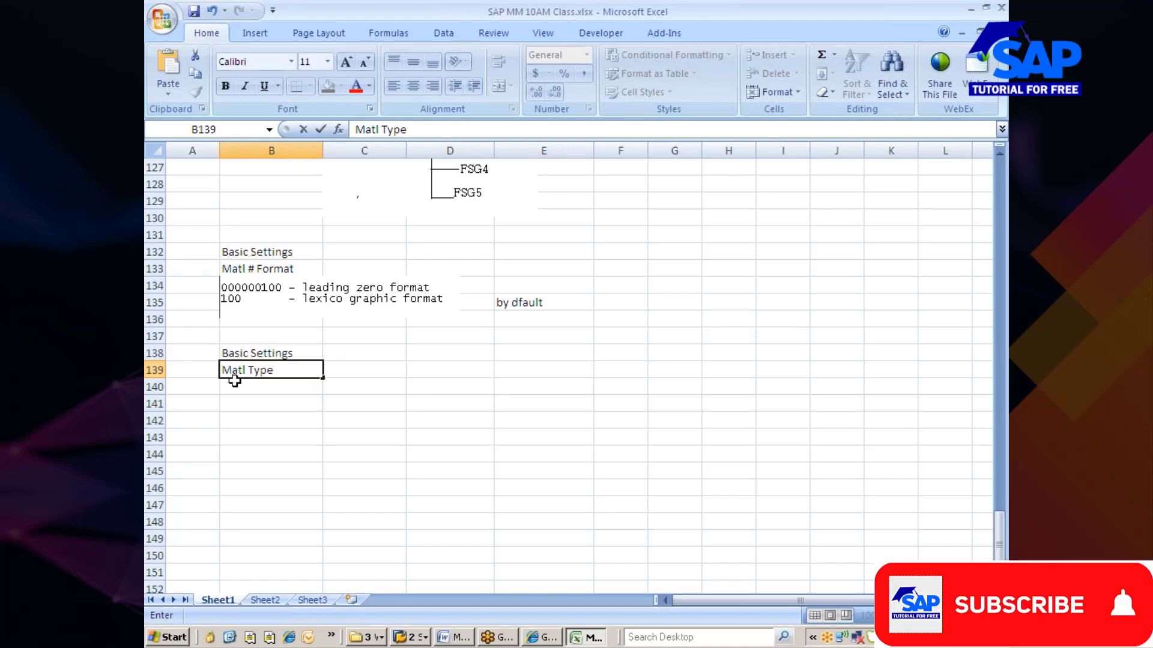
key(Return)
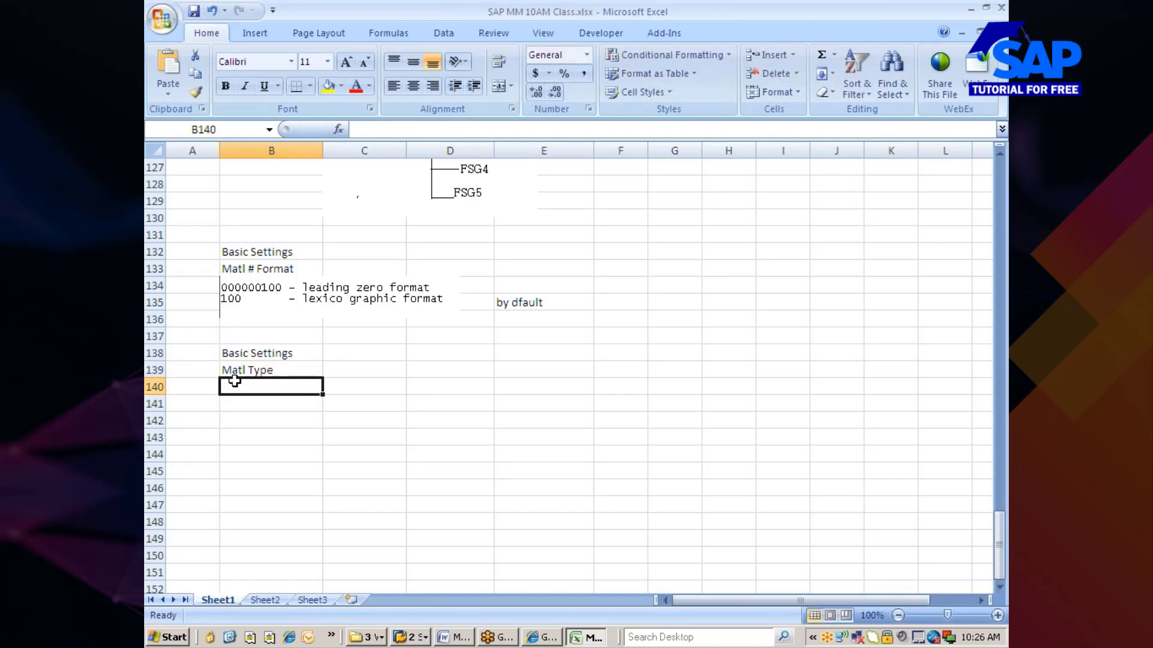
Extend the Matl Type entry in cell B139 to read Matl Type can control, and clear the stray letter from C139.
click(354, 370)
text(c)
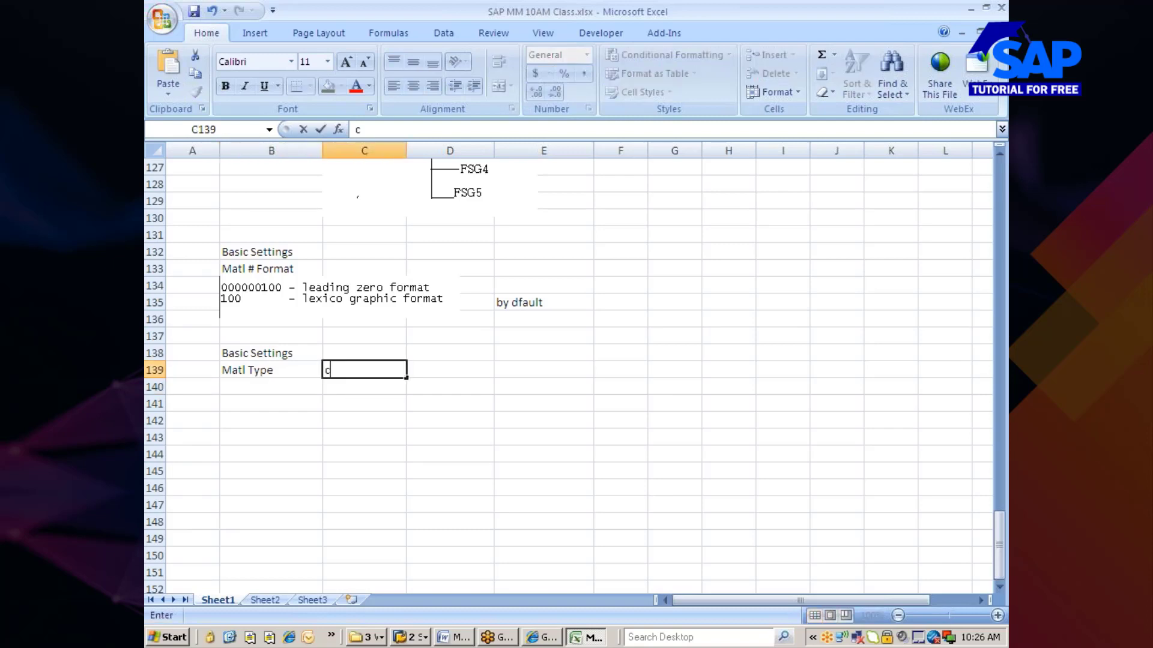
click(275, 377)
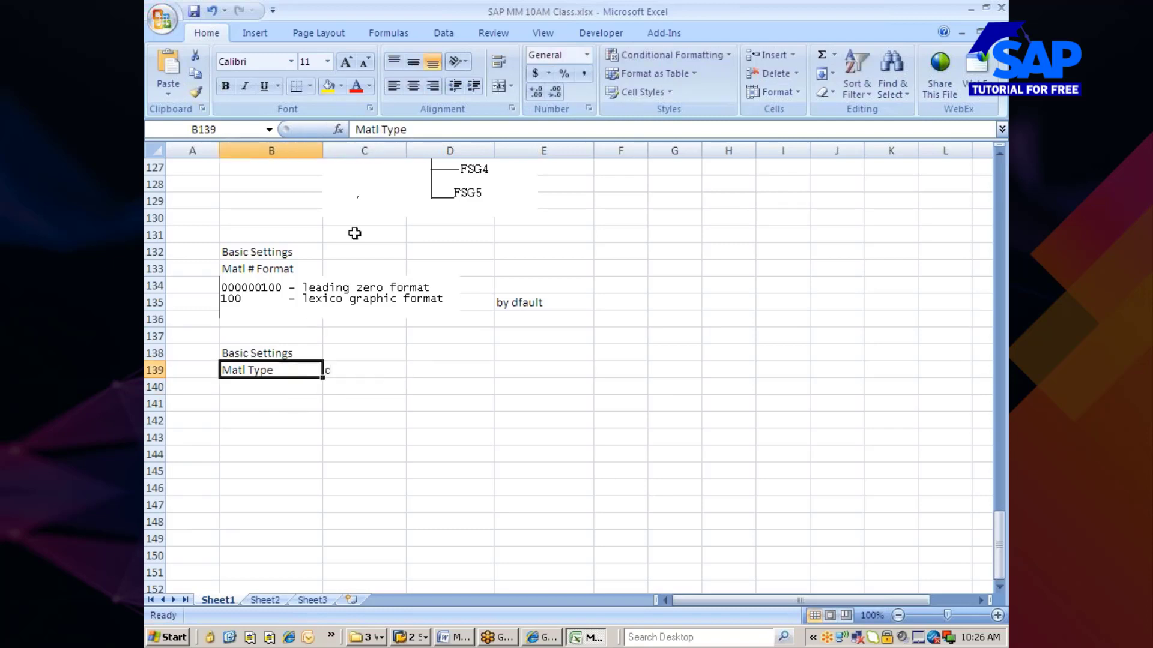
click(420, 129)
text(can)
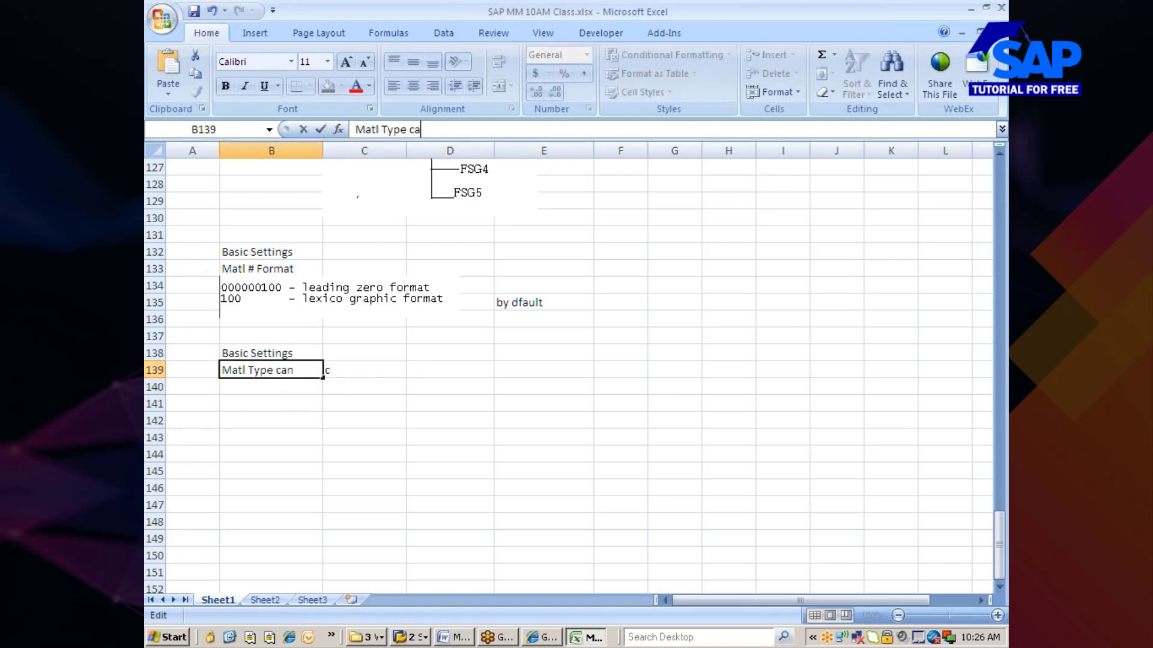
text( control)
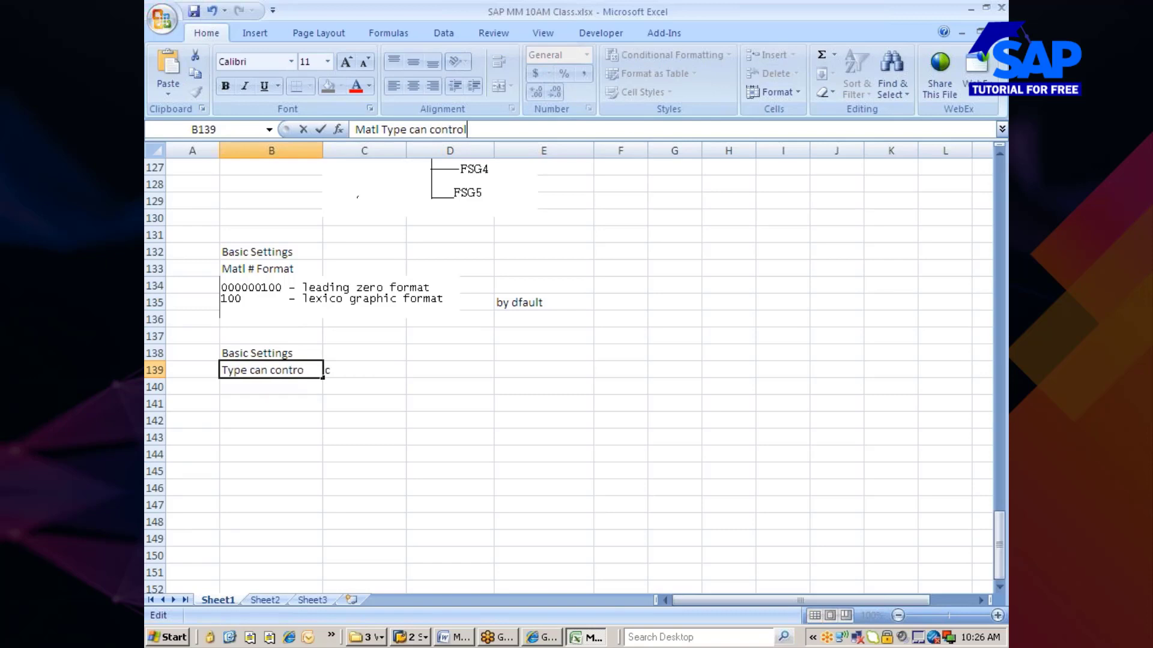
click(336, 370)
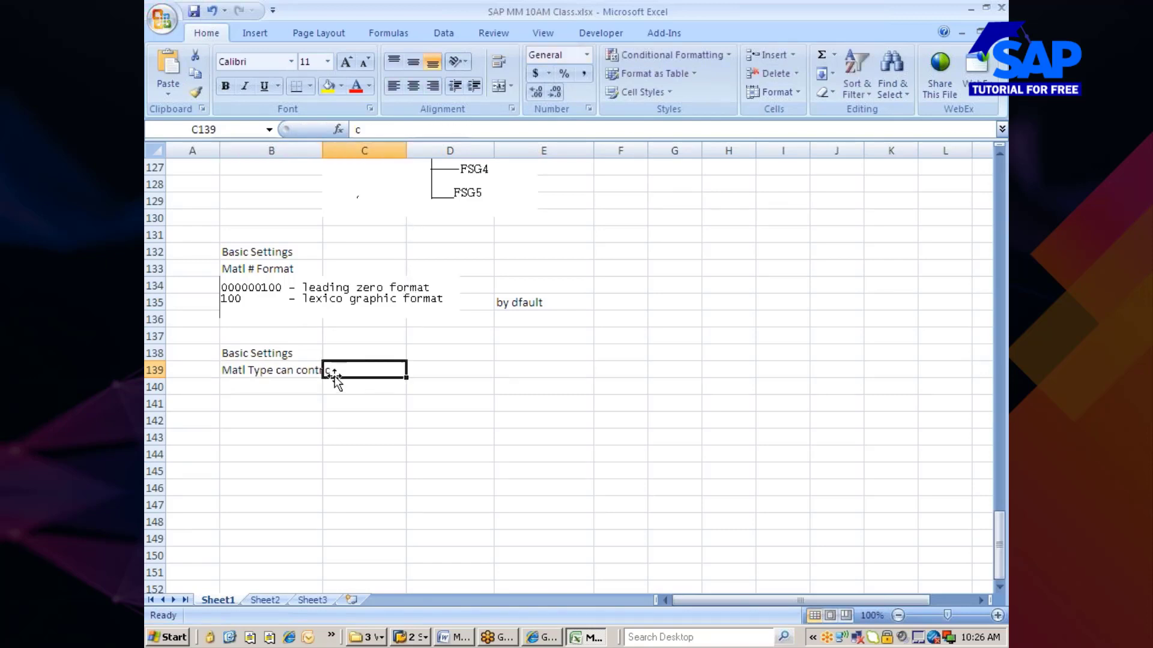
key(Delete)
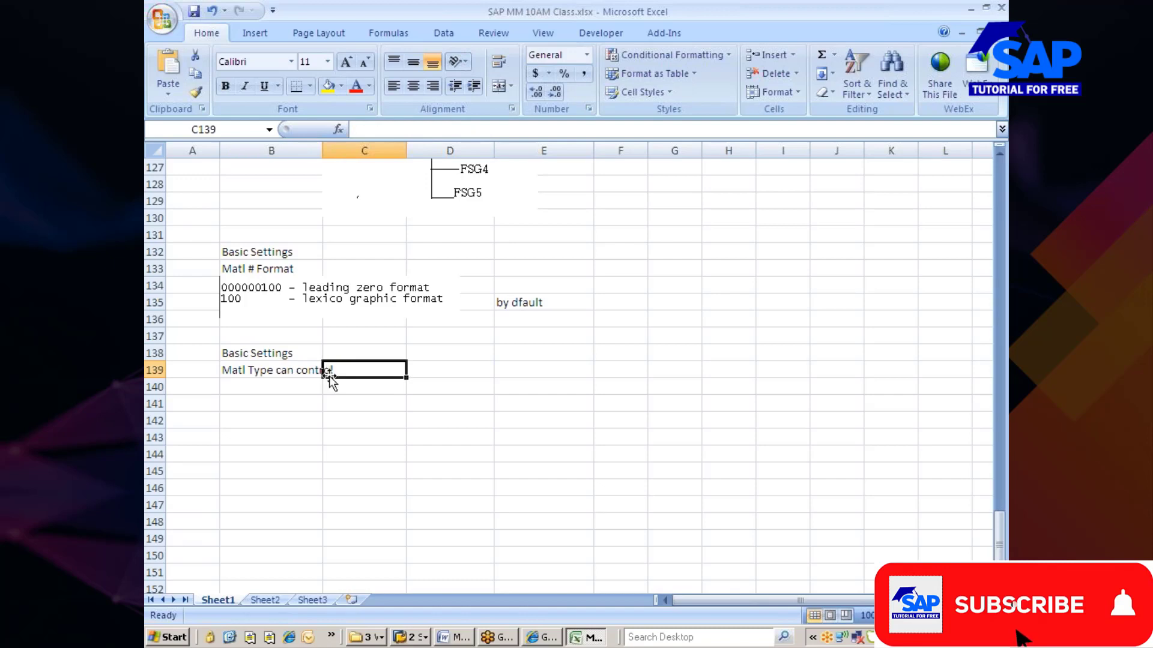
Start a numbered list with 1. in cell B140, below the Matl Type can control line.
click(309, 404)
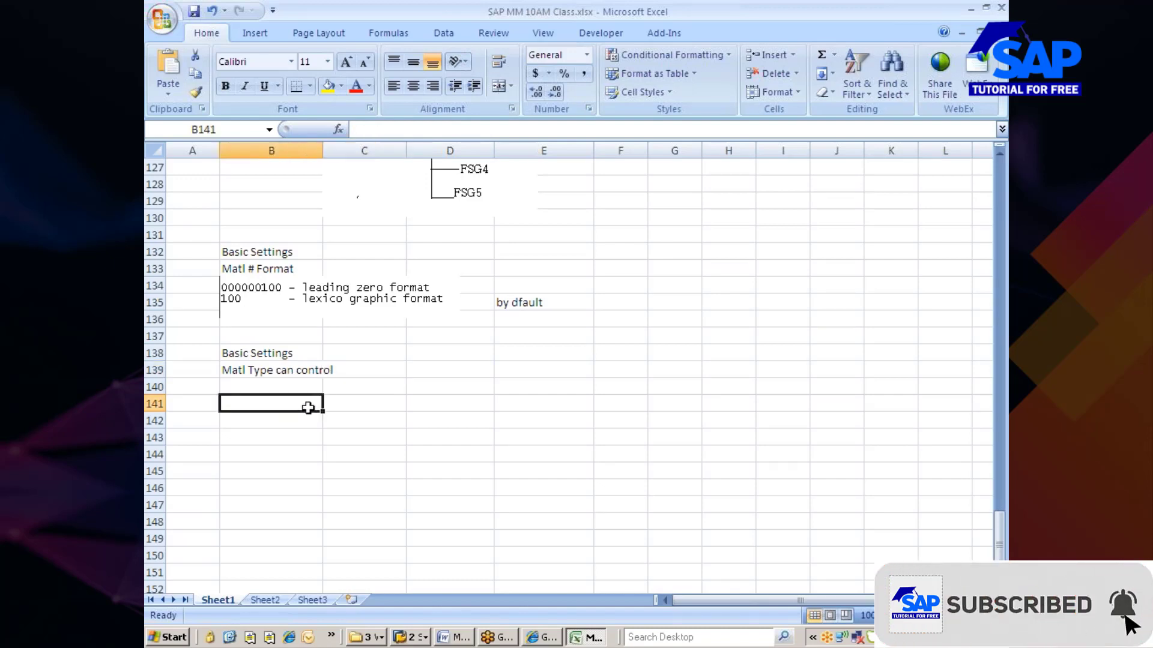
click(271, 389)
text(1.)
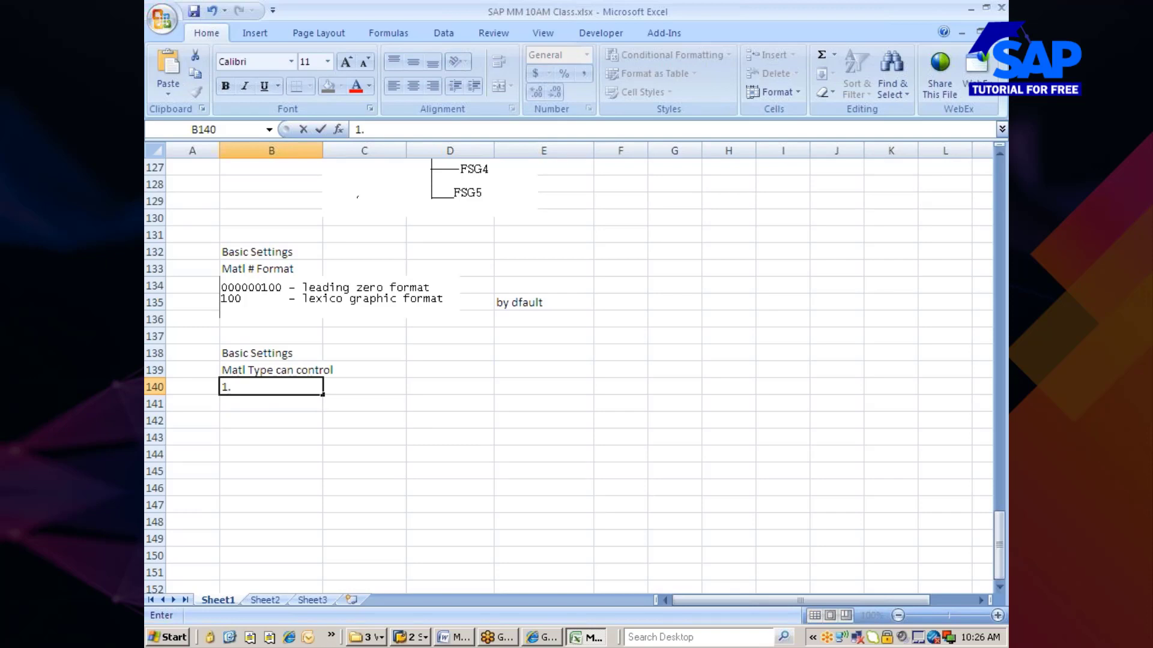
Switch to SAP, position the material types list on ROH, and copy that entry as new material type ZMRO.
key(alt+Tab)
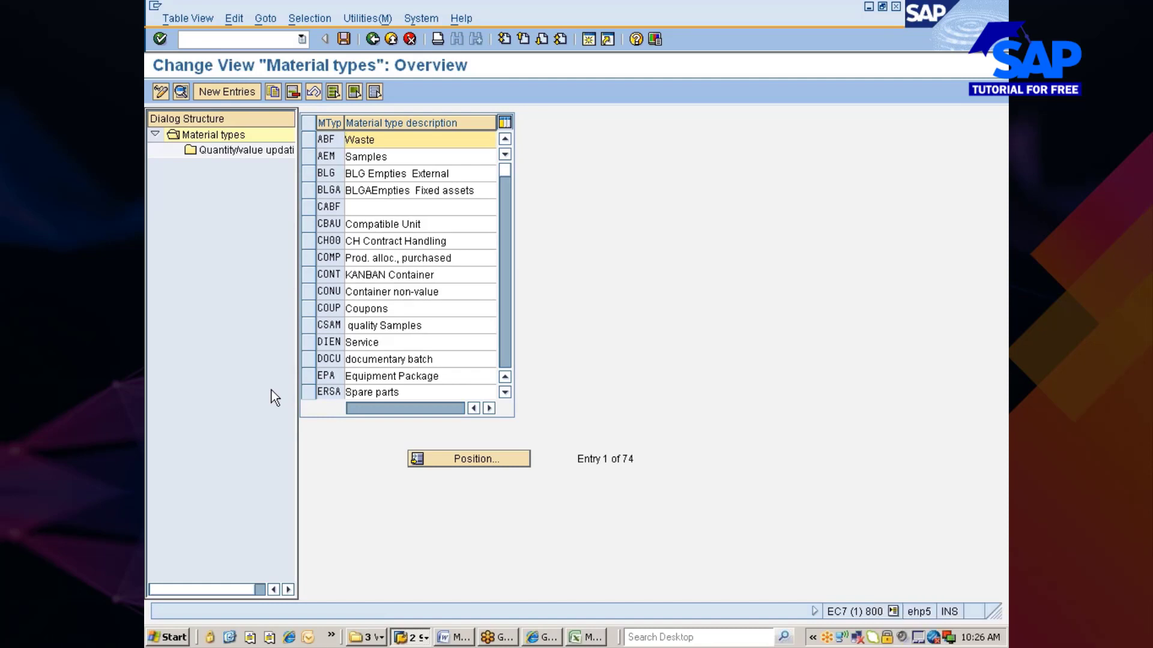
click(492, 457)
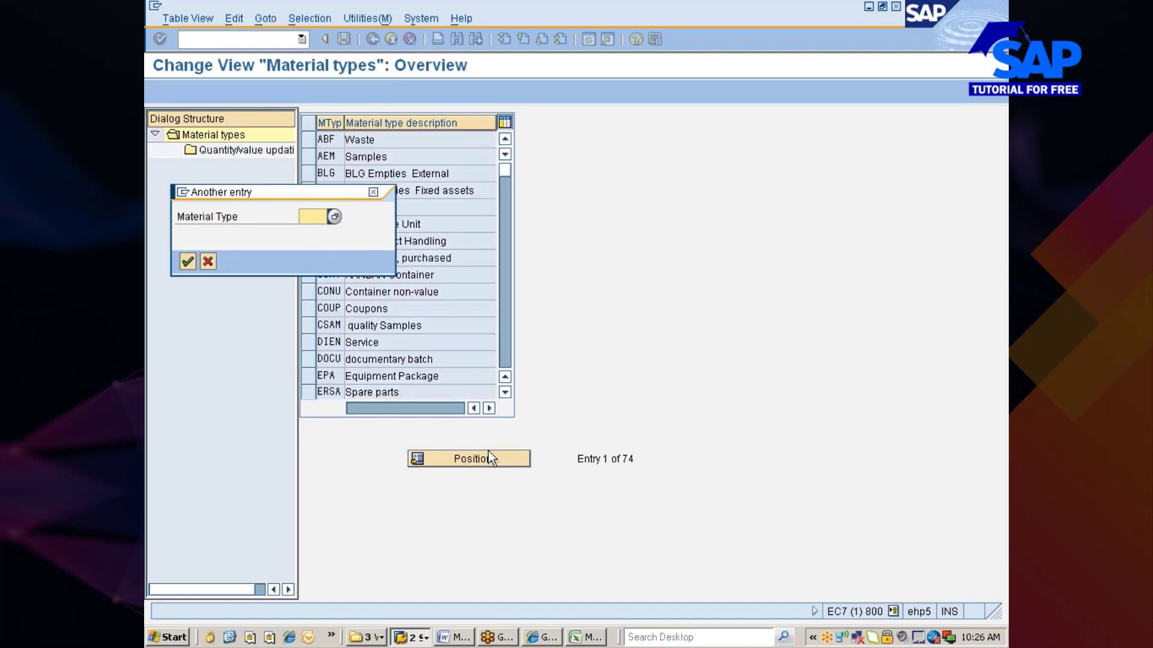
text(roh)
key(Return)
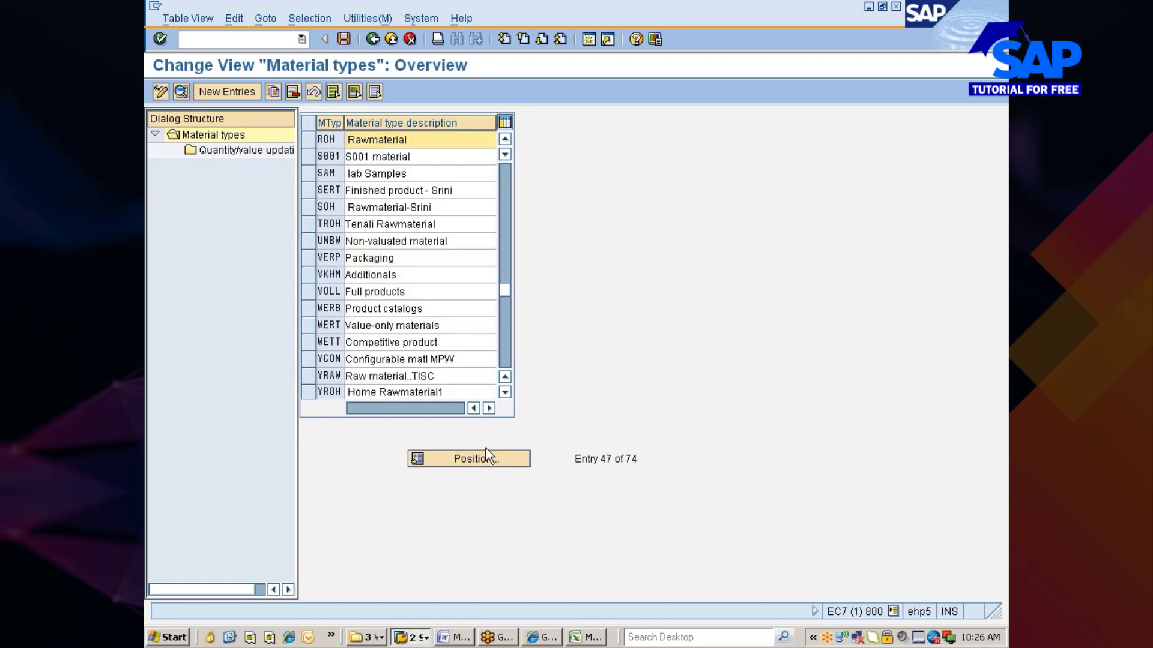
click(308, 142)
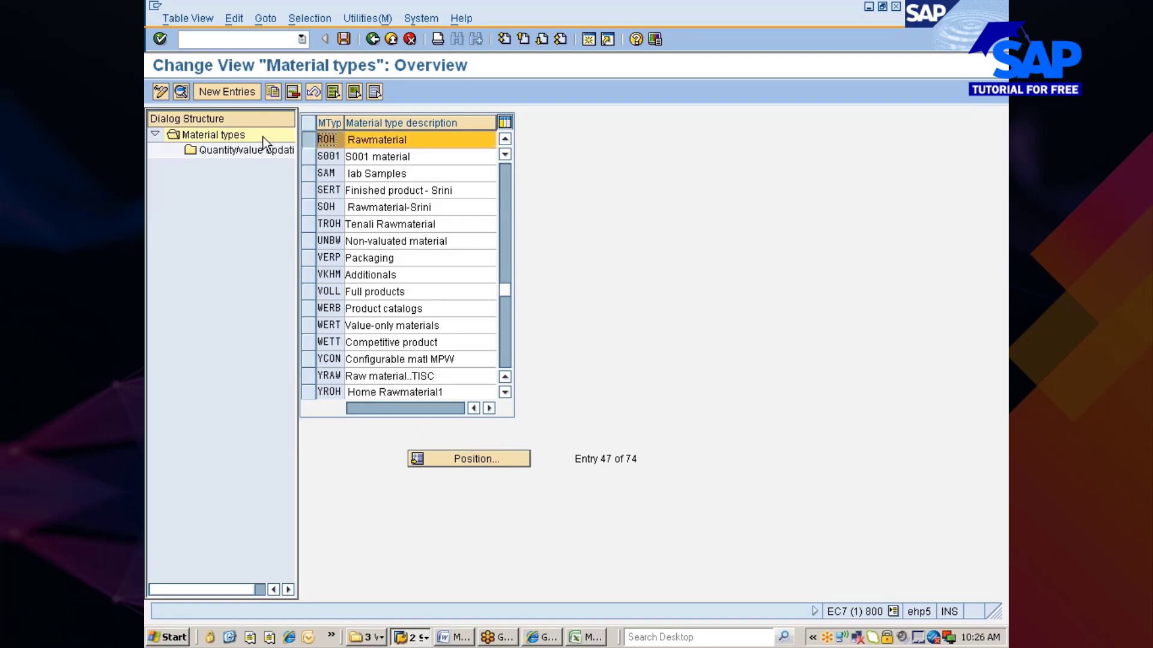
click(272, 92)
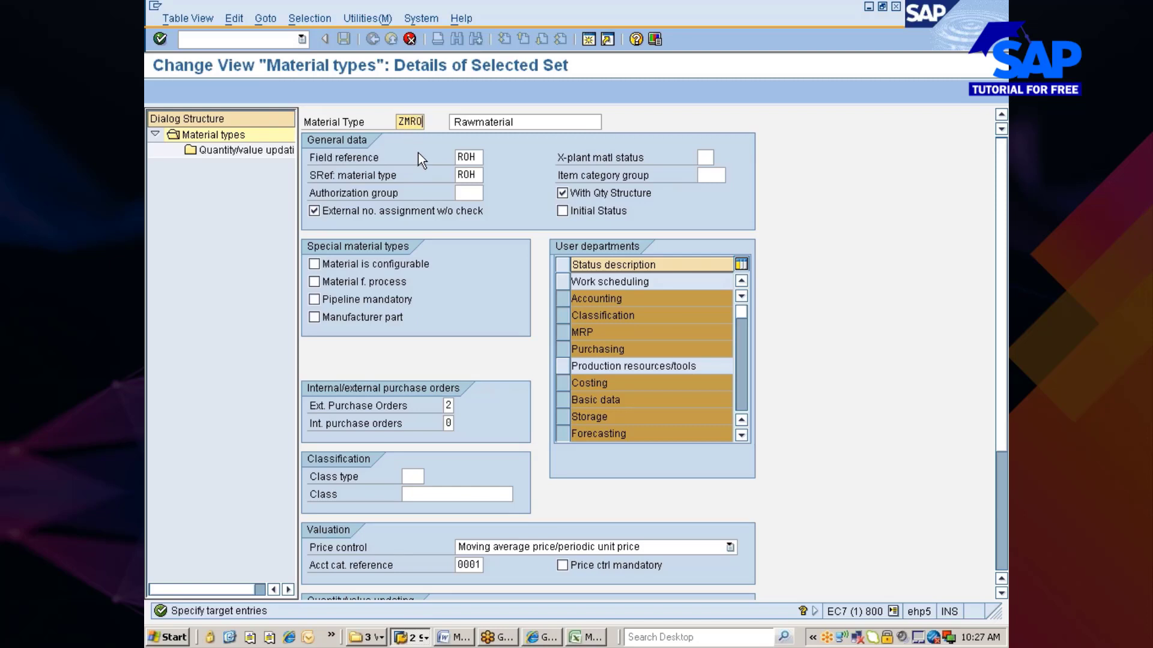
Replace the description of material type ZMRO with Maintenance, Repair & Ope.
key(Tab)
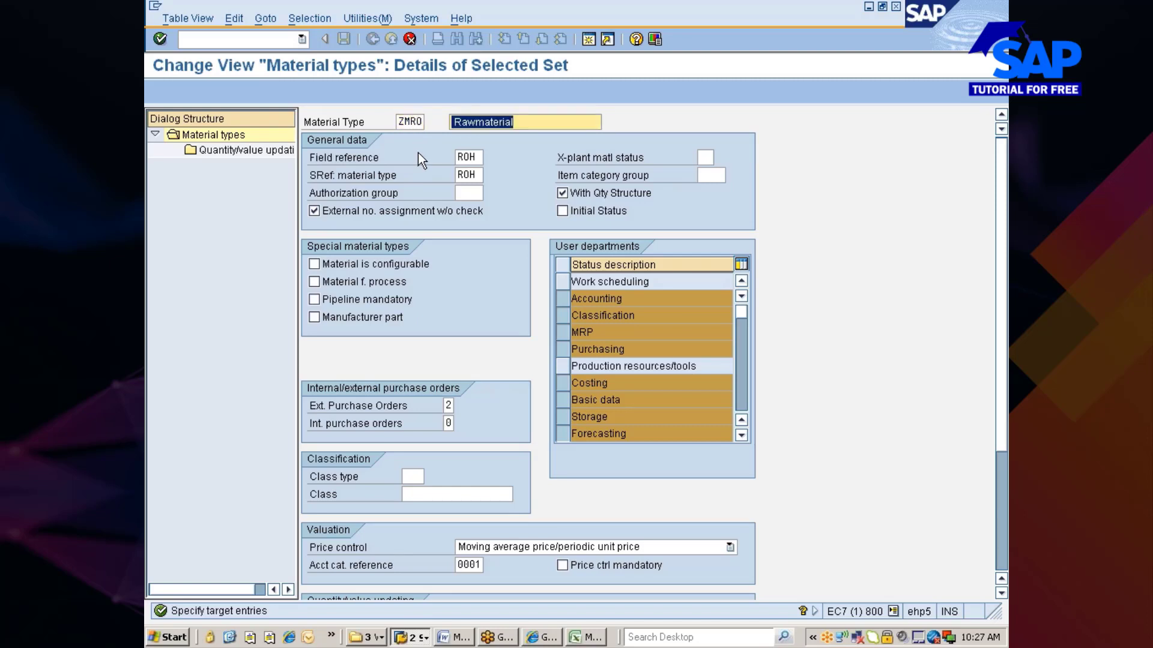
text(Mainten)
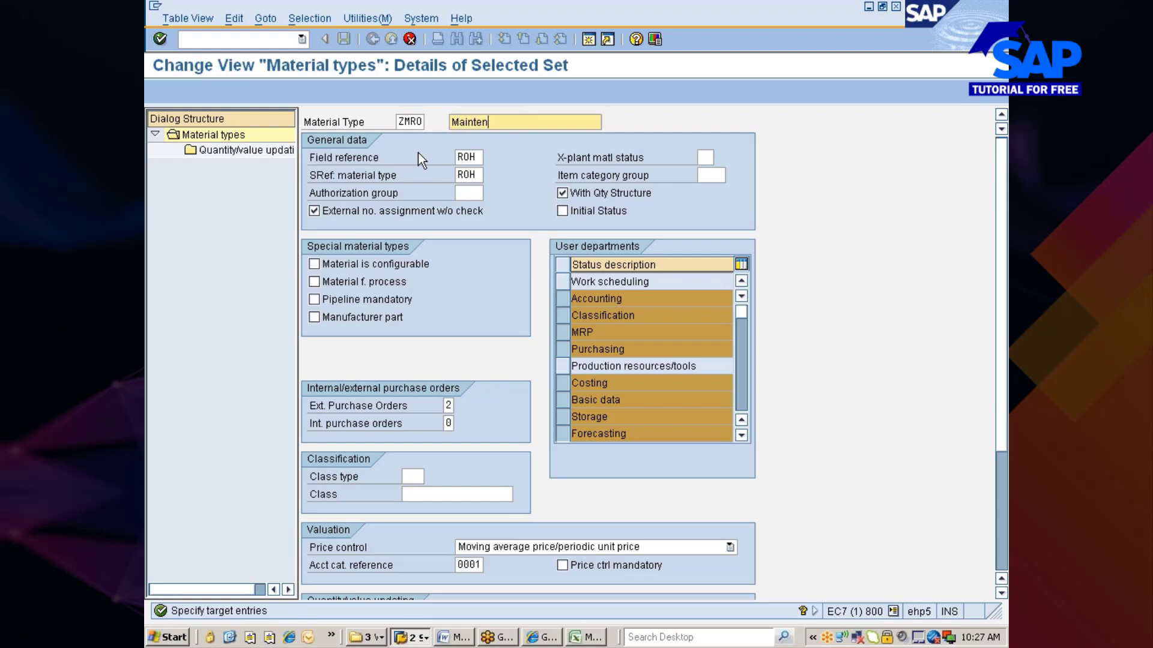
text(ance, Repa)
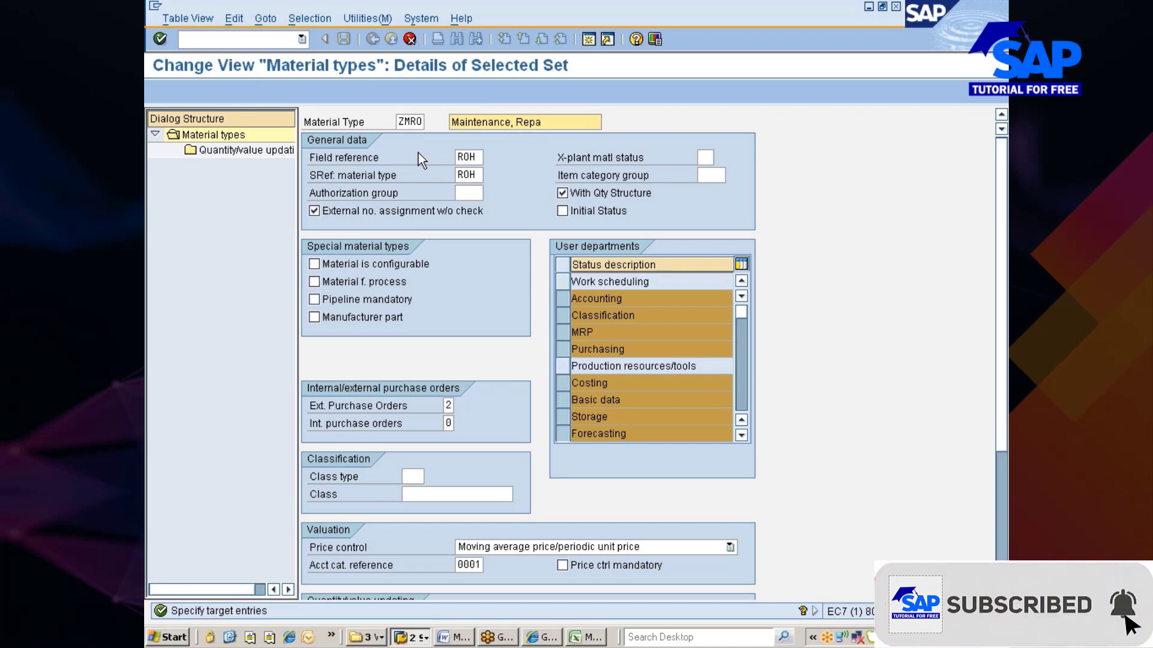
text(ir & OPe)
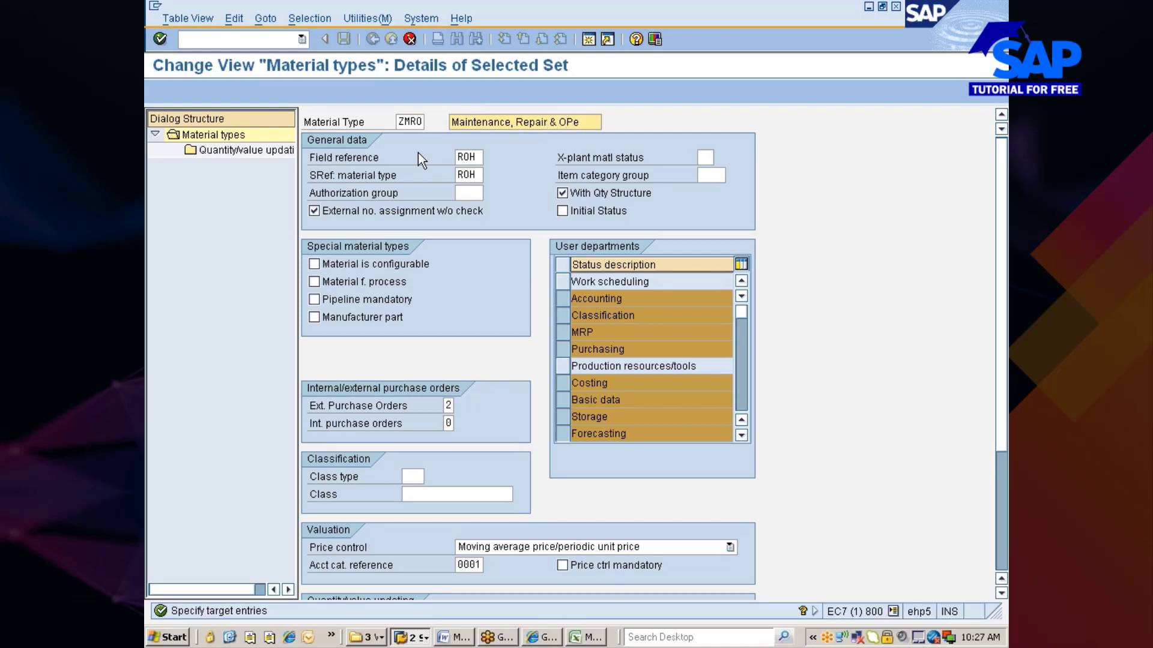
key(BackSpace)
key(BackSpace)
text(pe)
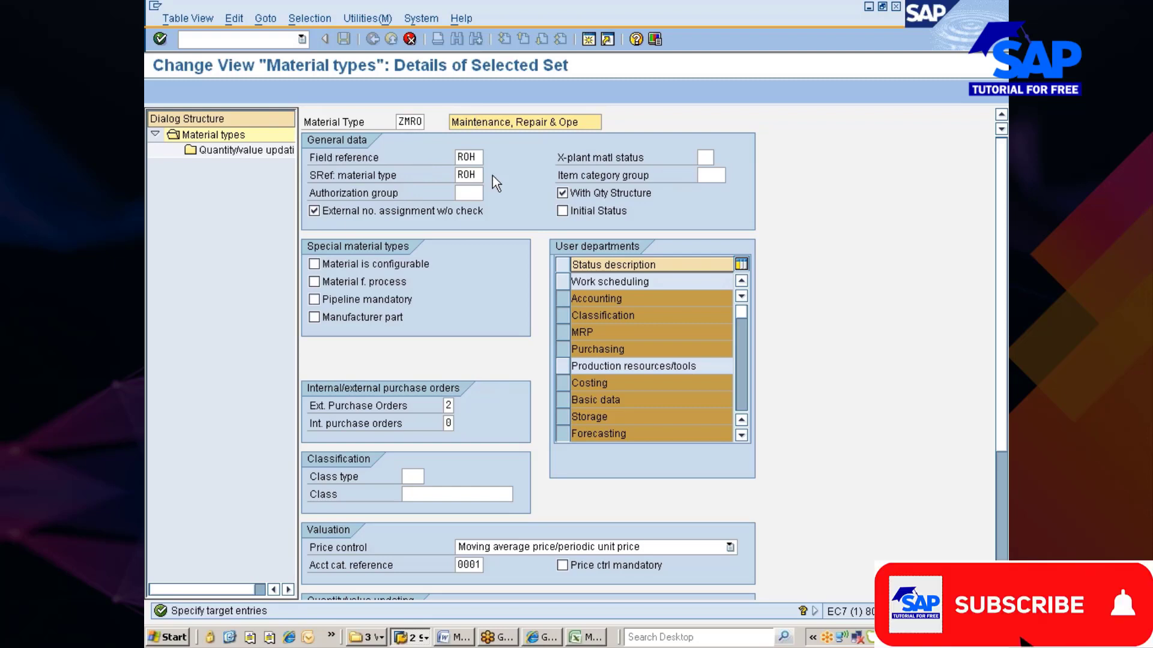
Shorten Maintenance to Maint in the ZMRO description and complete the text as Maint, Repair & Operation.
key(shift+Right)
key(shift+Right)
key(shift+Right)
key(shift+Right)
key(shift+Right)
key(shift+Right)
key(shift+Right)
key(shift+Right)
key(shift+Left)
key(shift+Left)
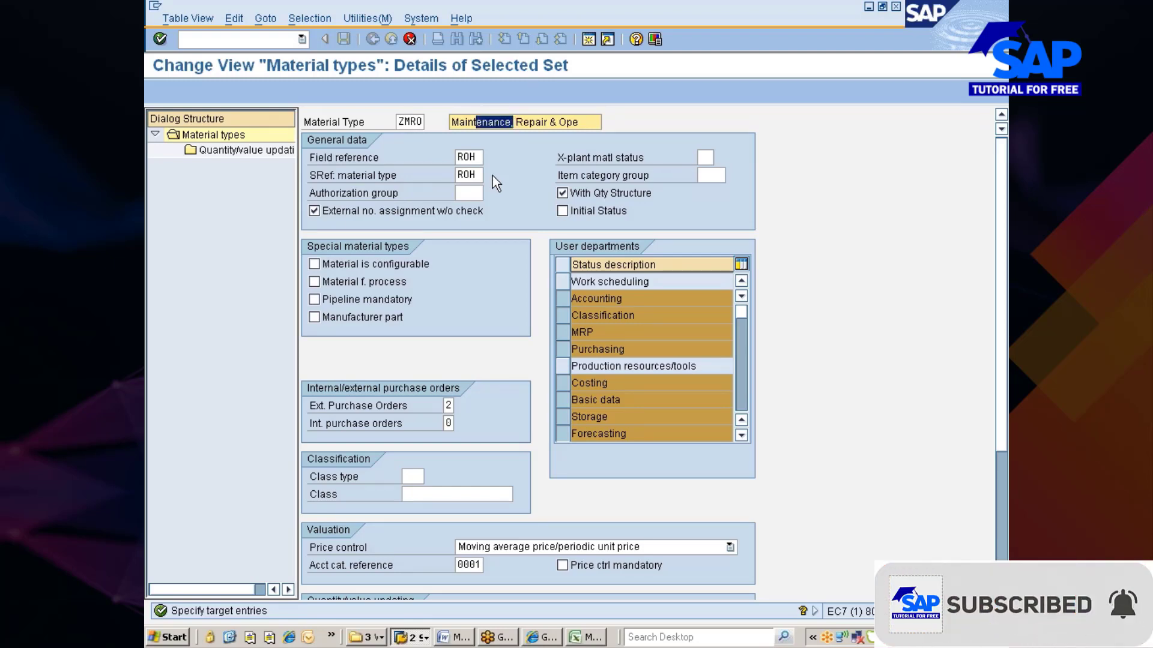
key(Delete)
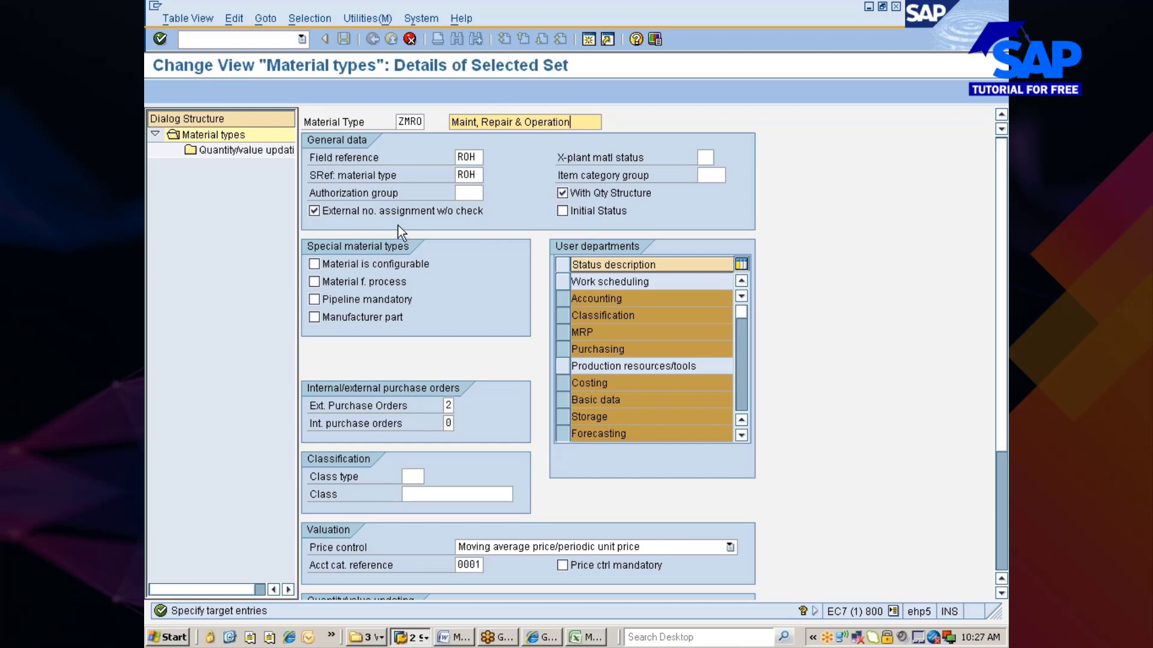
Confirm the copy of the ROH material type to ZMRO, including its quantity/value updating and other dependent entries.
key(Return)
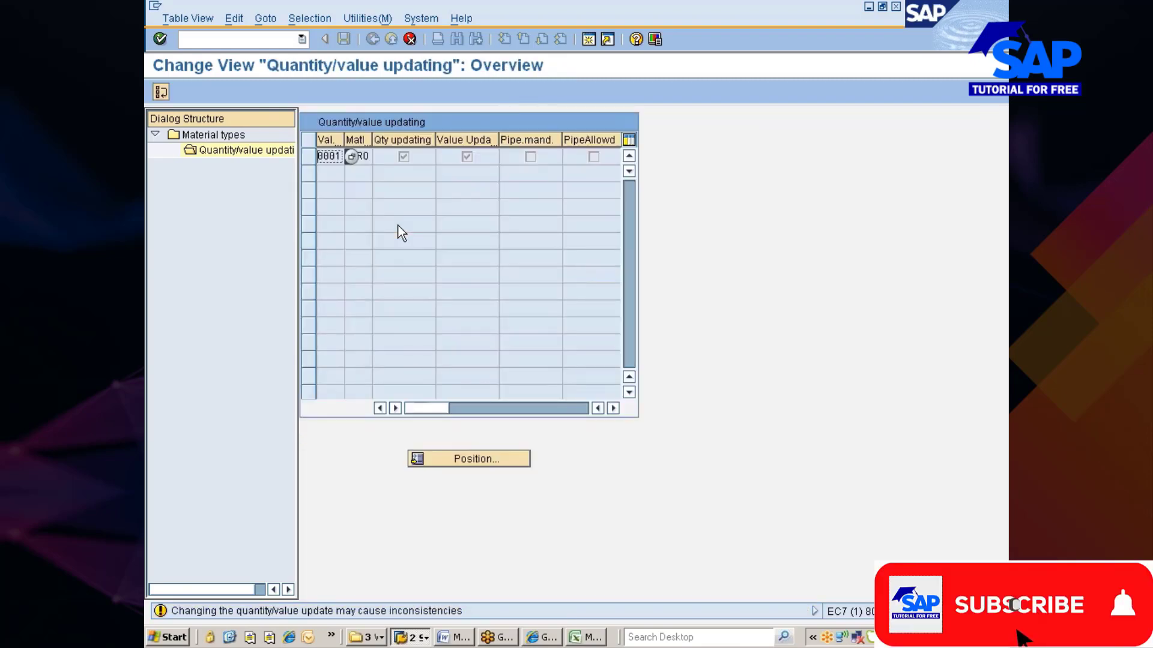
key(Return)
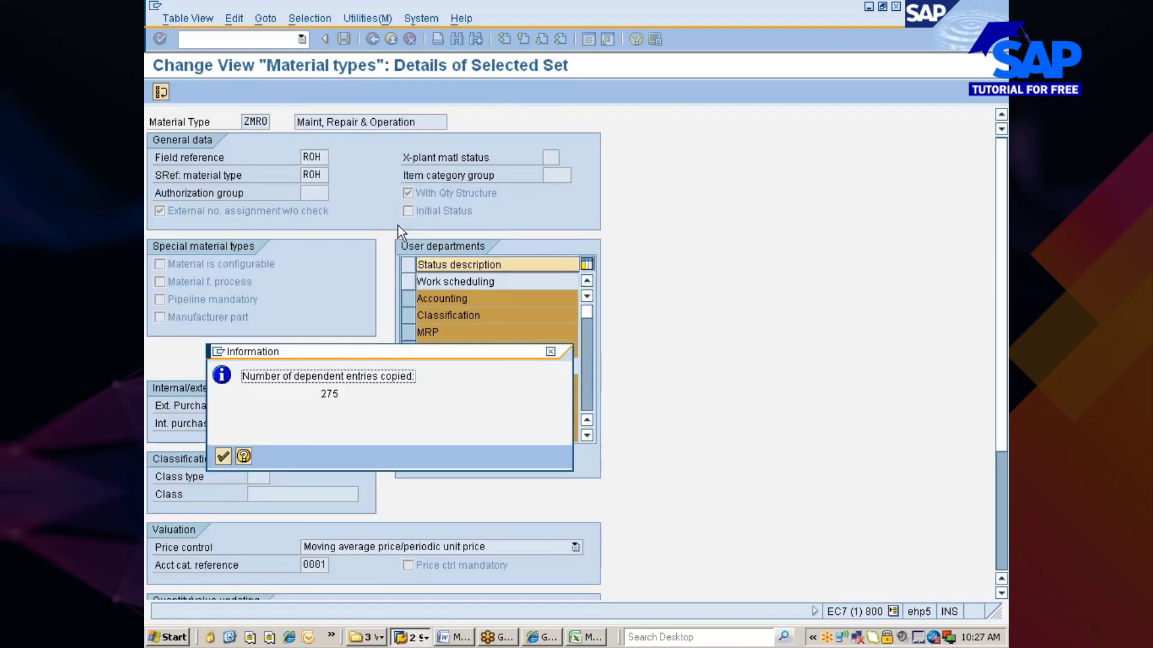
key(Return)
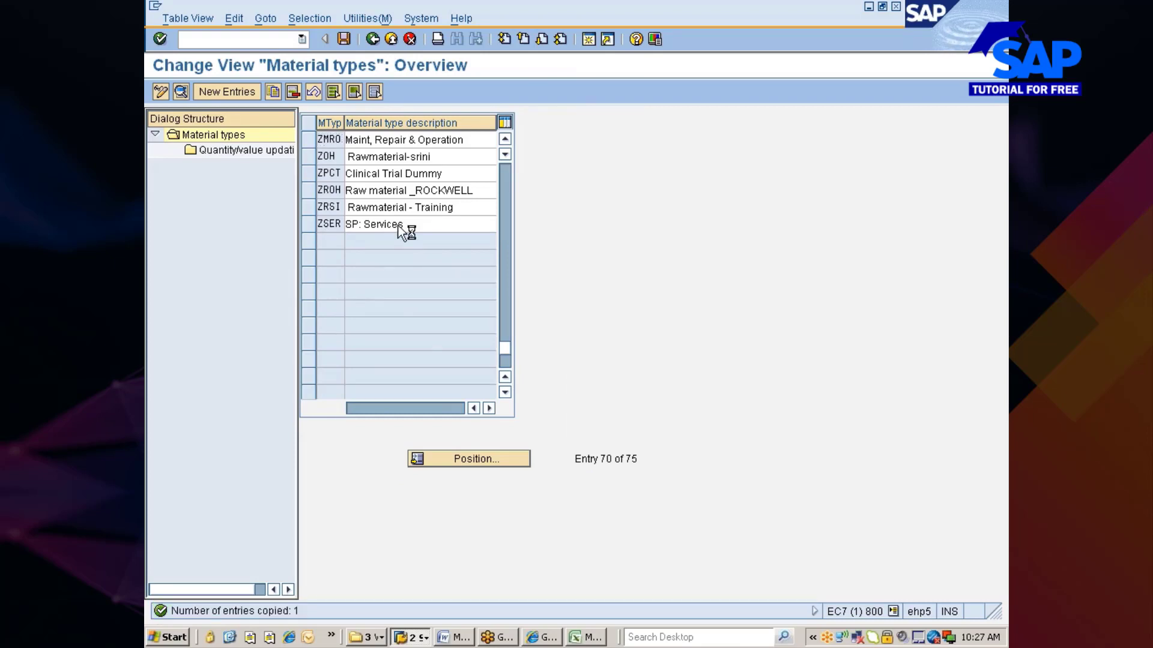
Save the new material type, assigning it to the own customizing request EC7K900551, Nissan changes.
key(ctrl+s)
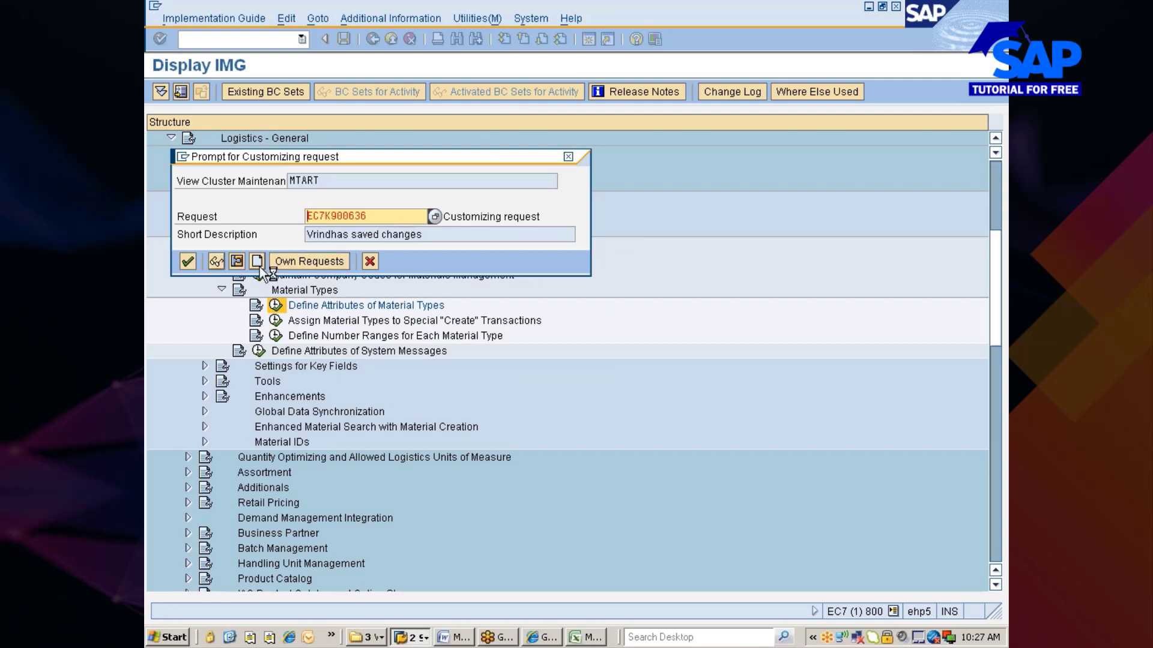
click(322, 264)
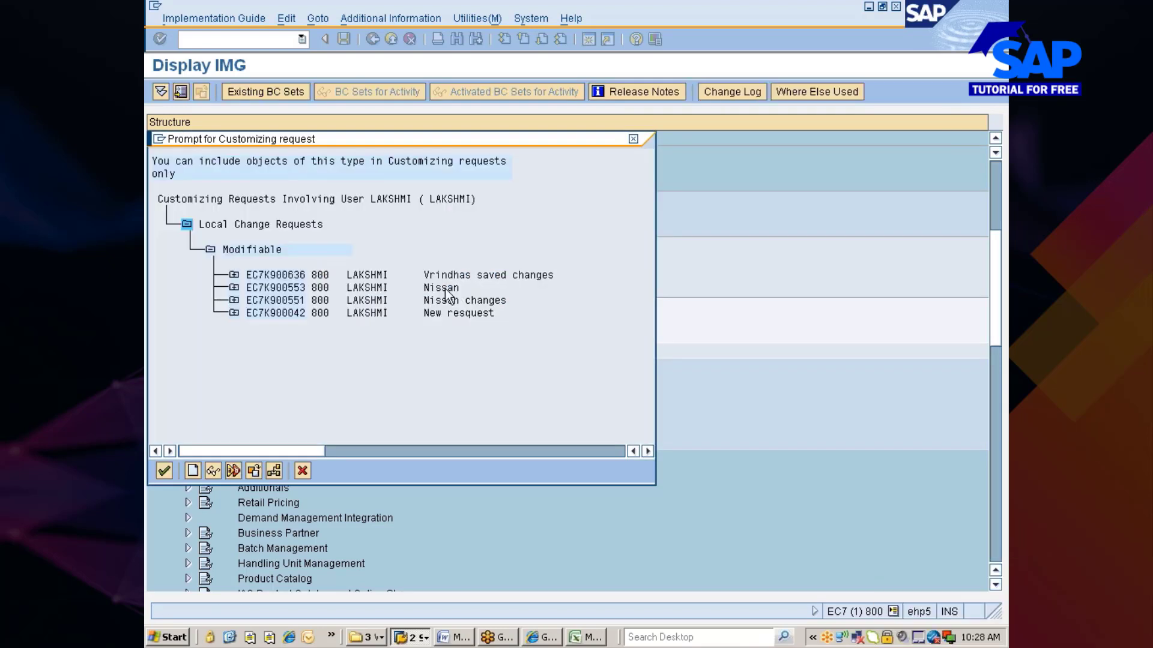
double_click(285, 300)
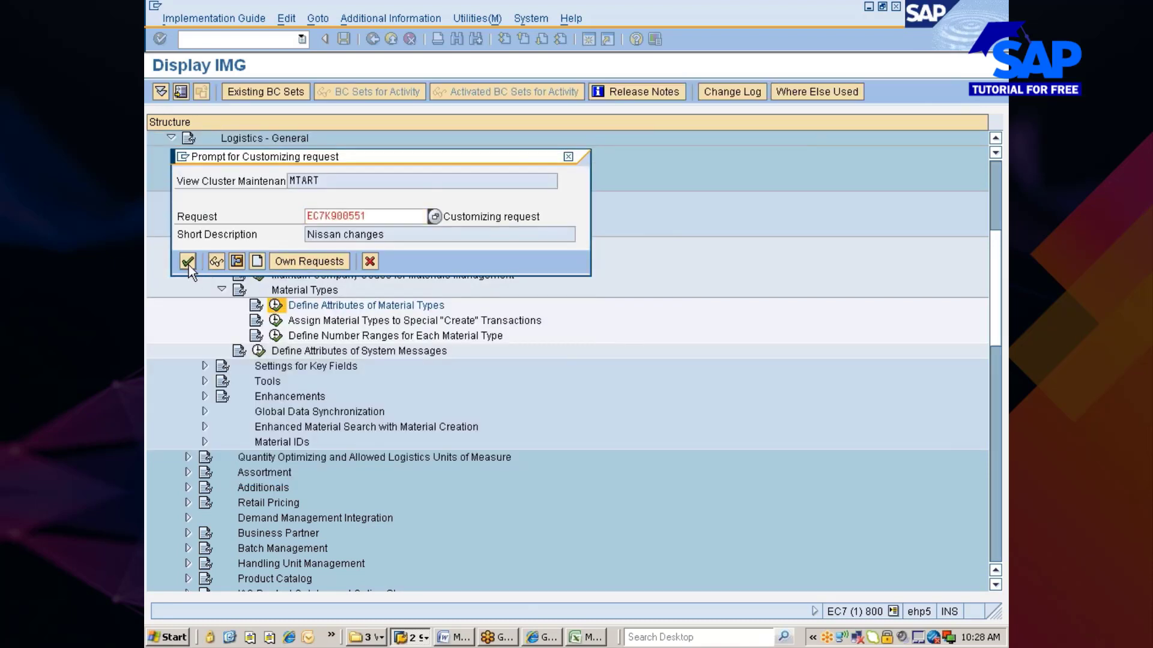
click(187, 263)
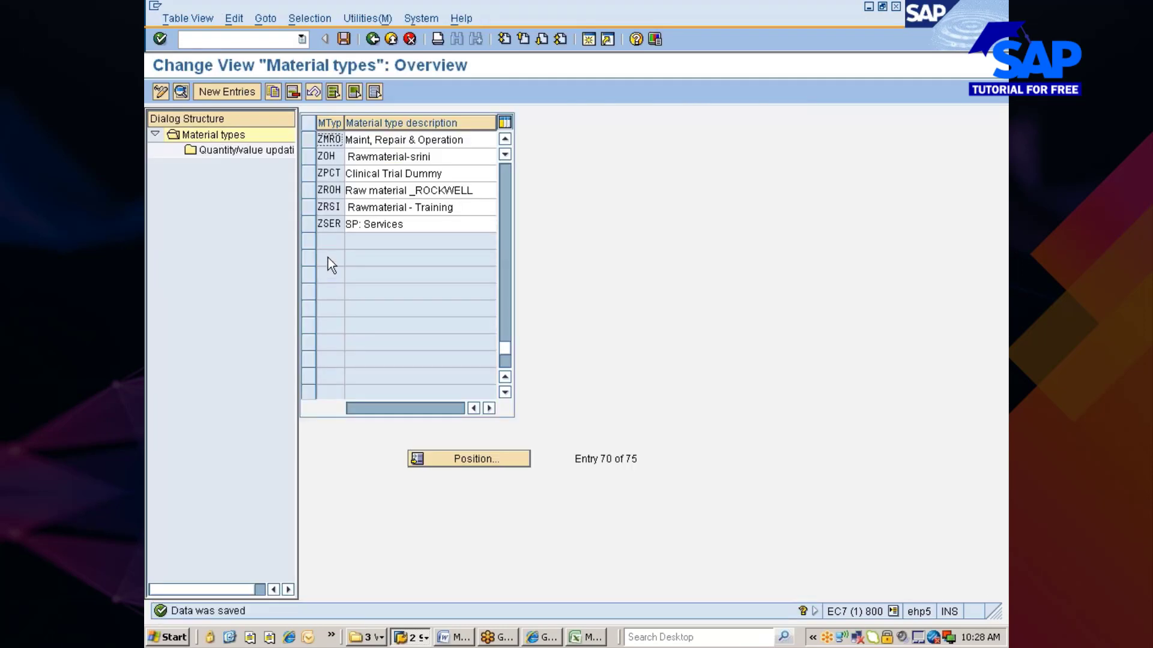
Open the details of material type ZMRO and review its material type code.
click(311, 142)
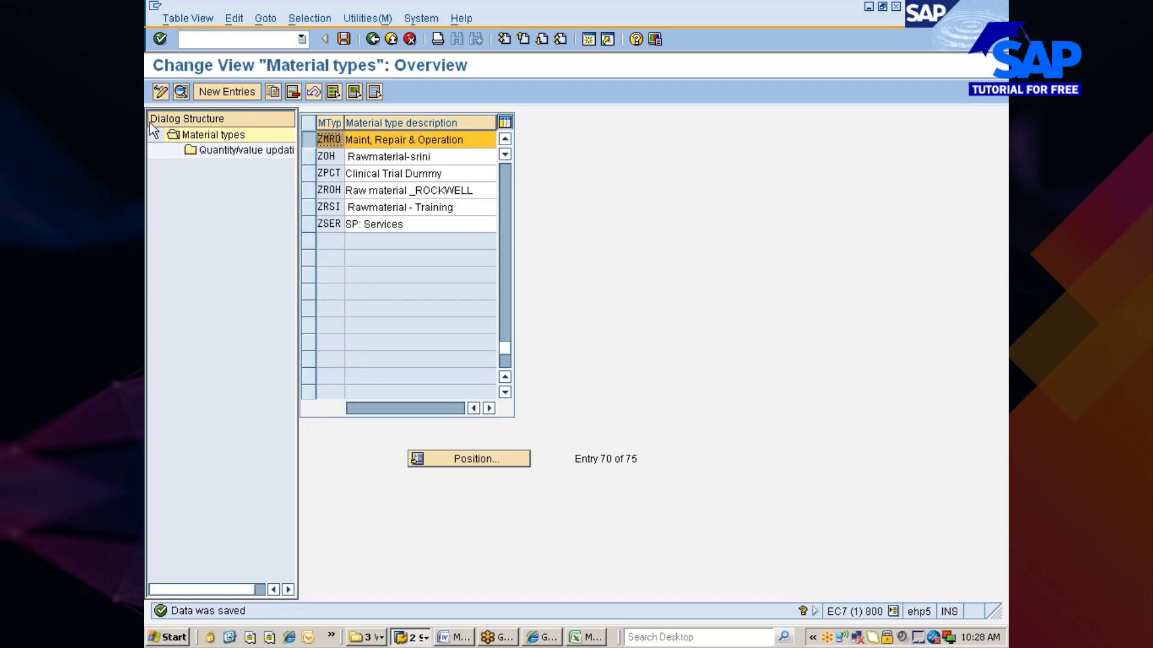
click(181, 93)
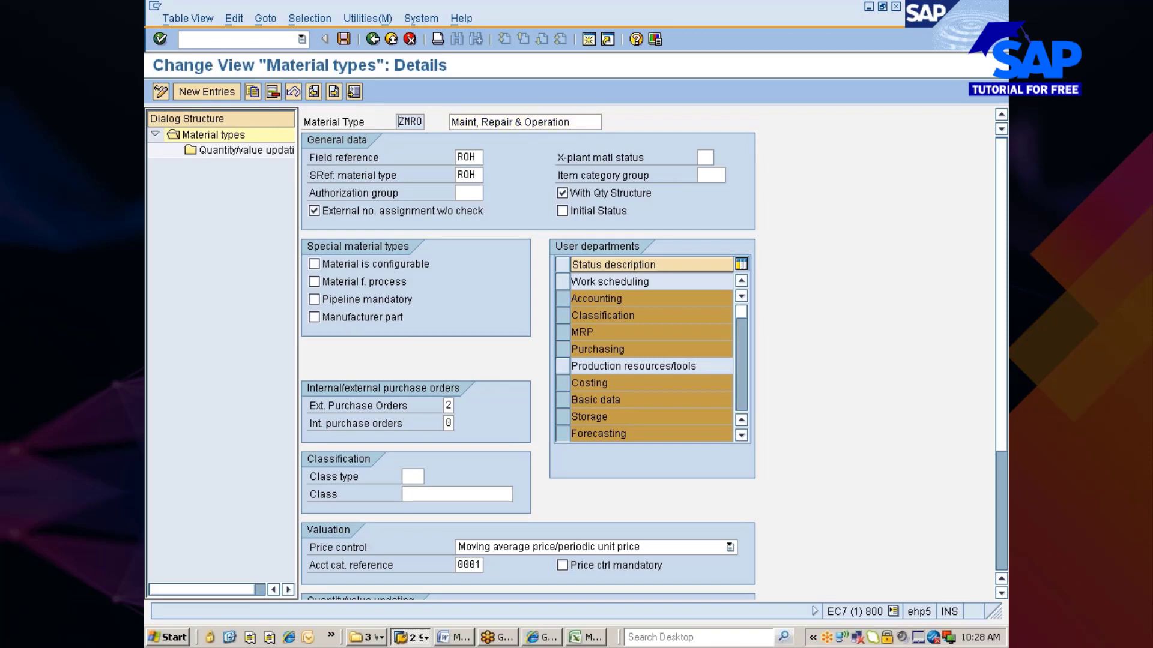
drag(398, 122, 423, 122)
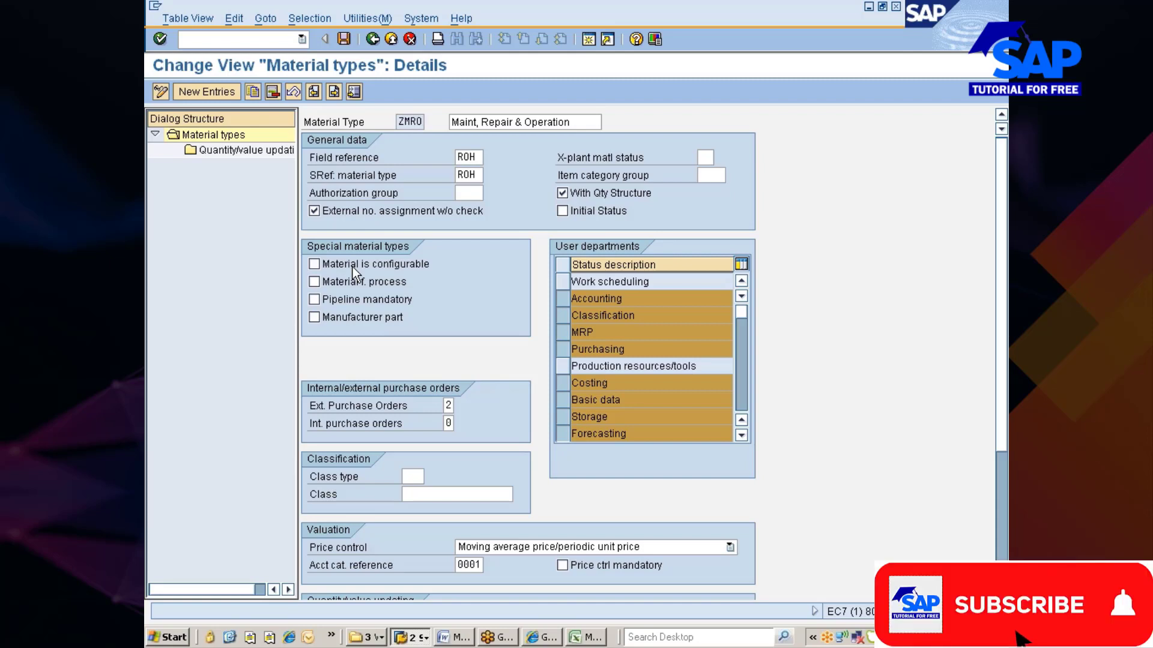
Examine the list of possible field references for material type ZMRO, and close it without choosing one.
click(473, 160)
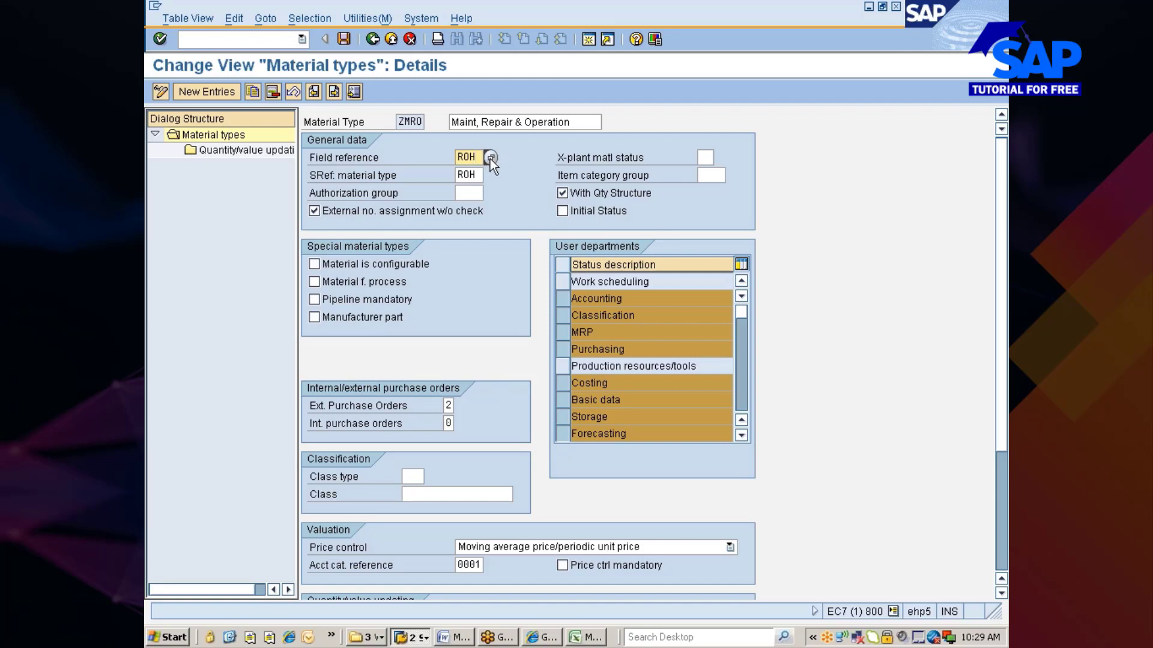
click(490, 157)
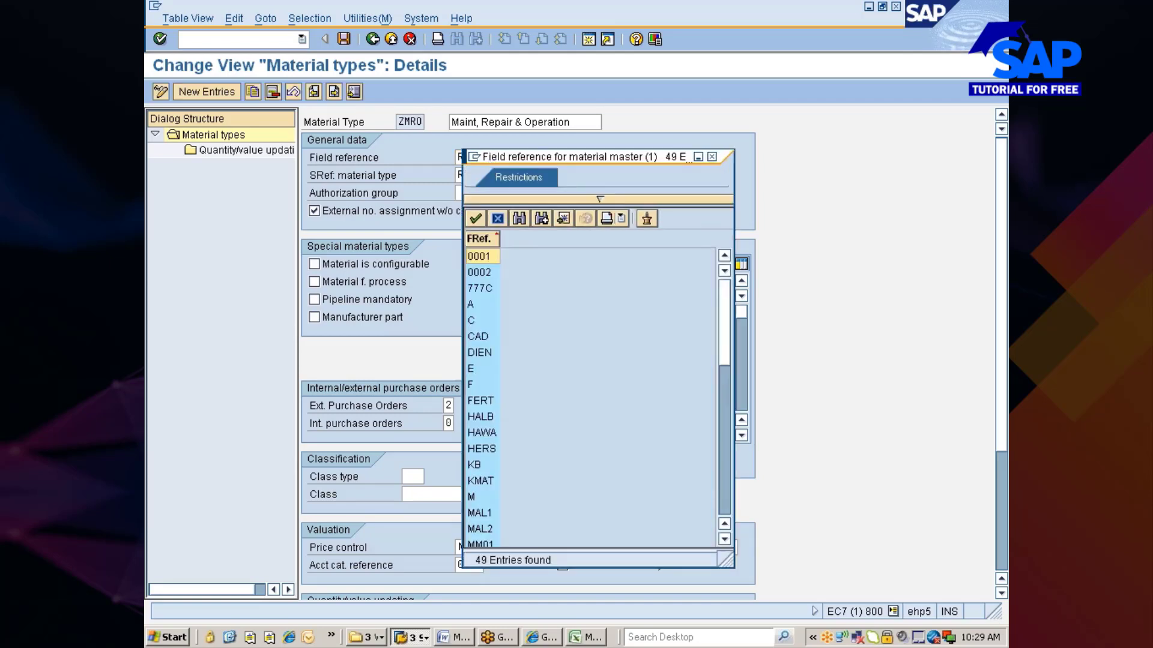
scroll(570, 339, down, 10)
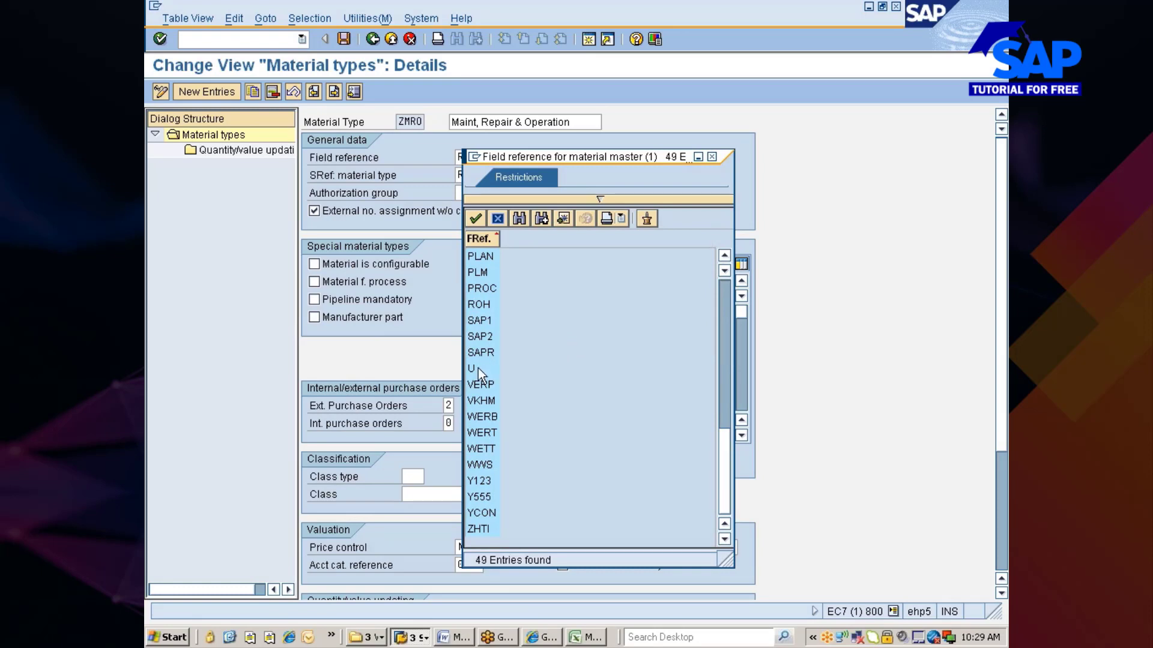
click(712, 156)
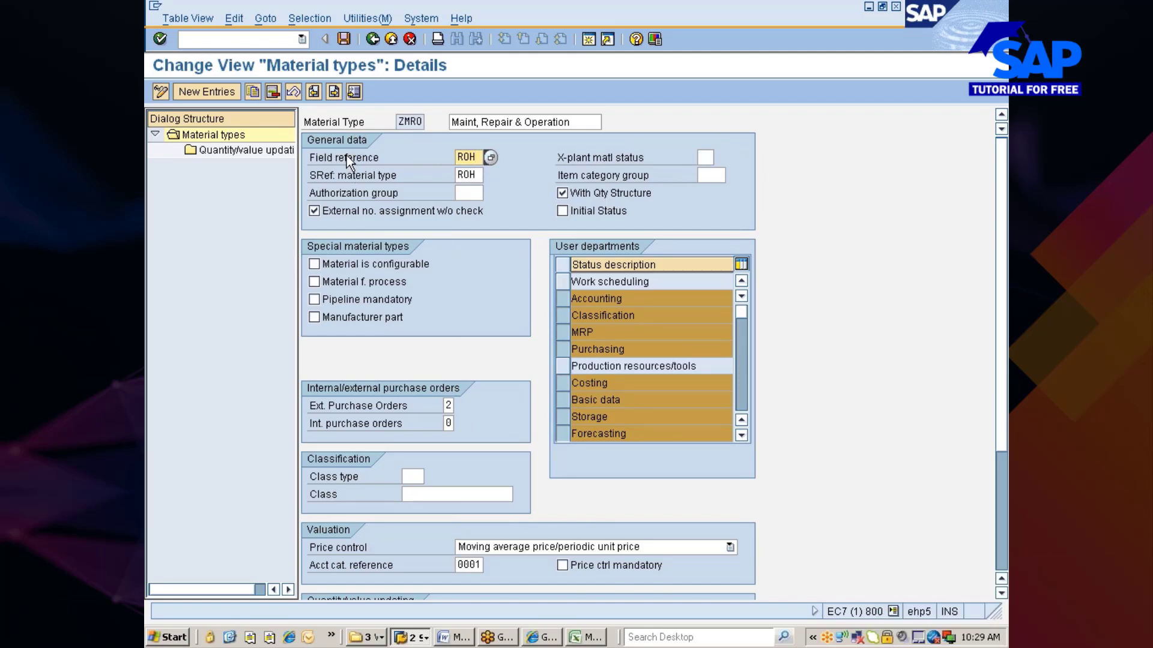
Switch to the class workbook and complete cell B140 as "1. FS prop via Field Ref assigned to it".
click(586, 637)
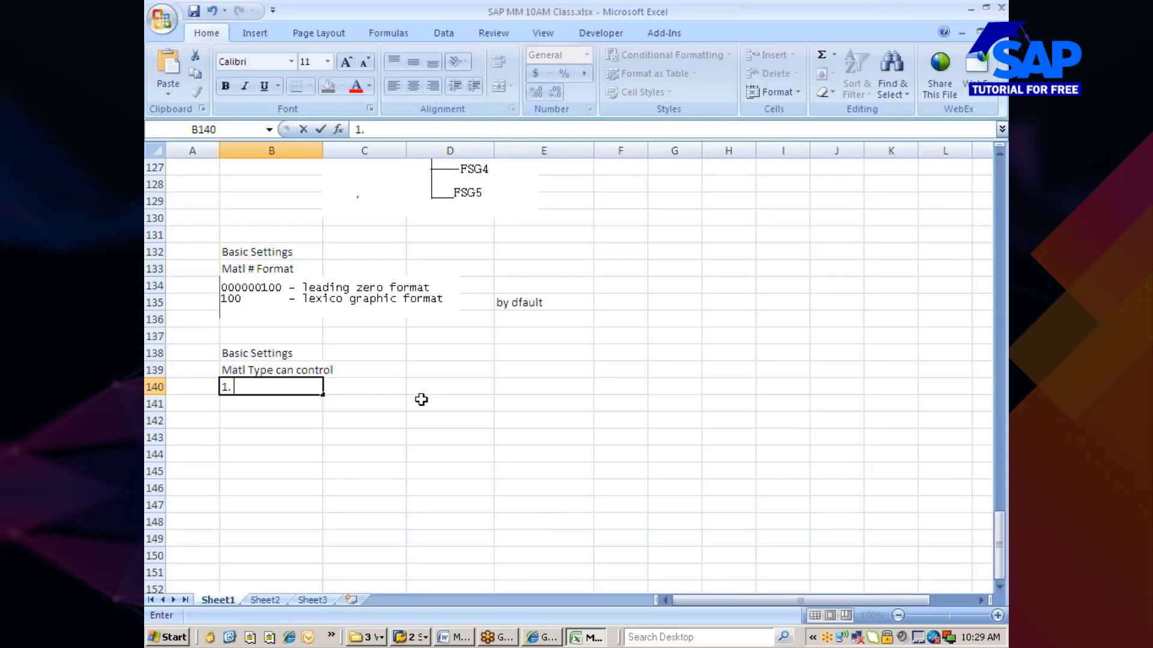
text(FS prop via)
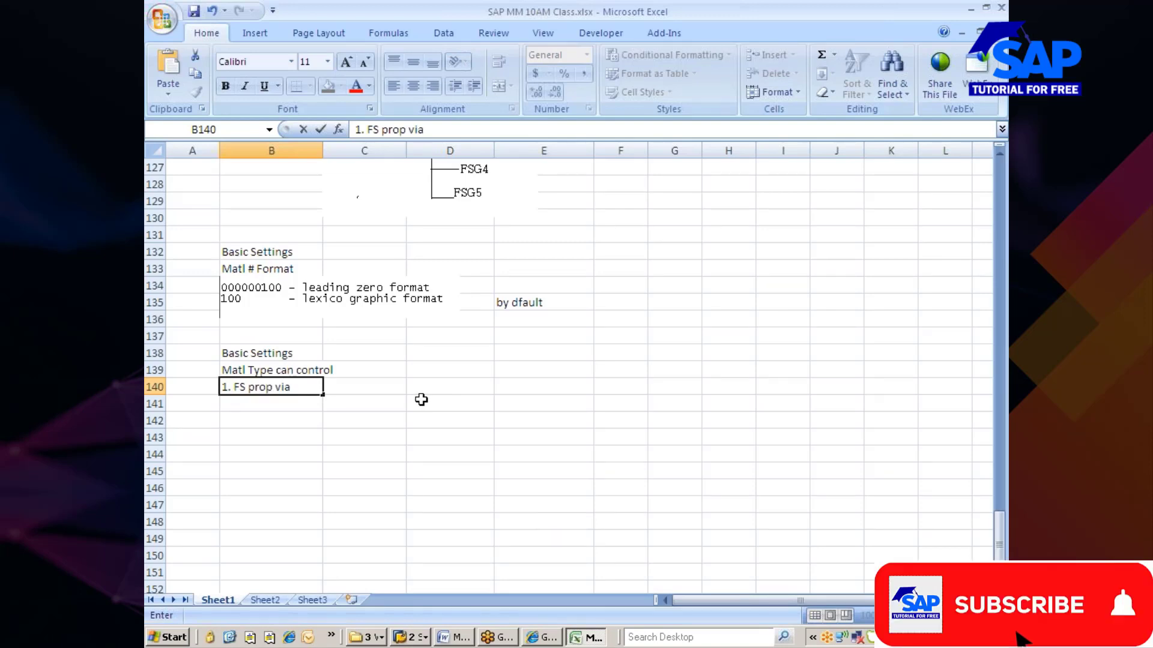
text( Fi)
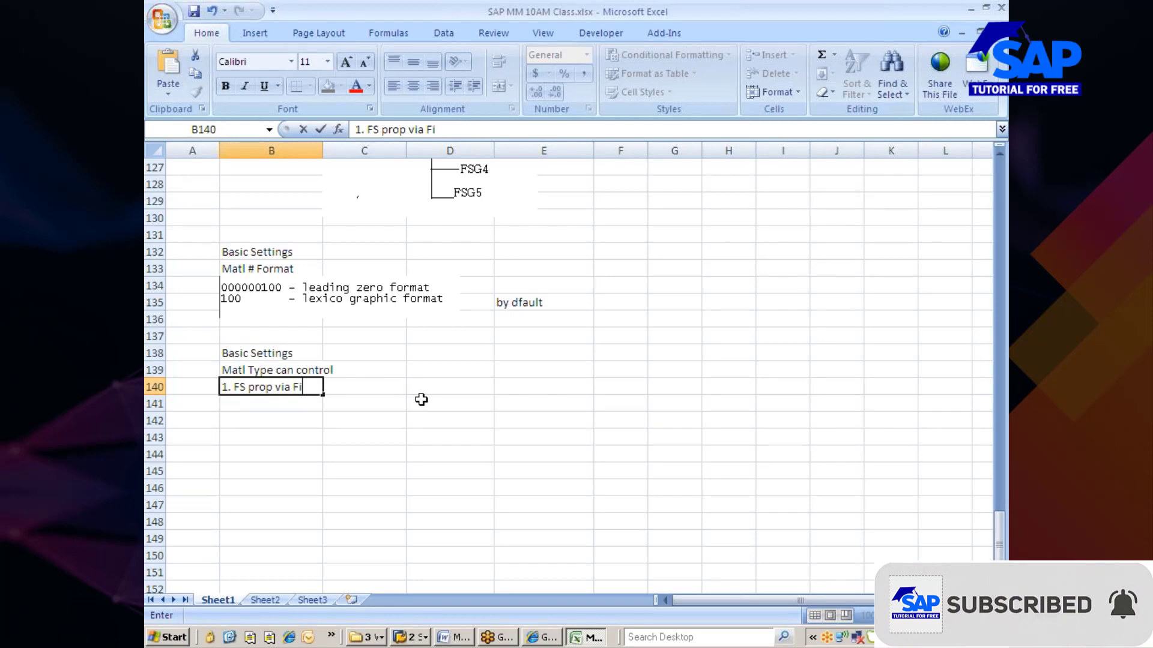
text(eld Rfe)
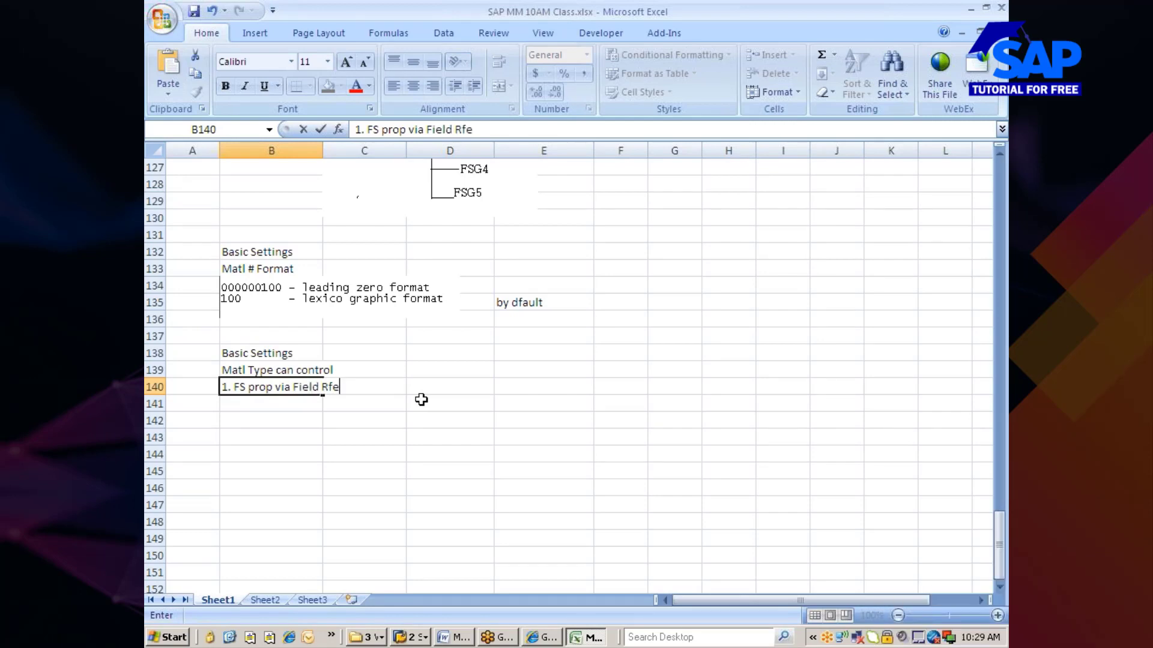
key(BackSpace)
key(BackSpace)
text(ef ass)
scroll(421, 399, down, 1)
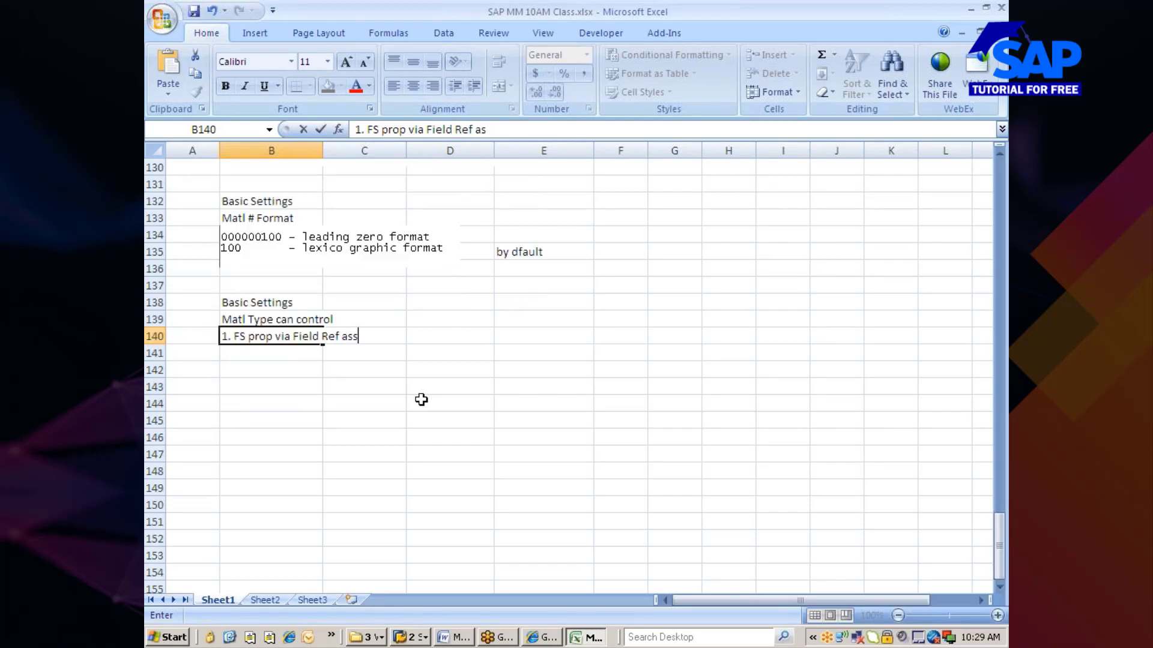
text(igned to it)
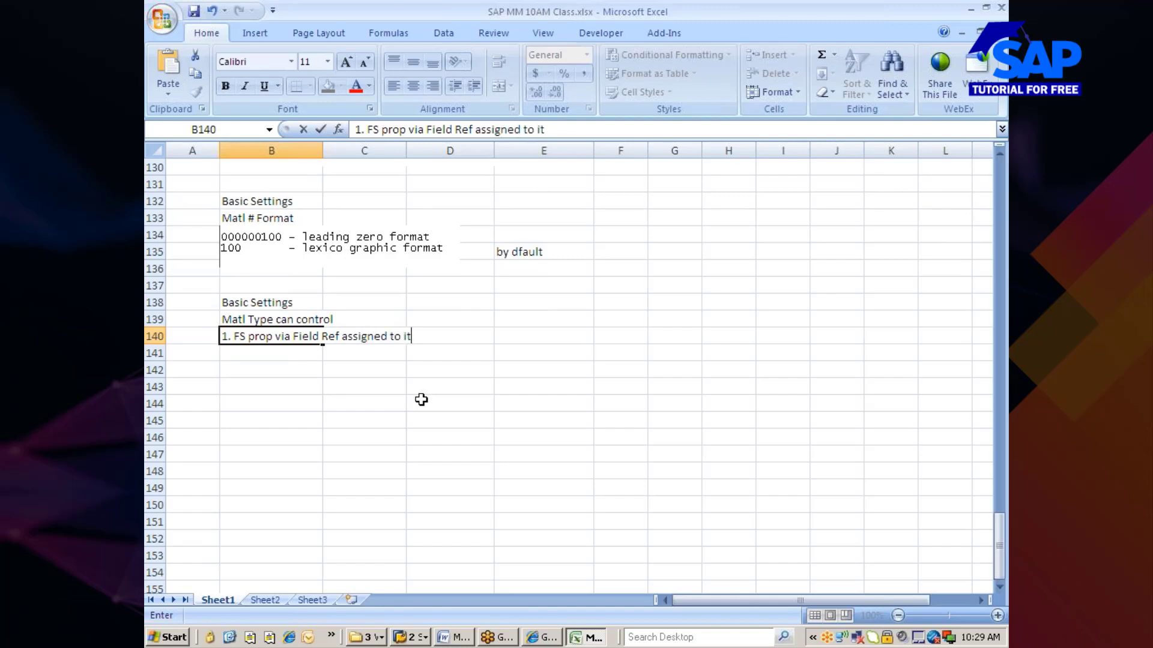
key(Return)
Switch back to the ZMRO details in SAP and turn External no. assignment w/o check off and on again.
key(alt+Tab)
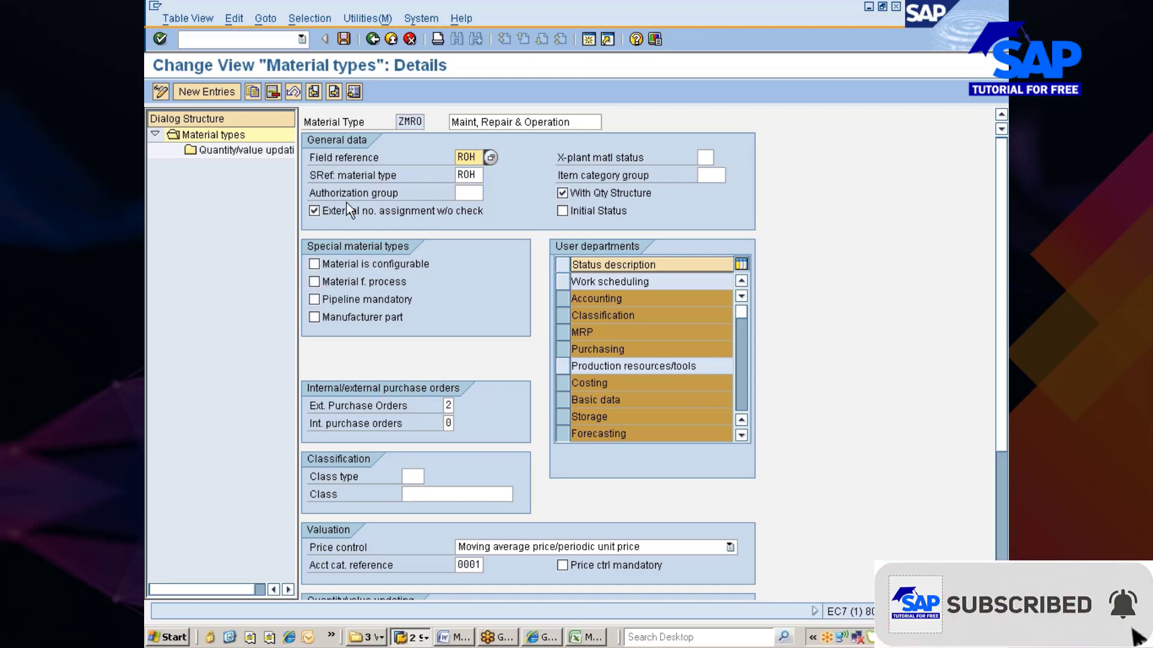
click(326, 214)
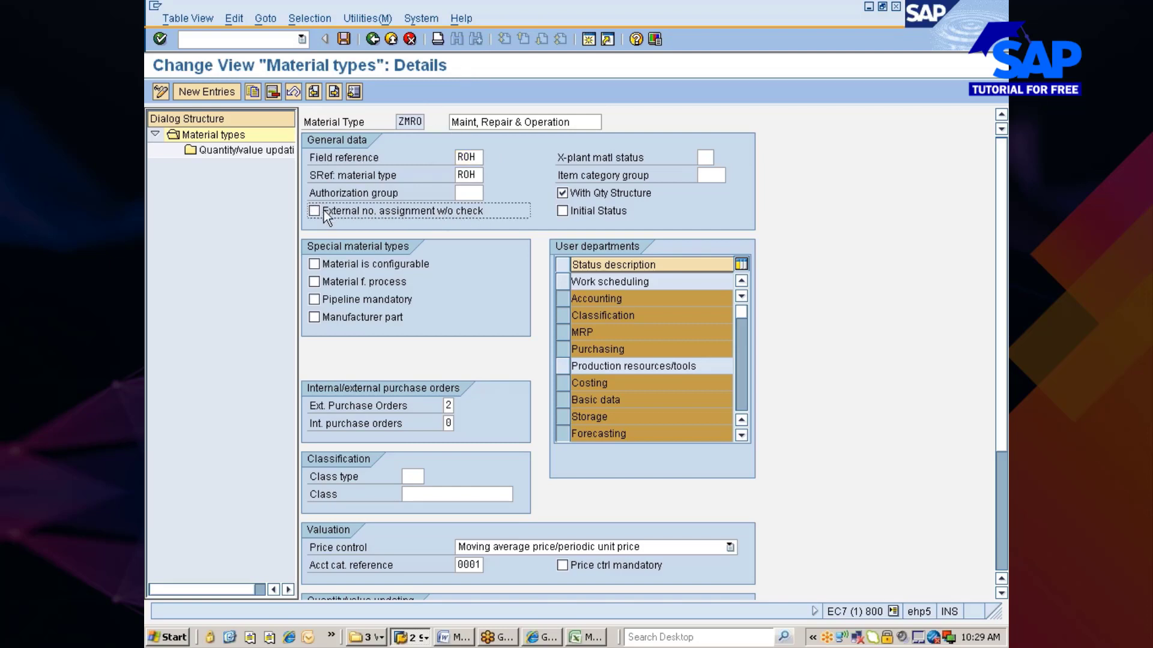
click(470, 212)
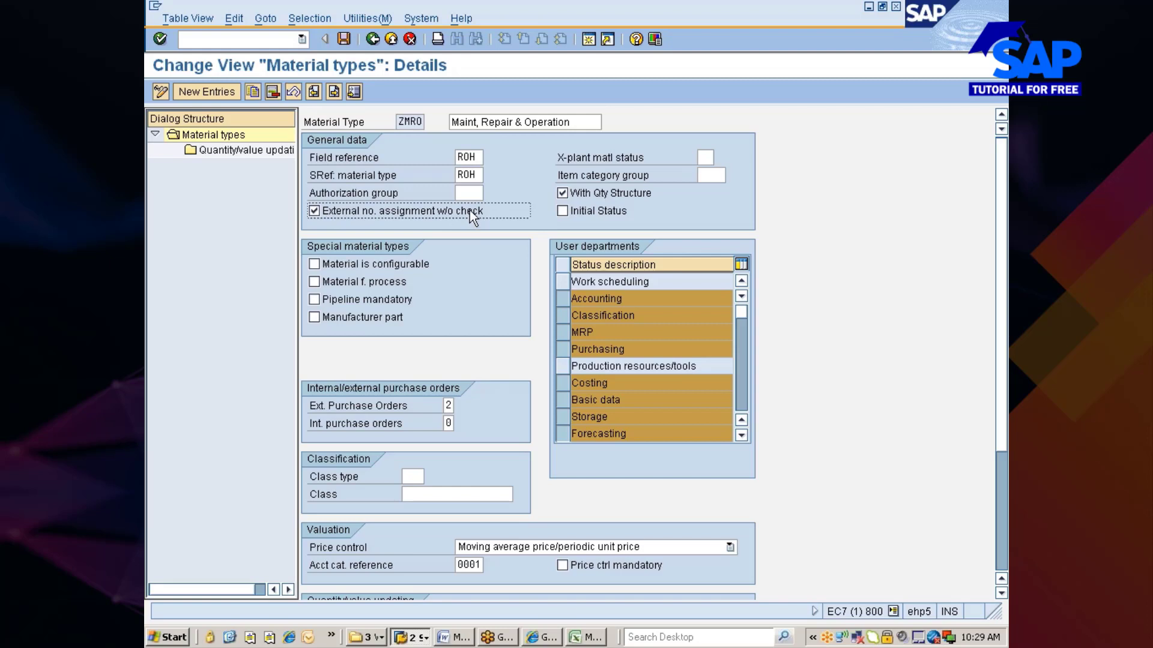
click(655, 41)
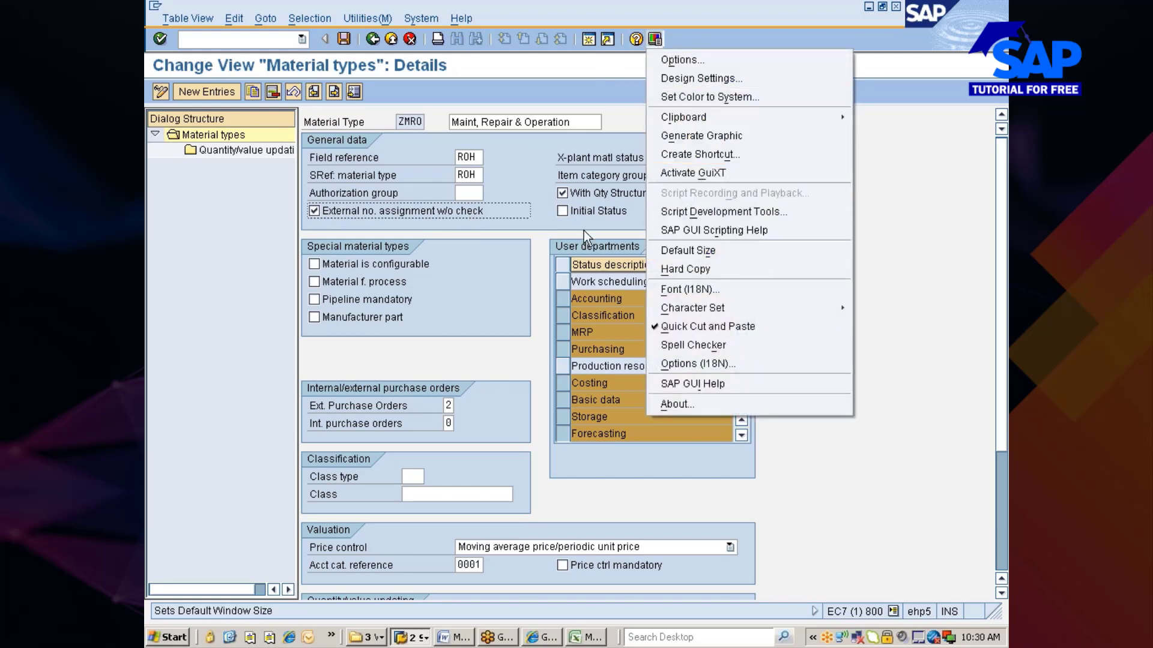
click(502, 187)
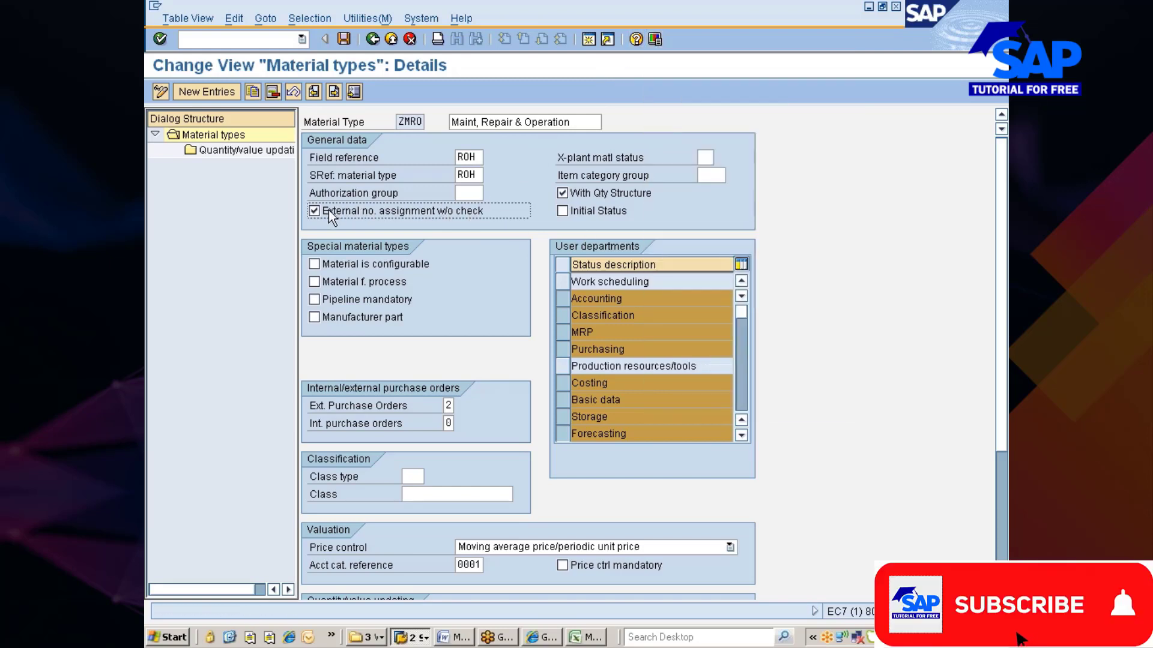
click(521, 212)
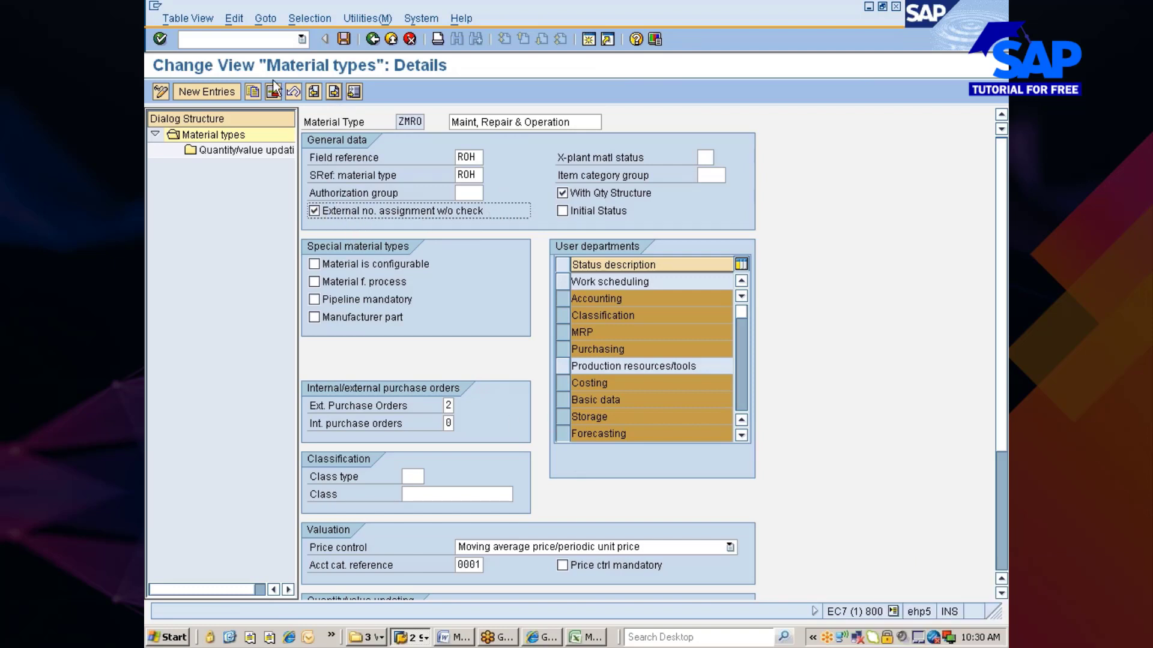
Open the material creation transaction MM01 in a new session and enter 123sdfsdjf3434 as the material number.
click(262, 39)
text(/omm01)
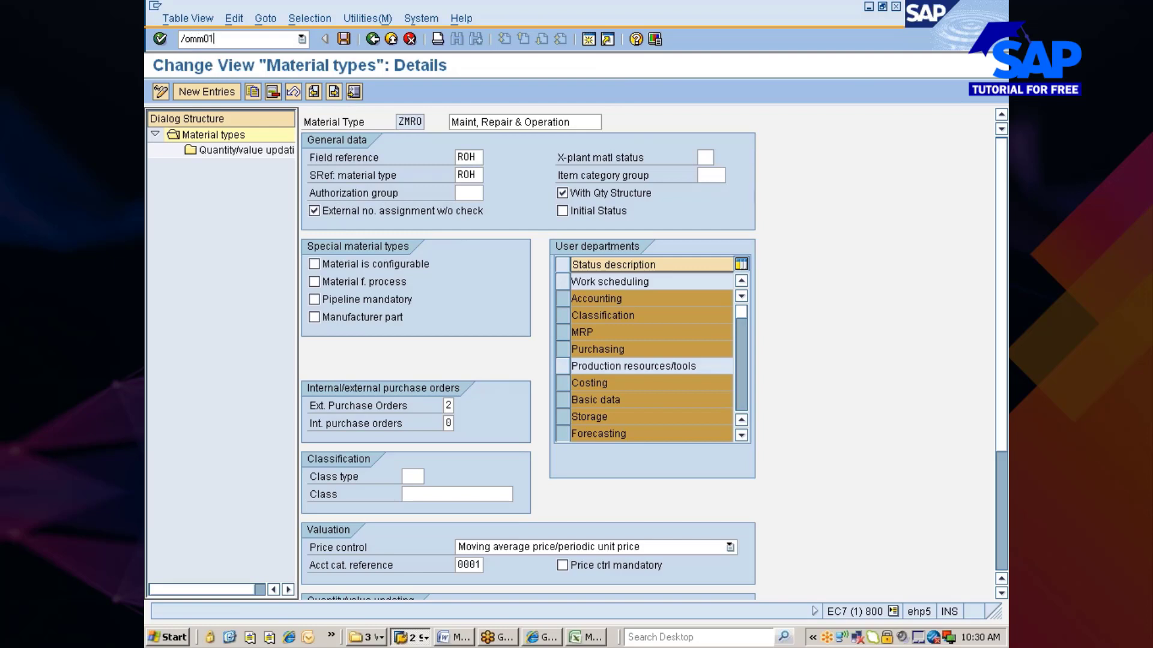
key(Return)
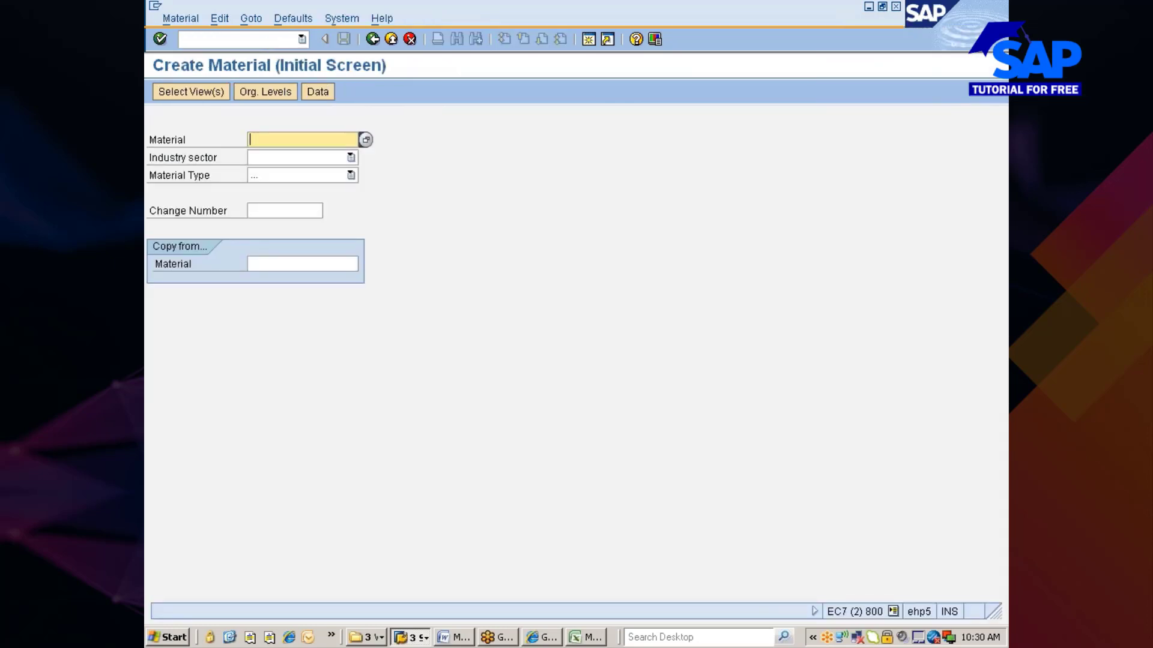
text(123)
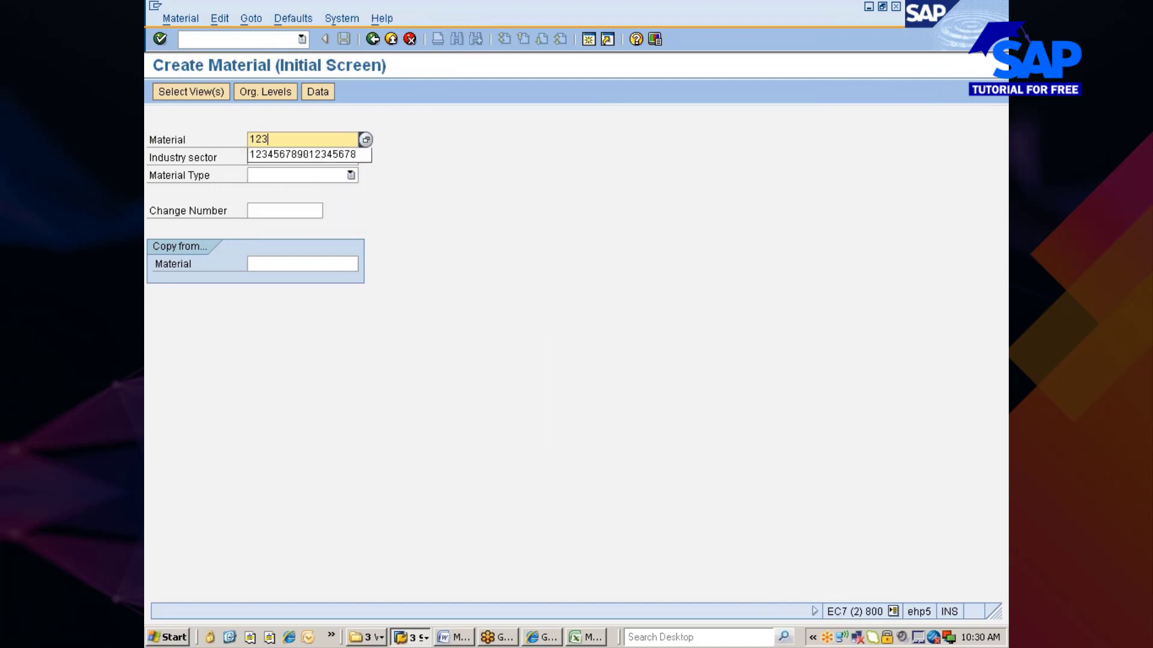
text(sdfsdjf)
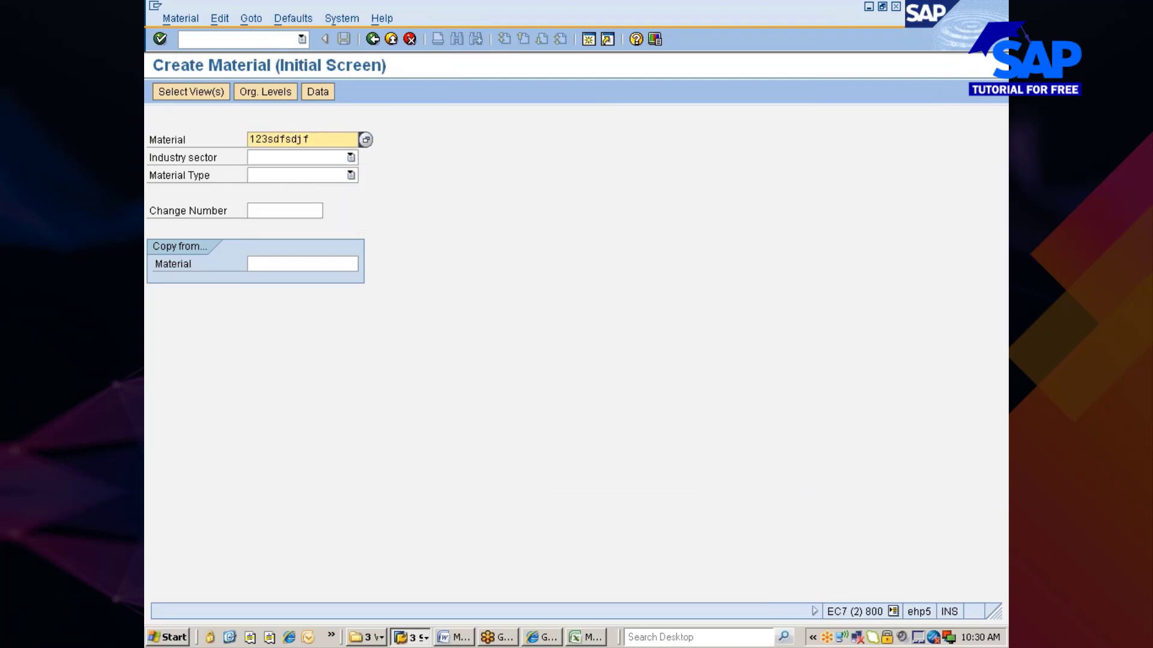
text(3434)
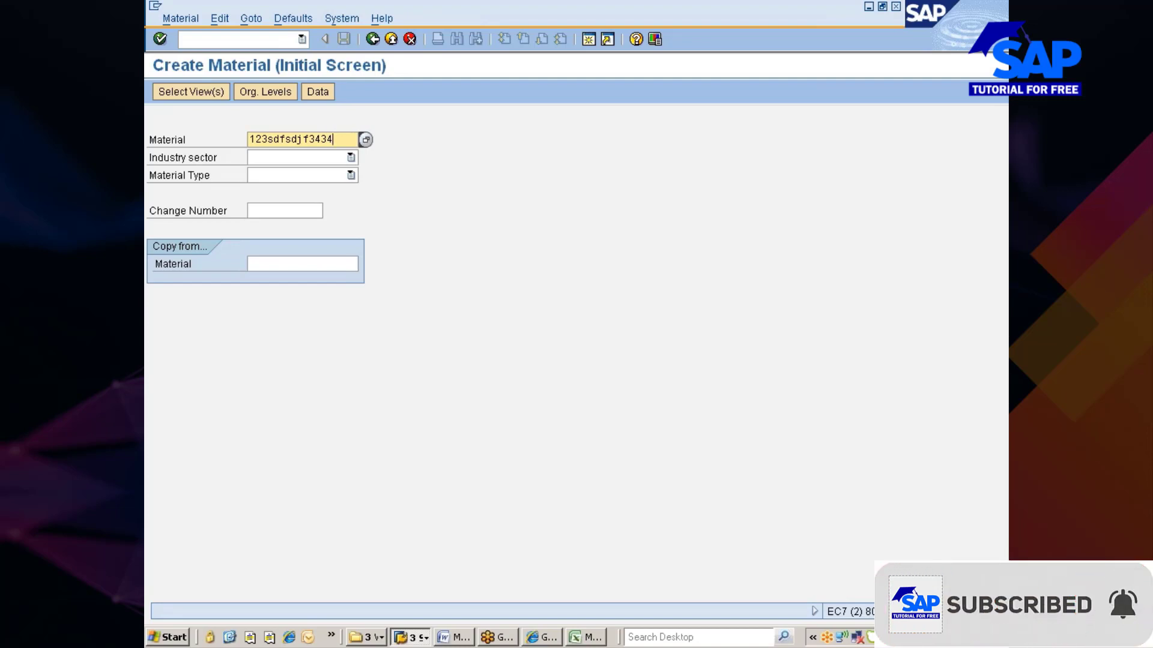
key(Tab)
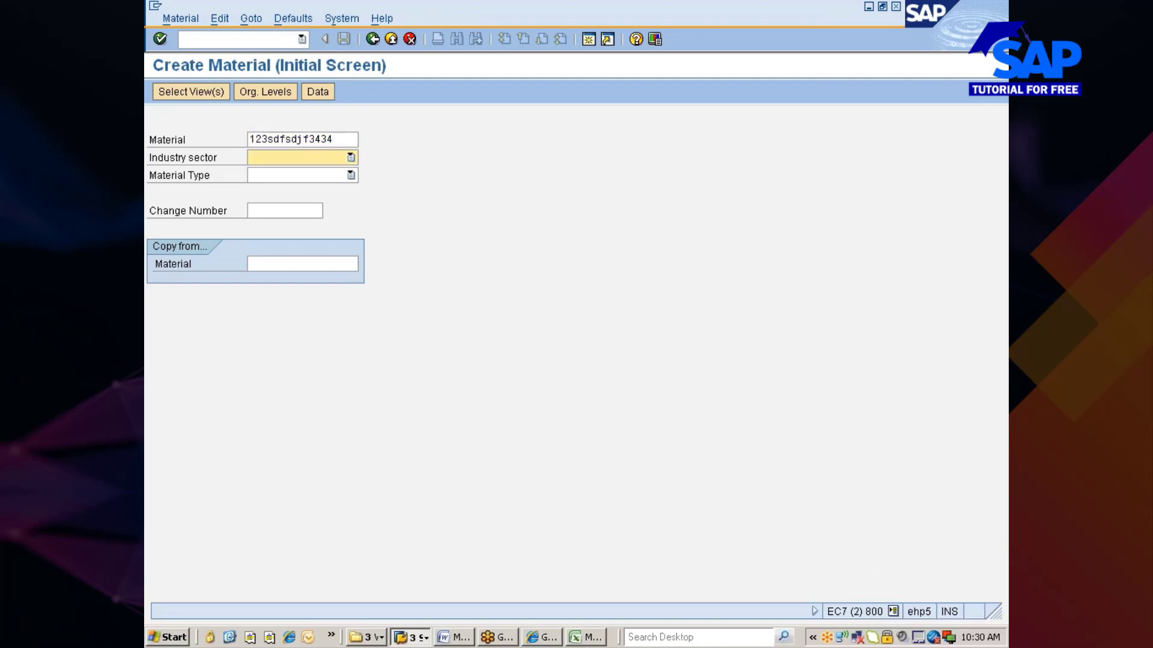
Set the industry sector of the new material to Manufatcuring.
text(Manufatcuring)
key(Down)
key(Down)
key(Down)
key(Down)
key(Down)
key(Down)
key(Down)
click(290, 158)
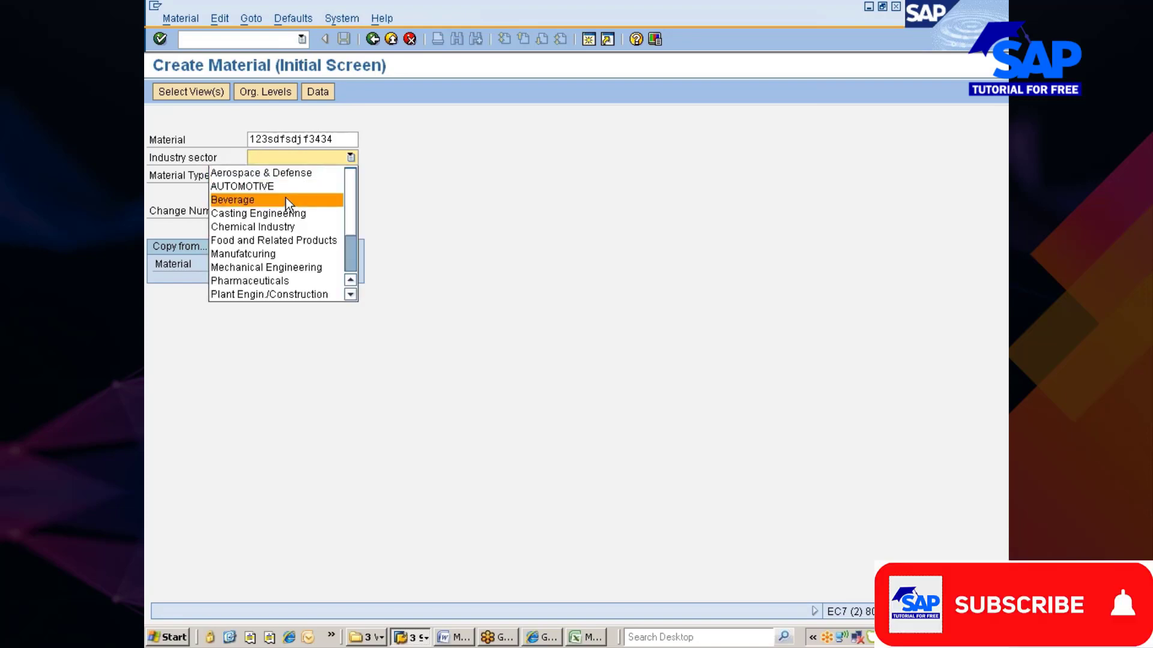
click(269, 254)
Set the material type to Maint, Repair & Operation and continue to the view selection.
click(277, 176)
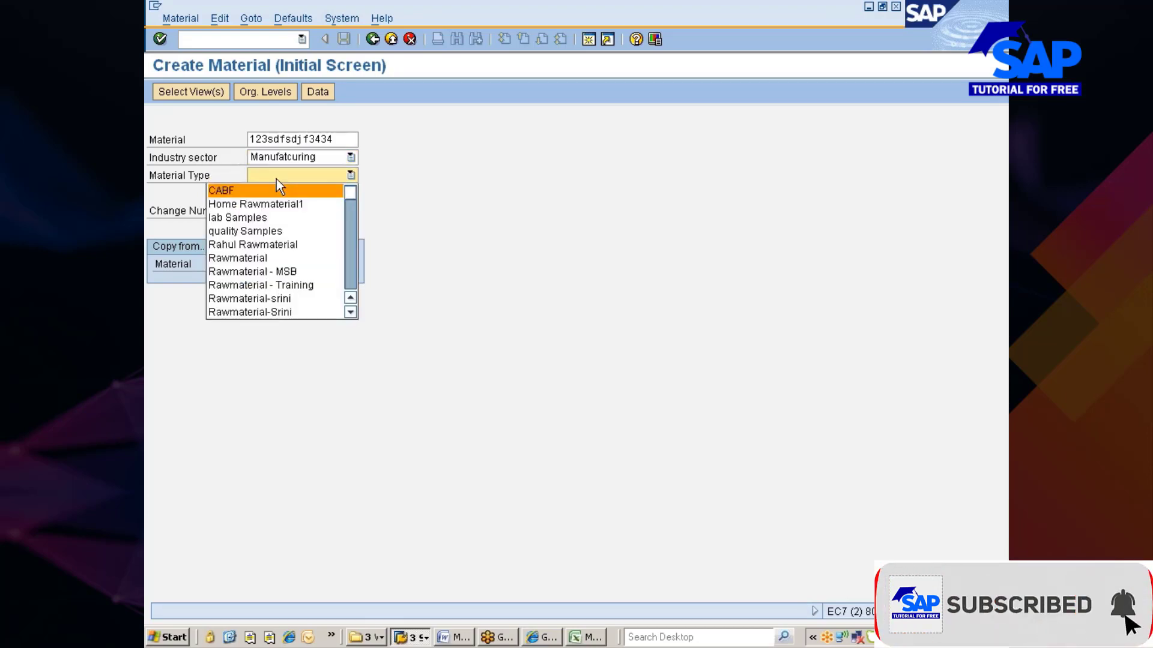
scroll(276, 179, down, 10)
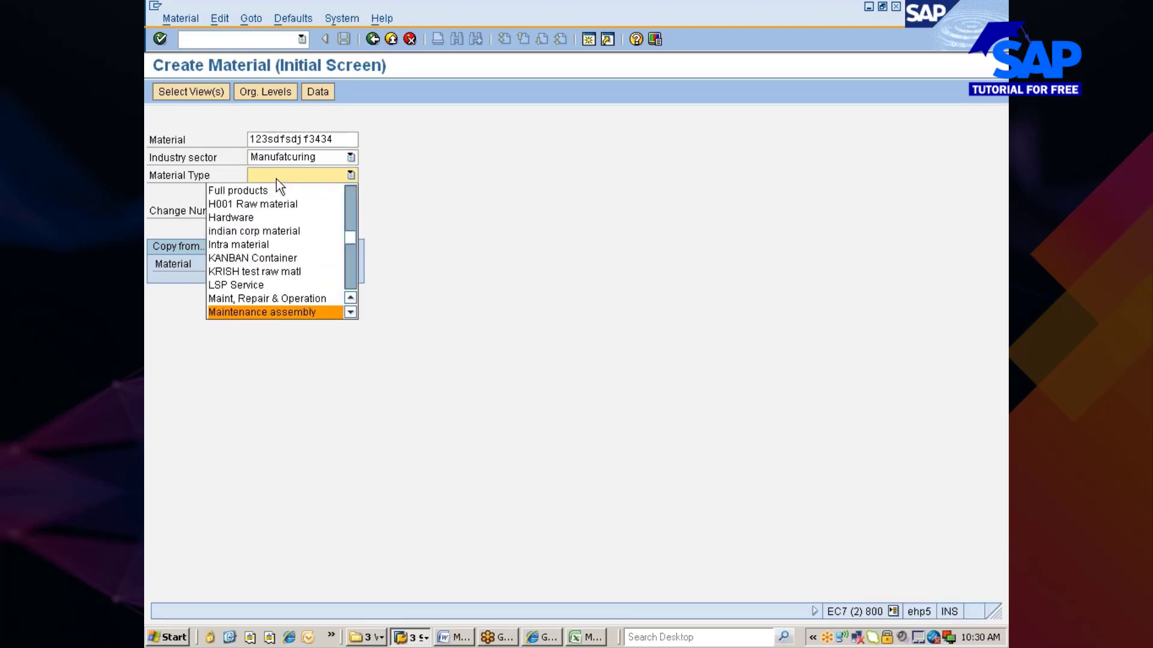
key(Up)
key(Return)
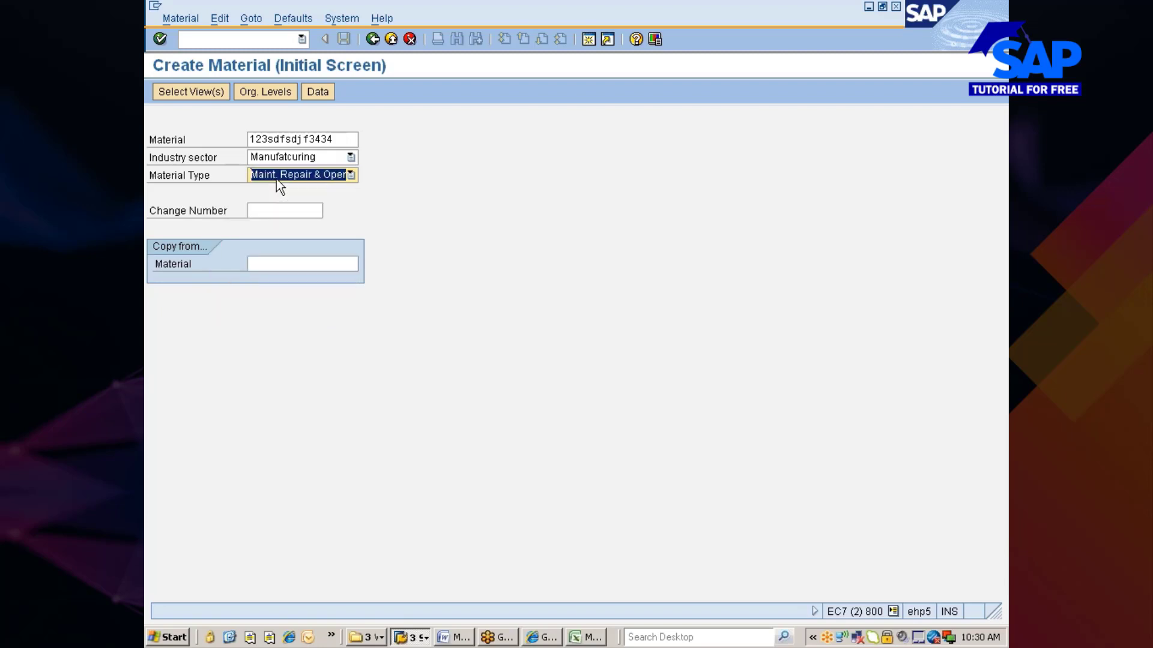
key(Return)
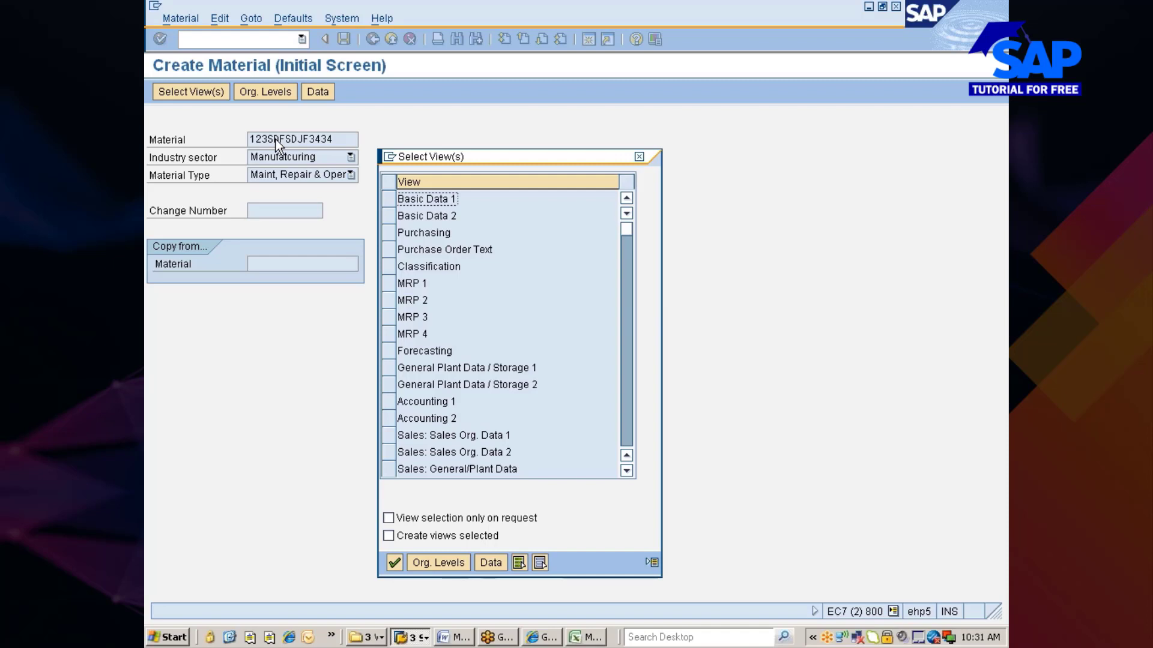
Switch to the class workbook, enter "2. Assignment of ext no w/o check" in B141 and start point 3 in B142.
key(alt+Tab)
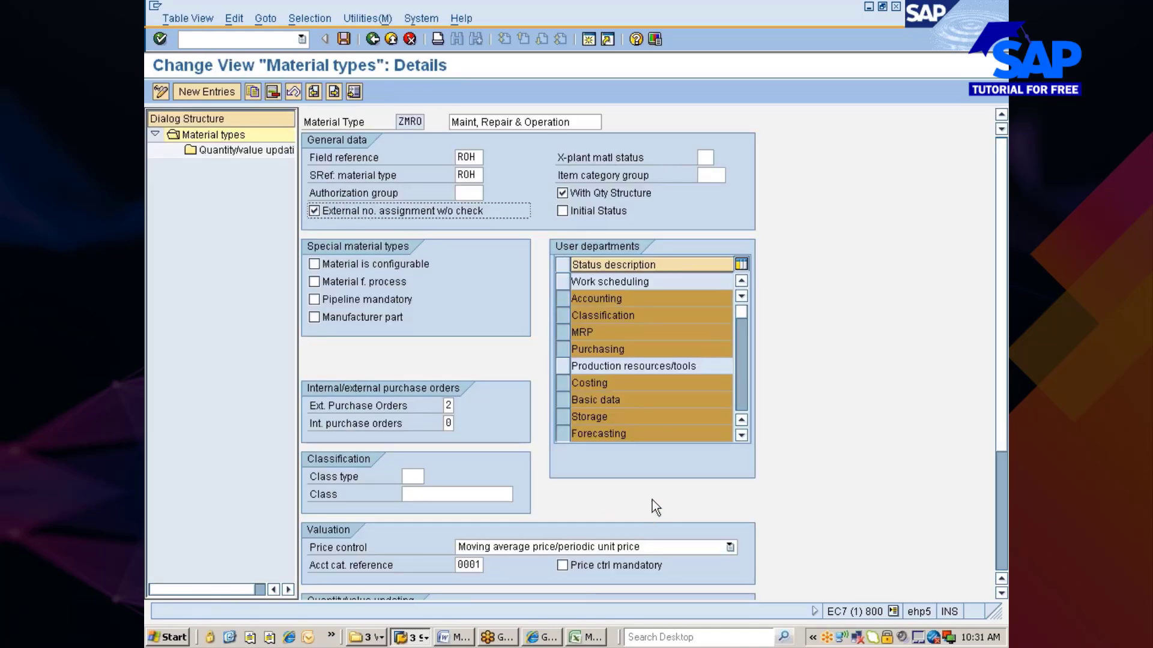
click(590, 639)
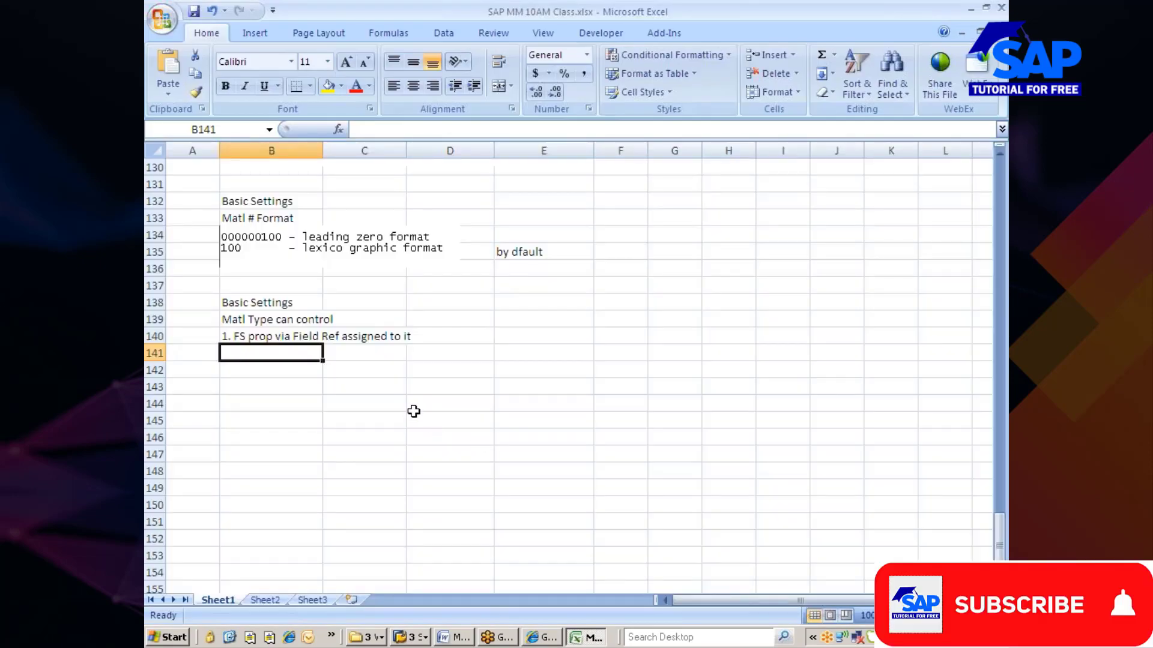
text(2.)
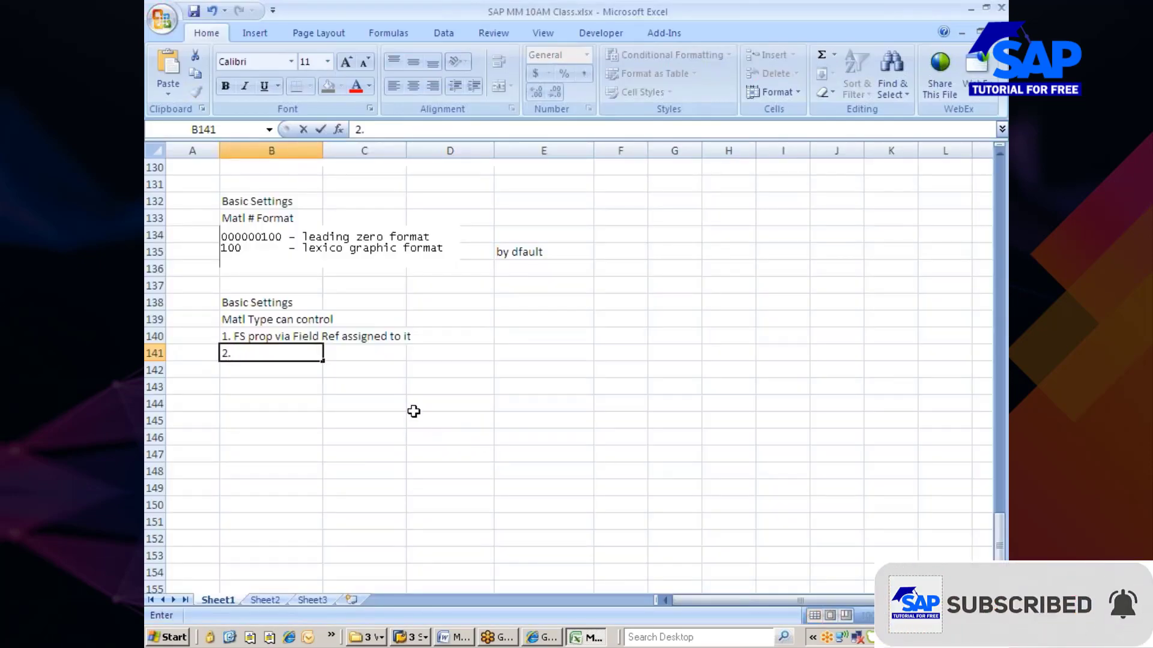
text( Assign)
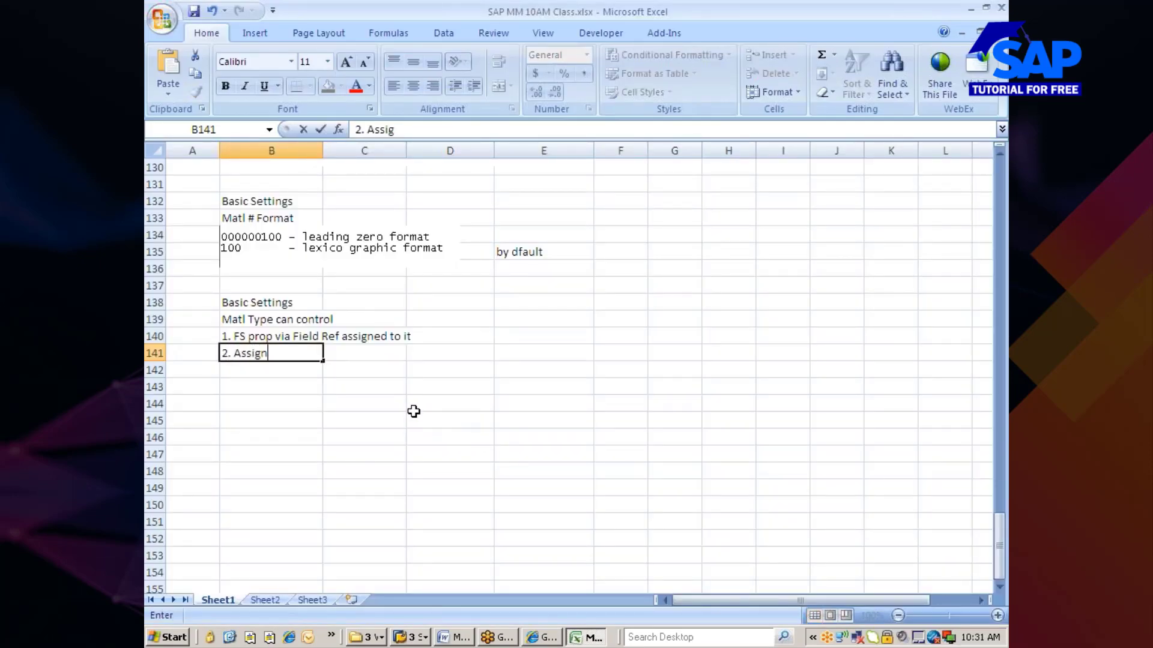
text(ment of ext npo)
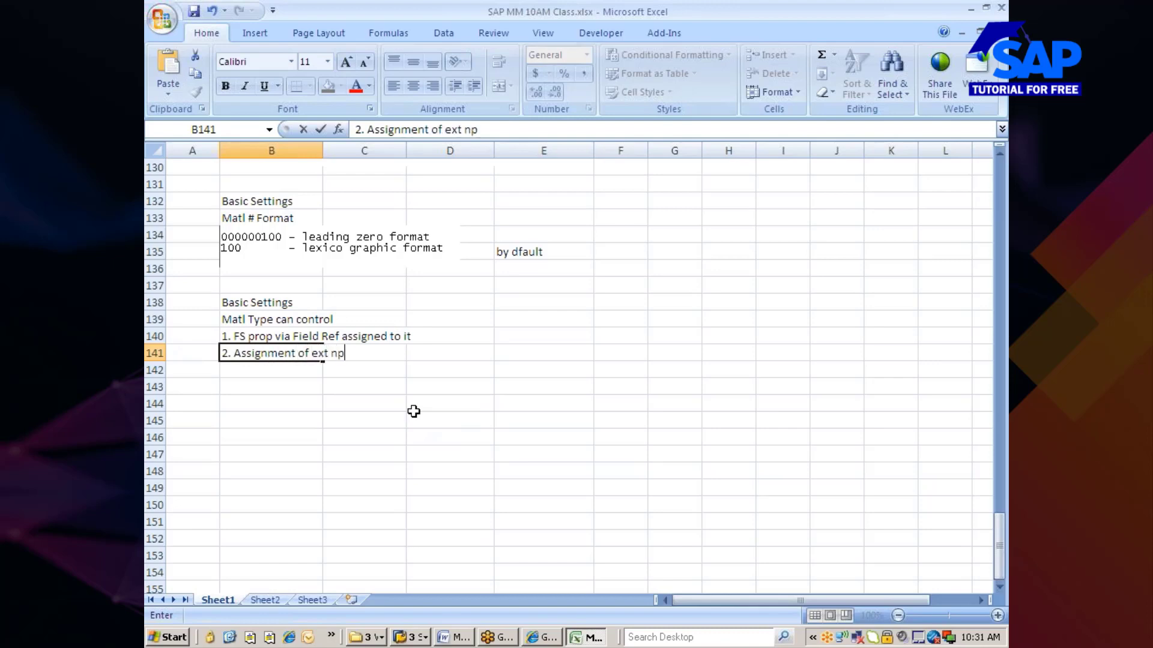
key(BackSpace)
key(BackSpace)
text(o w/o check)
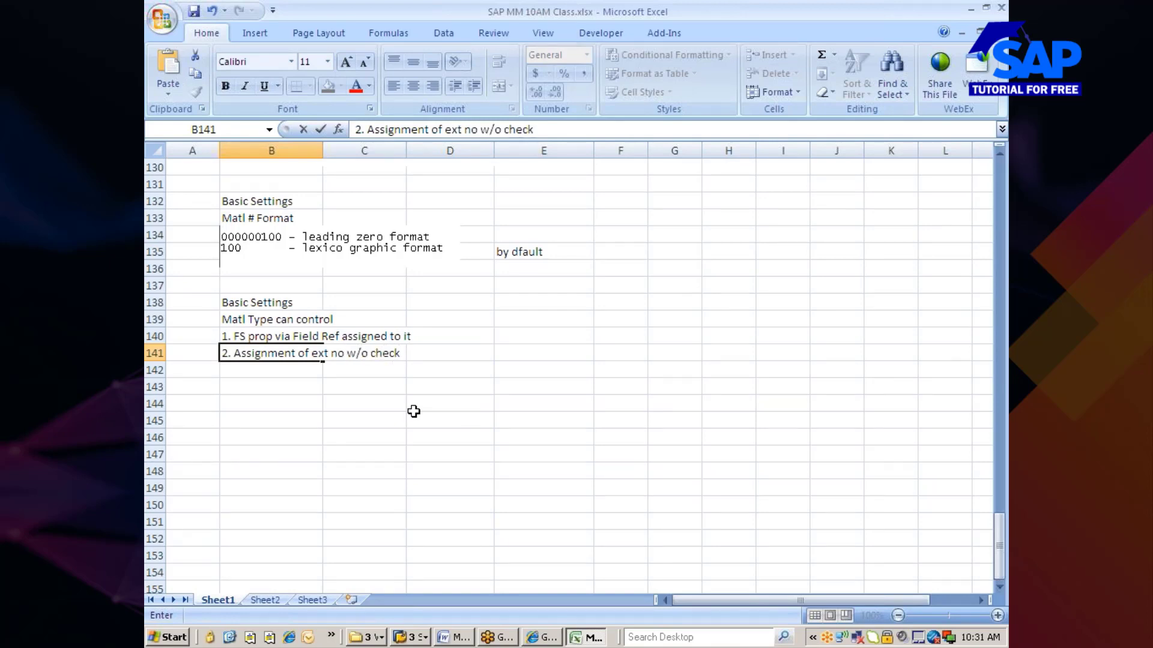
key(Return)
text(3.)
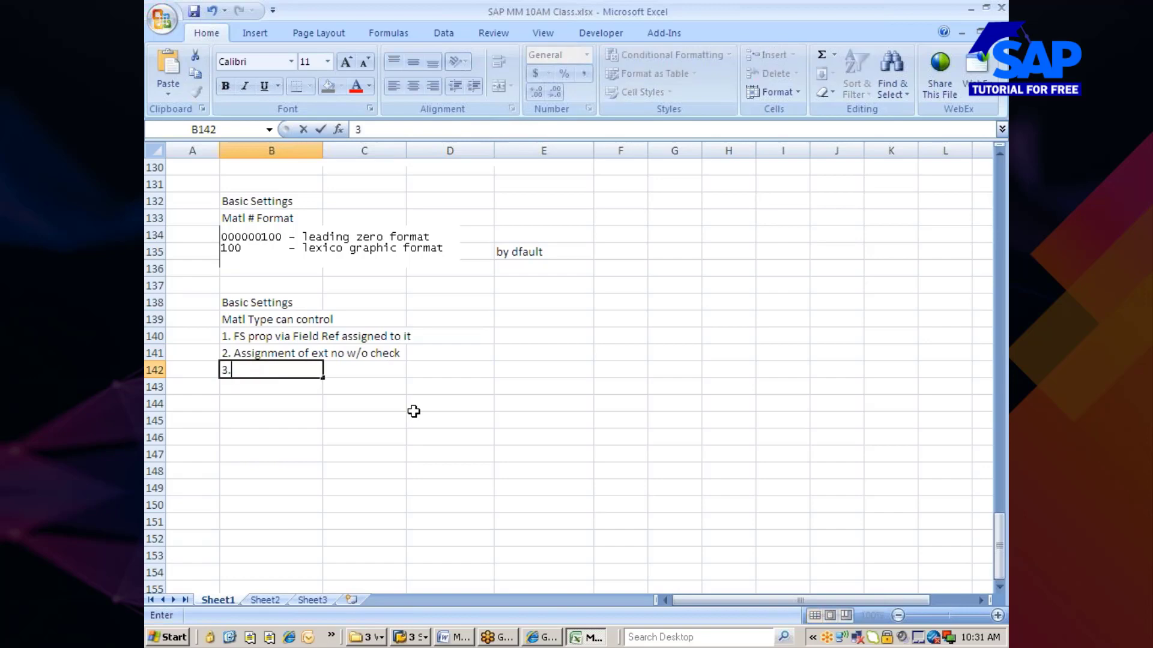
Return to the Create Material session in SAP and open the material with the Basic Data 1, Basic Data 2 and Purchasing views selected.
key(alt+Tab)
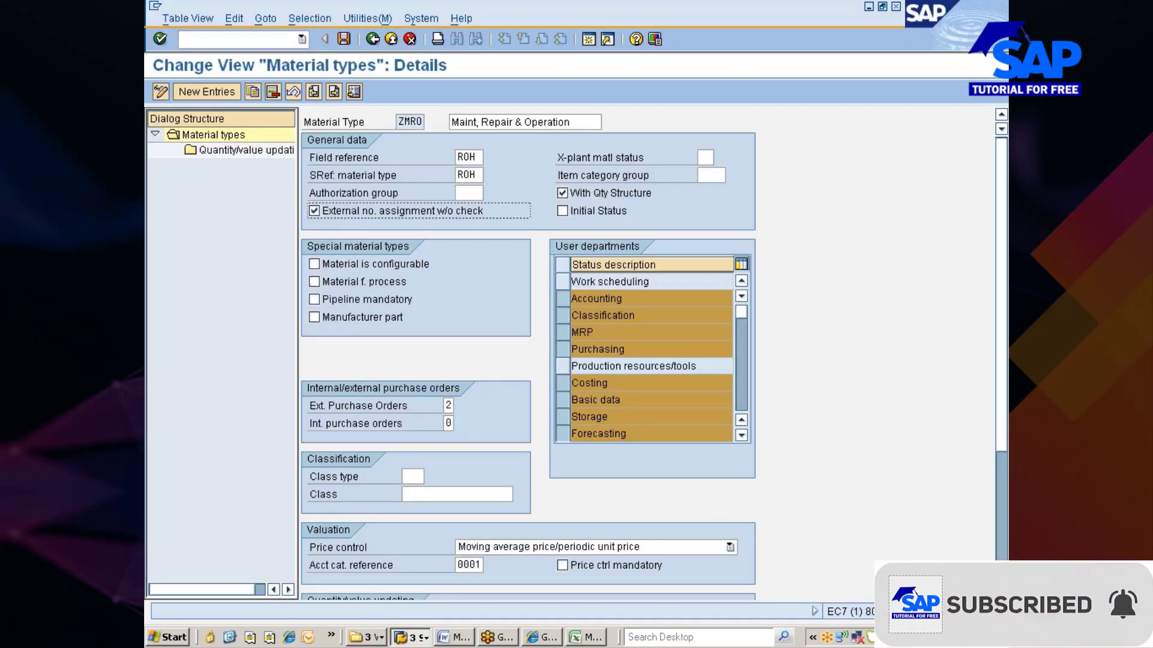
click(412, 637)
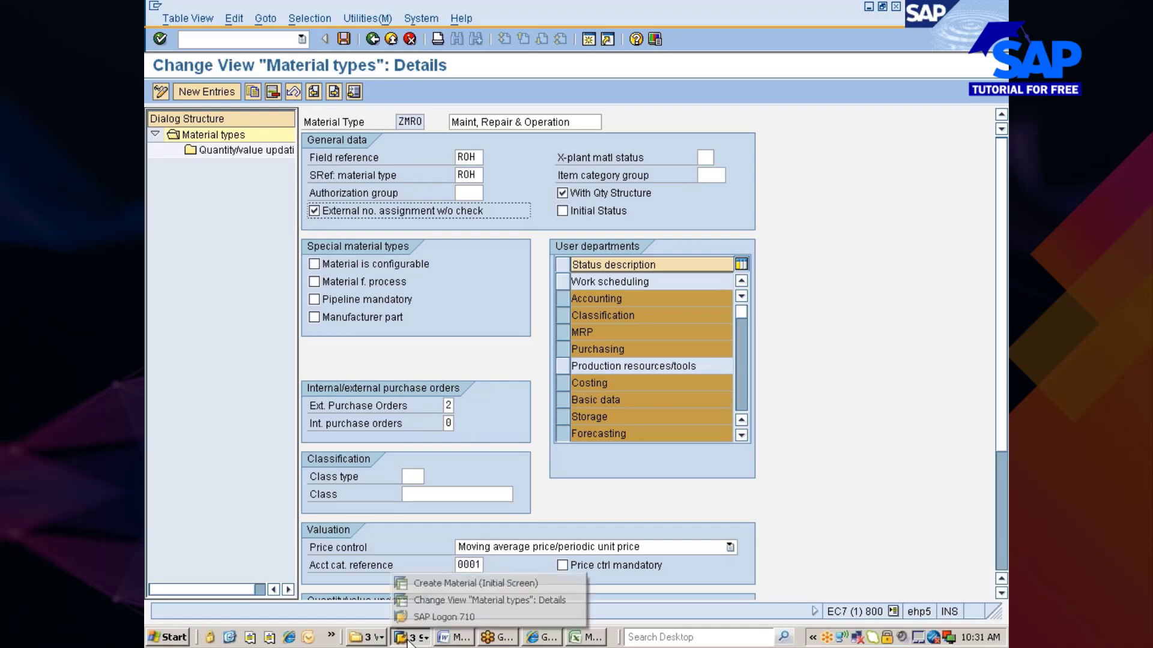
click(415, 586)
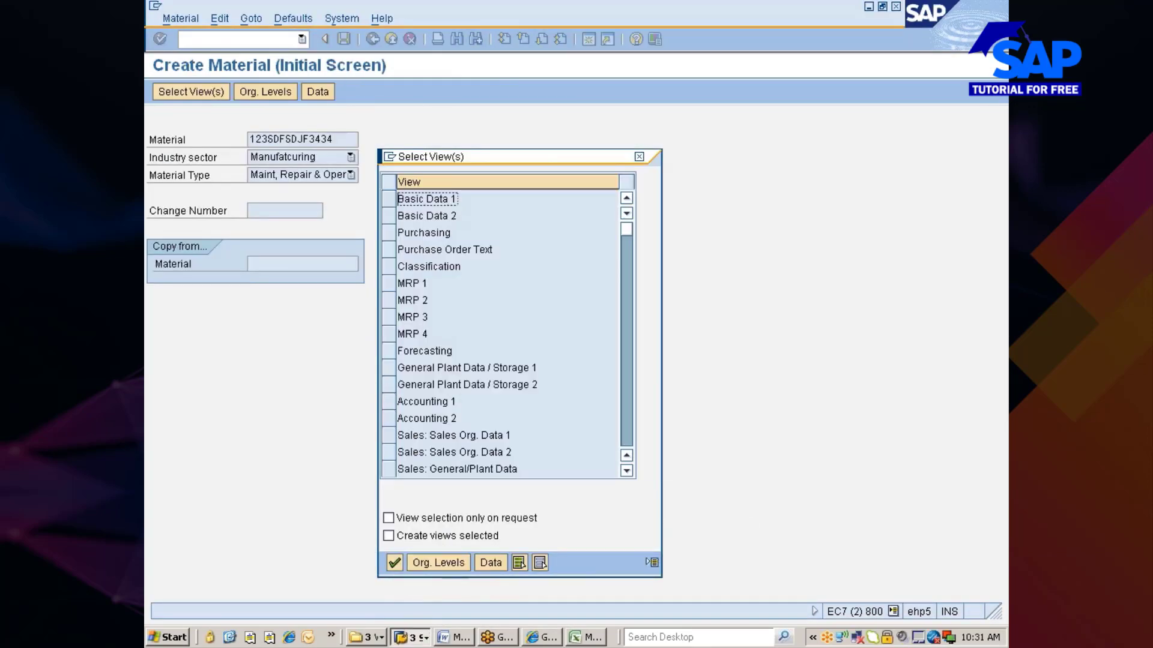
click(384, 200)
ctrl+click(387, 218)
ctrl+click(388, 233)
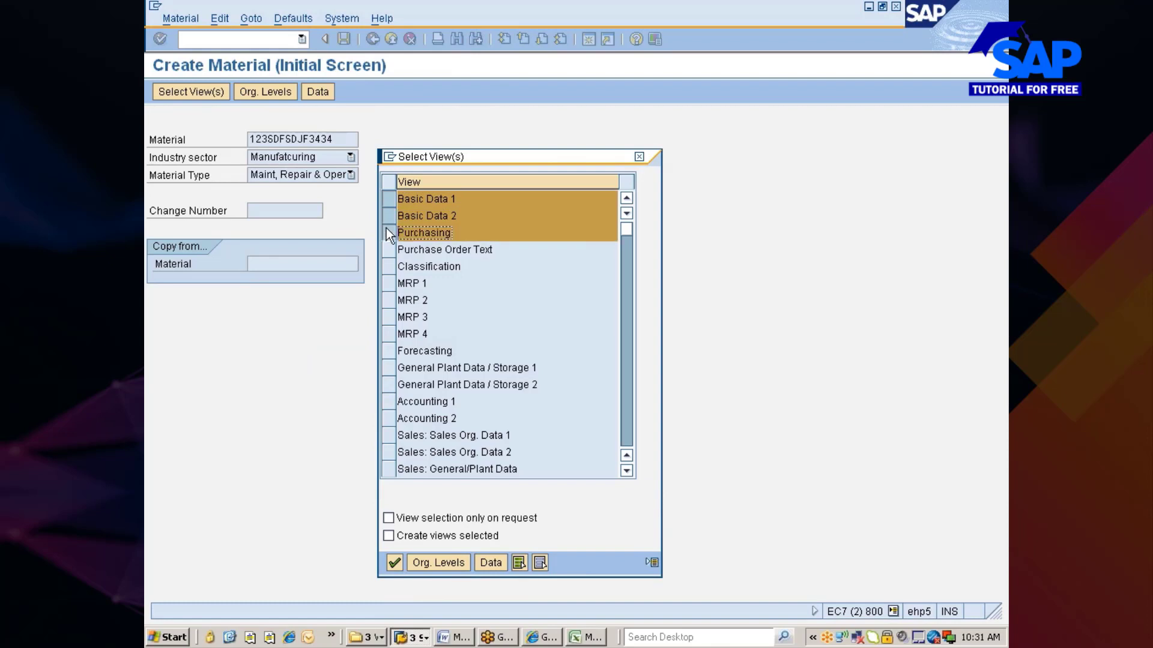
click(395, 563)
key(Return)
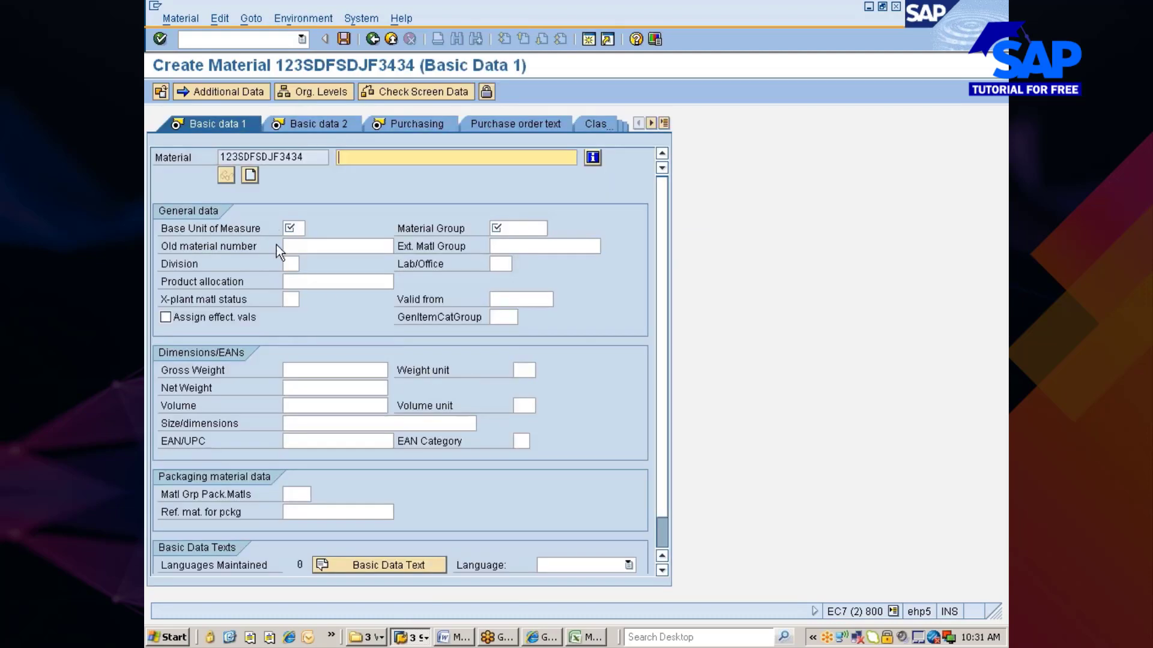
Set the new material's cross-plant material status to 01, Blocked for Procmnt/Whse.
click(291, 299)
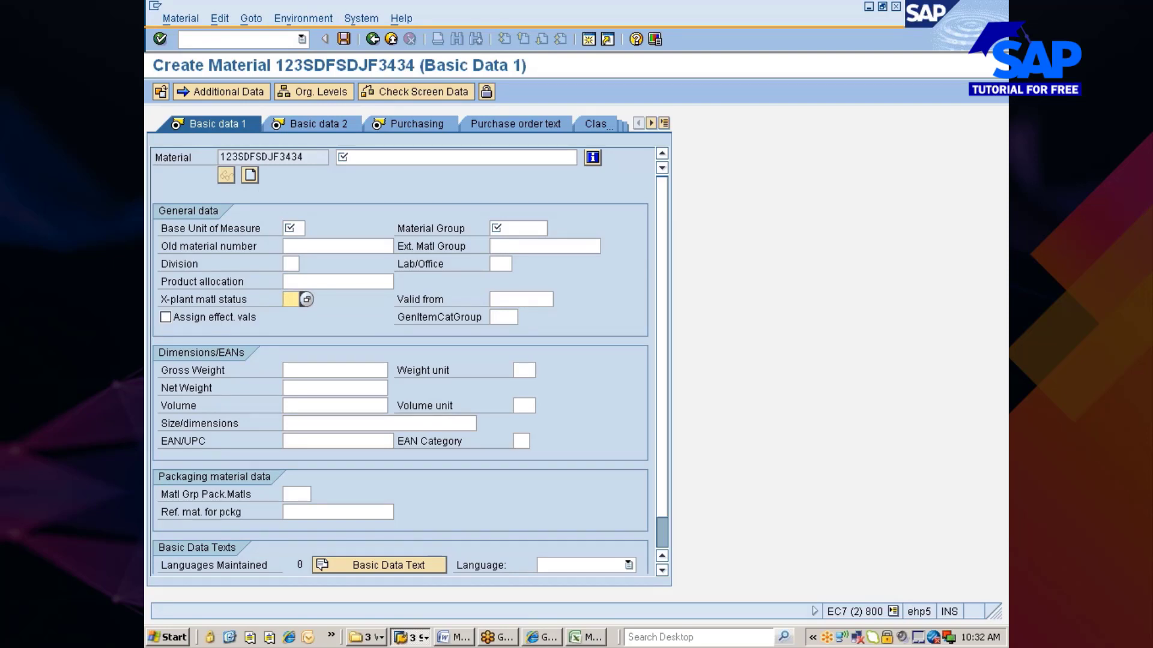
click(306, 299)
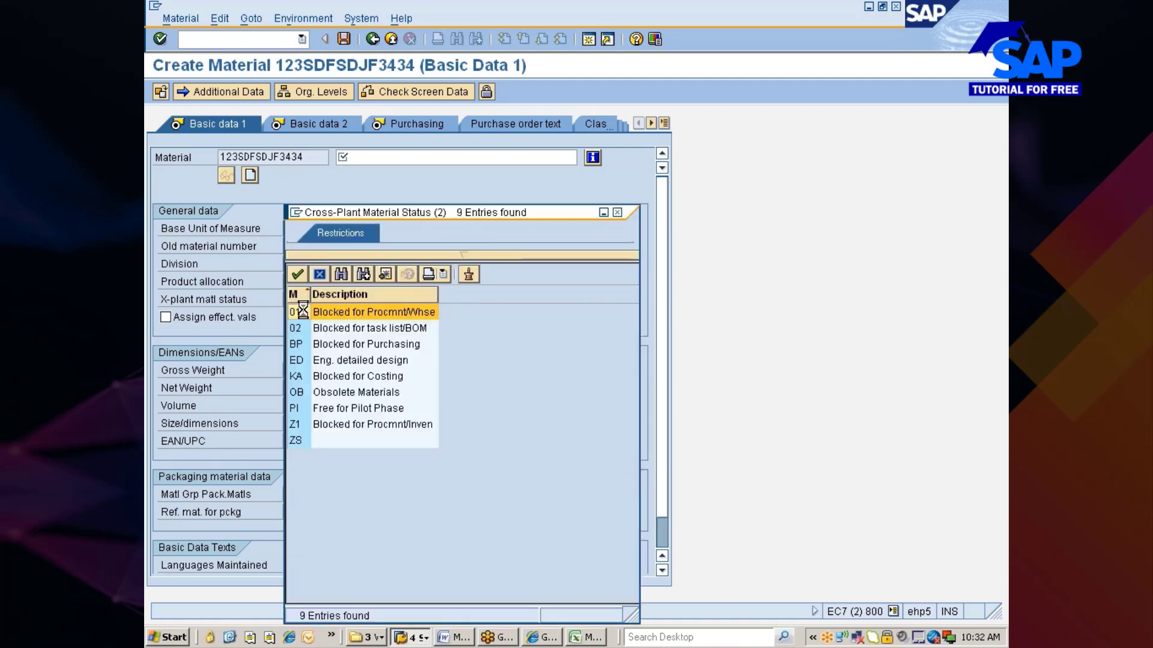
drag(341, 217, 453, 215)
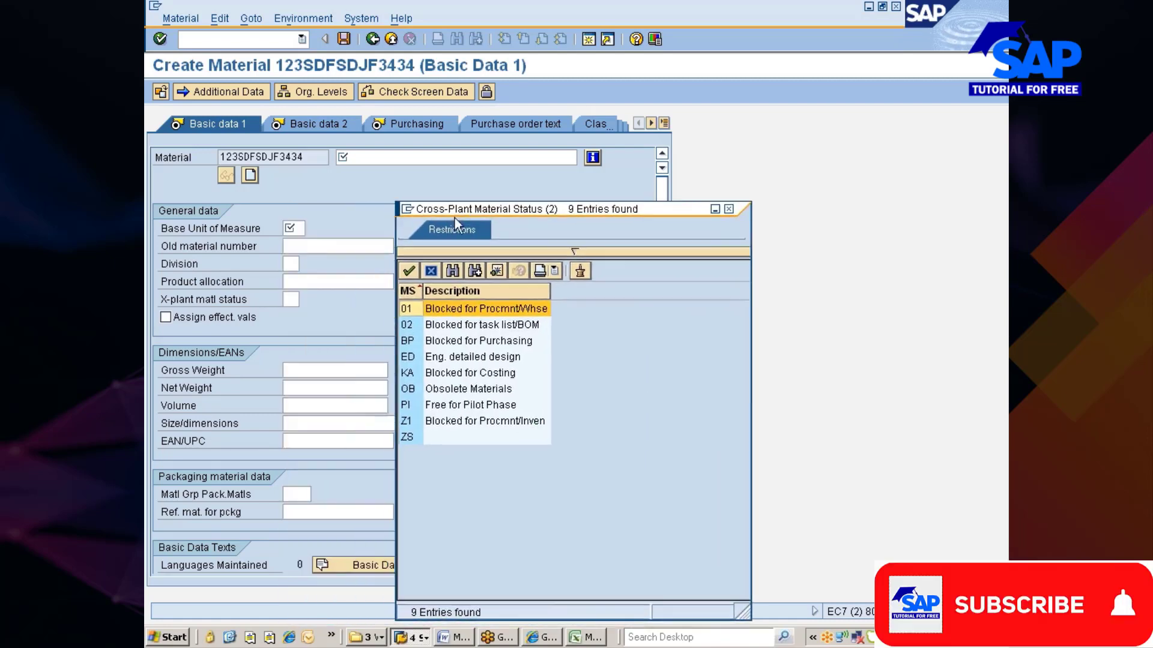
key(Escape)
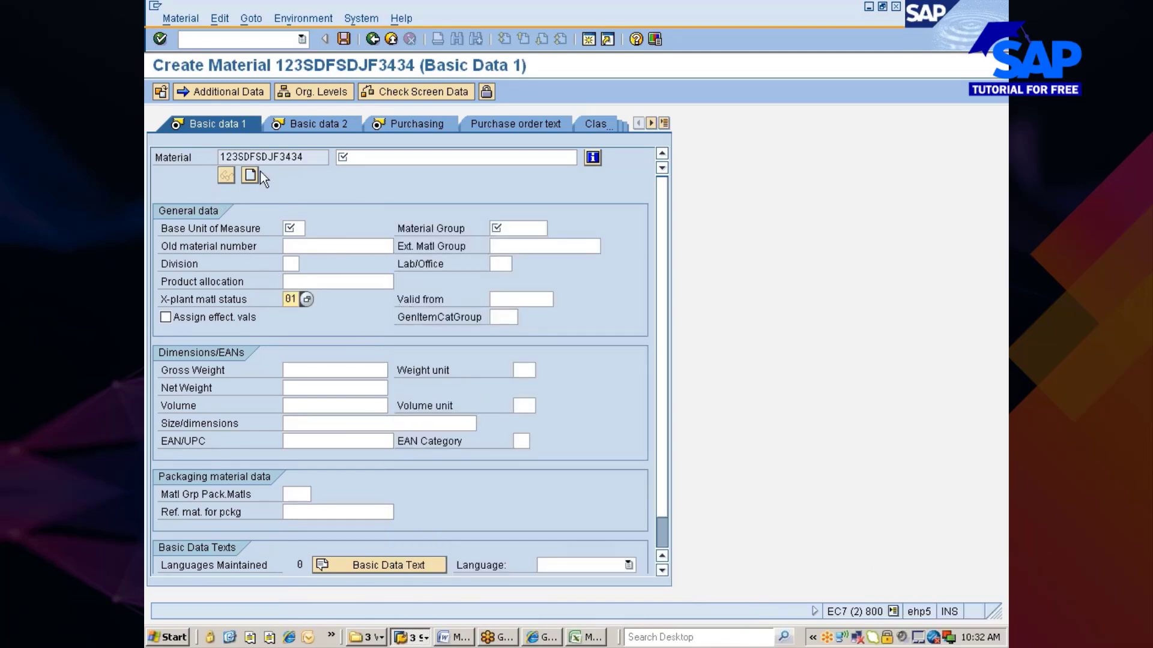
drag(307, 158, 220, 158)
click(220, 158)
Switch to the ZMRO material type details, set the X-plant matl status to BP and save.
key(alt+Tab)
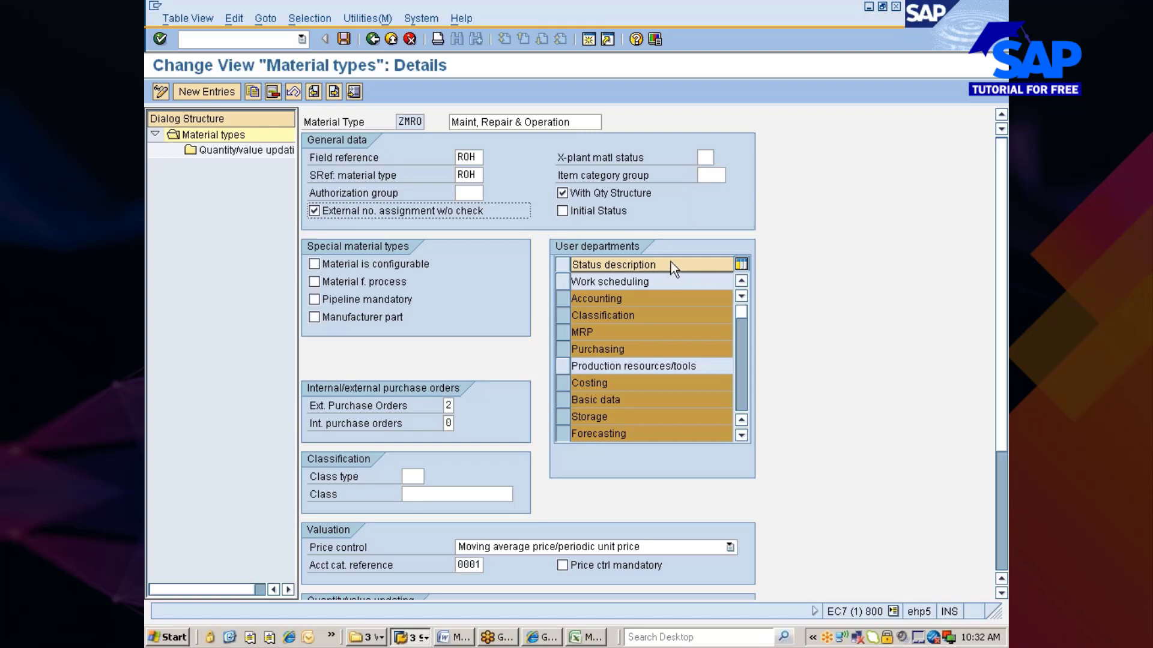
click(707, 158)
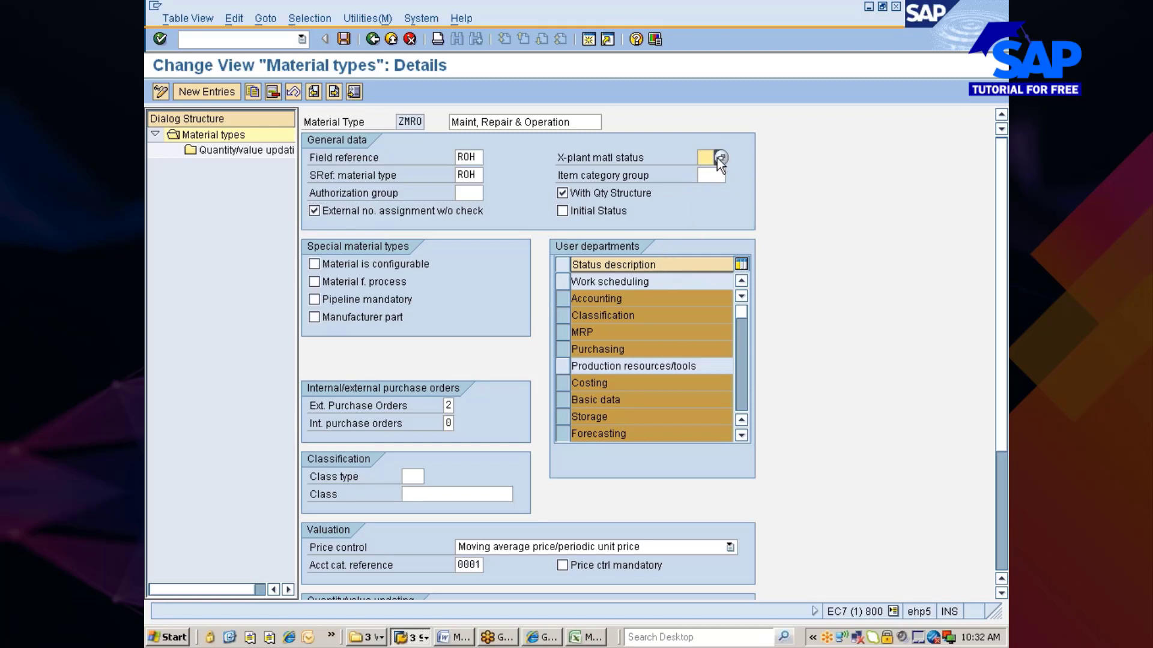
click(719, 158)
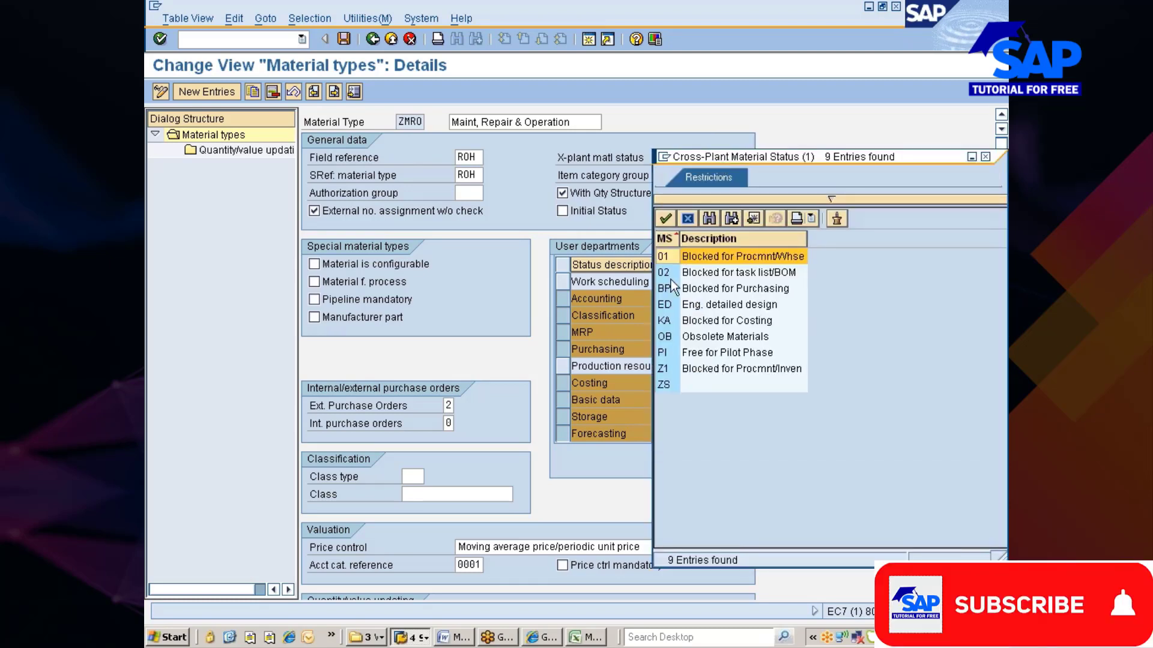
double_click(666, 288)
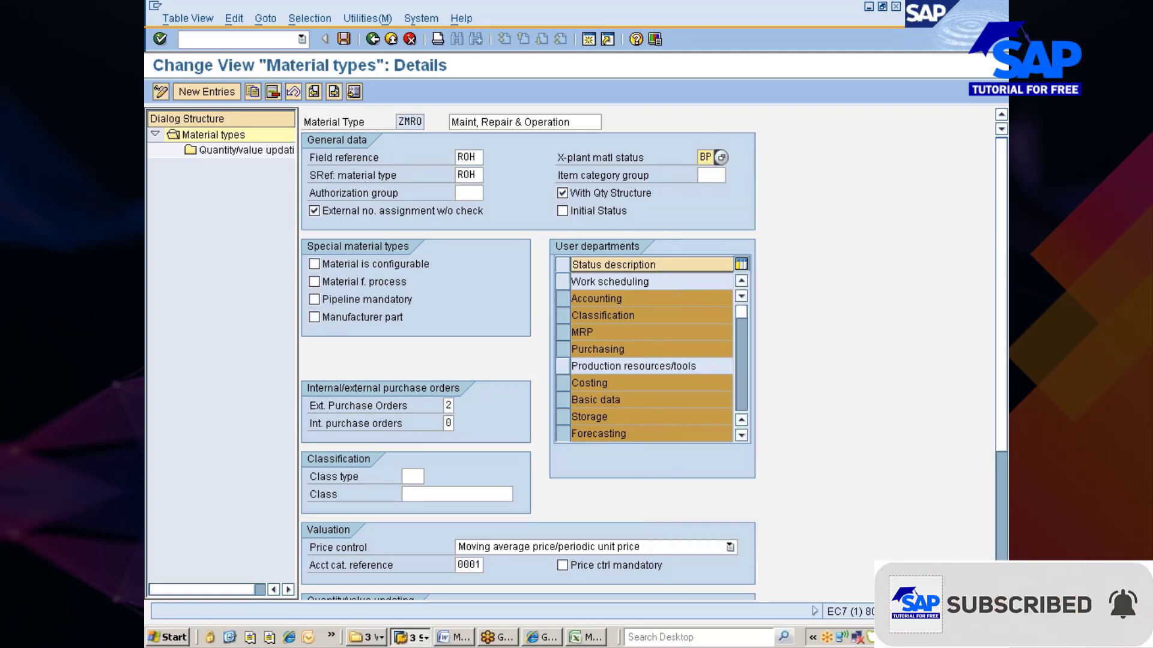
key(Return)
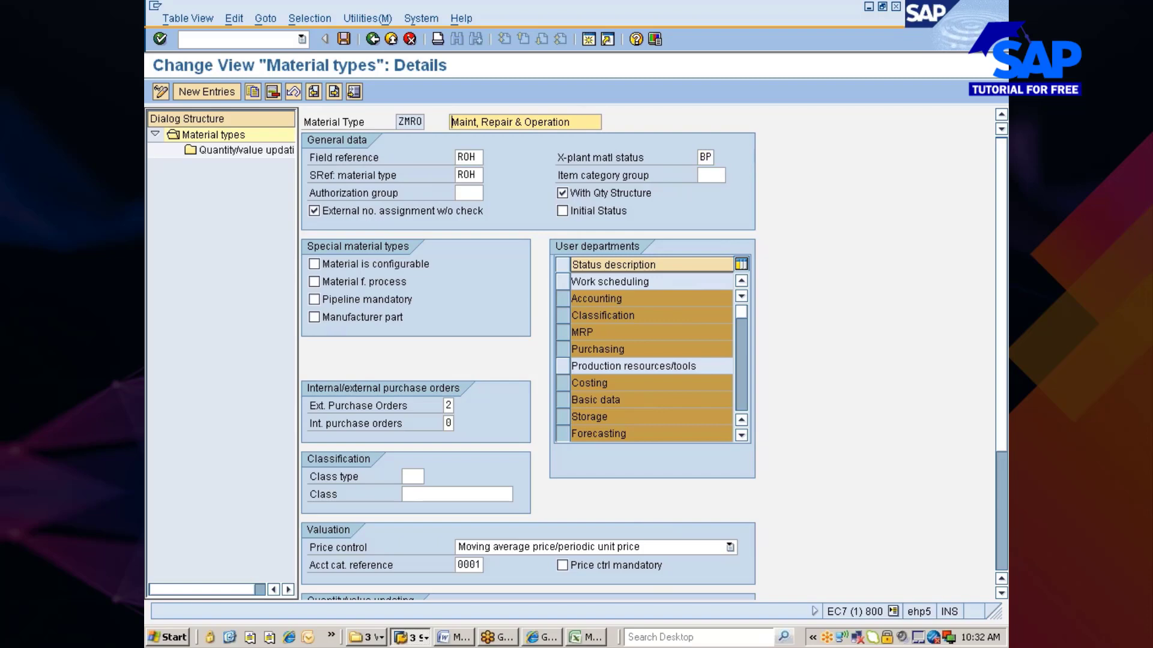
key(ctrl+s)
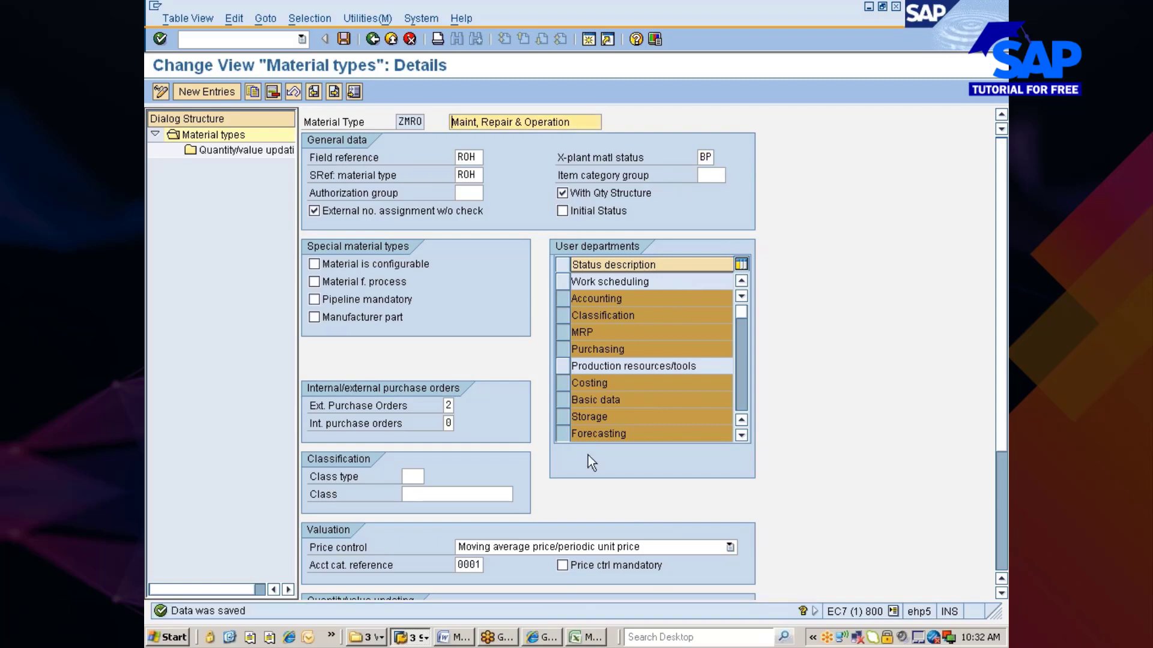
Return to the Create Material session, restart it with /nmm01 and open a new material with the Basic Data 1 and Basic Data 2 views.
click(412, 637)
click(442, 587)
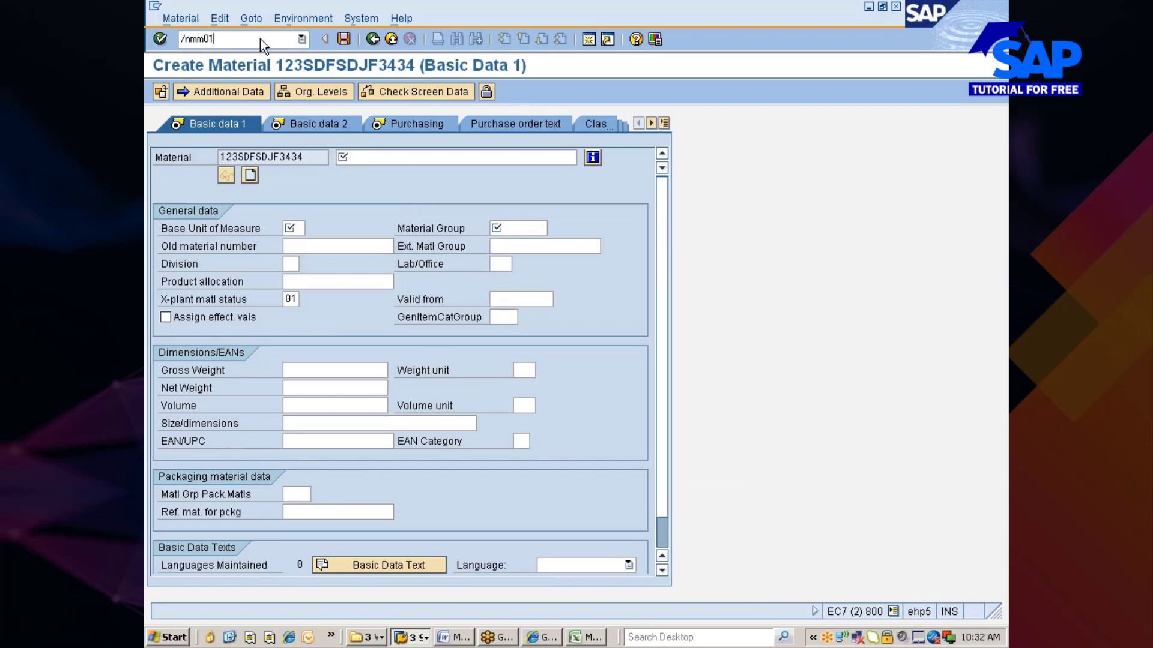
key(Return)
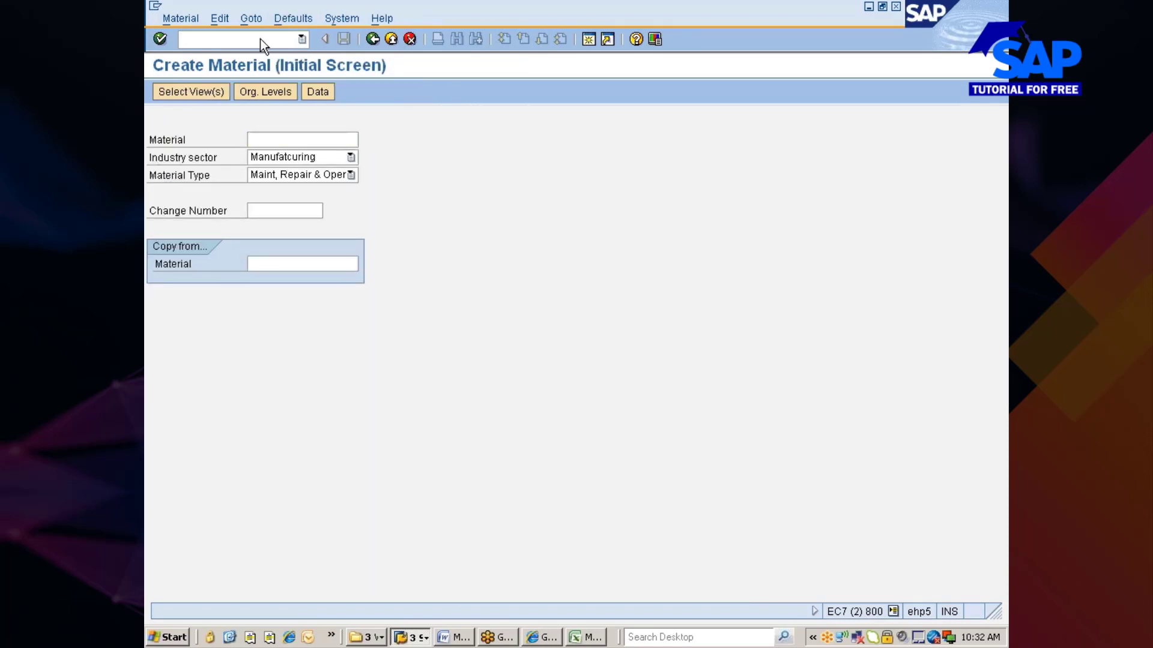
key(Return)
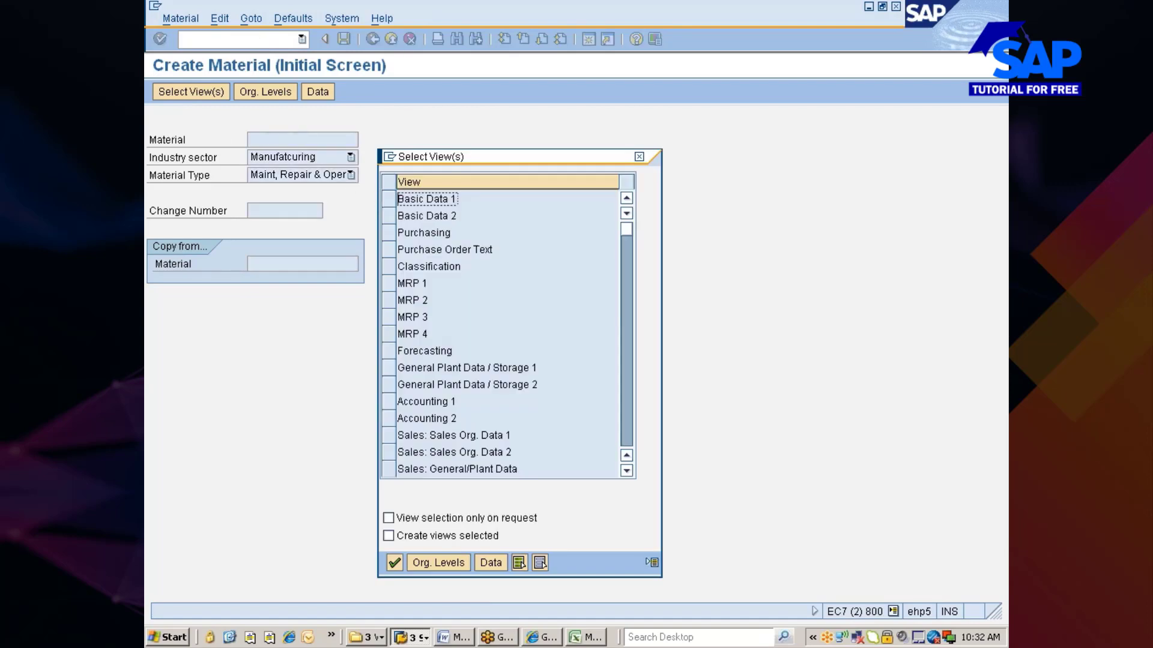
click(390, 199)
click(388, 218)
key(Return)
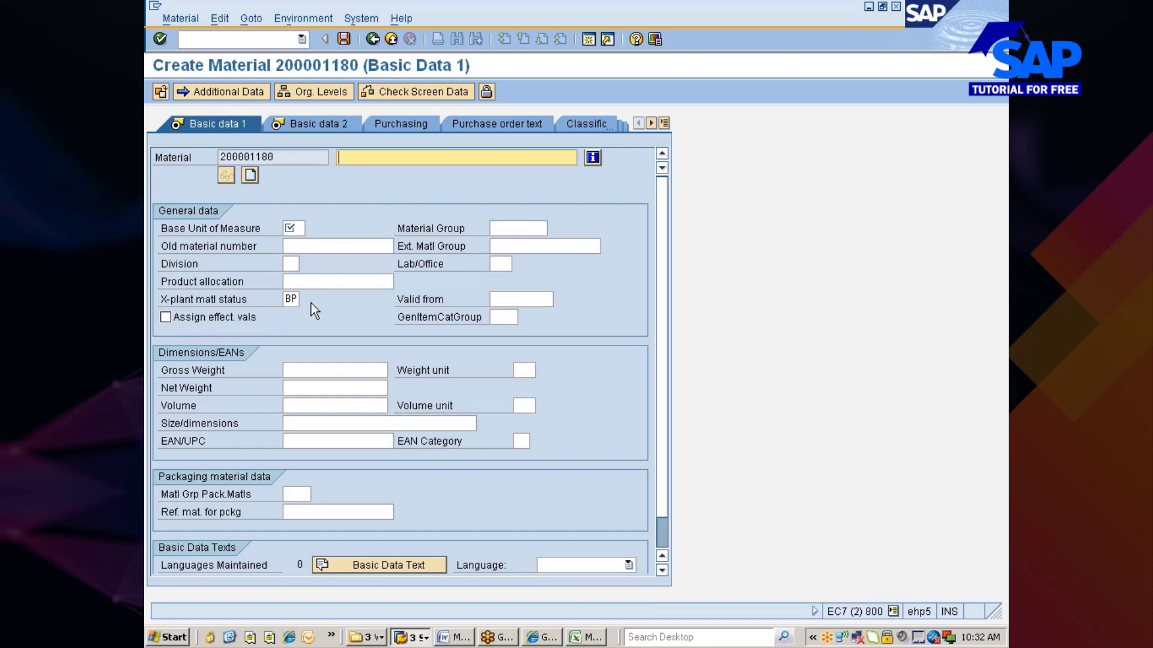
click(287, 299)
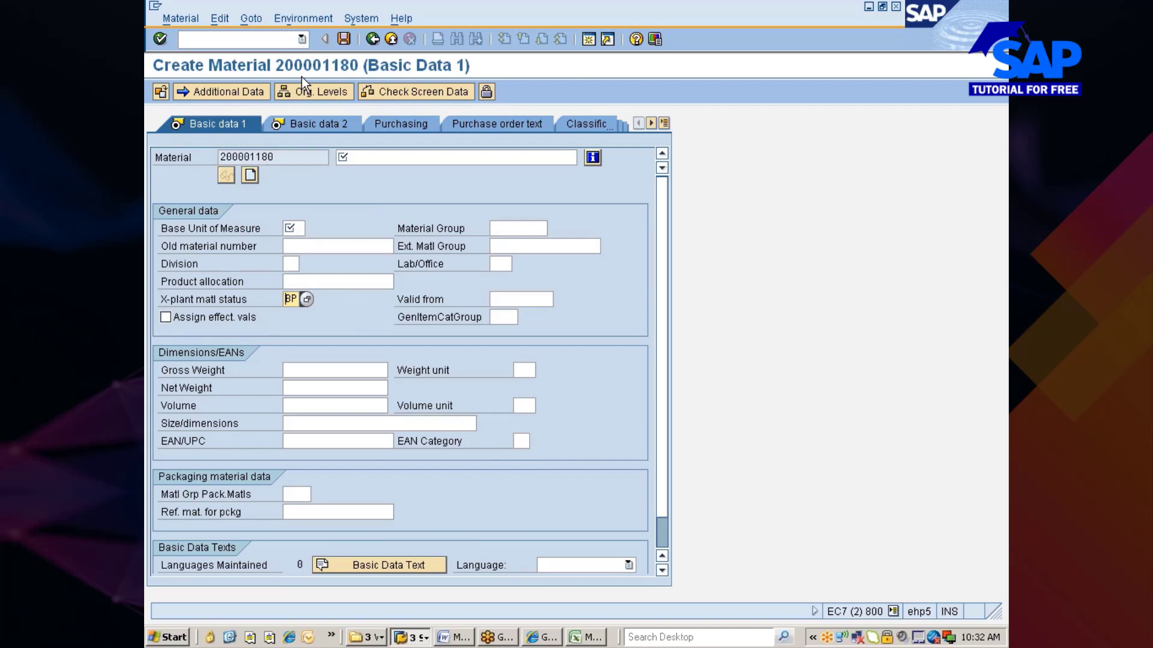
Switch to the class workbook, complete B142 as "3.defaults X-plant matl status in the matl creation" and start point 4 in B143.
key(alt+Tab)
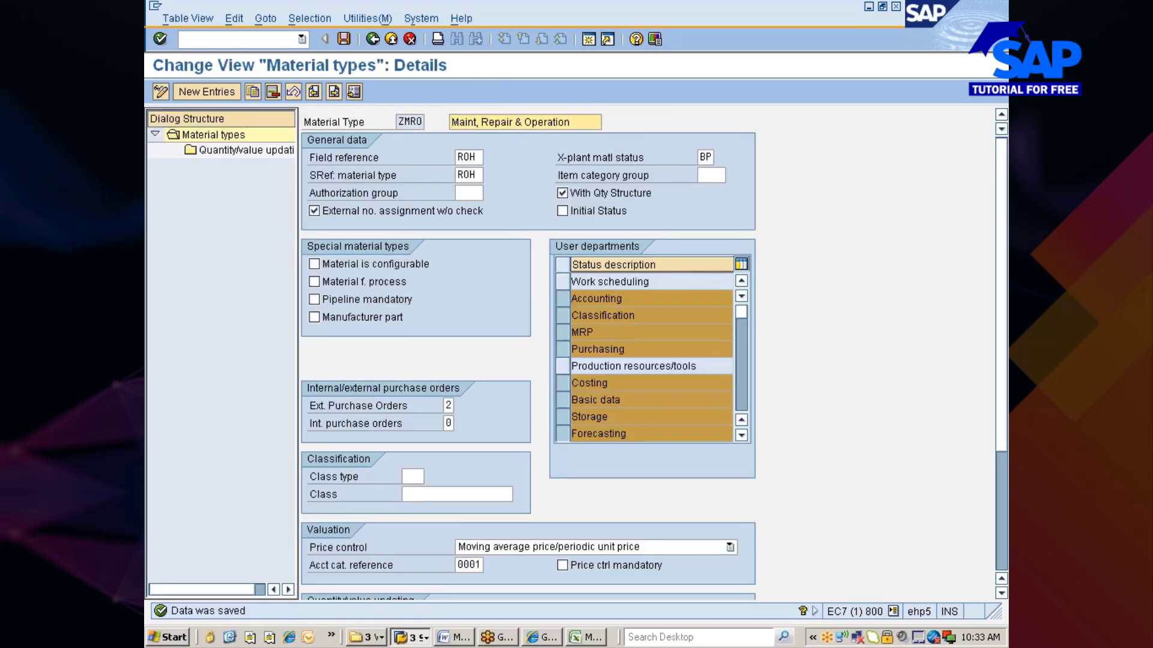
drag(559, 158, 629, 160)
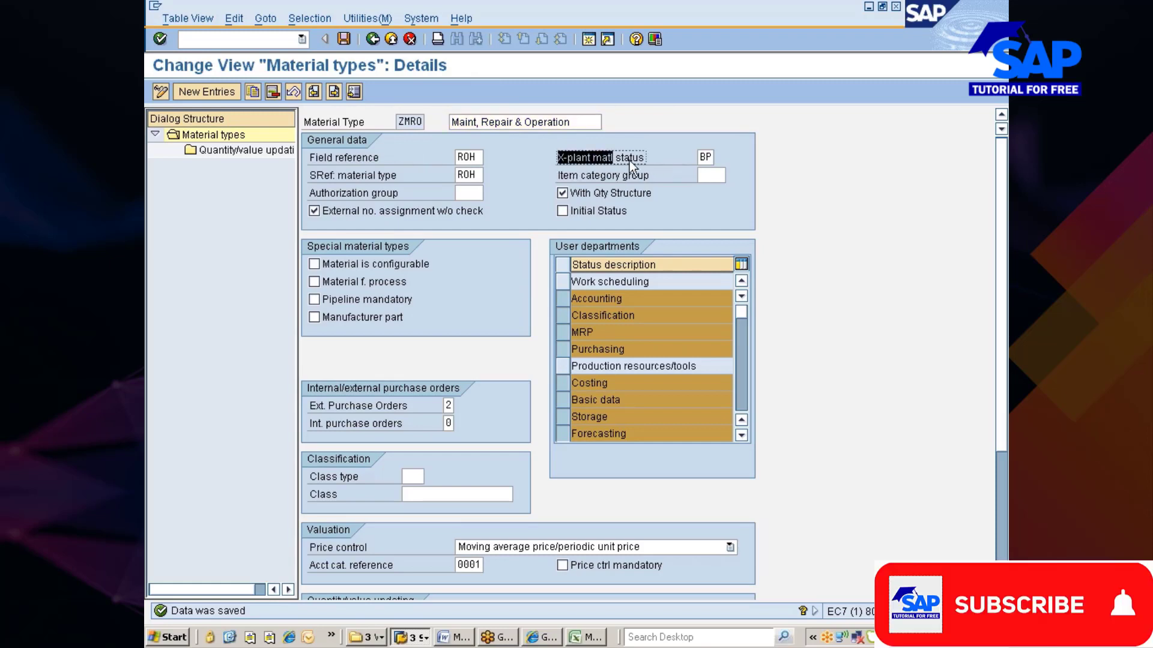
click(686, 159)
key(alt+Tab)
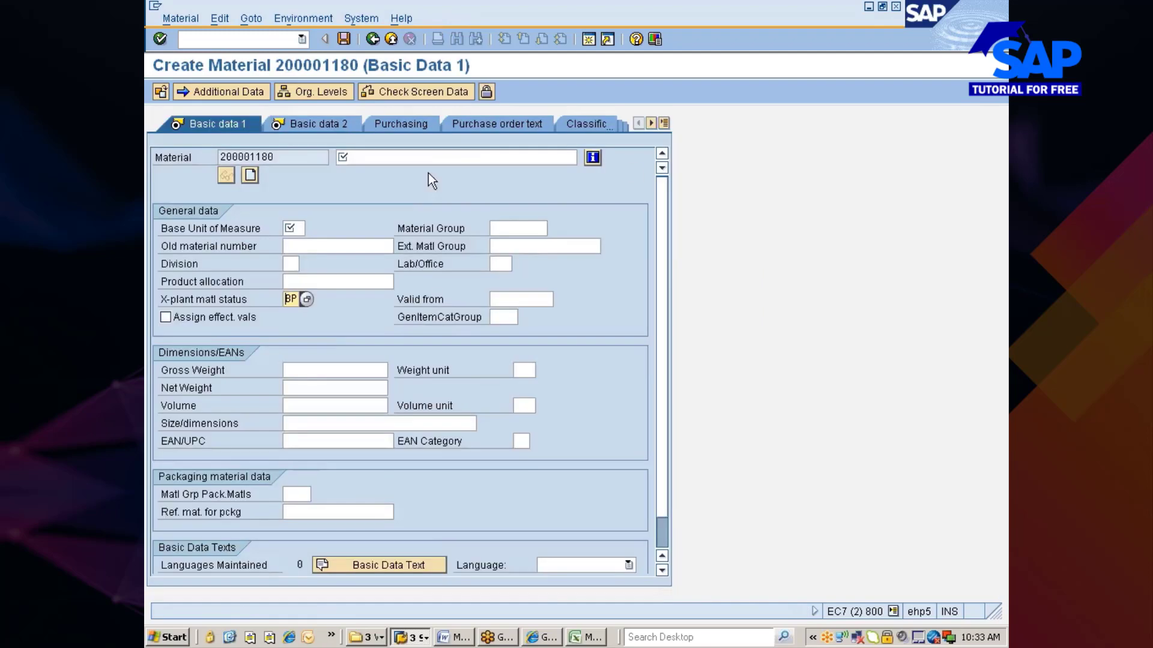
click(574, 638)
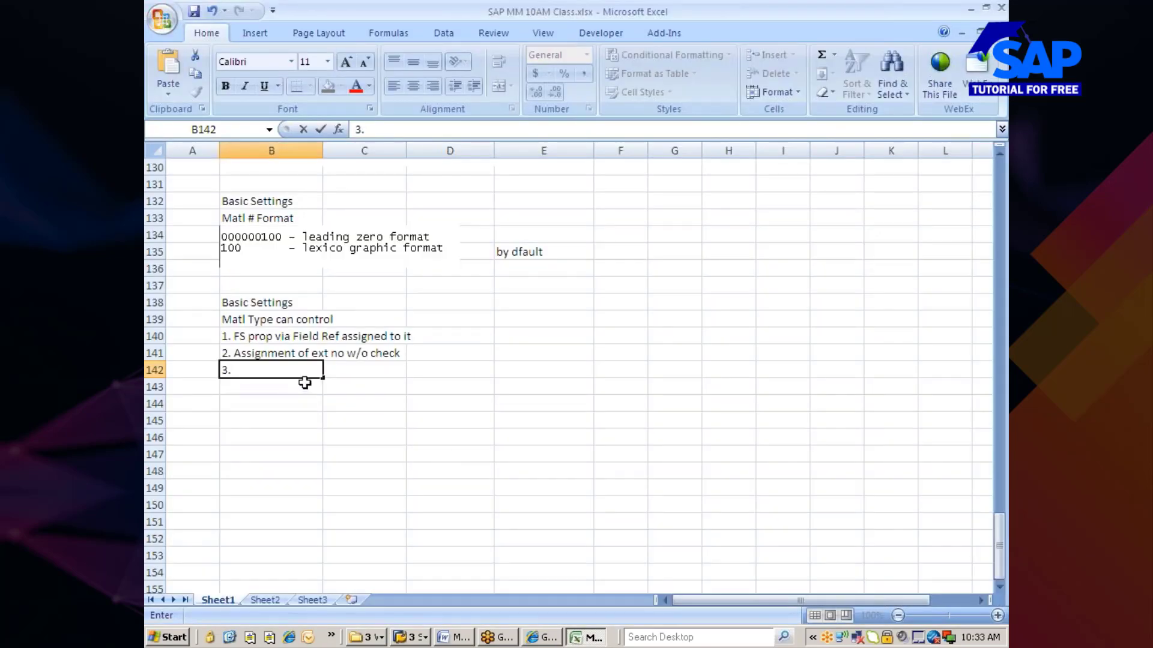
text(defaults X-plant matl status i)
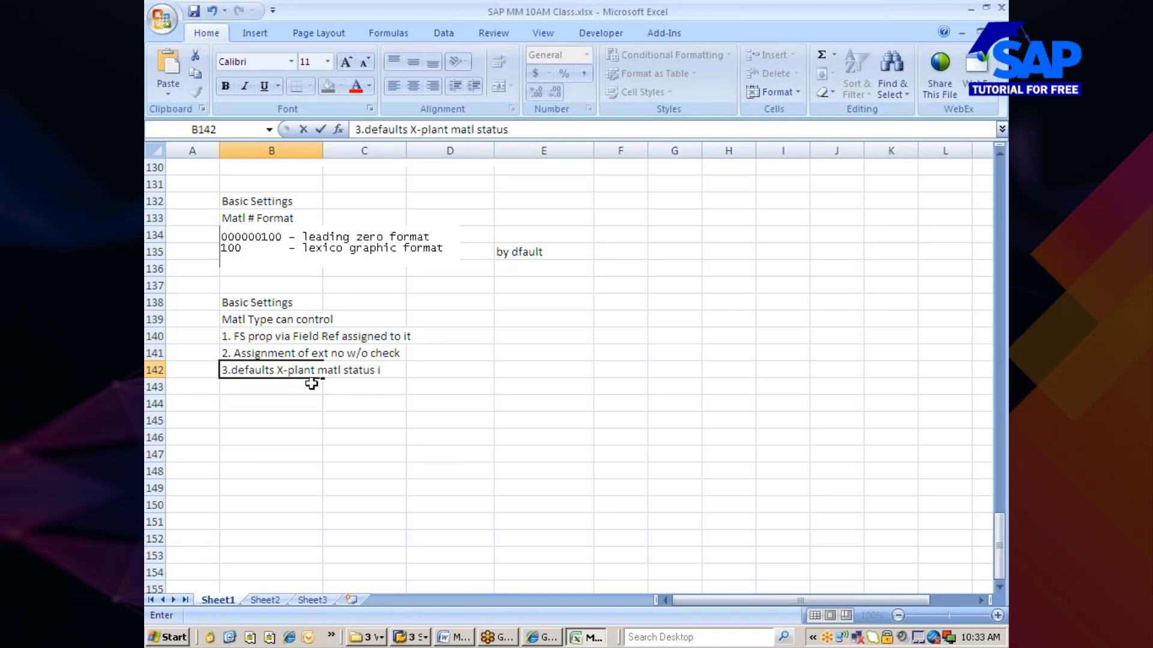
text(n the matl)
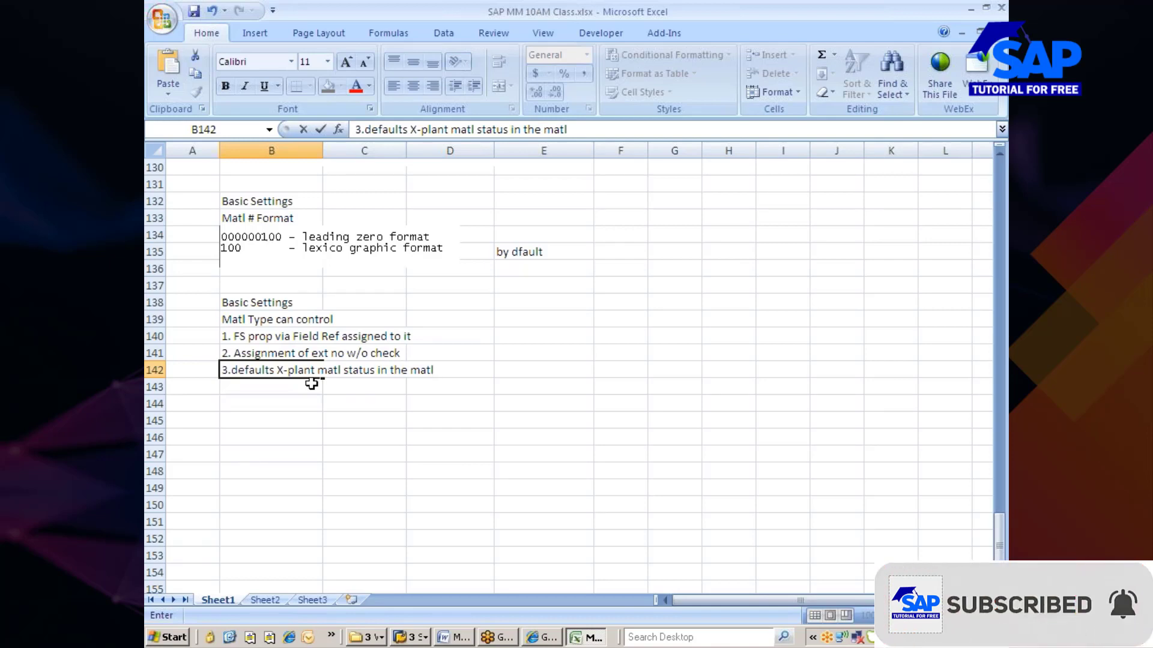
text( creation)
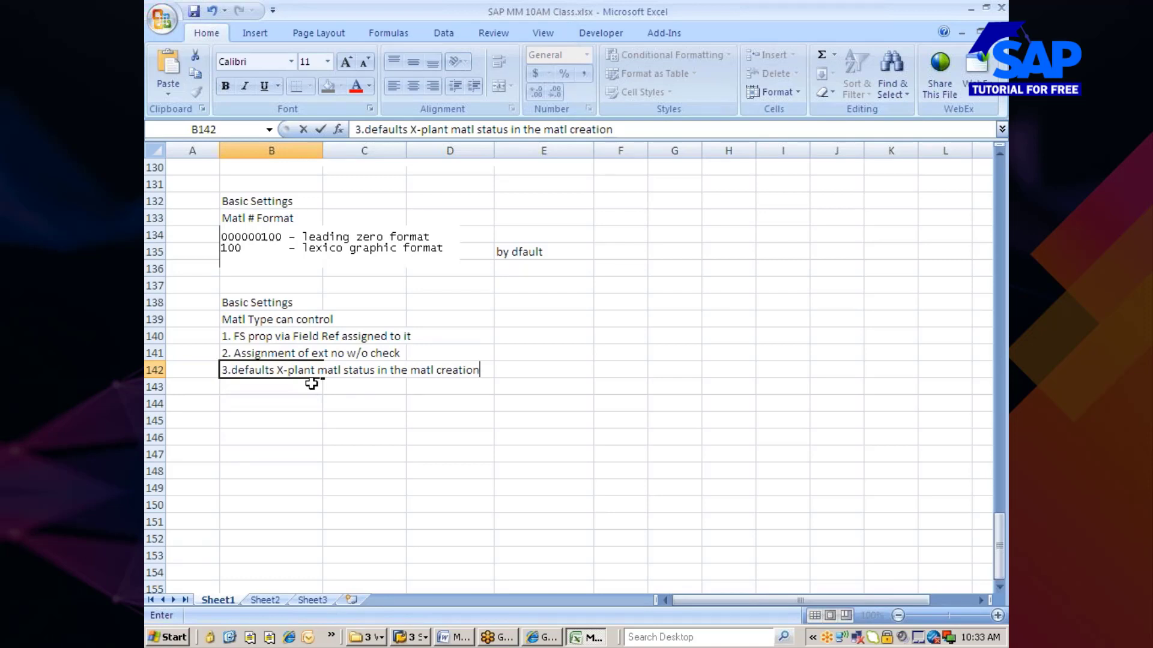
click(254, 394)
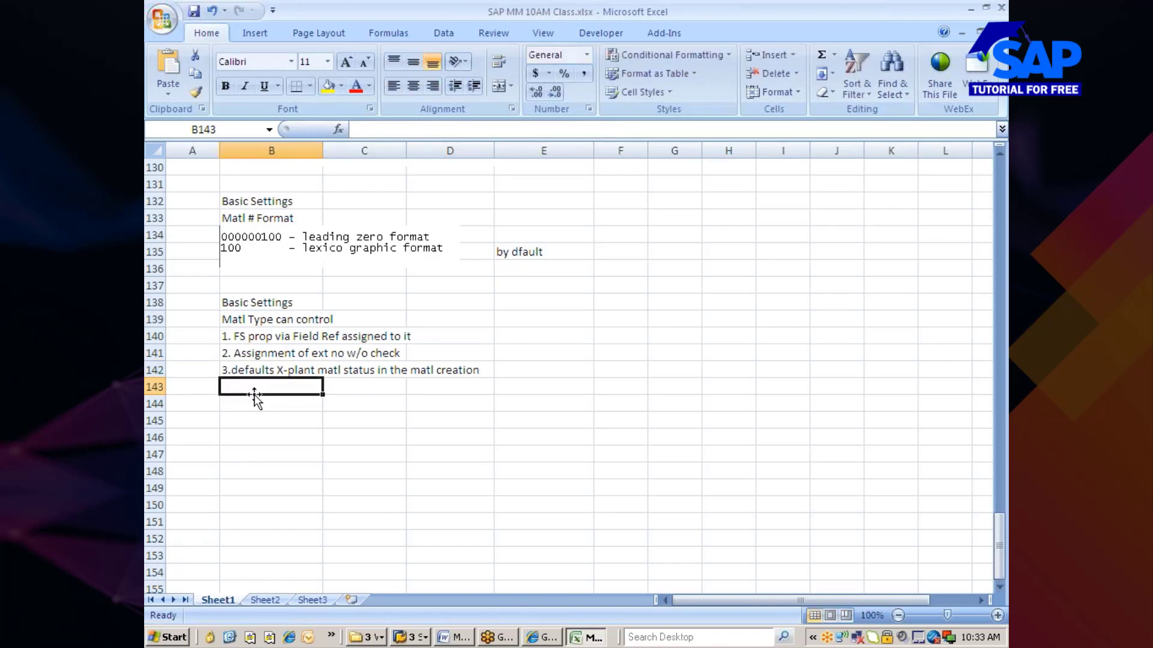
text(4.)
Return to the ZMRO material type details and examine the available item category groups, including BANS, without choosing one.
key(alt+Tab)
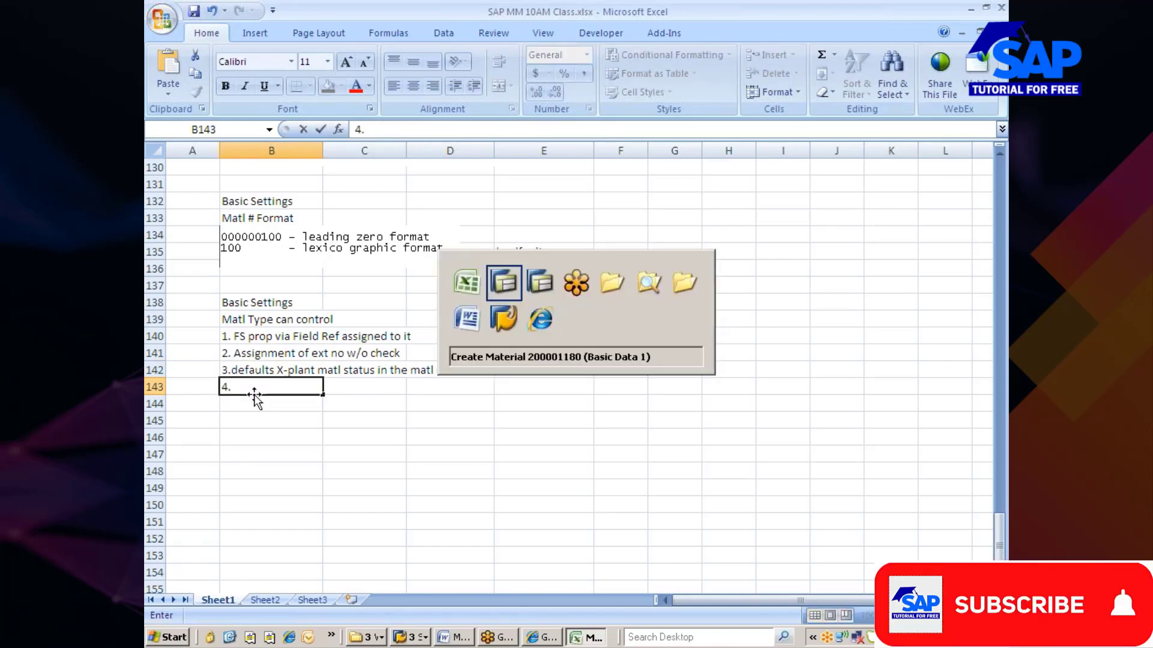
key(alt+Tab)
key(alt+Tab)
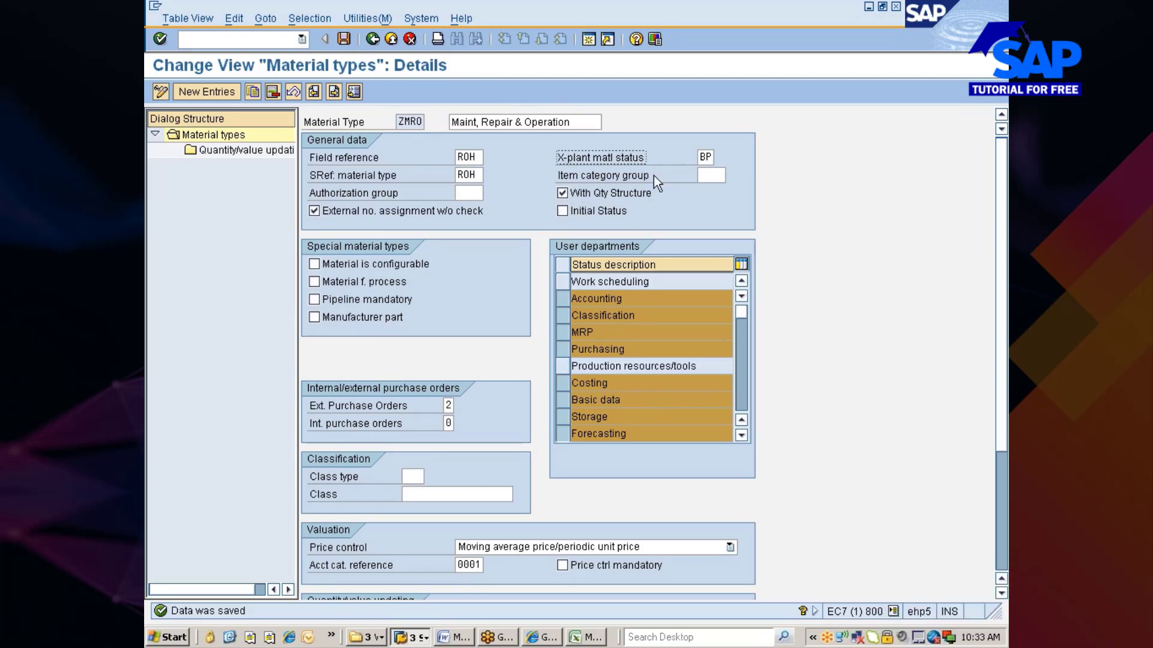
click(711, 175)
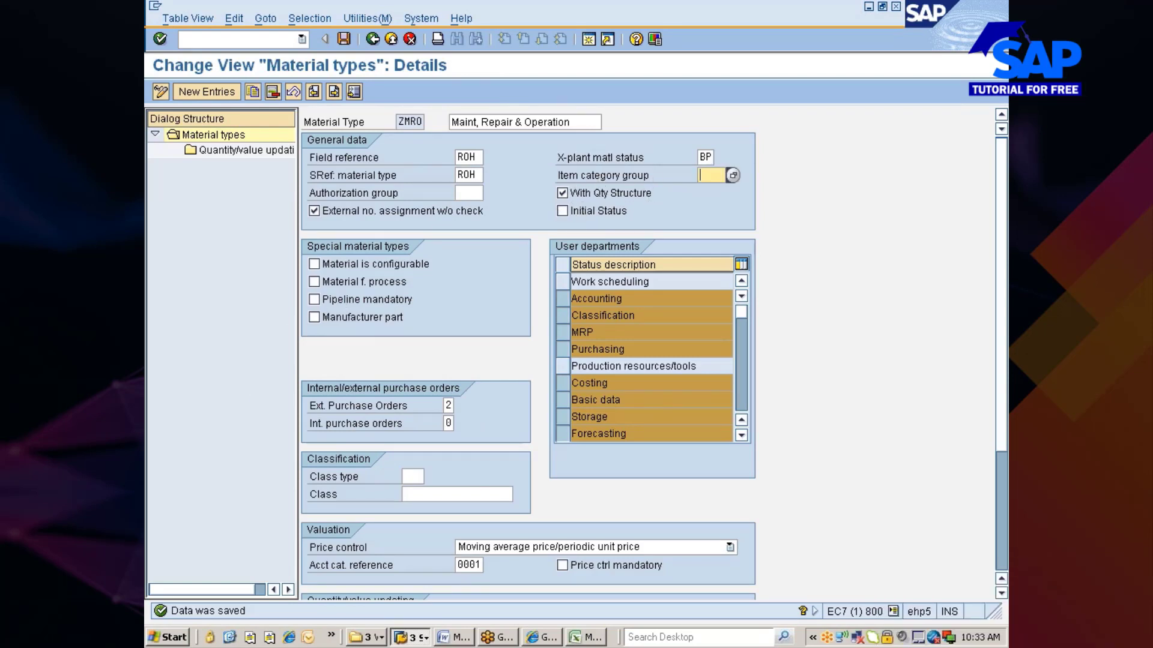
click(733, 175)
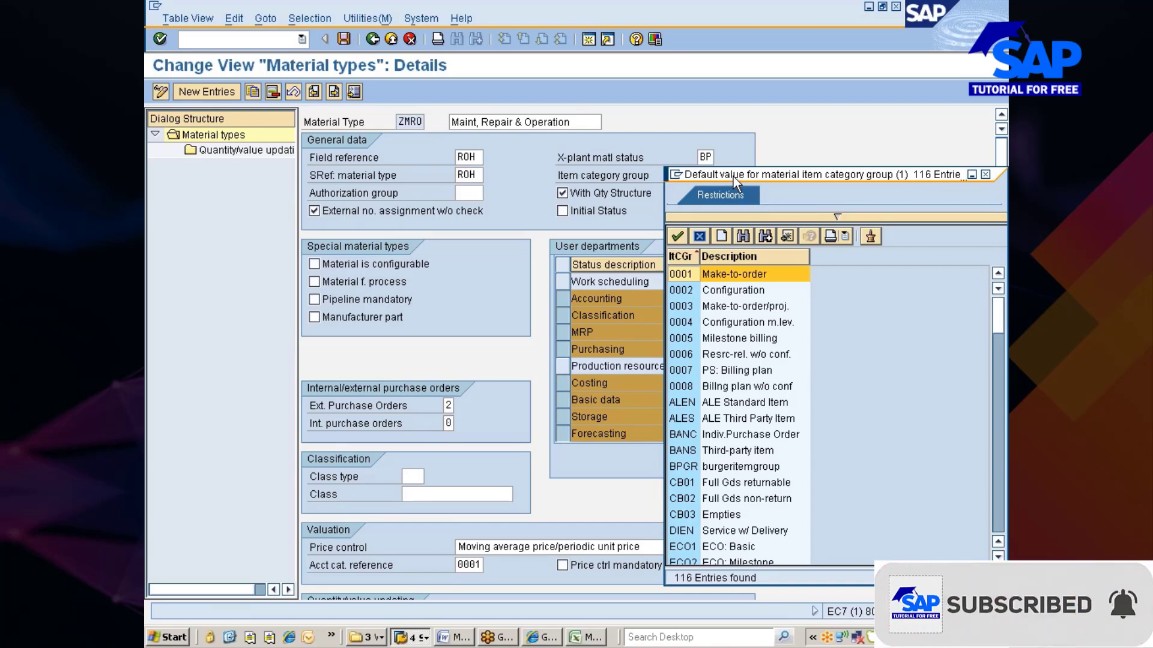
click(683, 453)
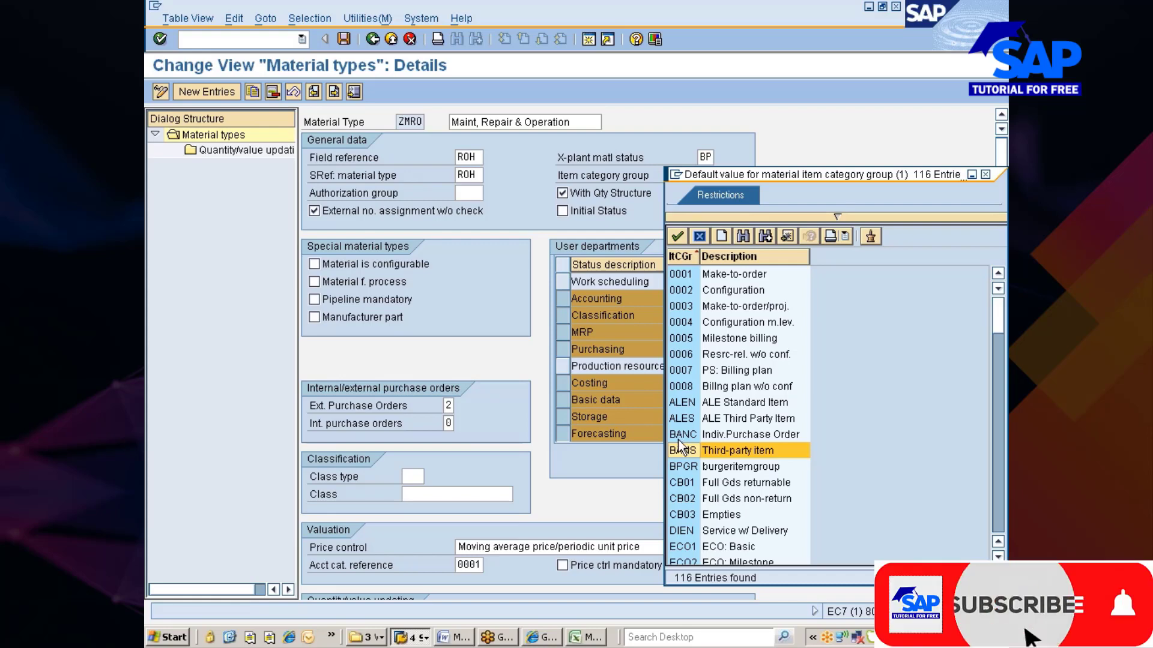
drag(803, 175, 590, 174)
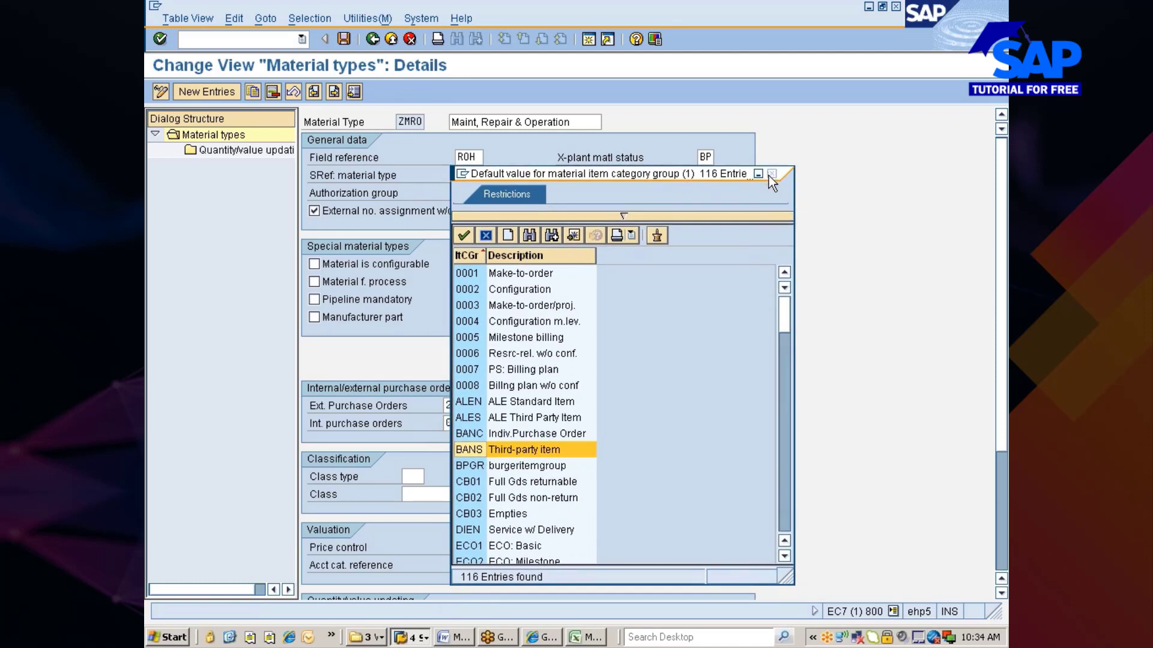
click(771, 175)
click(561, 176)
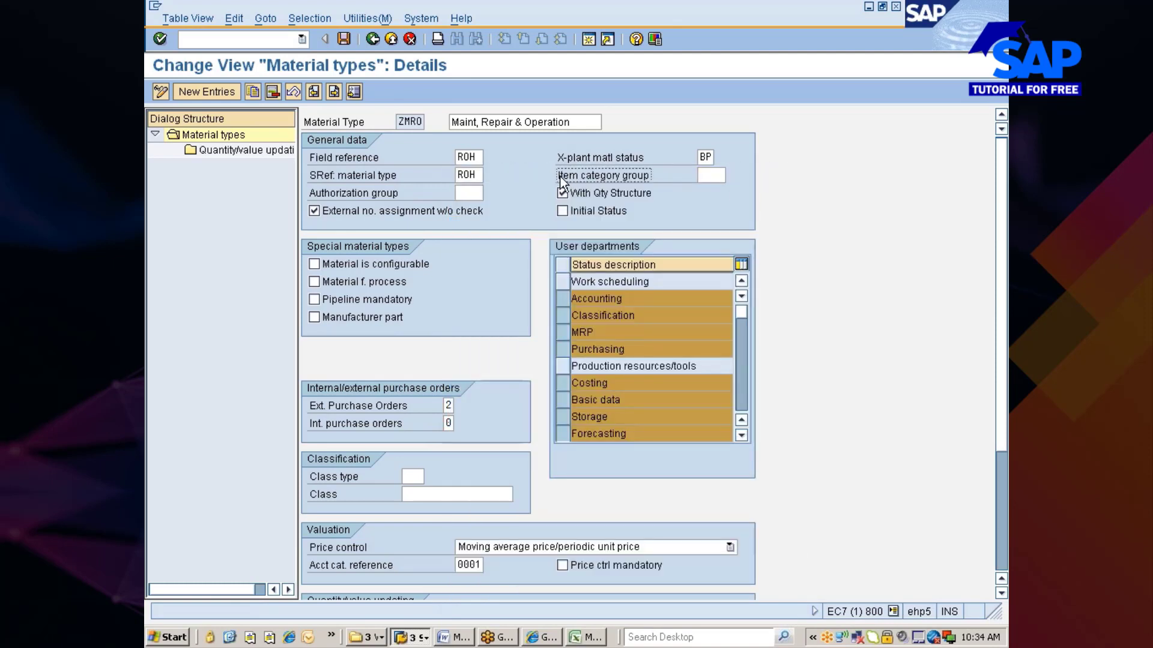
Complete B143 in the class workbook as "4. defaulst Item category group into the matl creation" and return to the Create Material session.
key(alt+Tab)
key(alt+Tab)
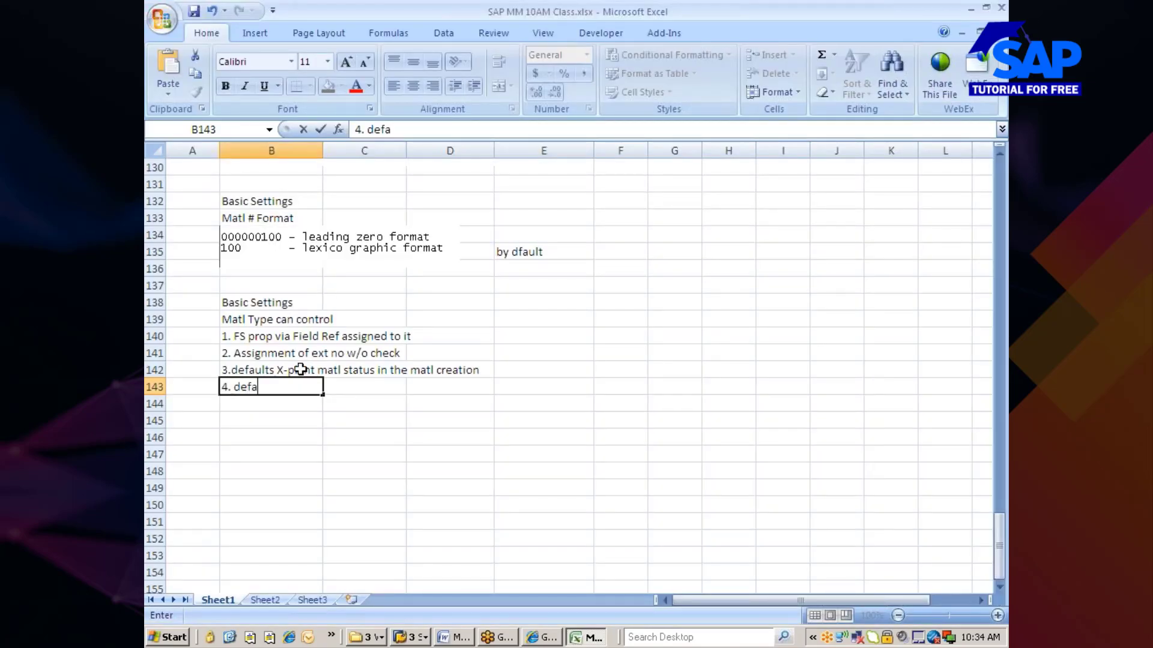
text(defaulst Item category group)
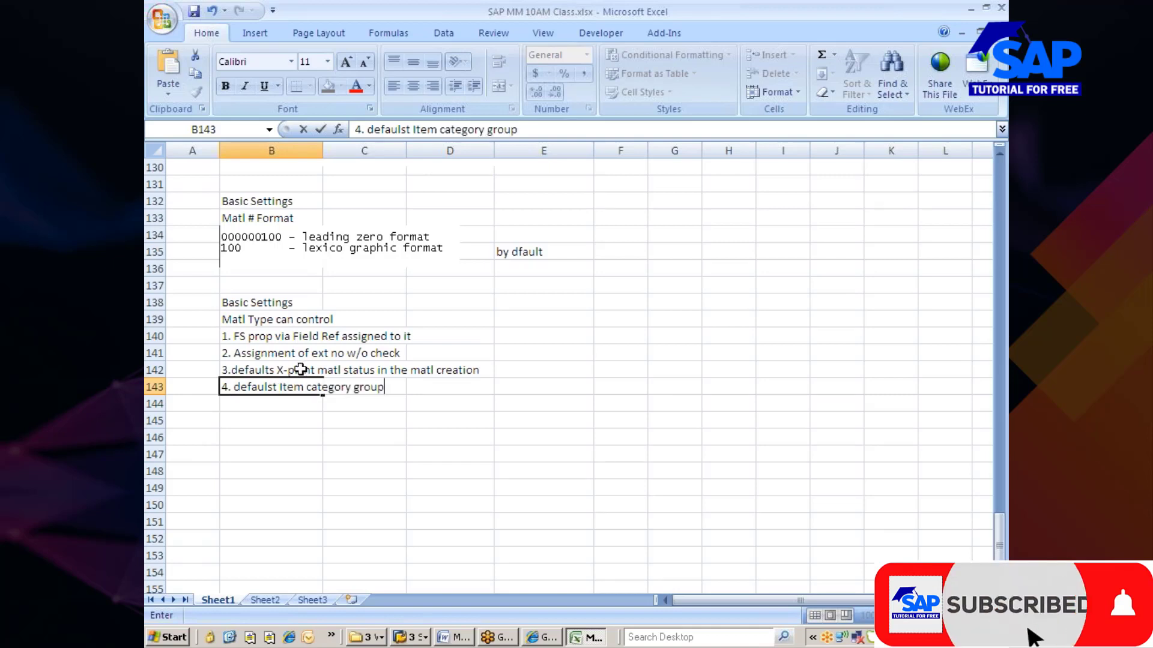
text( into)
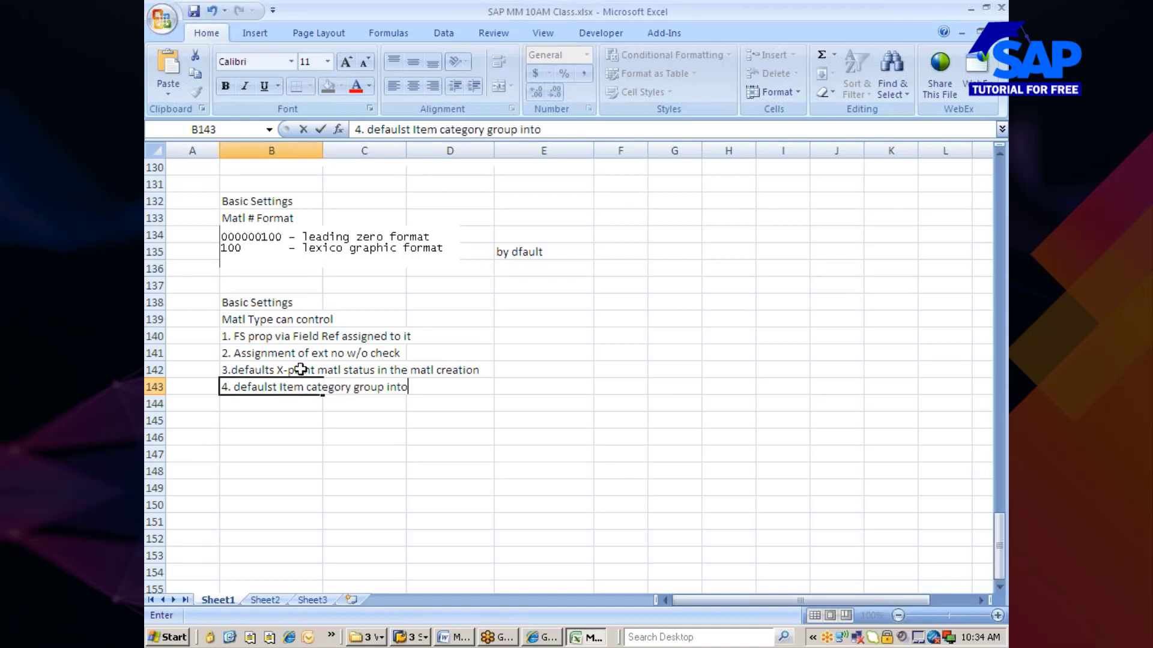
text( the matl creati)
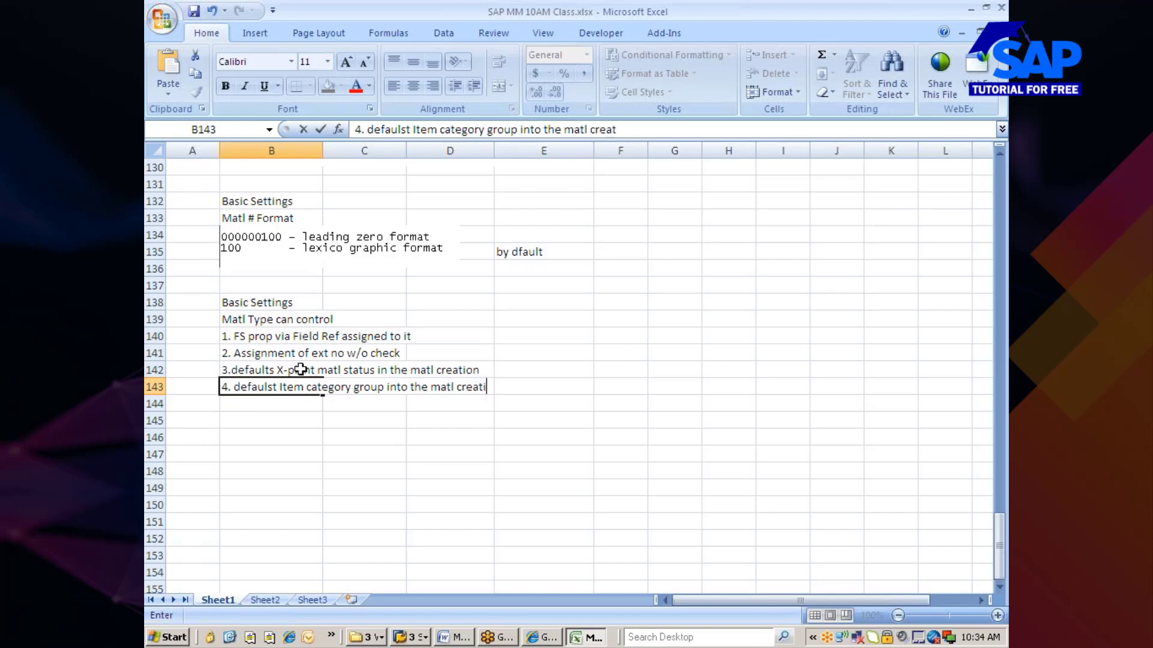
text(on)
key(alt+Tab)
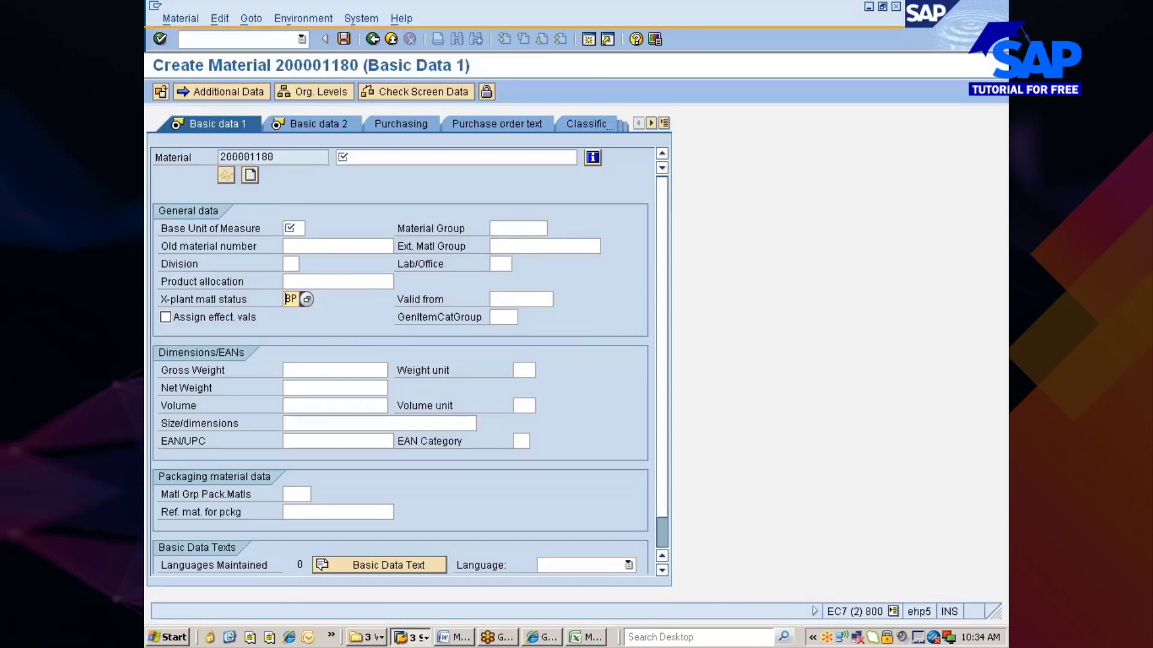
Return to the ZMRO material type details, set the item category group to DIEN and save the material type.
key(alt+Tab)
key(alt+Tab)
key(Tab)
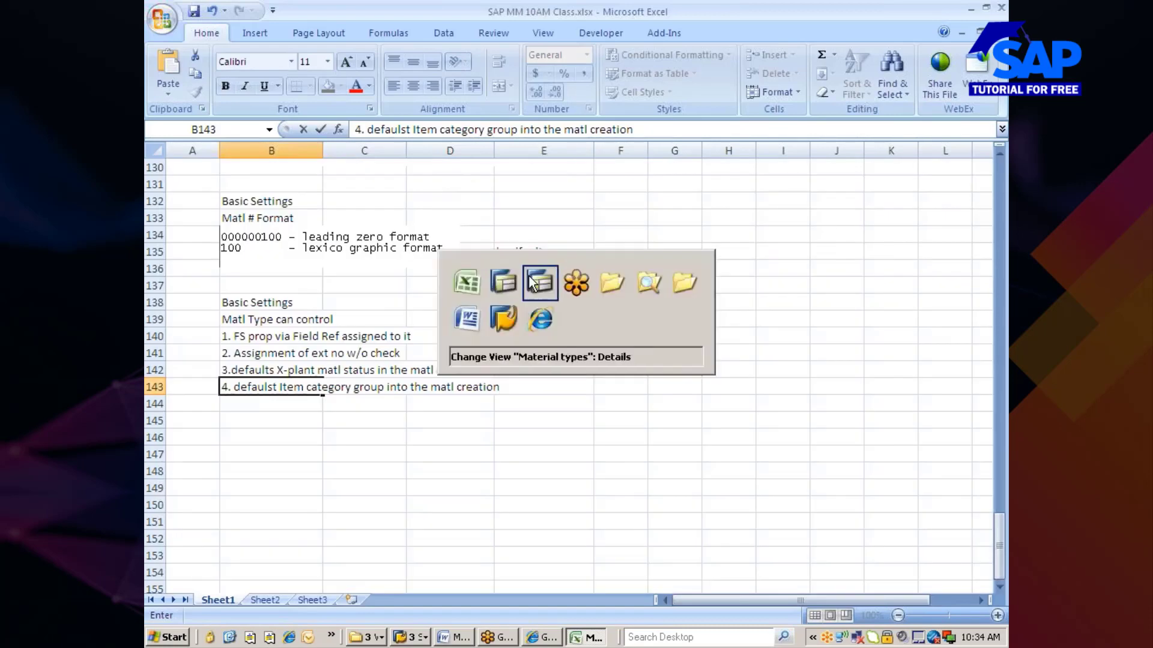
click(705, 175)
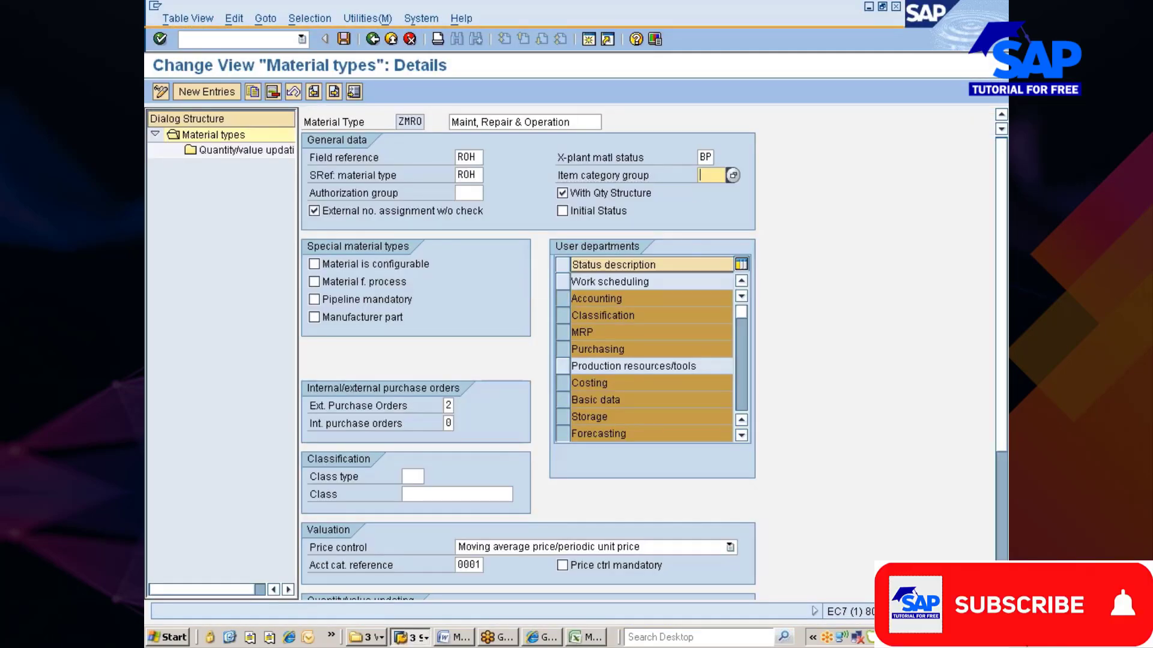
click(730, 174)
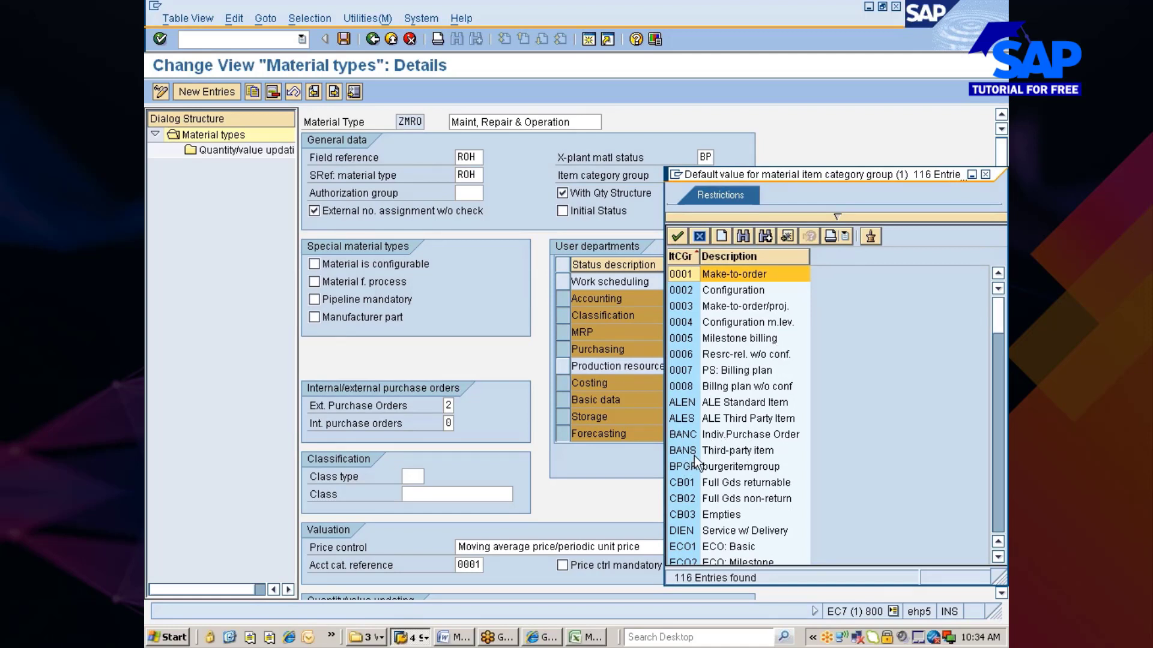
scroll(714, 471, down, 5)
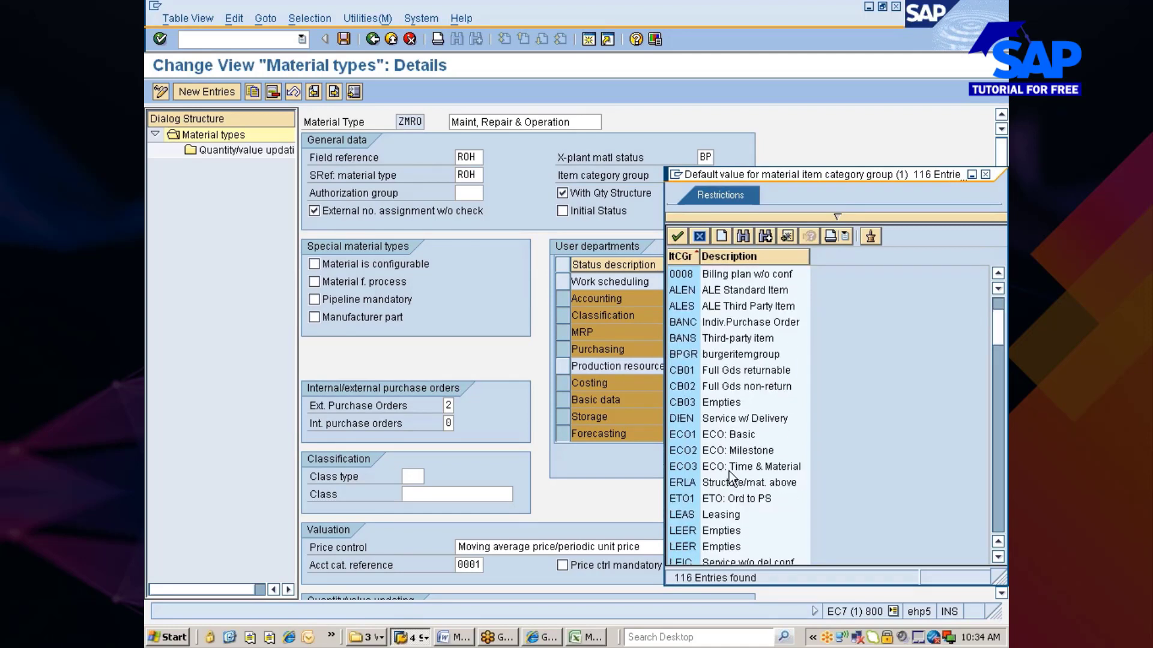
scroll(730, 478, down, 12)
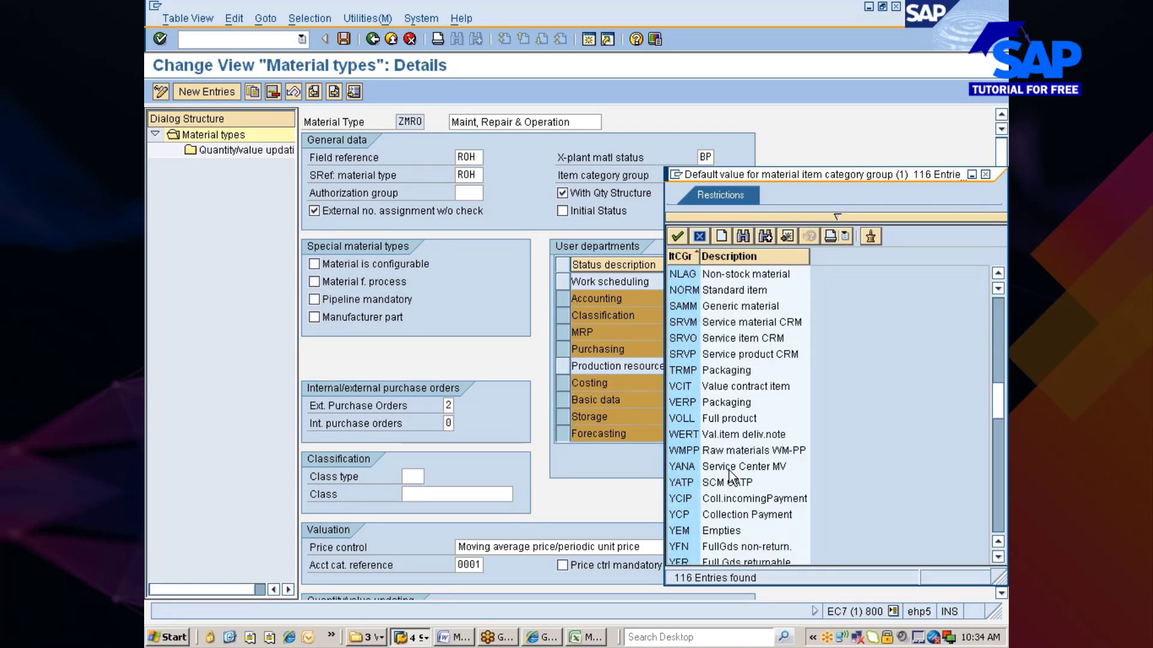
scroll(729, 475, down, 7)
scroll(728, 475, up, 12)
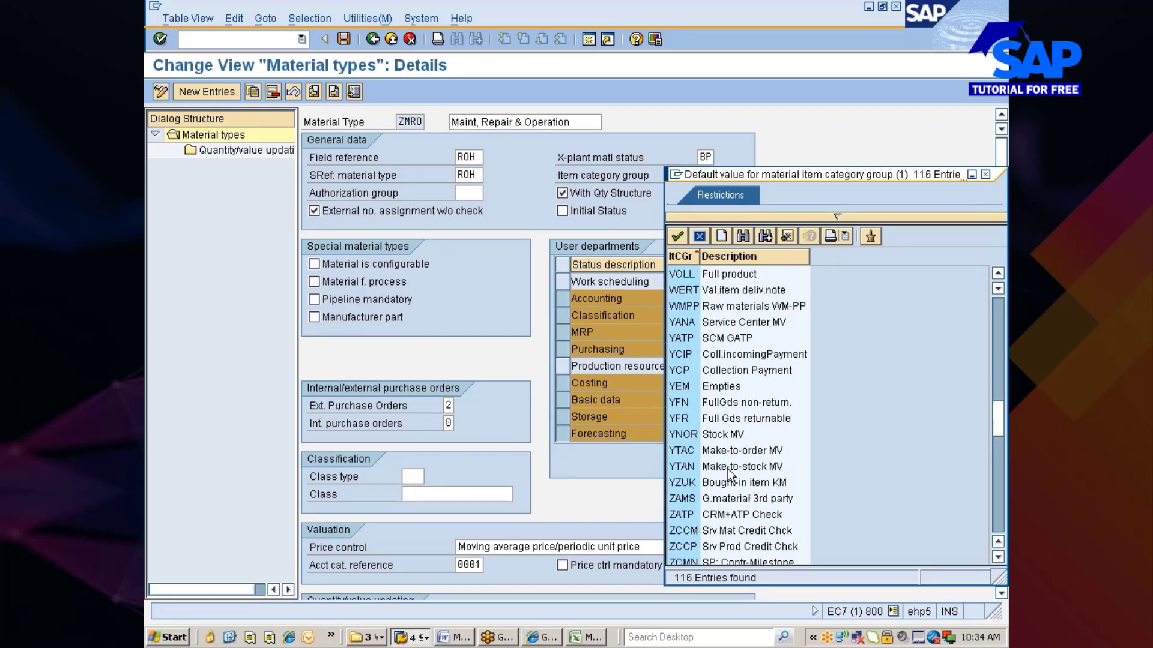
scroll(729, 475, up, 8)
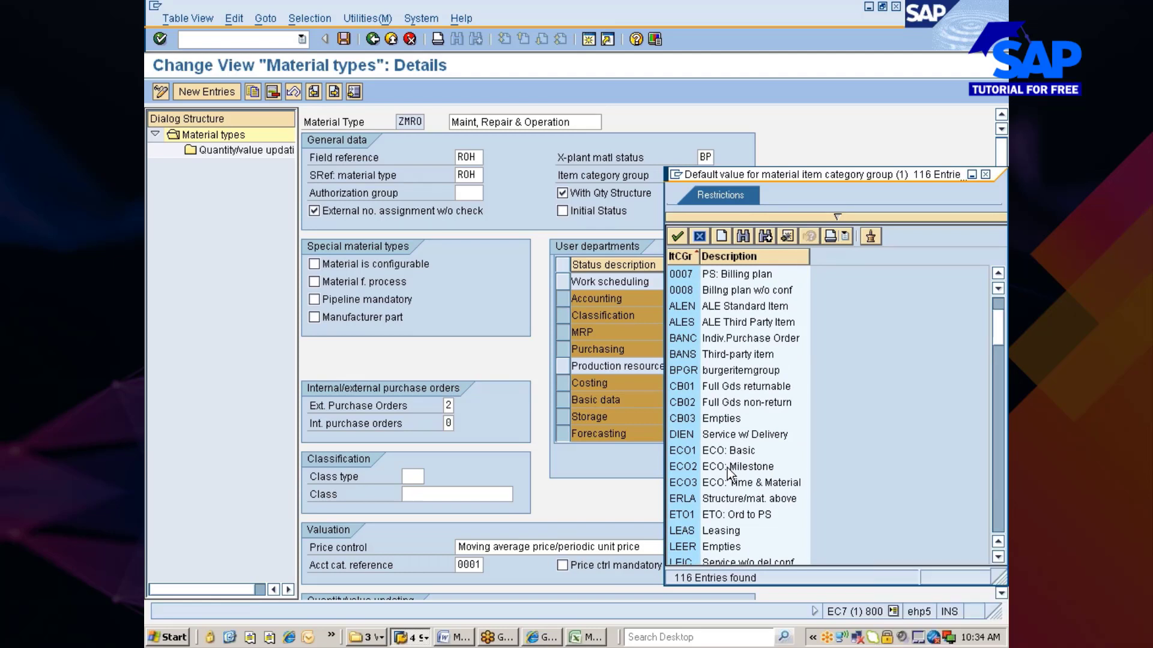
double_click(681, 435)
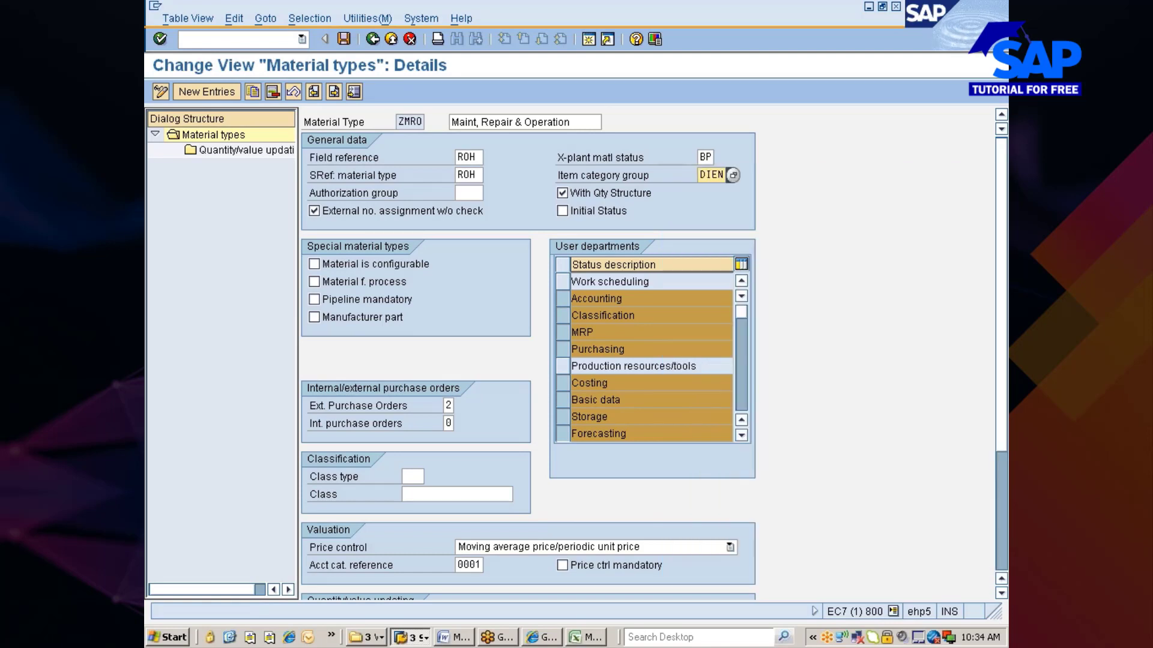
key(Return)
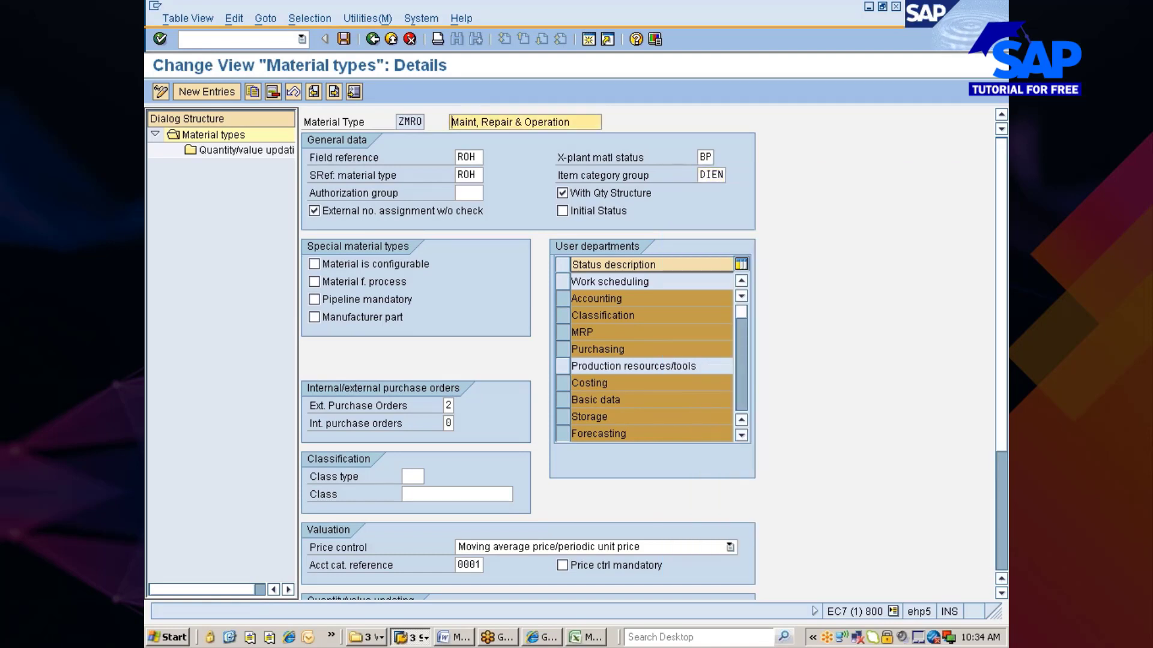
key(ctrl+s)
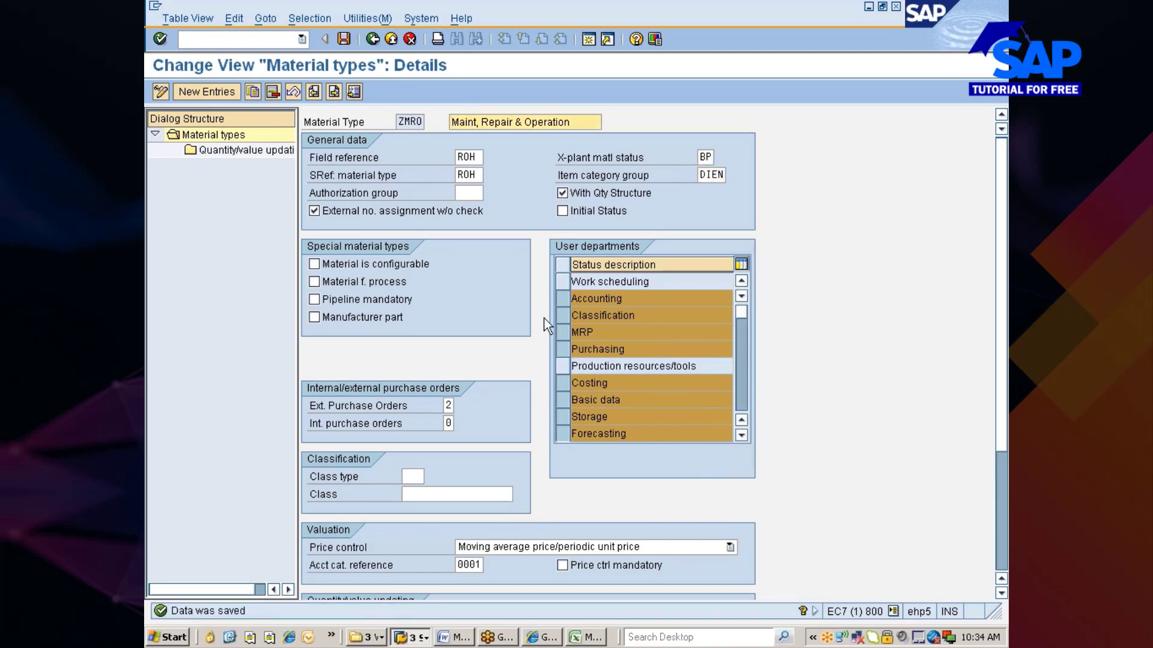
Run /nmm01, open a new Maint, Repair & Operation material with Basic Data 1 and Basic Data 2, and check GenItemCatGroup and X-plant matl status.
key(alt+Tab)
key(alt+Tab)
text(/nmm)
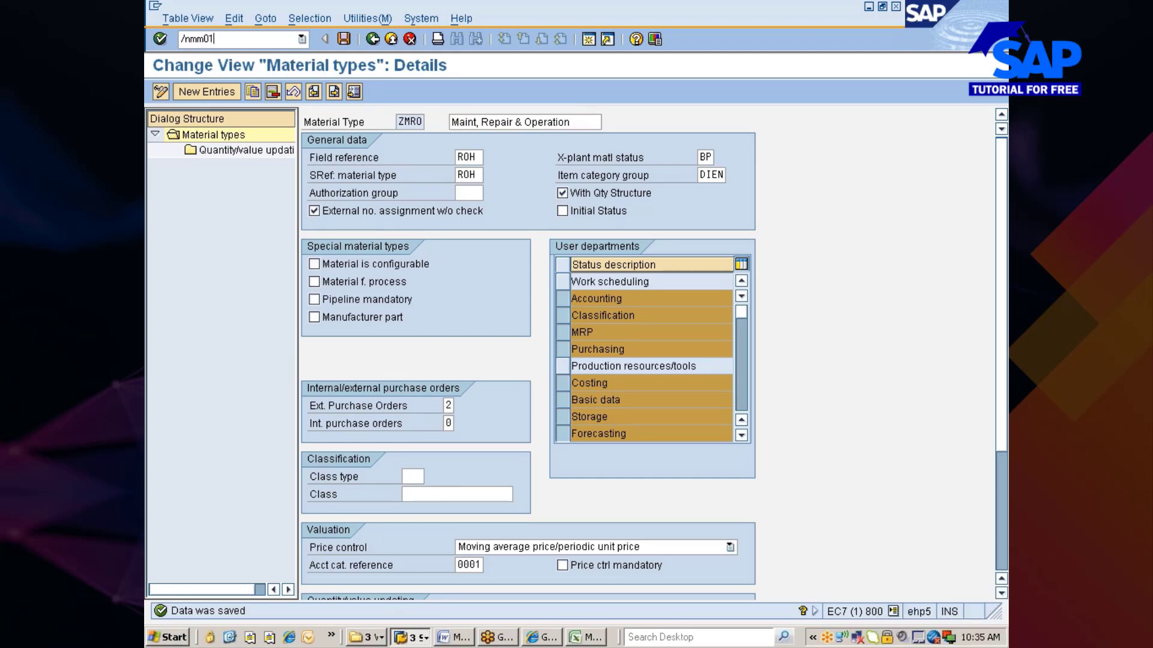
key(Return)
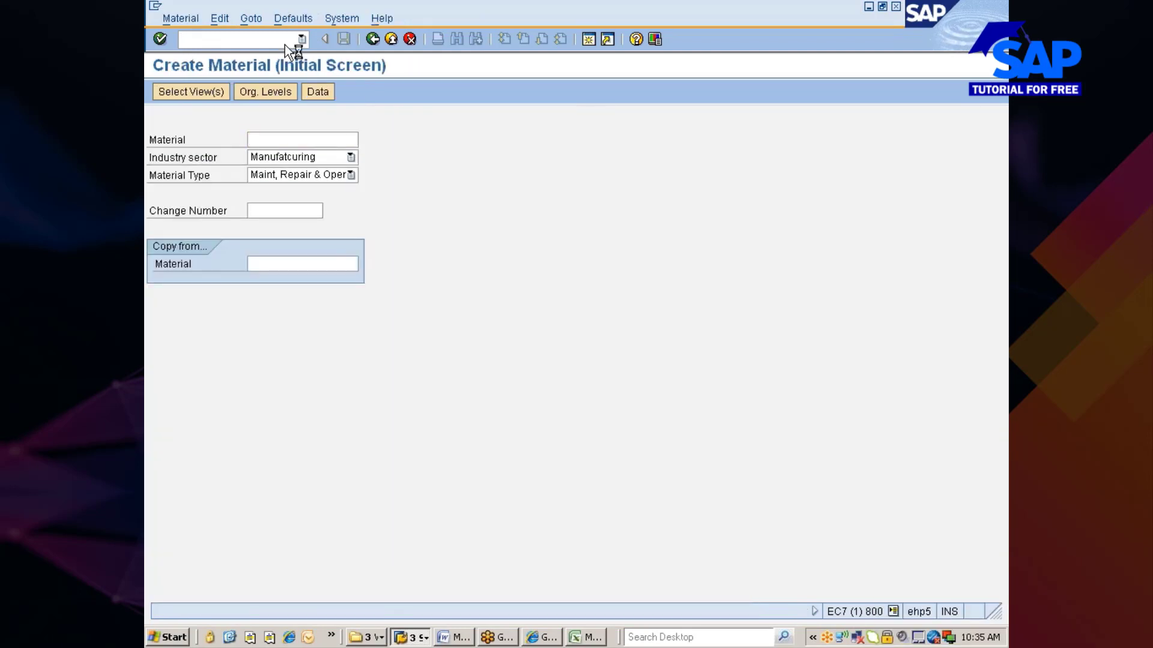
key(Return)
click(389, 198)
click(388, 215)
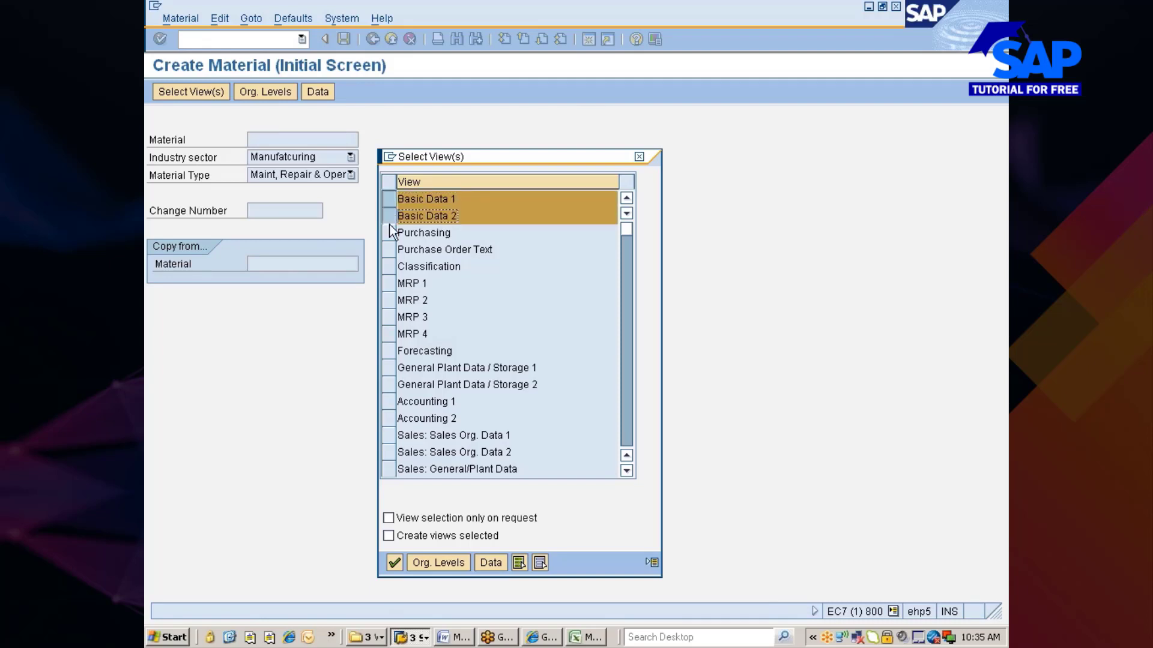
key(Return)
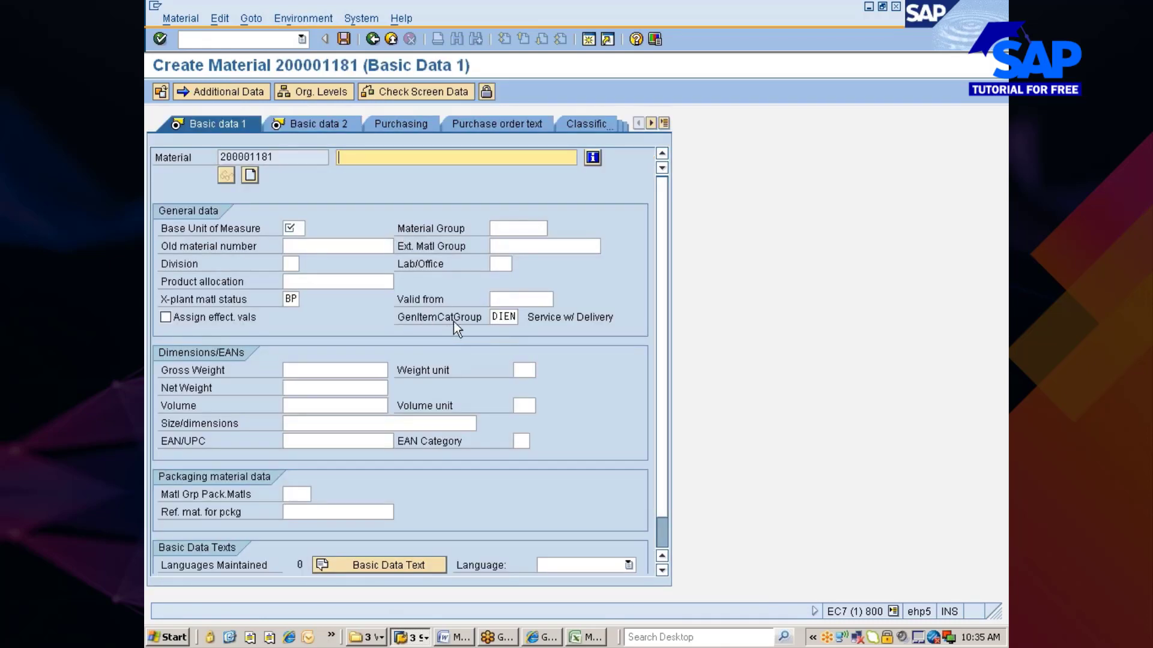
click(511, 317)
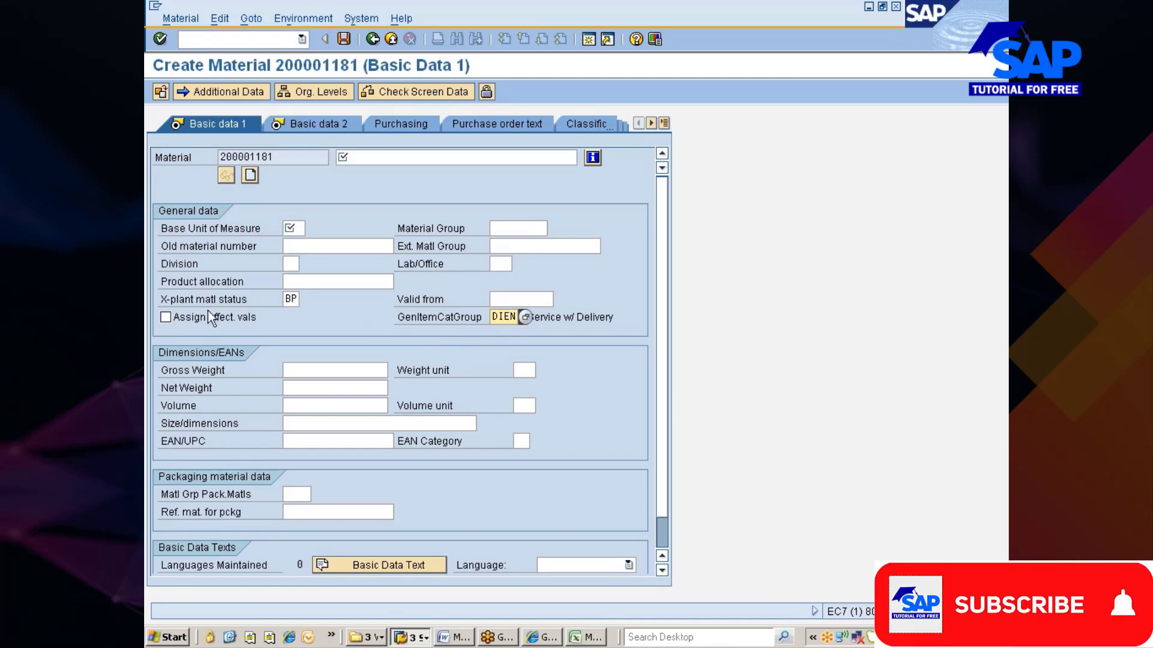
click(291, 299)
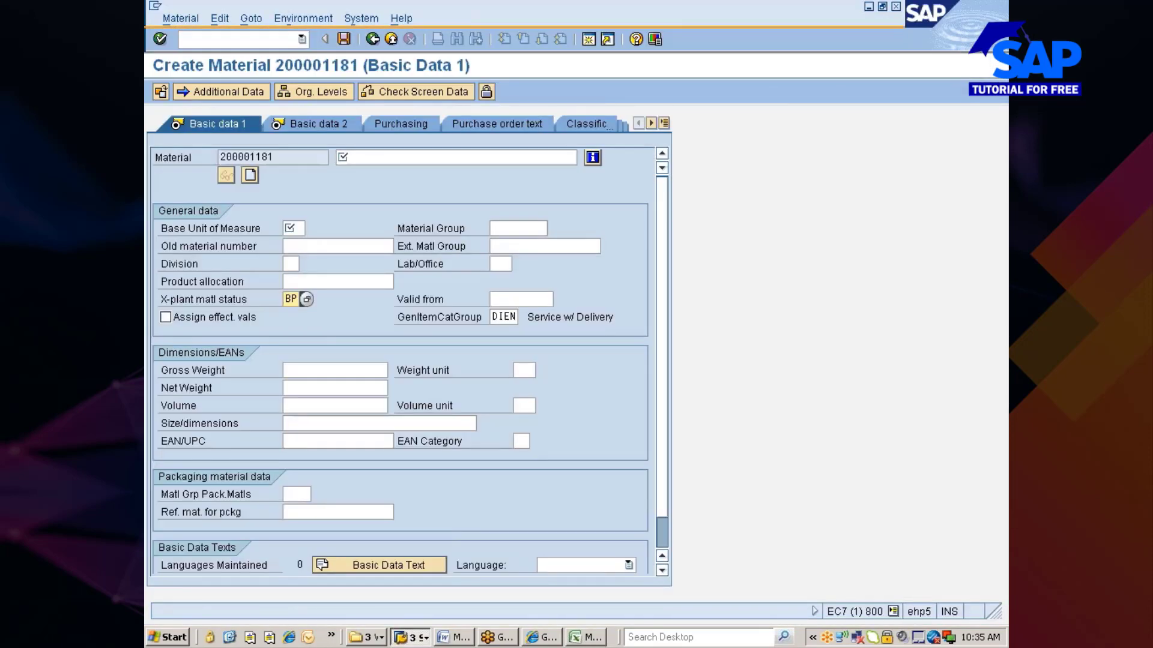
Return to the EC7 (1) Create Material session, run /nspro and open the SAP Reference IMG.
click(411, 637)
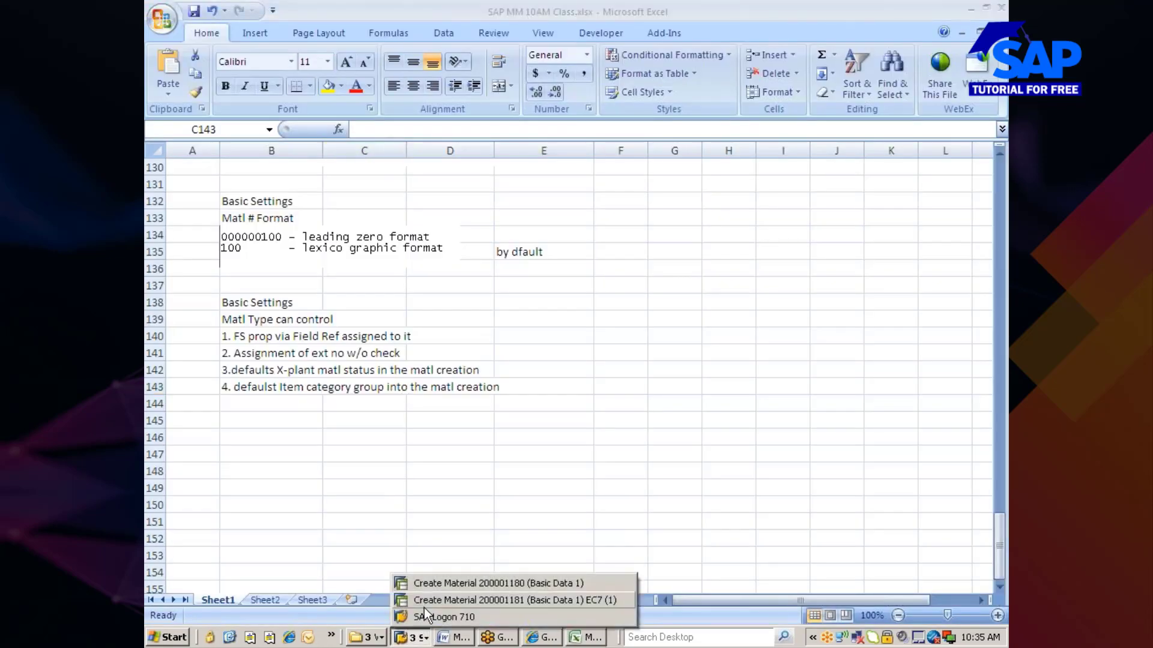
click(426, 600)
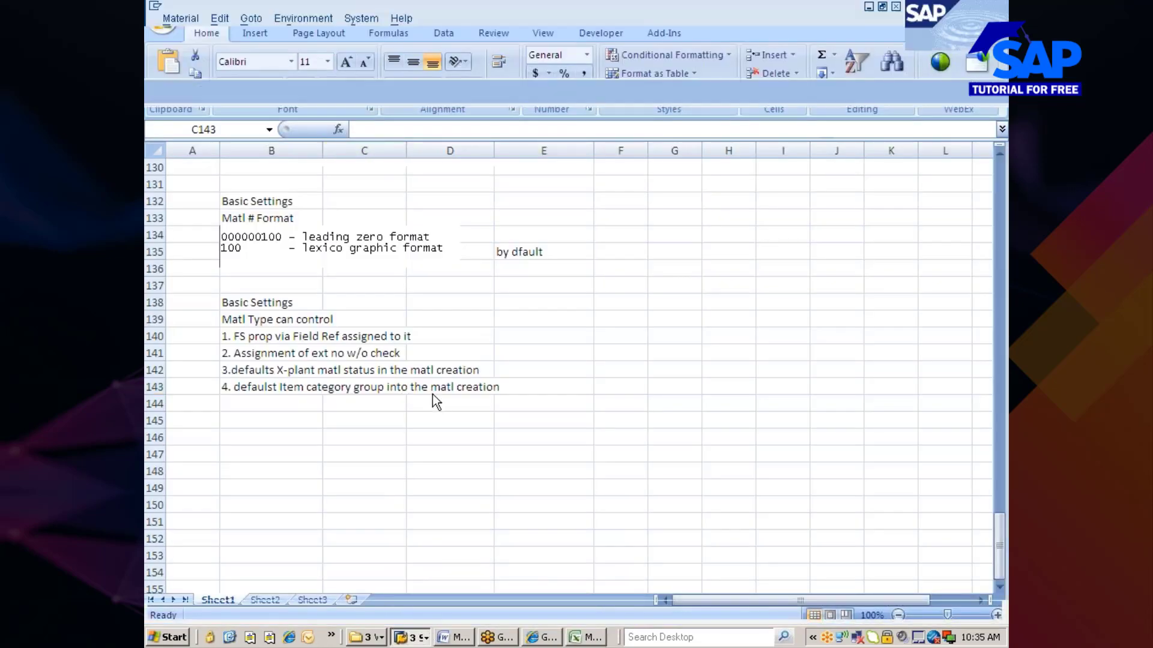
click(259, 40)
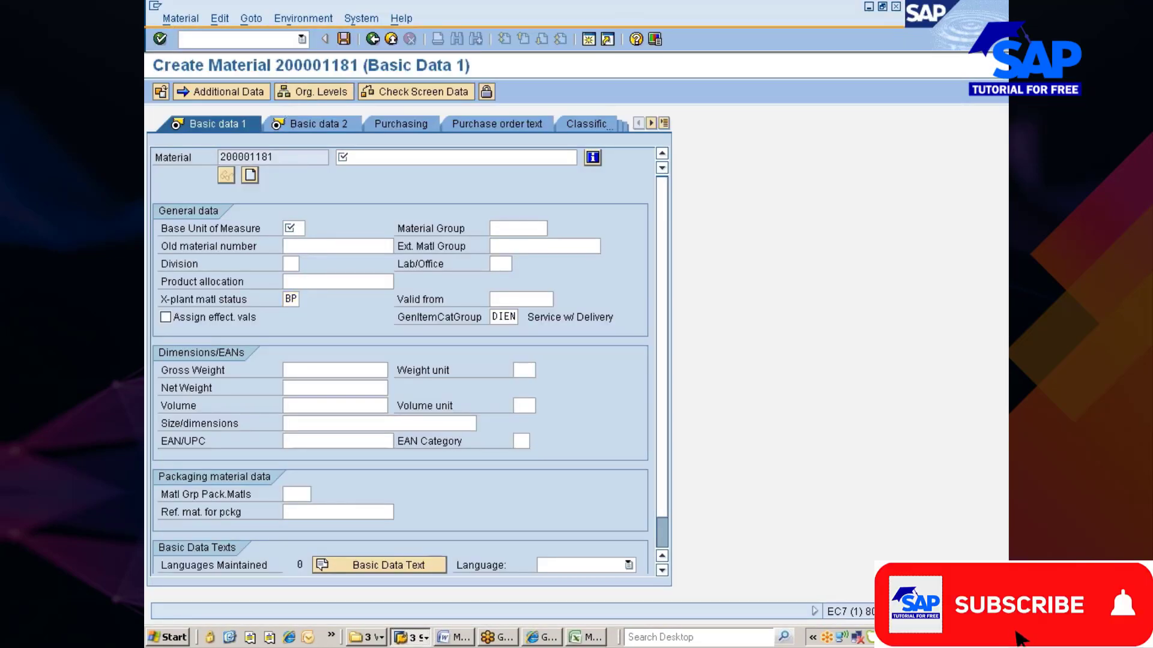
text(/nspro)
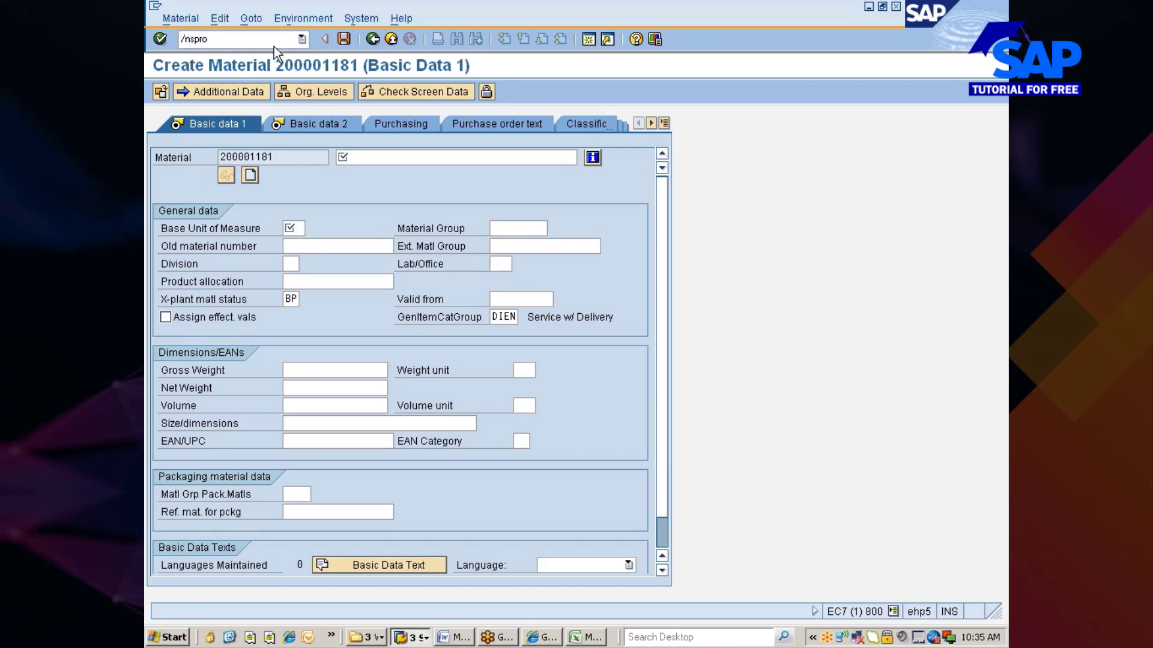
key(Return)
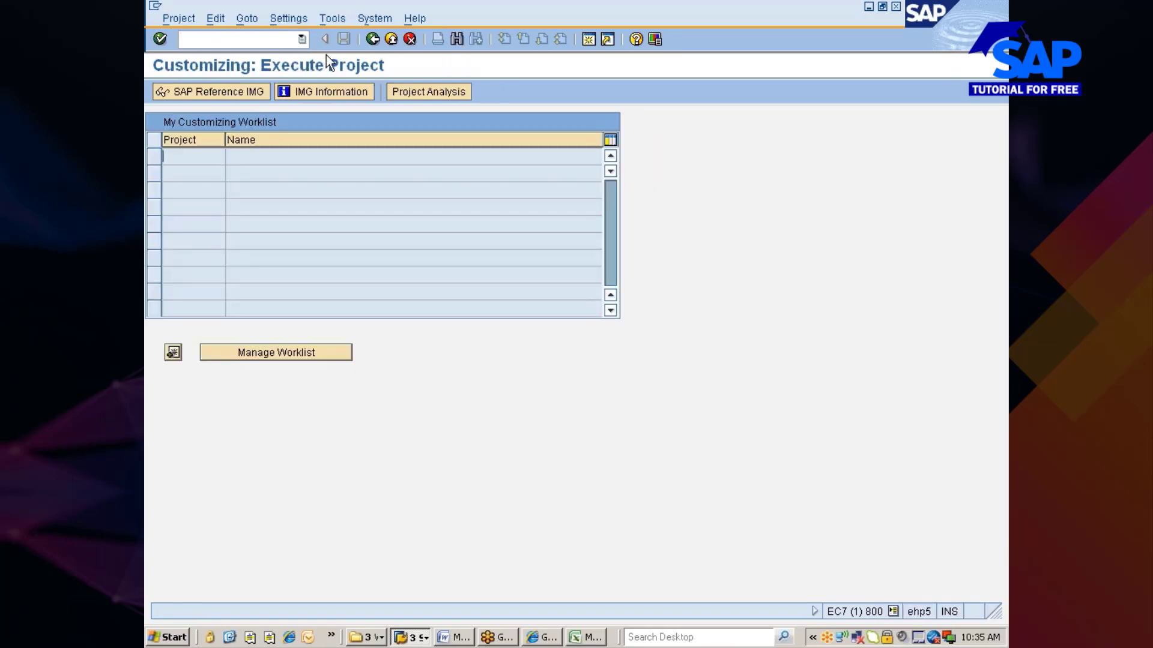
key(F5)
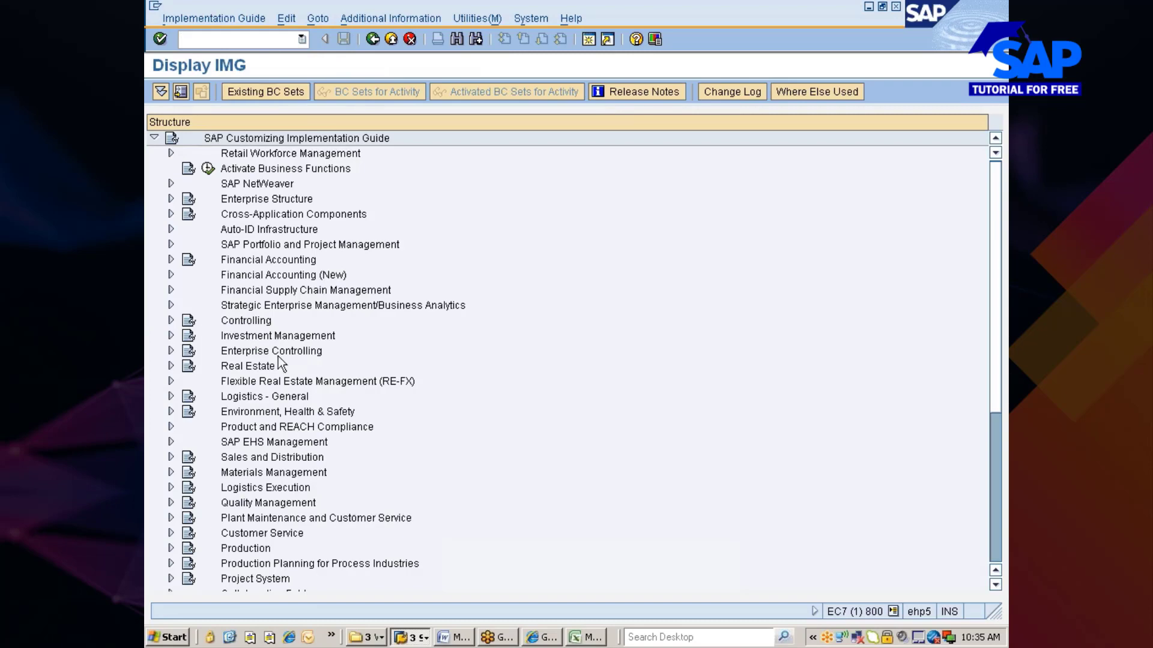
Expand Logistics - General, Material Master and Basic Settings in the IMG structure.
double_click(255, 399)
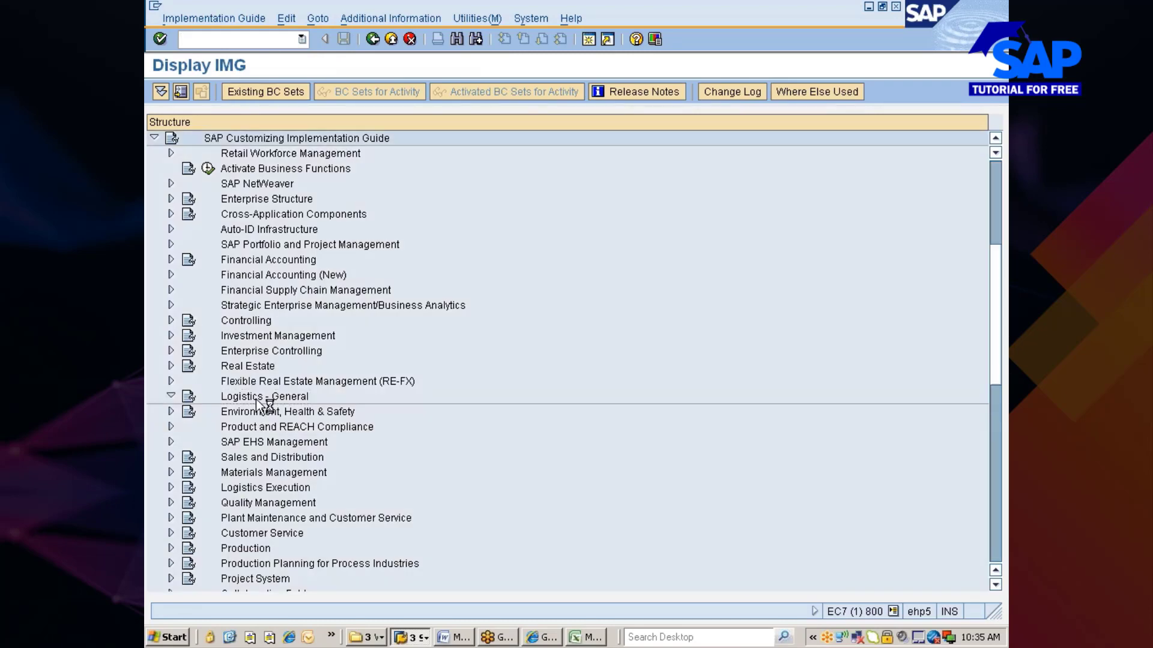
key(Down)
key(Down)
key(Down)
key(Right)
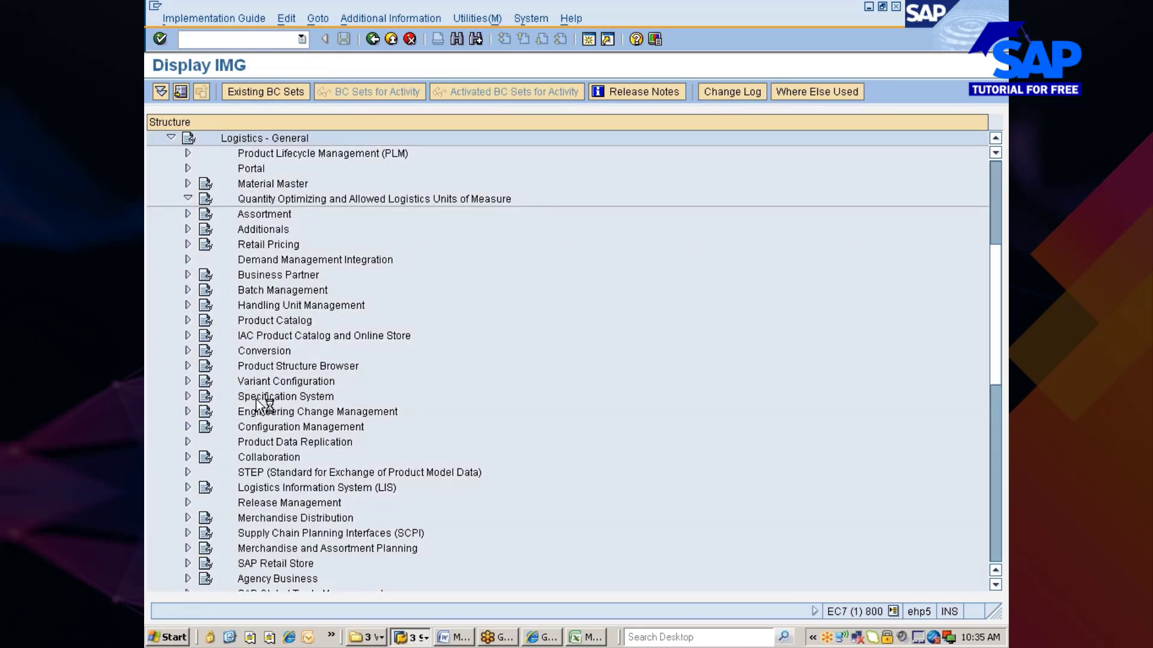
key(Left)
key(Up)
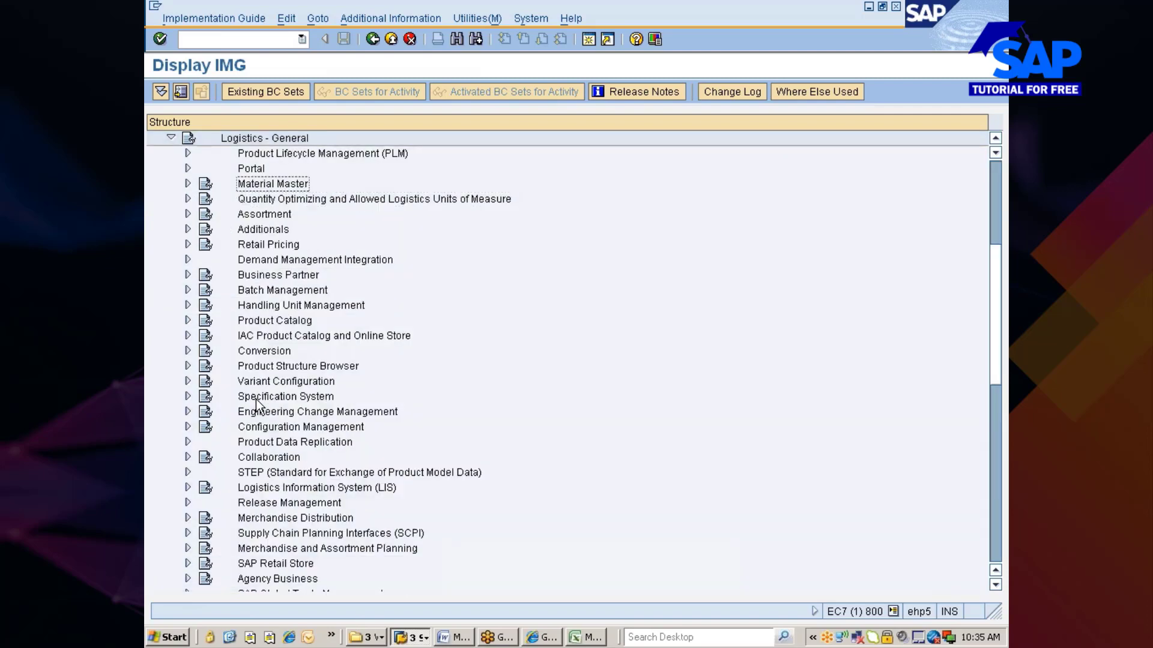
key(Right)
key(Down)
key(Down)
key(Down)
key(Right)
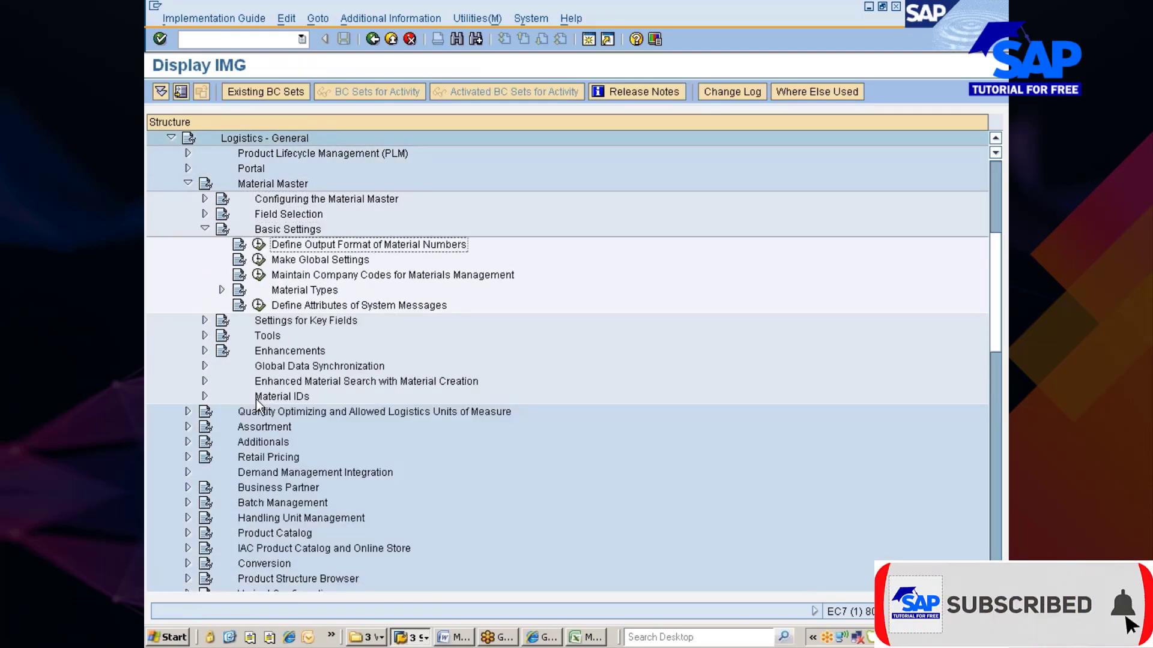
Expand Material Types under Basic Settings and execute Define Attributes of Material Types.
key(Down)
key(Down)
key(Down)
key(Down)
key(Right)
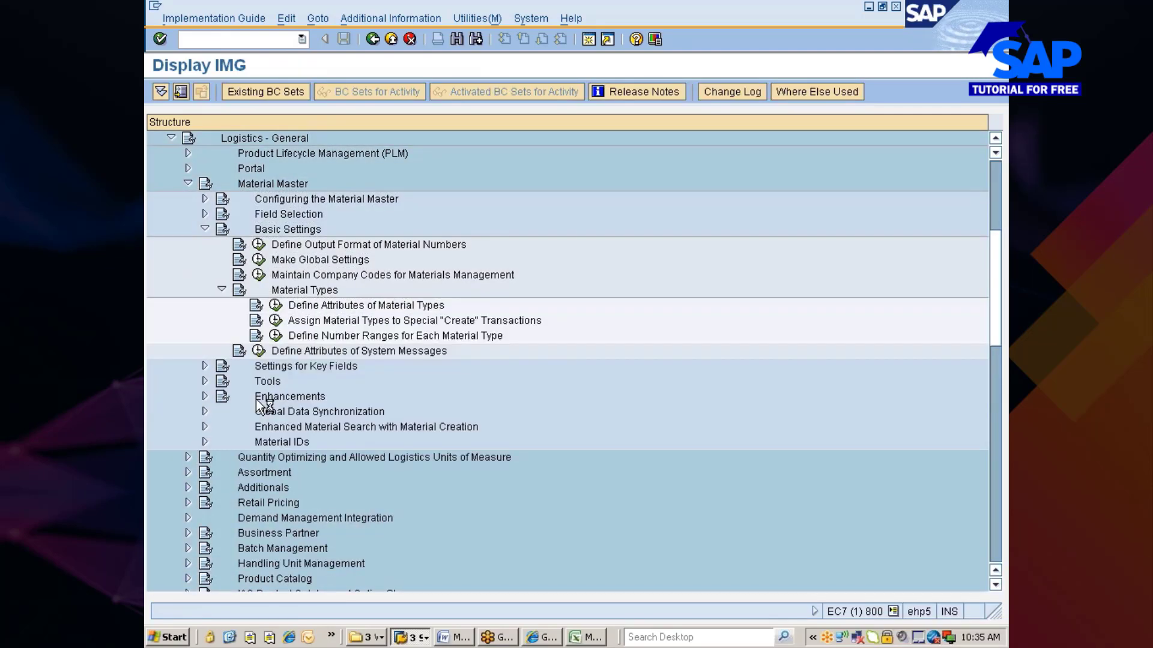
key(Down)
key(Down)
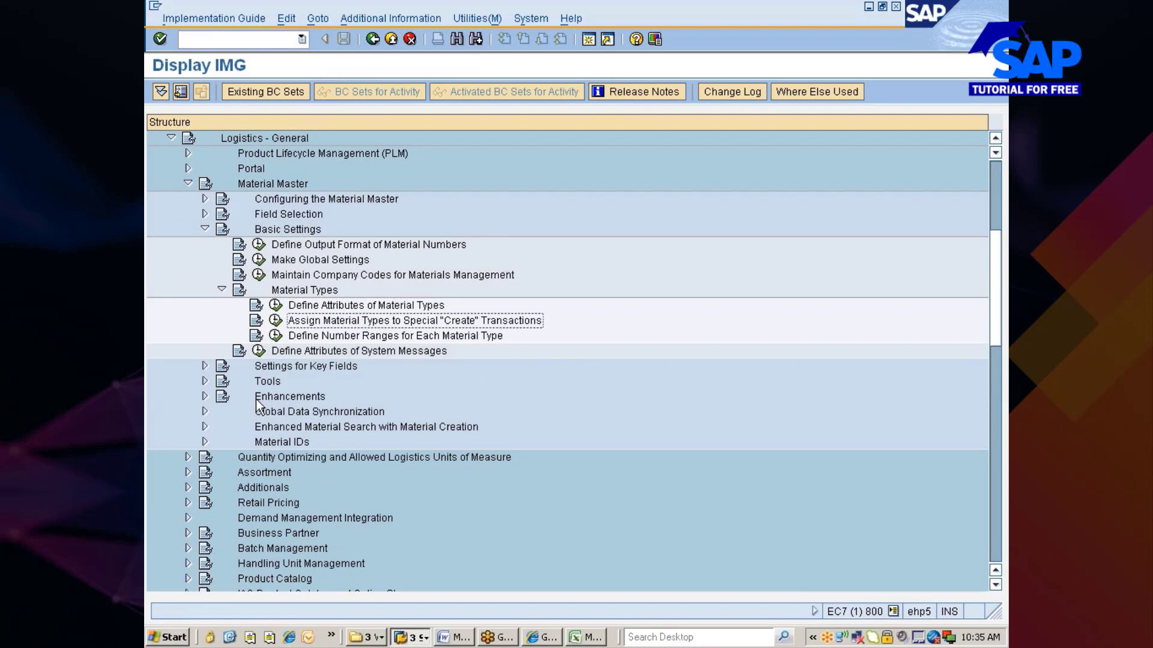
click(275, 306)
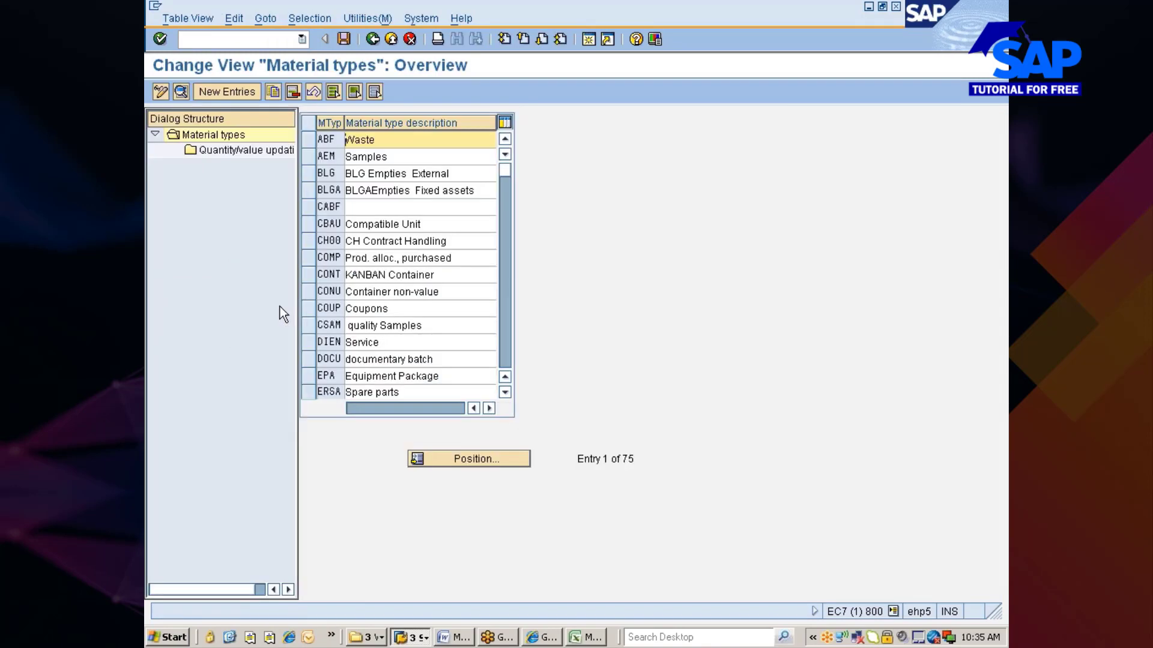
Position the material types list at ZMRO and open the details of that entry.
click(458, 457)
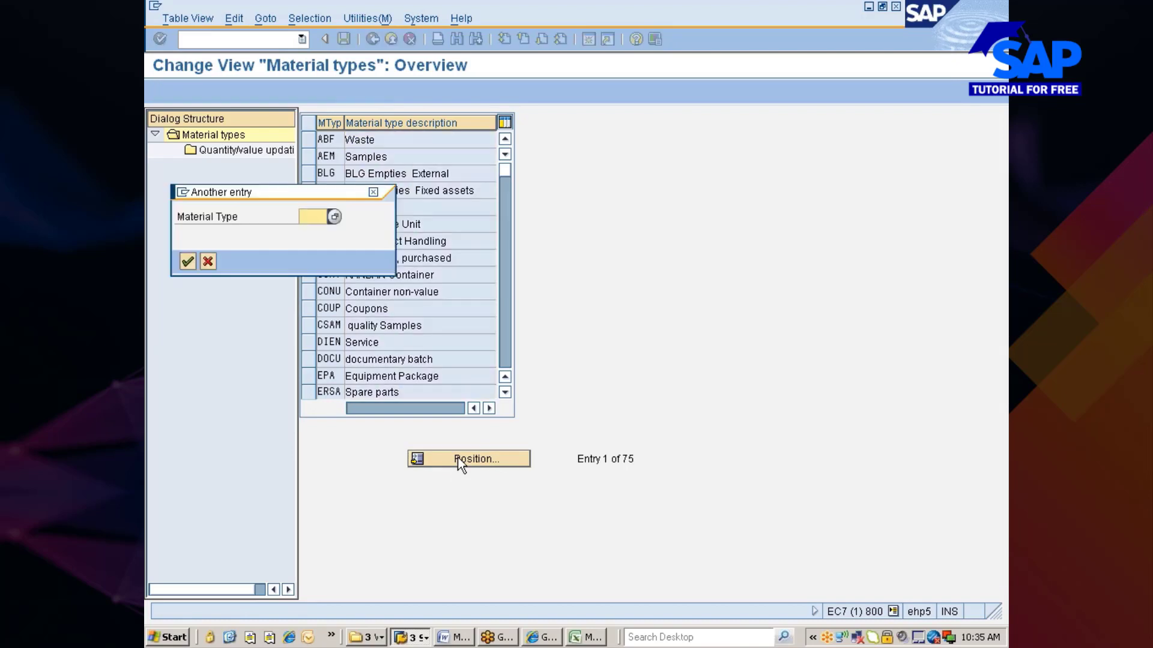
text(zmro)
key(Return)
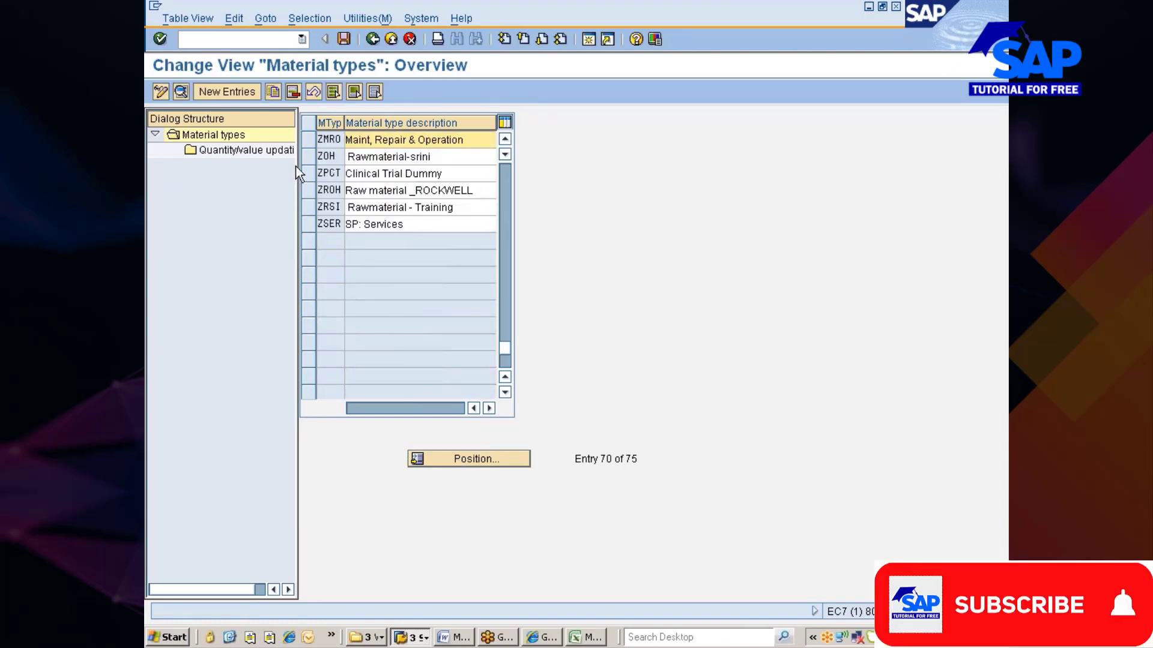
click(313, 142)
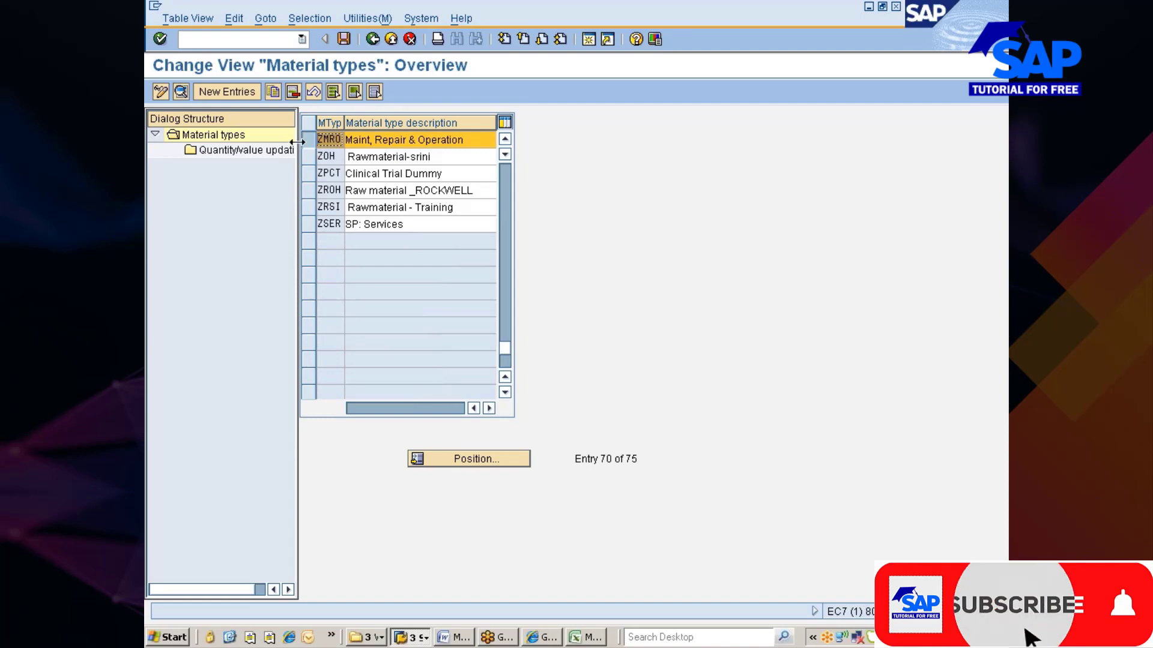
click(179, 92)
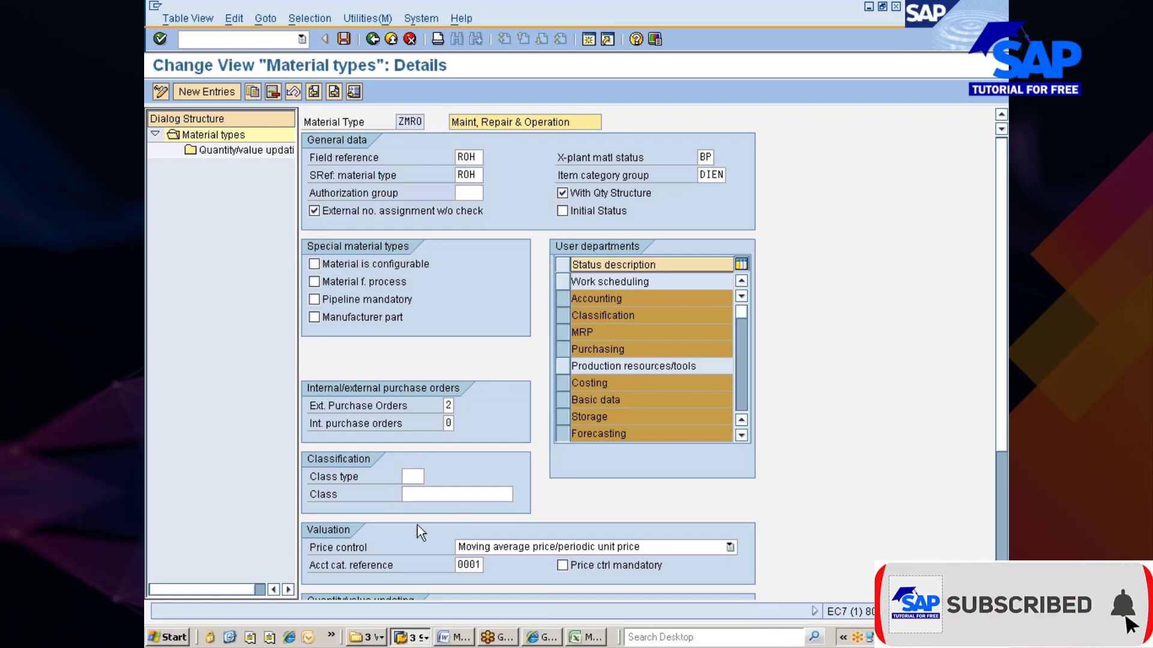
Switch to the Excel class workbook, add "5. defines spl matl type if reqd" in B144 and start item "6." in B145.
click(576, 638)
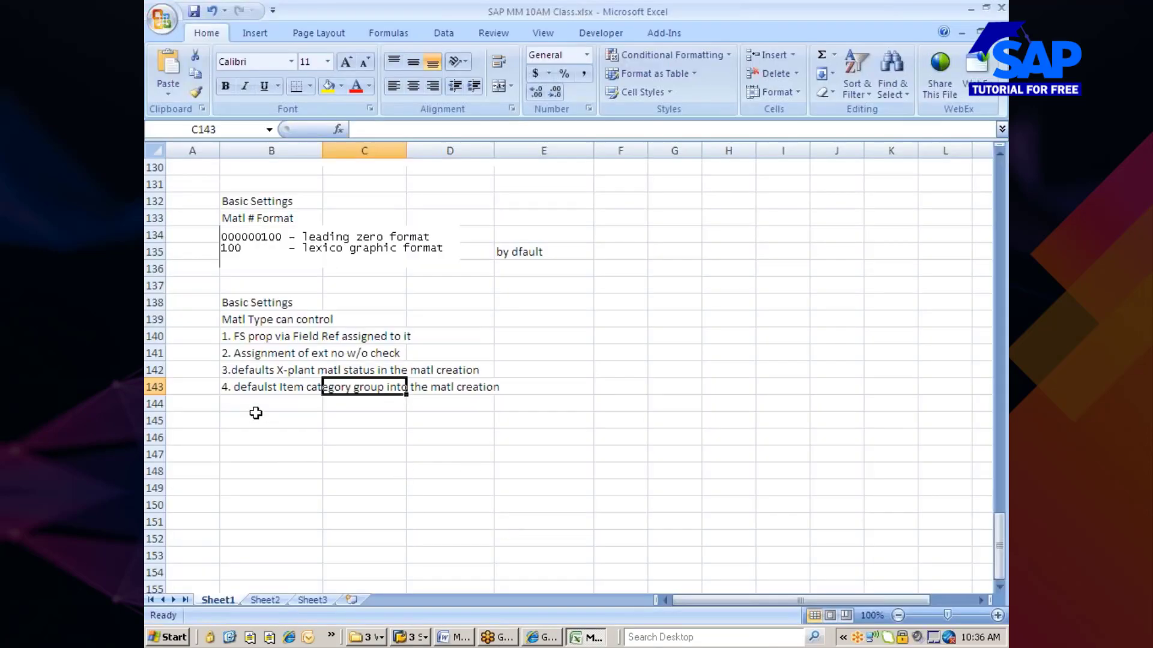
click(256, 404)
text(5.)
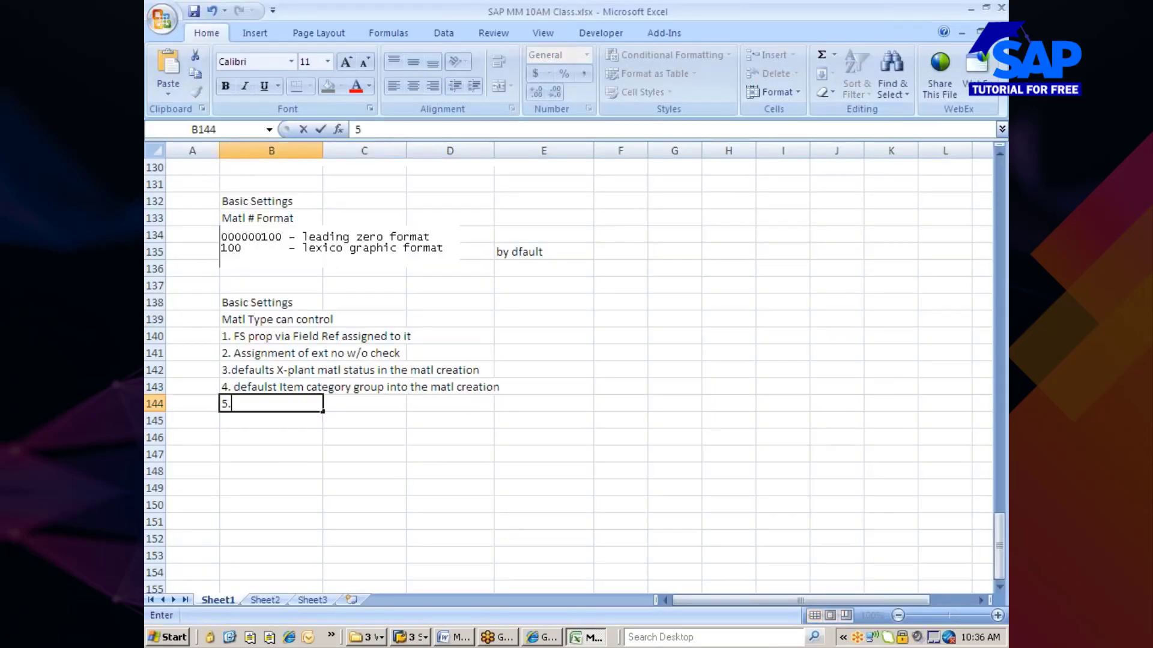
text( defines spl ma)
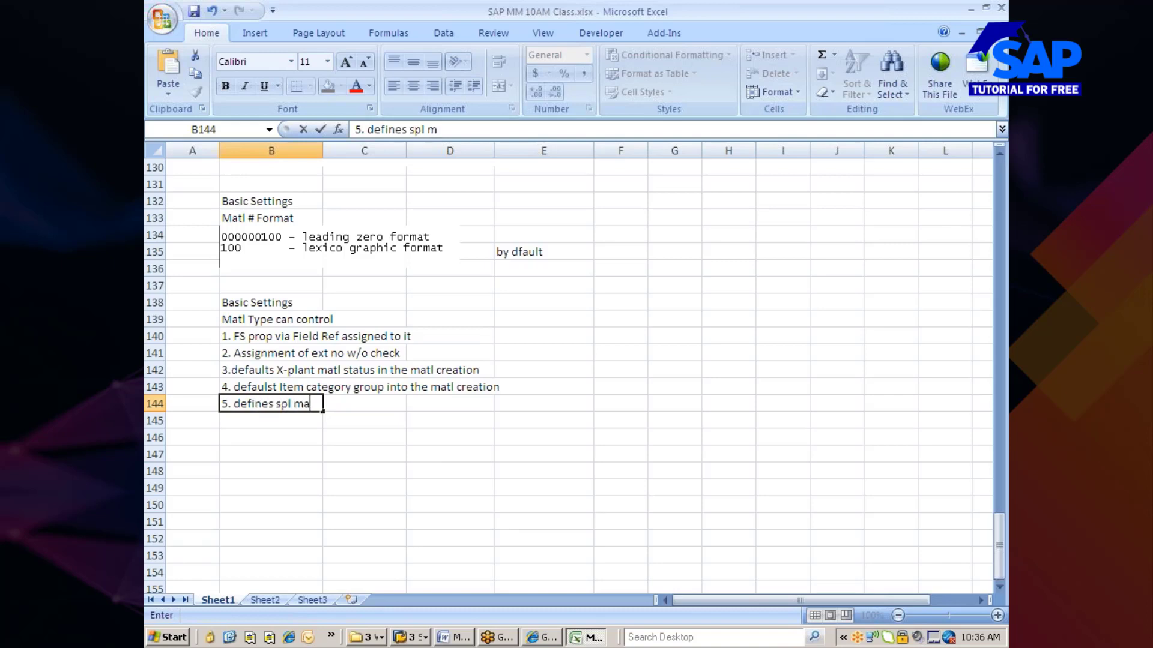
text(tl type if reqd)
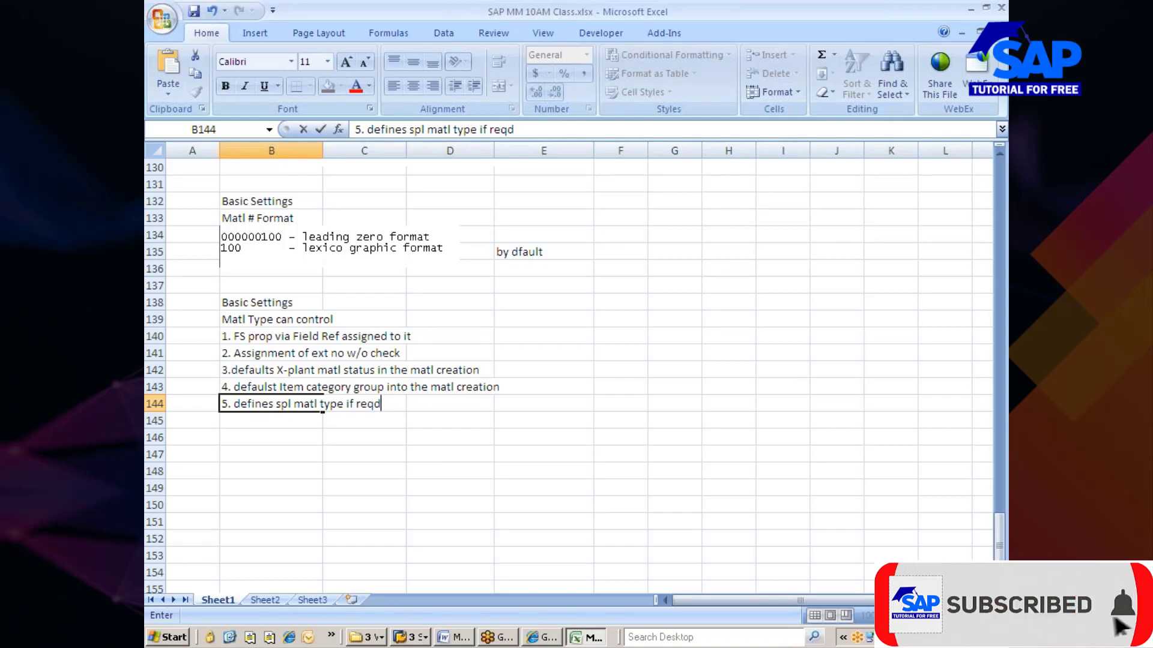
key(Return)
text(6.)
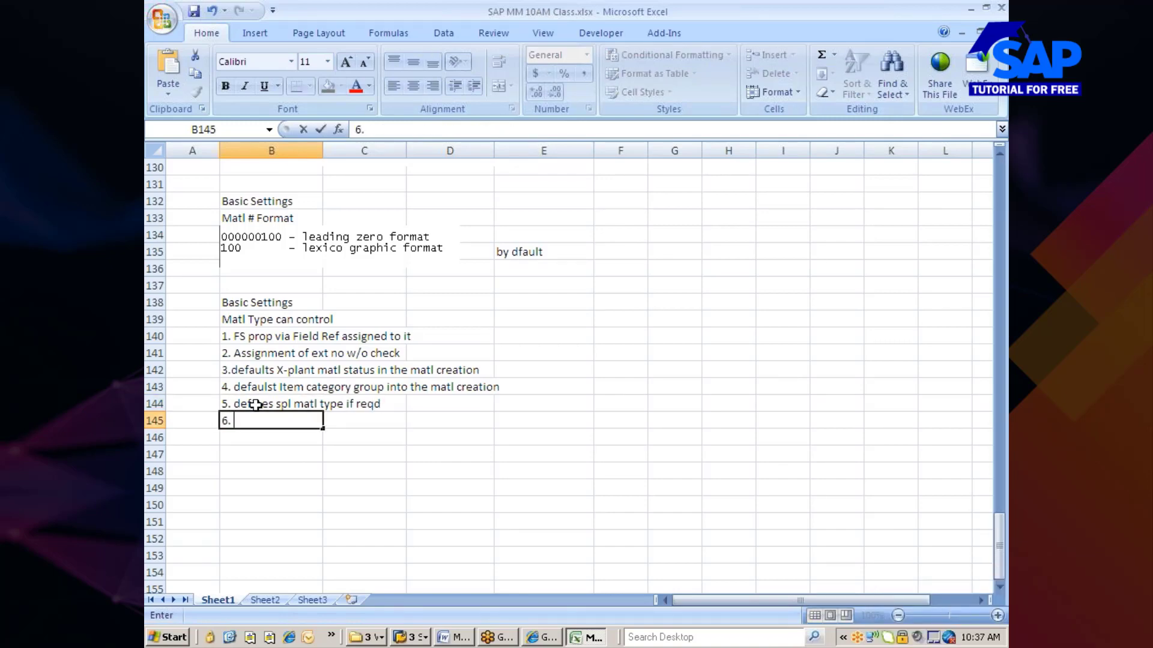
Switch to the SAP Create Material session, restart MM01 and list the views offered for the Maint, Repair & Operation material type.
key(alt+Tab)
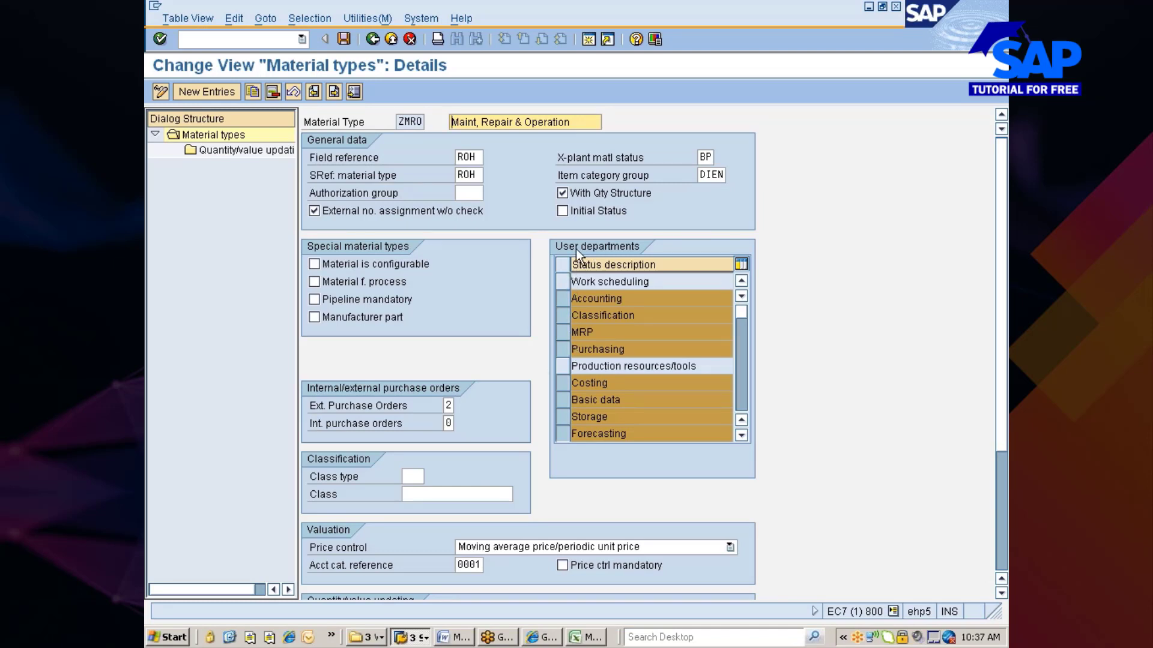
click(418, 638)
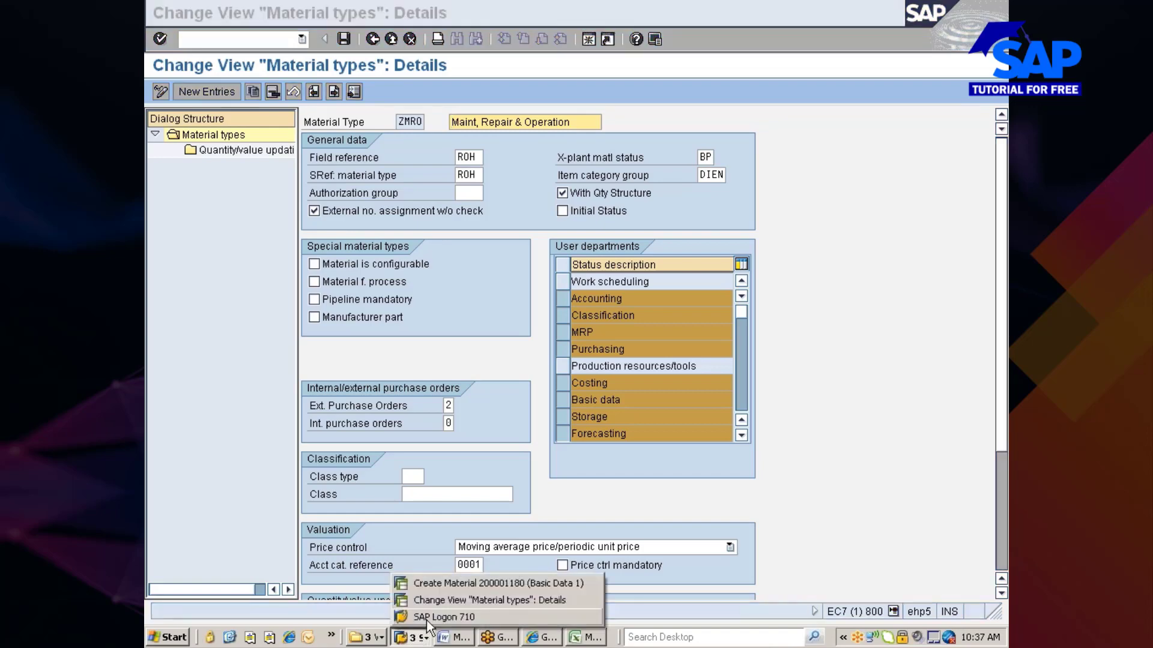
click(453, 585)
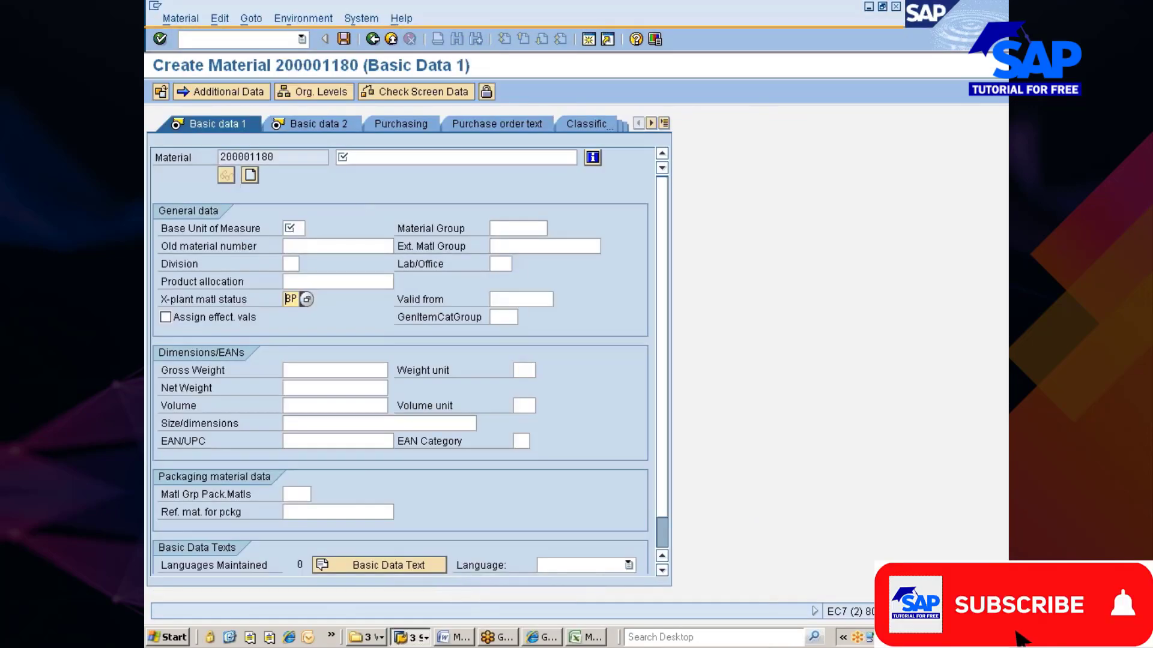
click(267, 41)
text(/nmm)
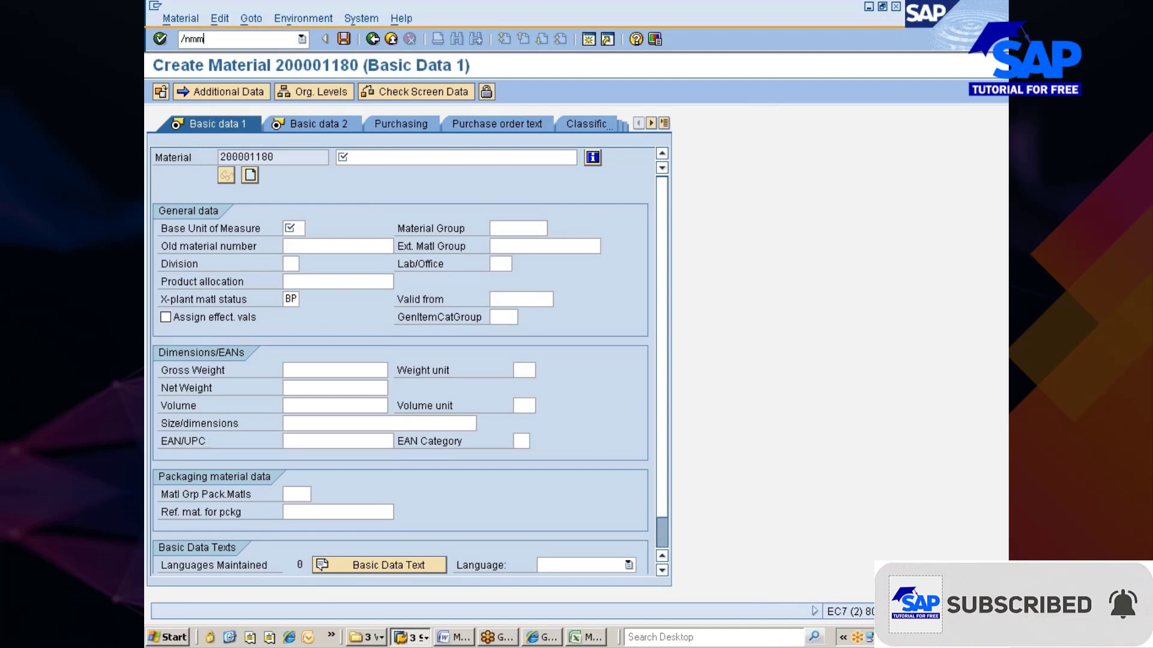
text(01)
key(Return)
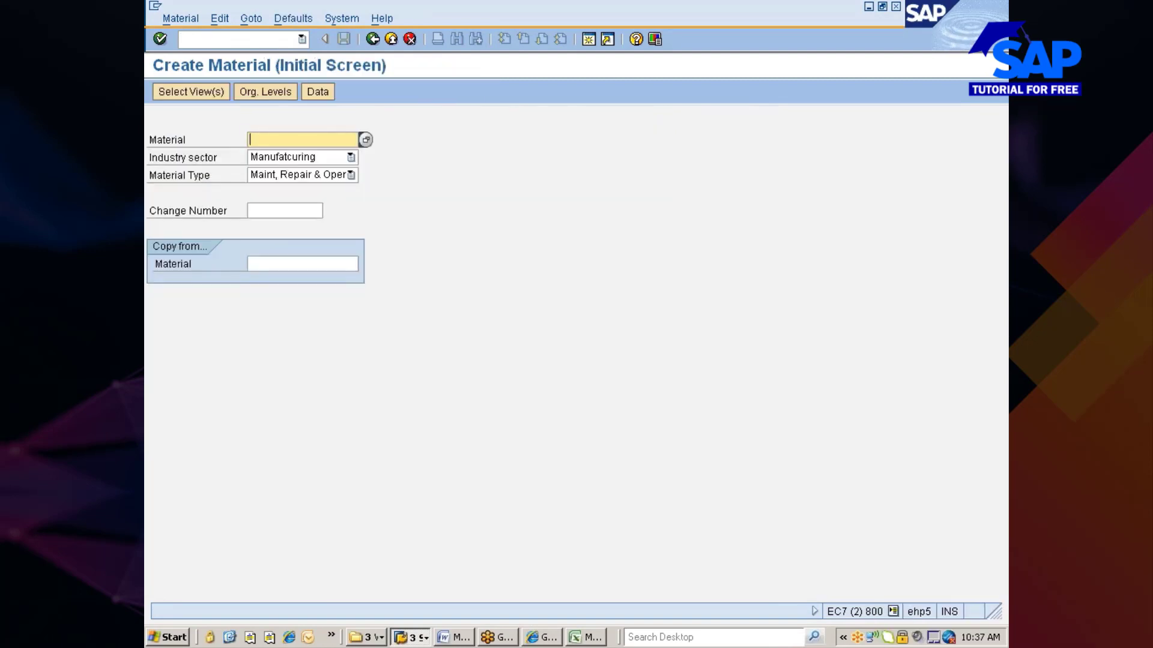
key(Return)
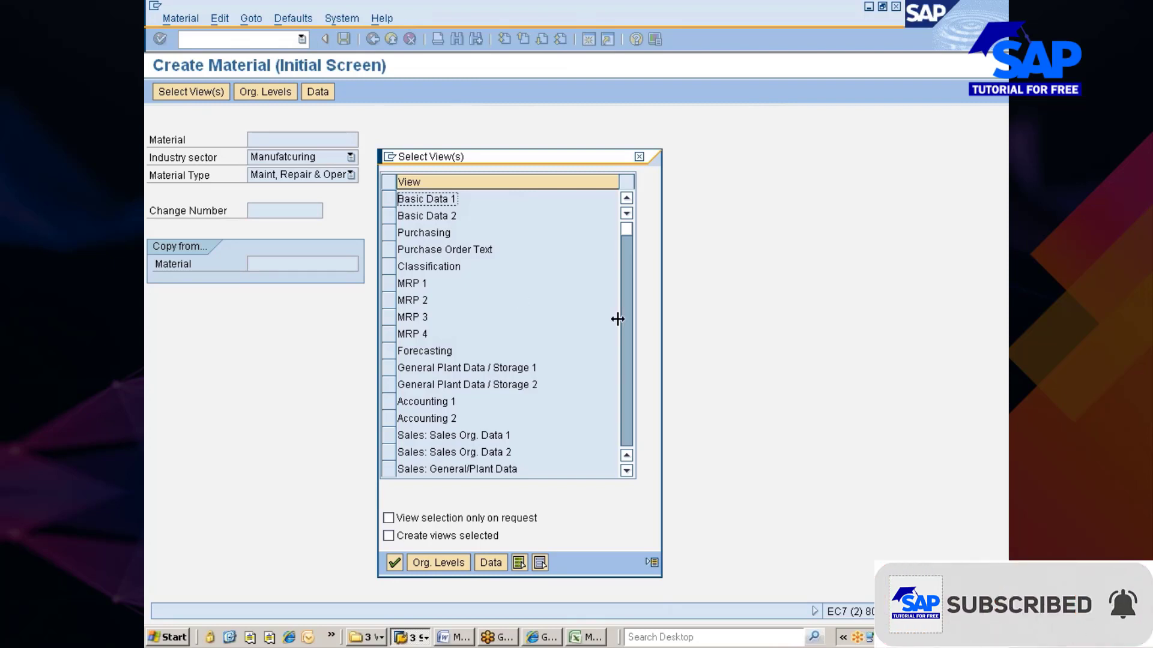
click(622, 355)
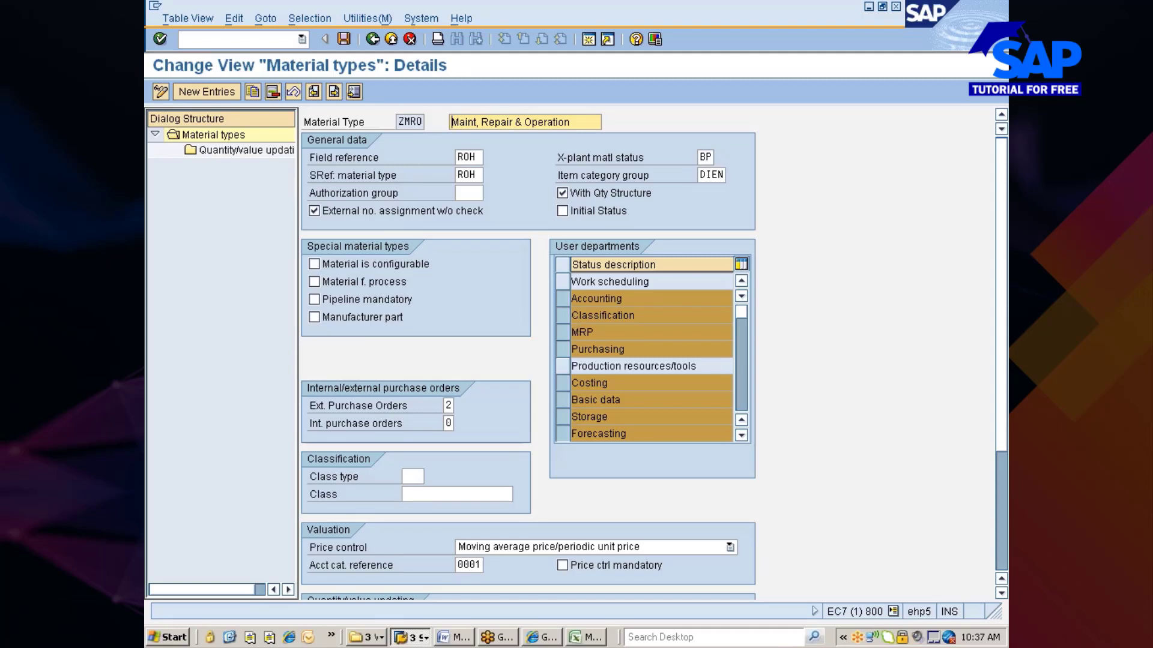
Deselect Sales, Warehouse management and Quality management in ZMRO's user departments, and close the view selection in the Create Material session.
click(741, 435)
click(742, 435)
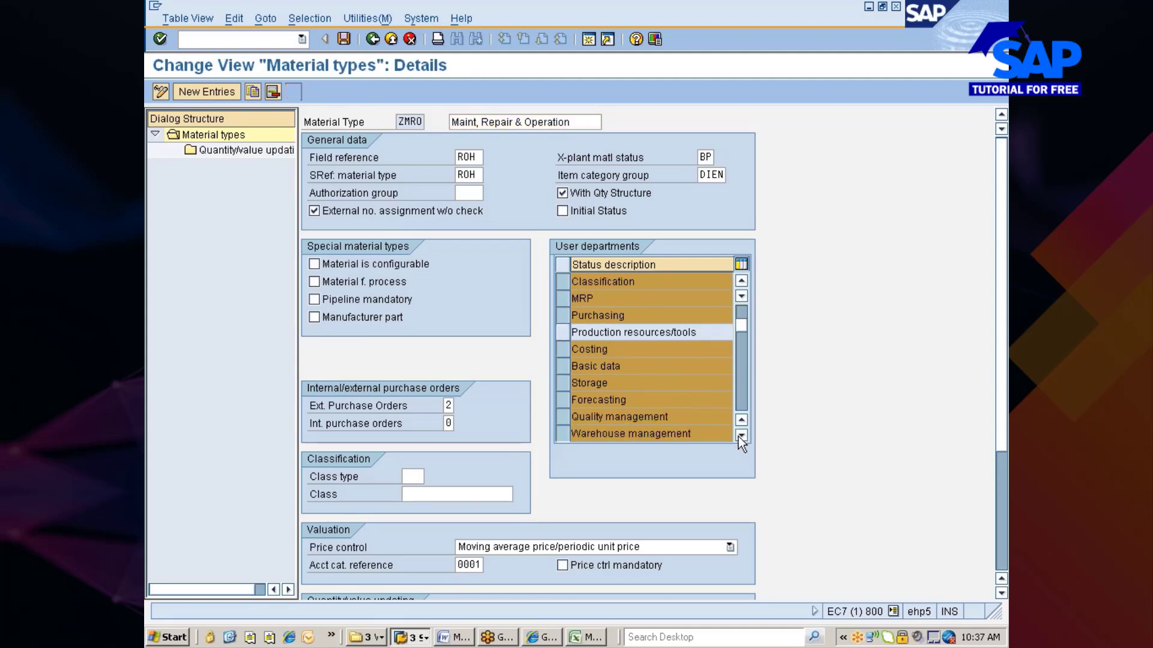
click(741, 435)
click(742, 435)
click(741, 435)
click(741, 435)
click(741, 435)
click(741, 435)
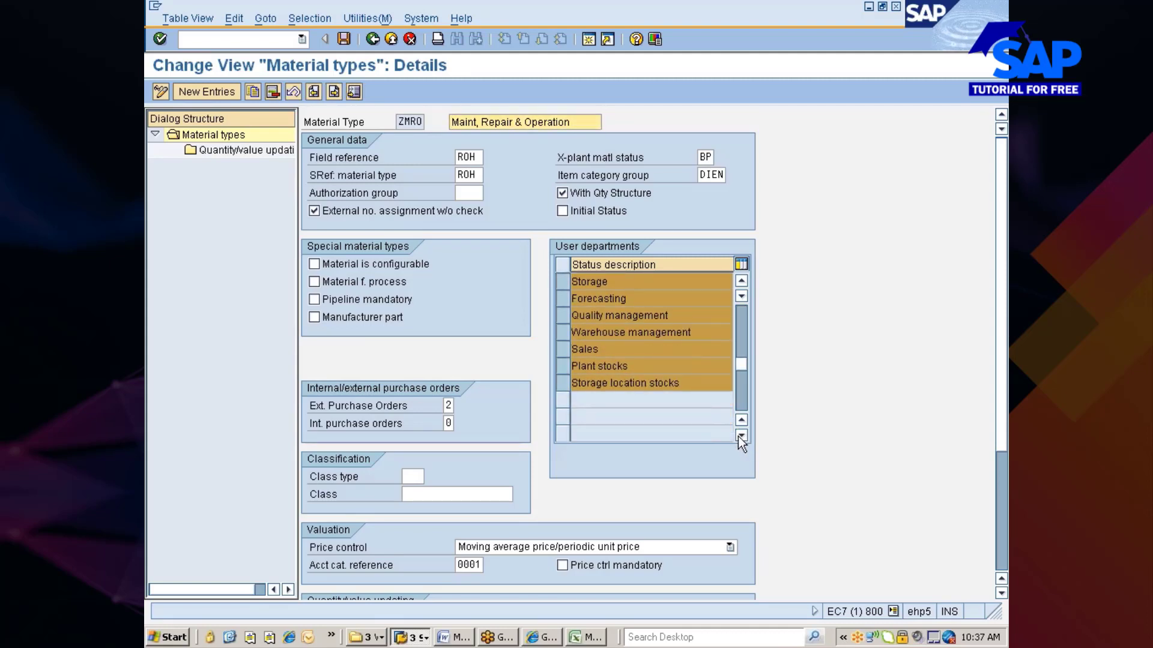
click(558, 352)
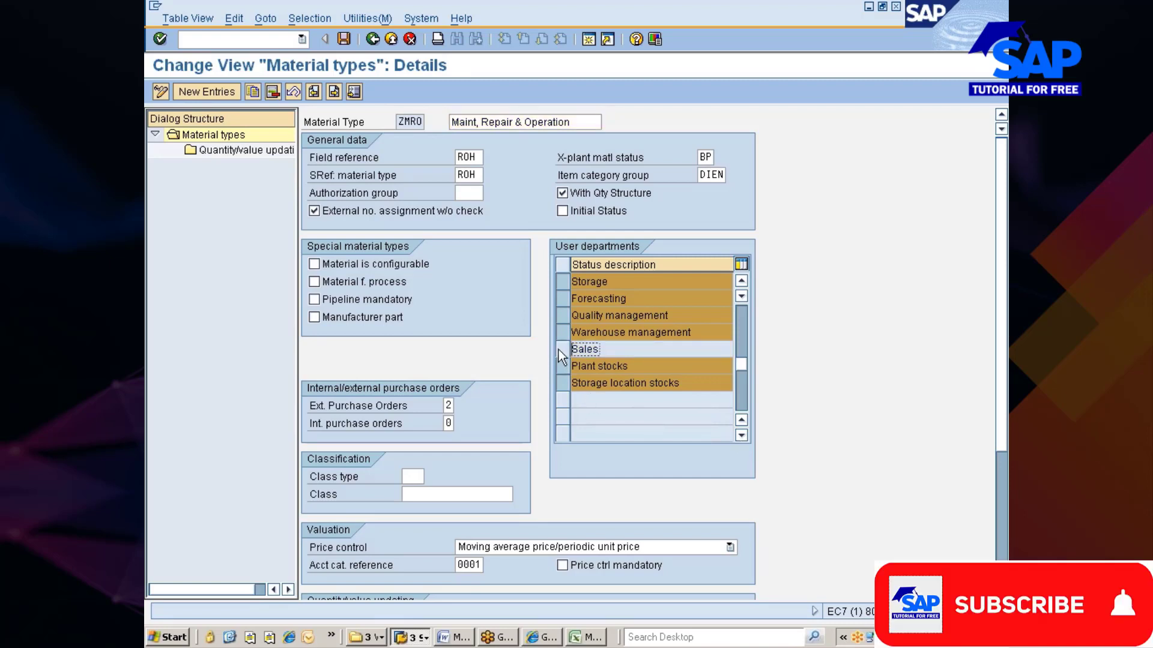
click(559, 334)
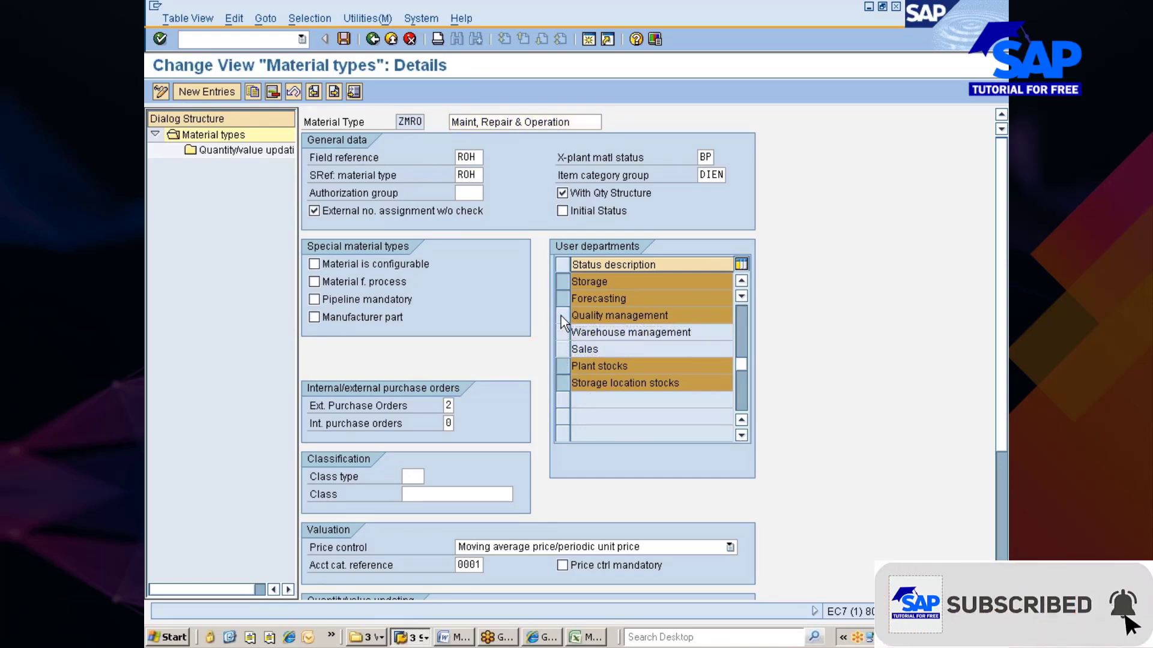
click(561, 316)
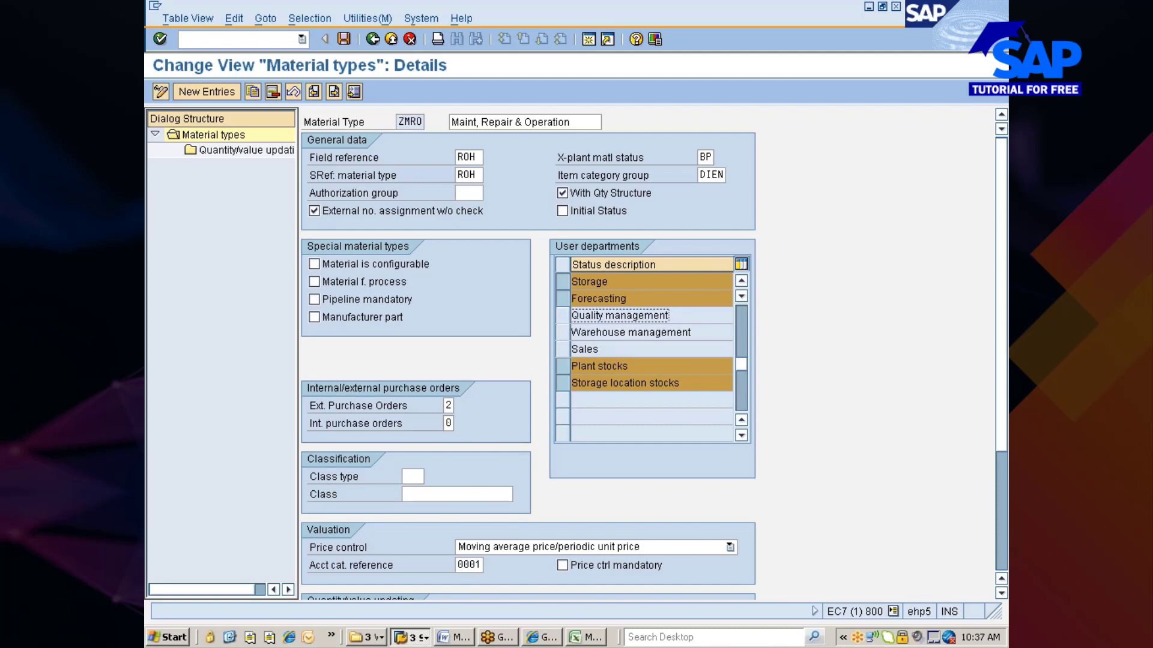
scroll(618, 399, up, 1)
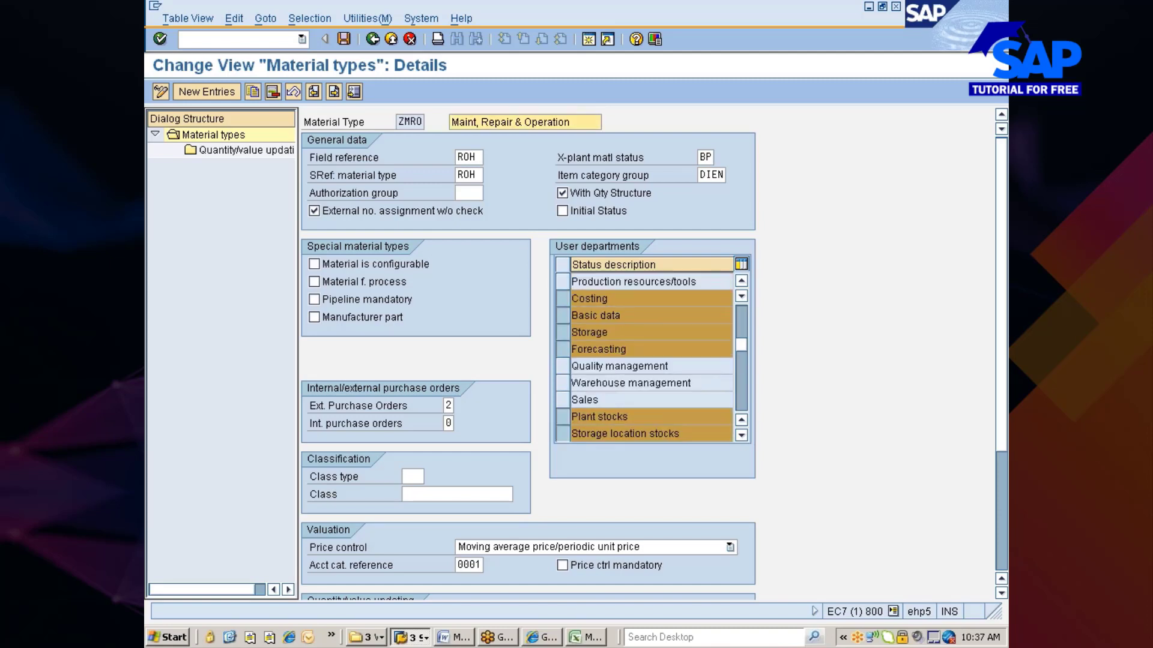
scroll(618, 399, up, 2)
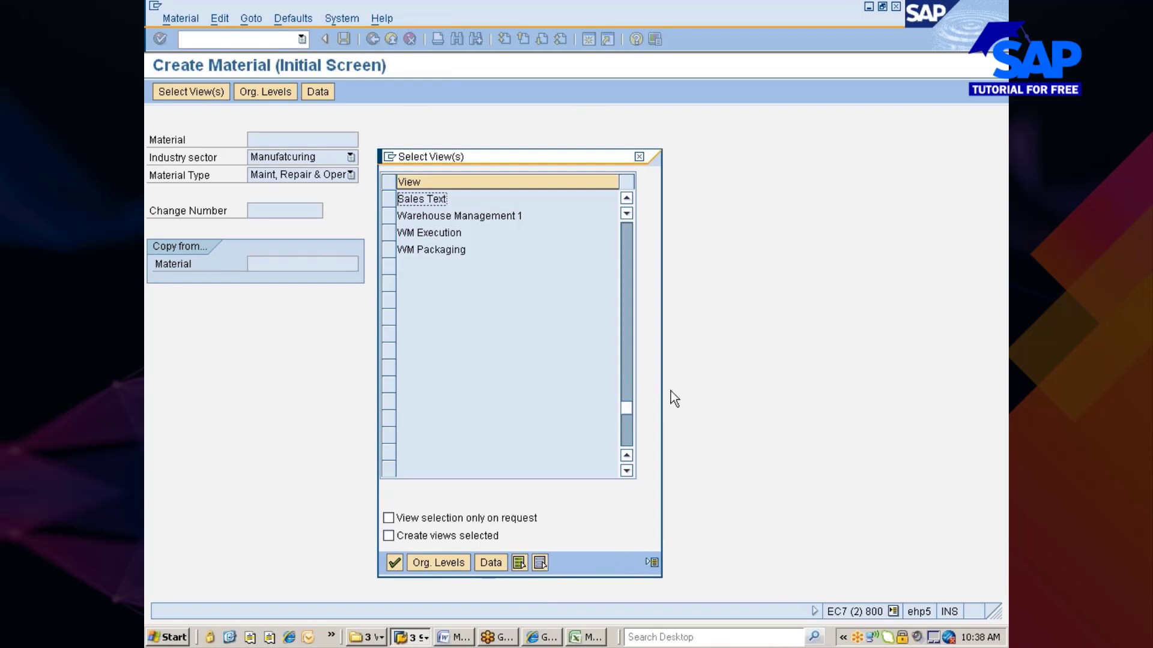
click(639, 156)
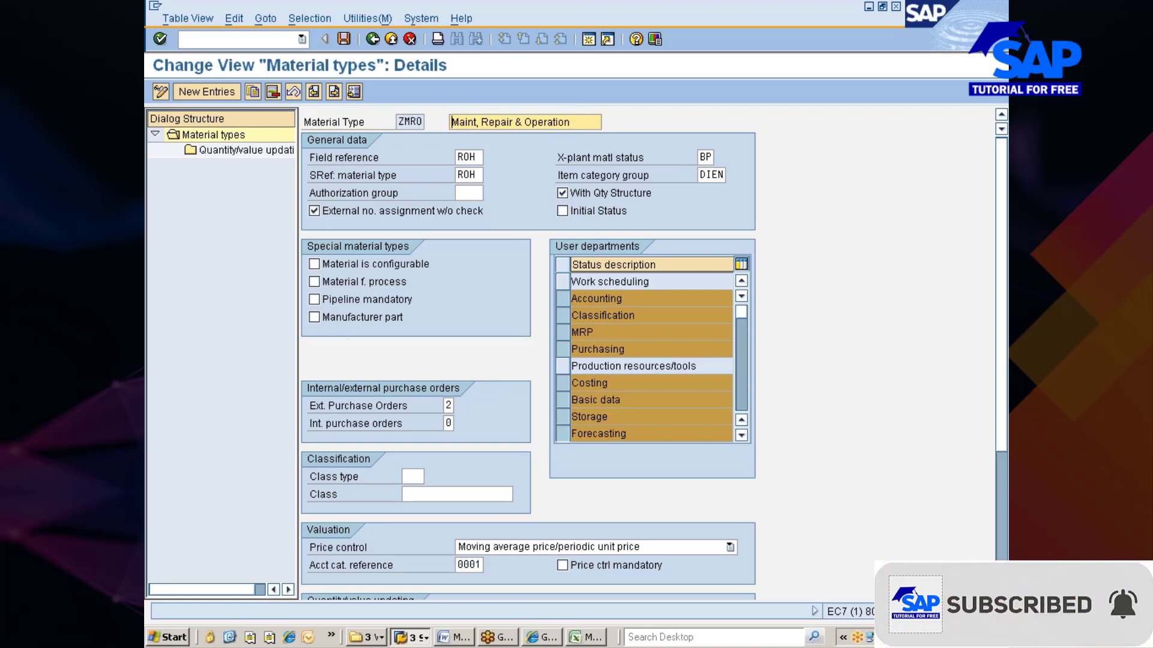
Return to the Excel workbook and complete B145 as "6. List of user depts which can user the matls belongs to certain matl".
click(578, 641)
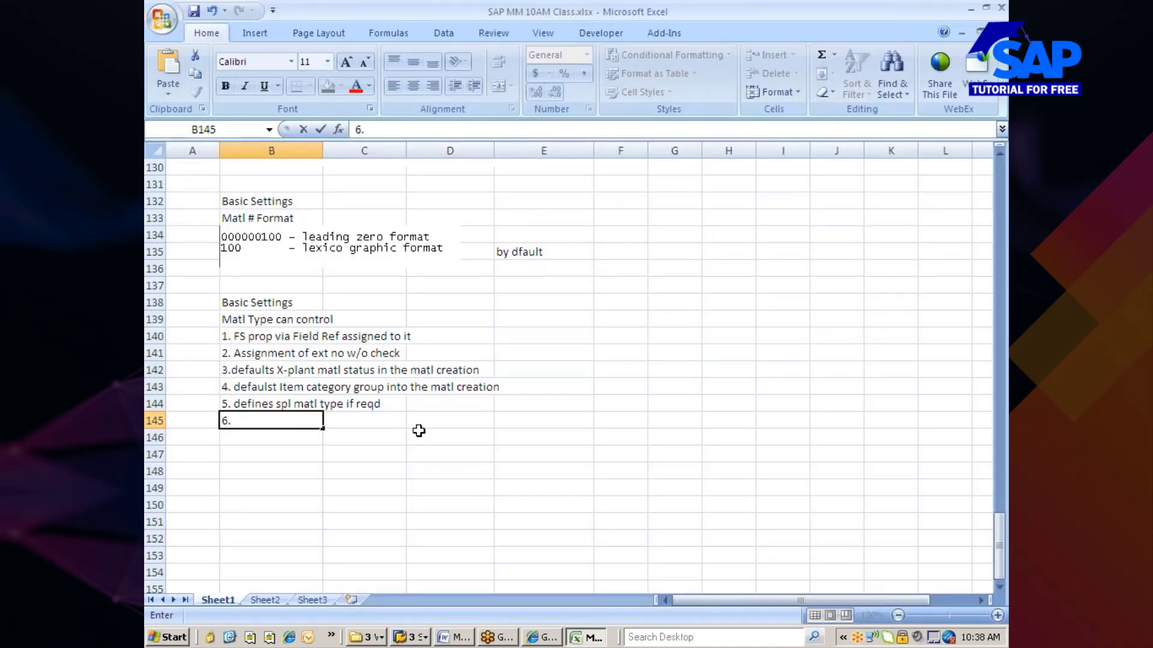
text(List of user)
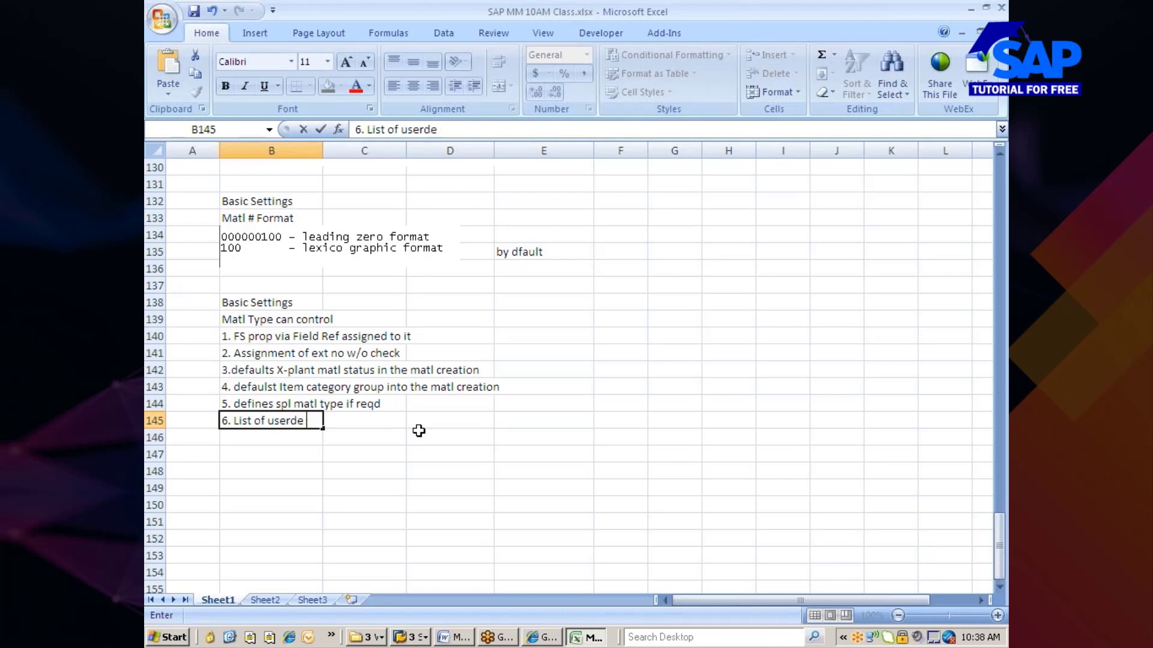
text(depts)
text(which )
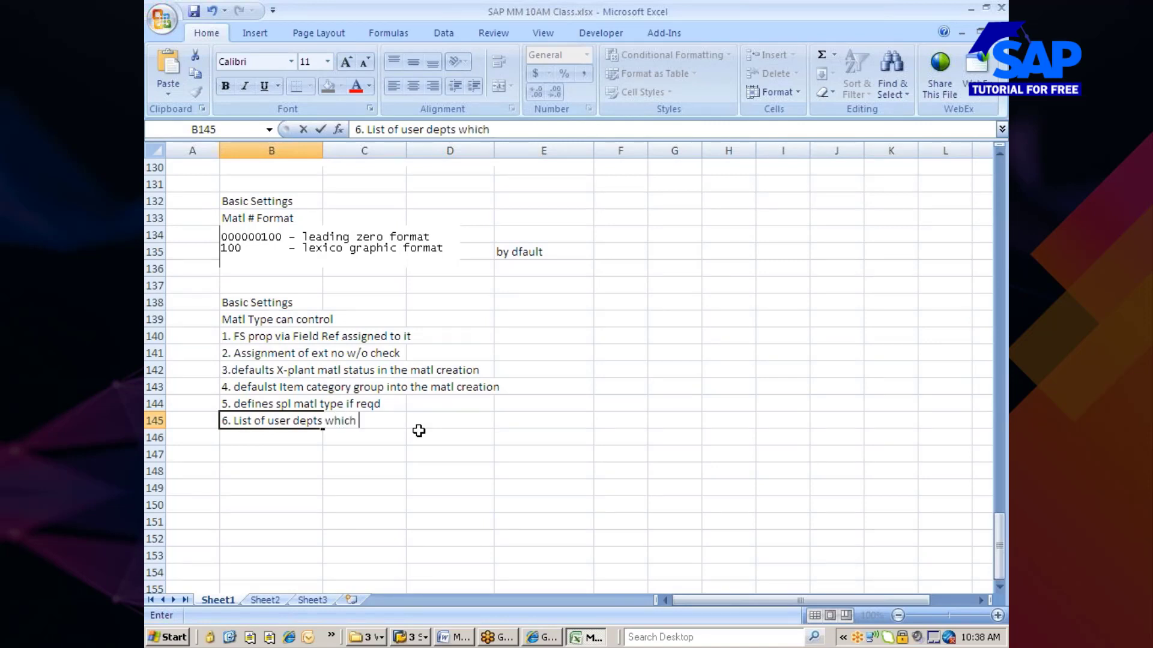
text(can user the matl)
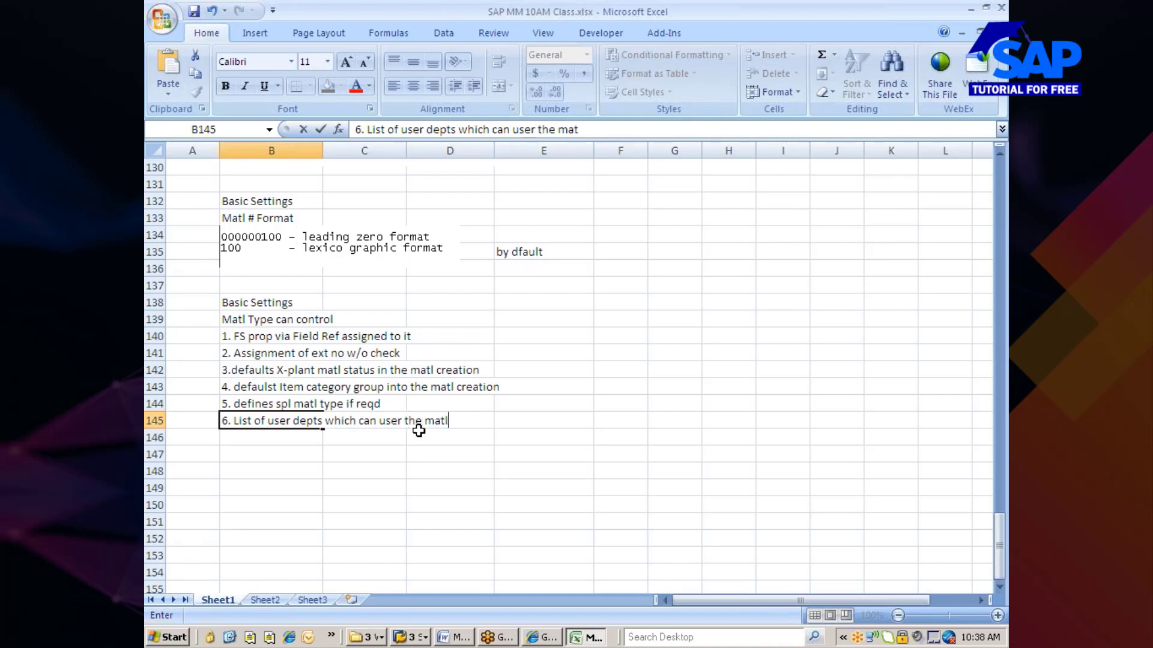
text(s belon)
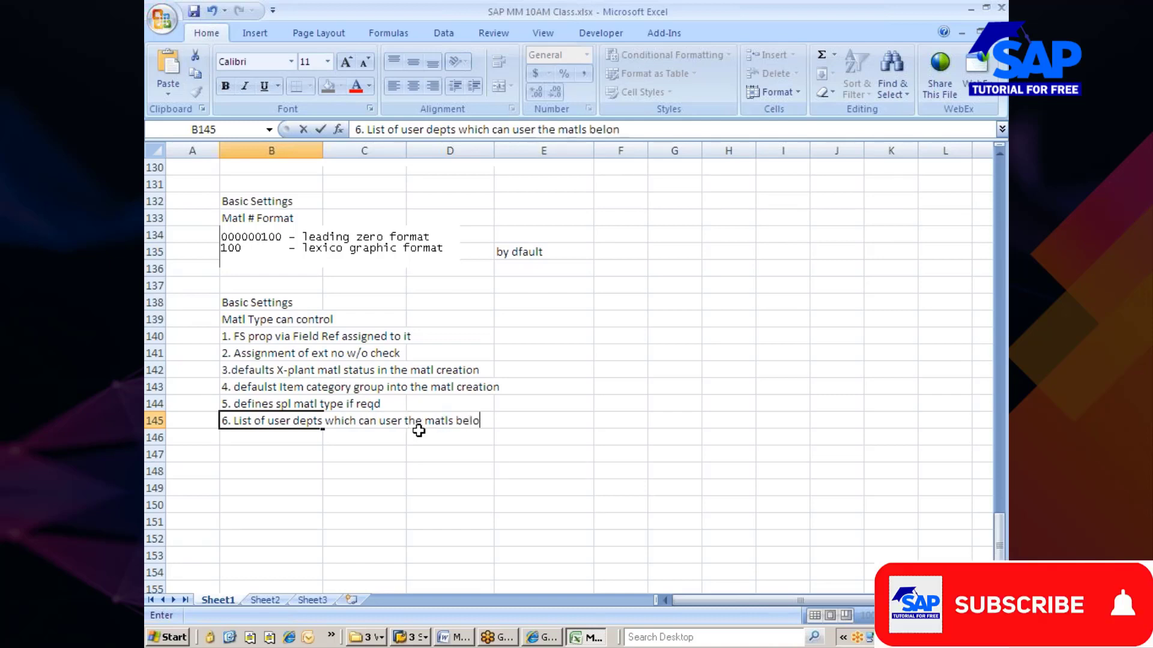
text(gs to)
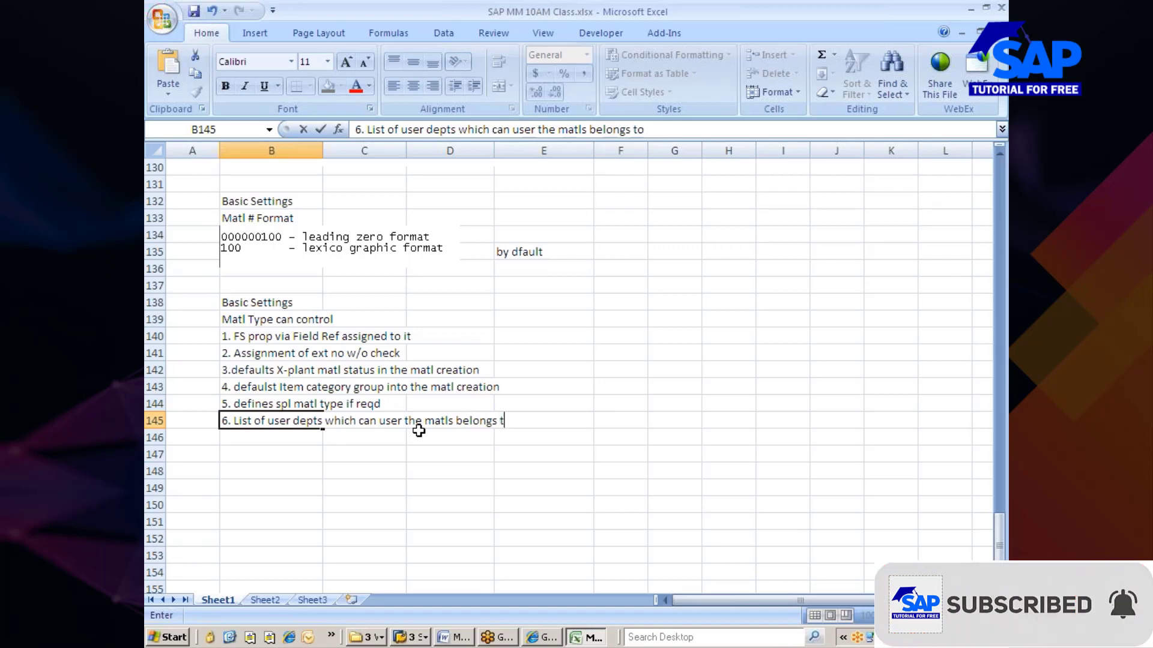
text( certain )
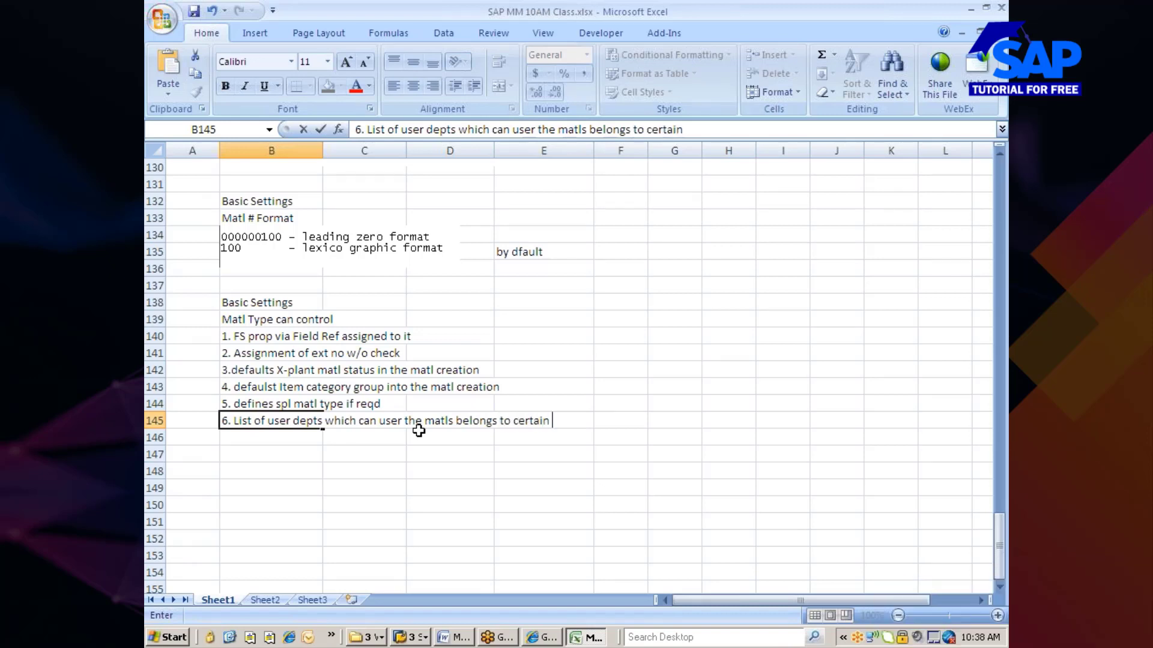
text(matl)
key(Return)
Enter "7. Defines Proc type(ext/int) indicator in the MRP2 view" as the next list item in B146.
text(7)
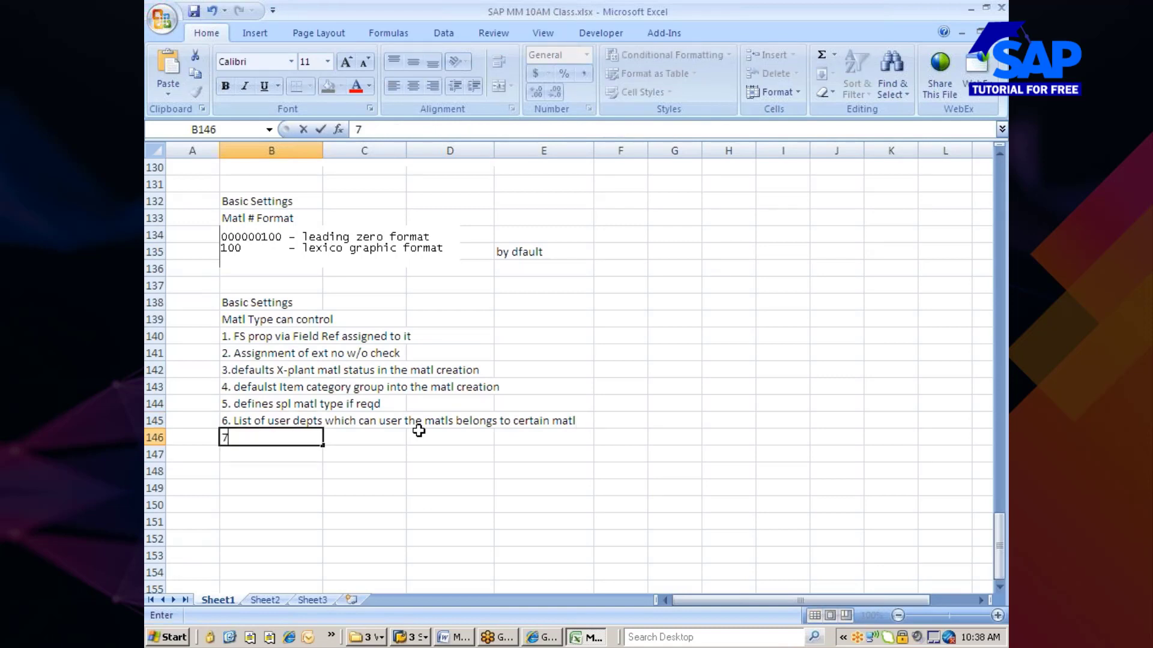
text(. Defines )
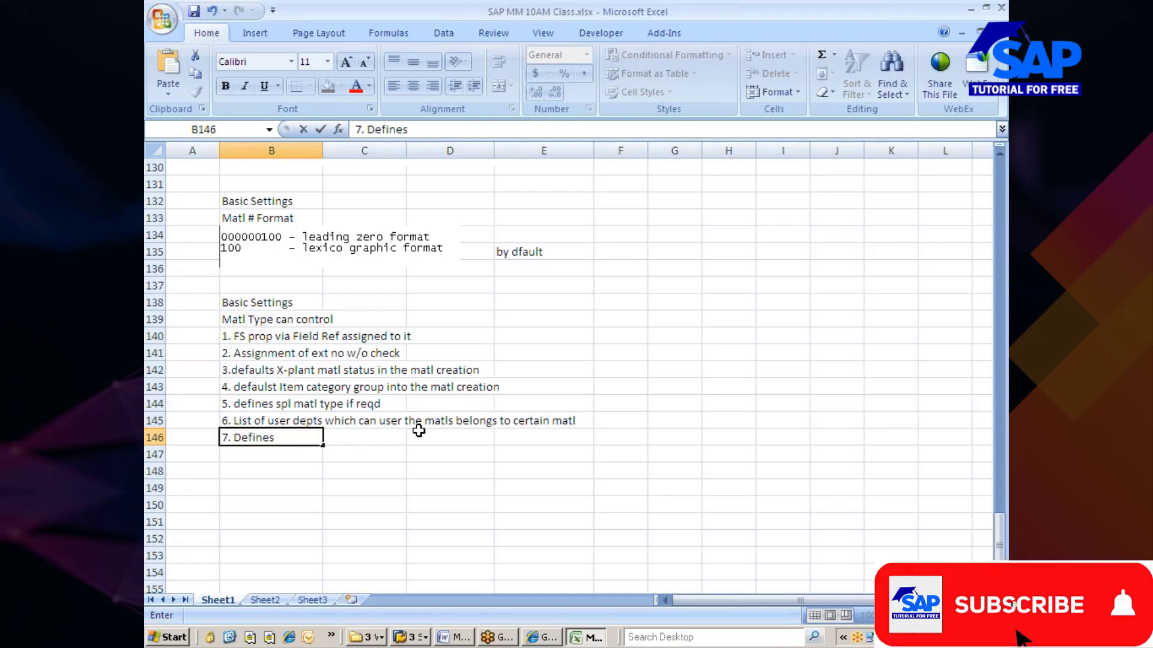
text(Proc t)
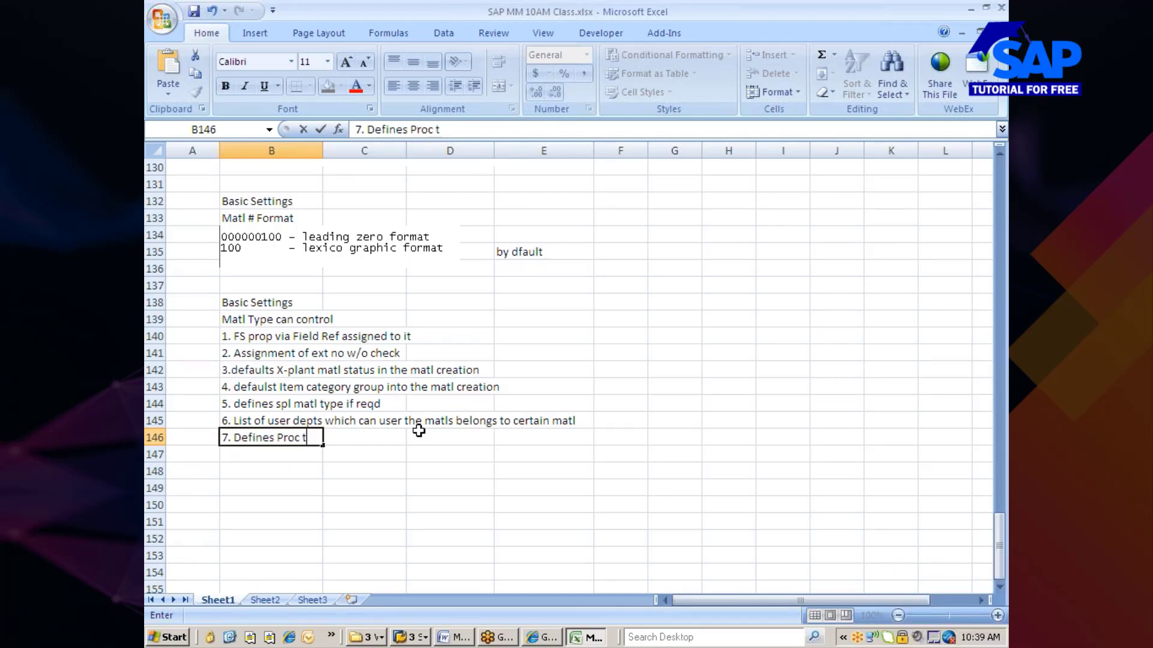
text(ype(ext/)
text(in)
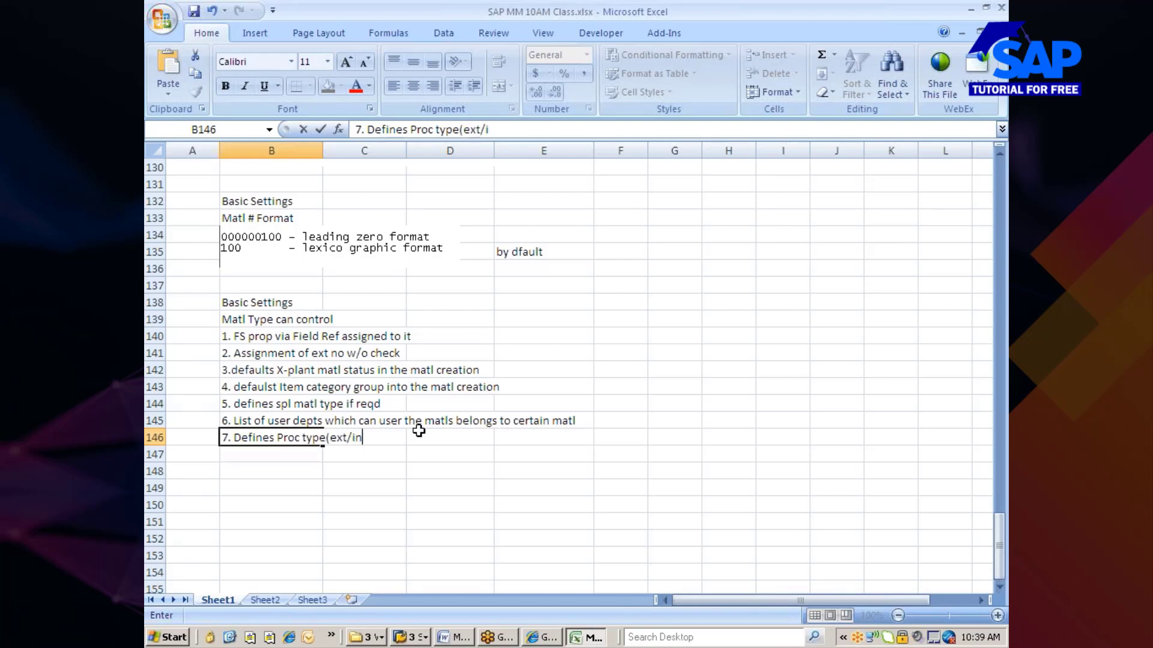
text(t))
key(alt+Tab)
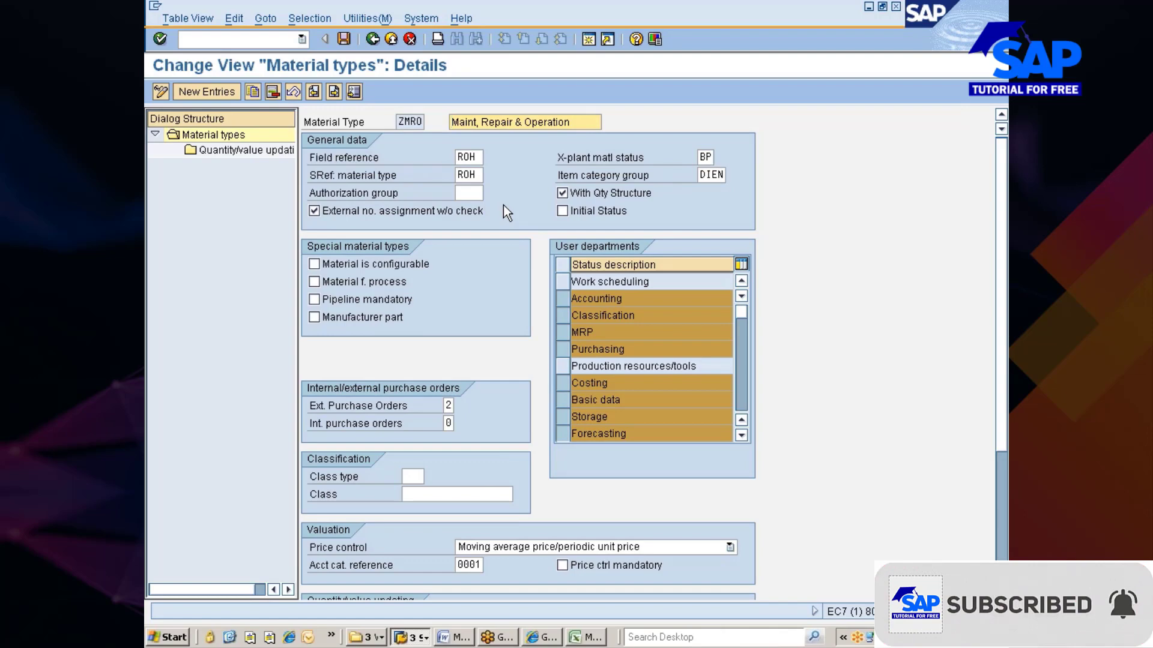
key(alt+Tab)
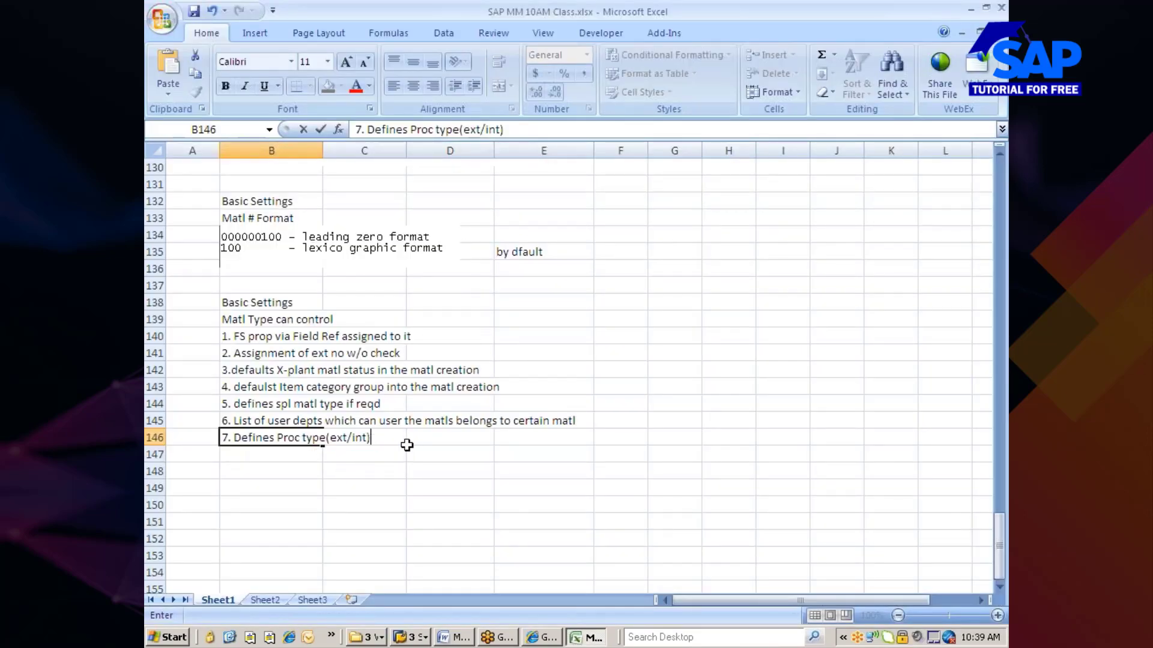
text(indicator in the MRP)
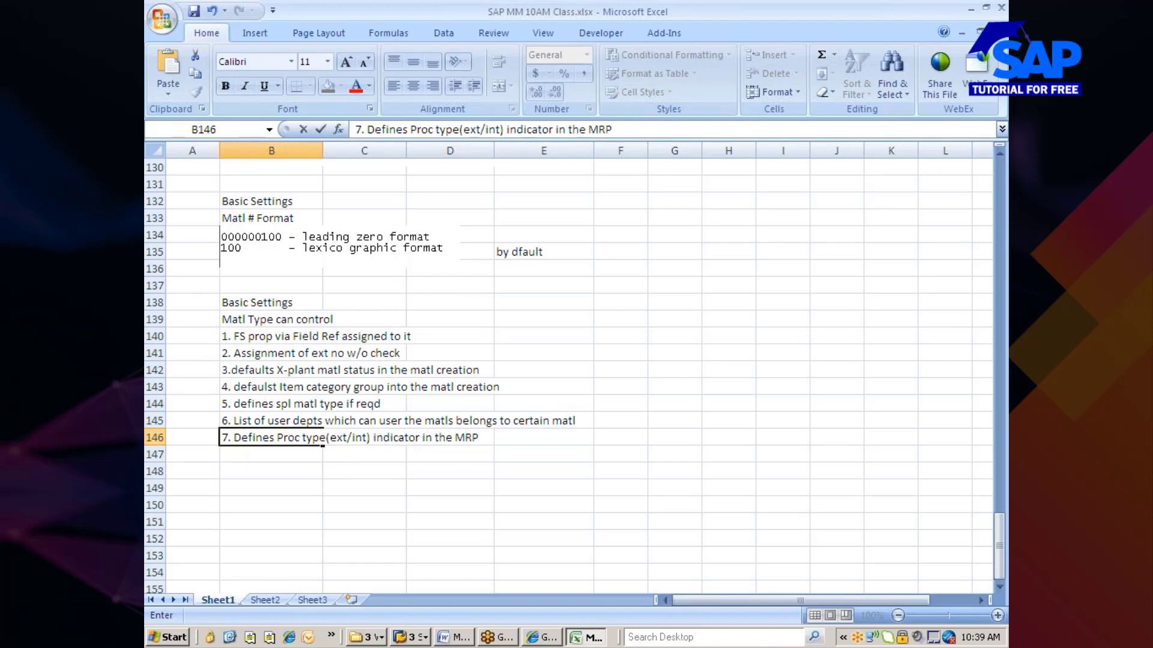
text(2)
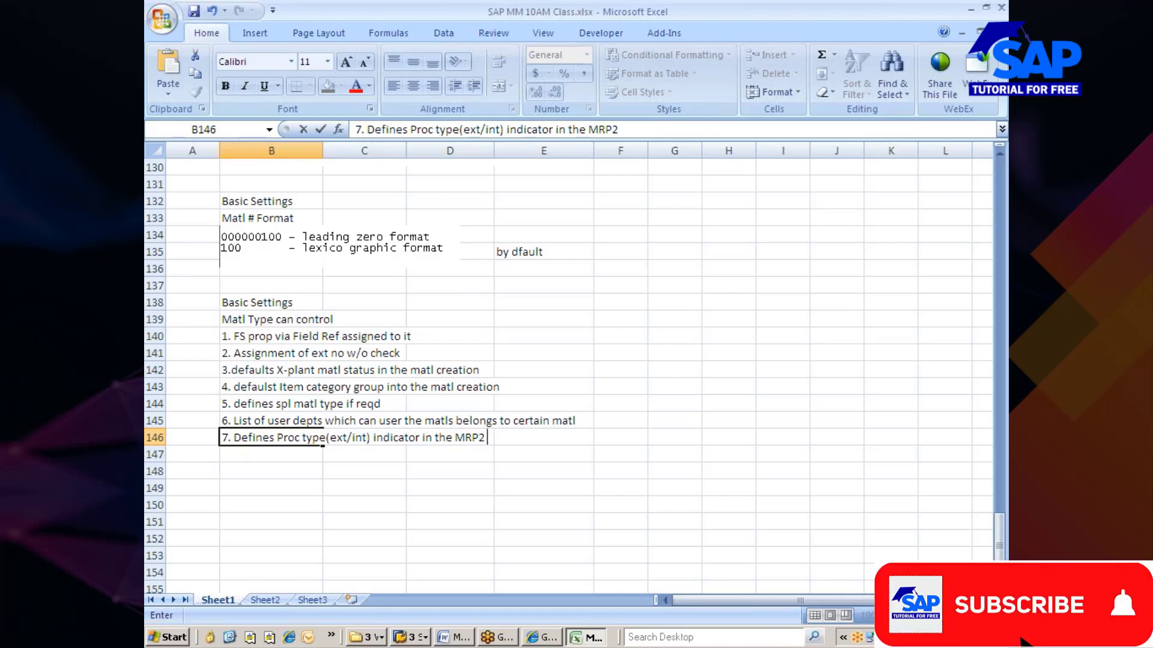
text( view)
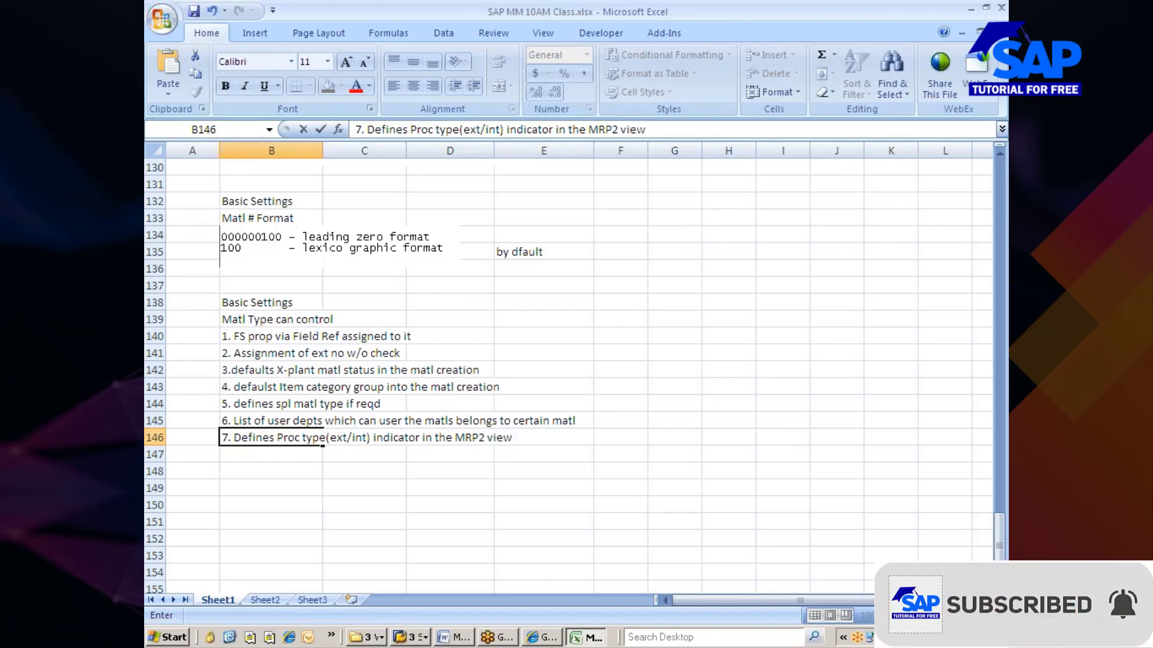
Switch to the SAP material type details and review ZMRO's external purchase order options, internal purchase order setting and class type.
key(alt+Tab)
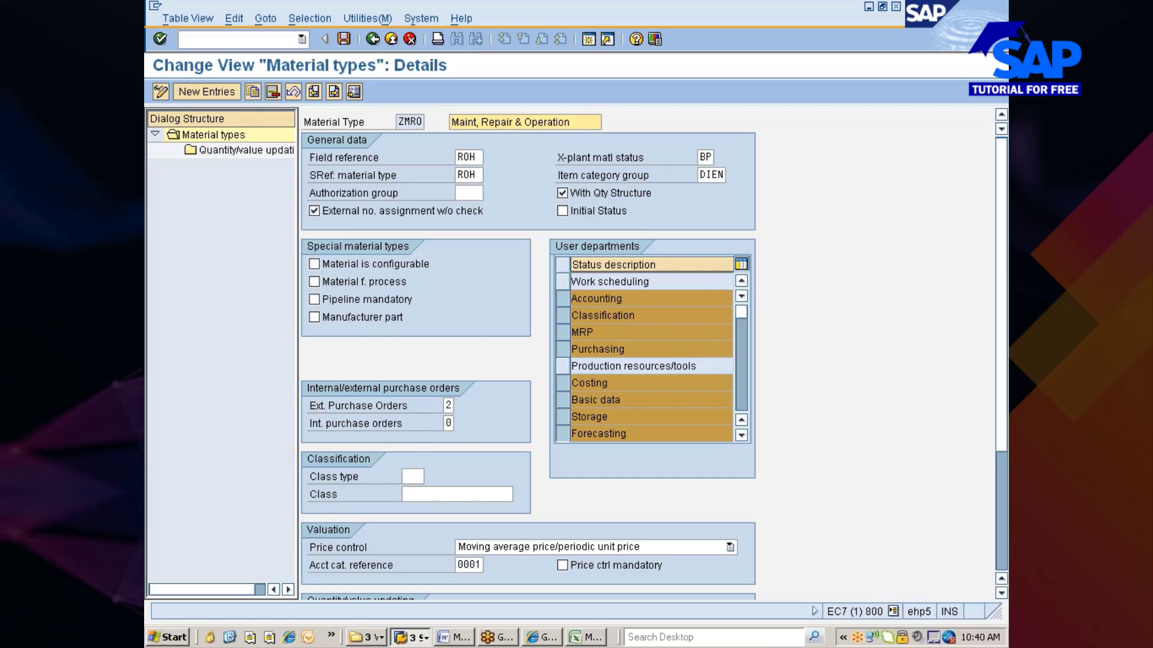
click(448, 406)
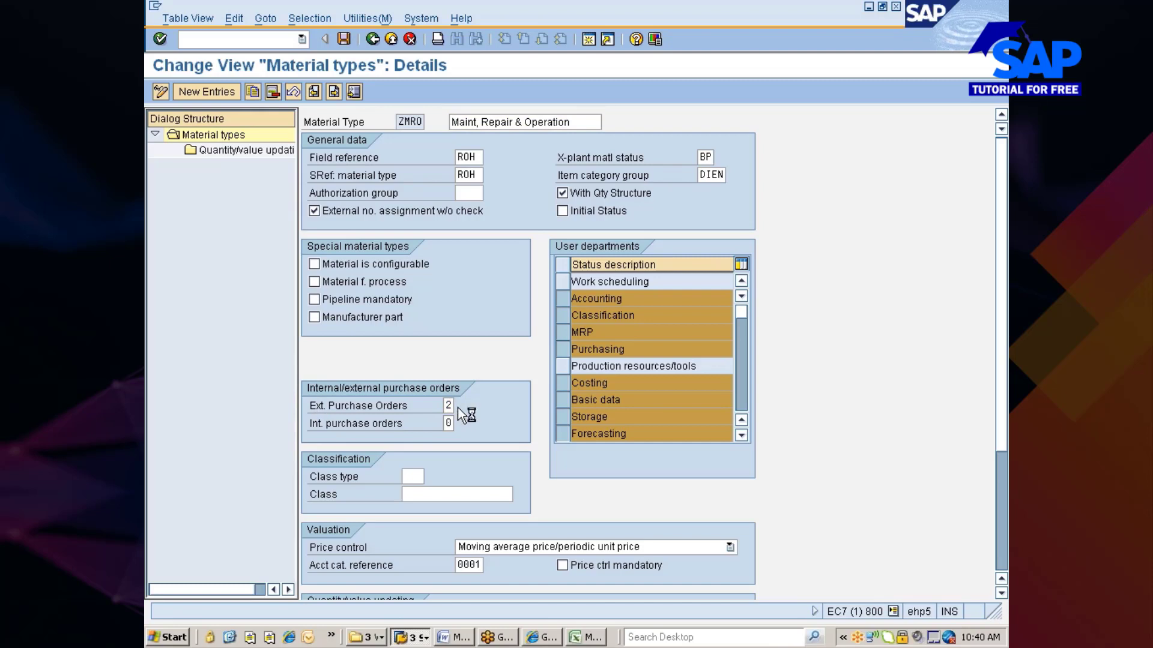
click(460, 407)
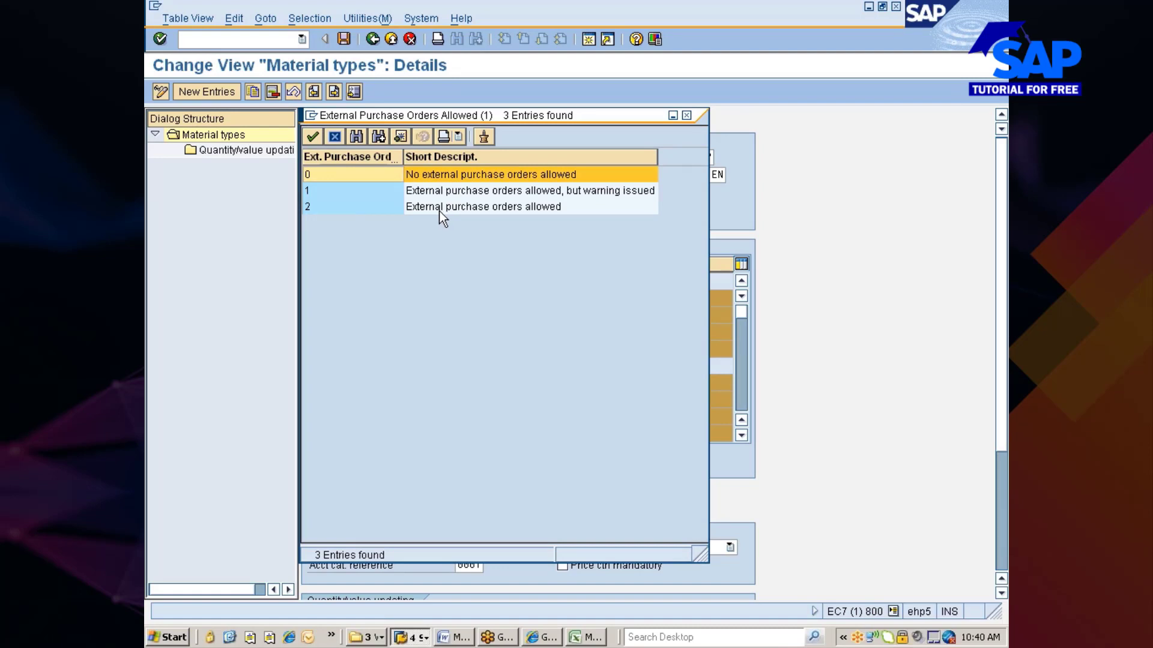
double_click(347, 206)
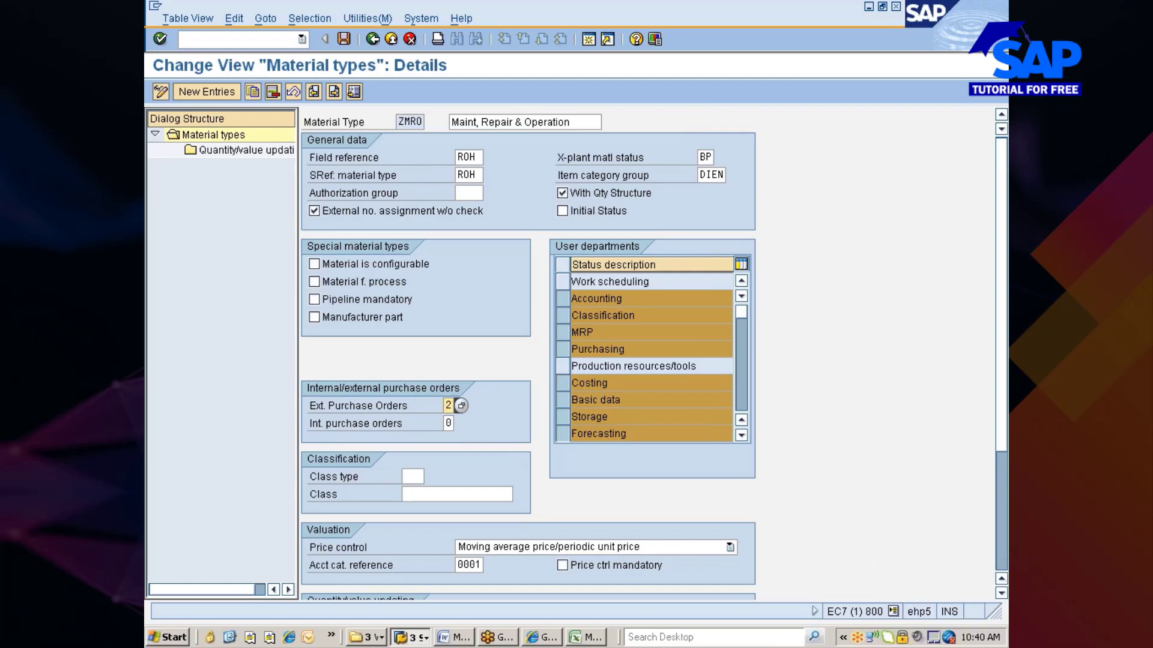
click(449, 424)
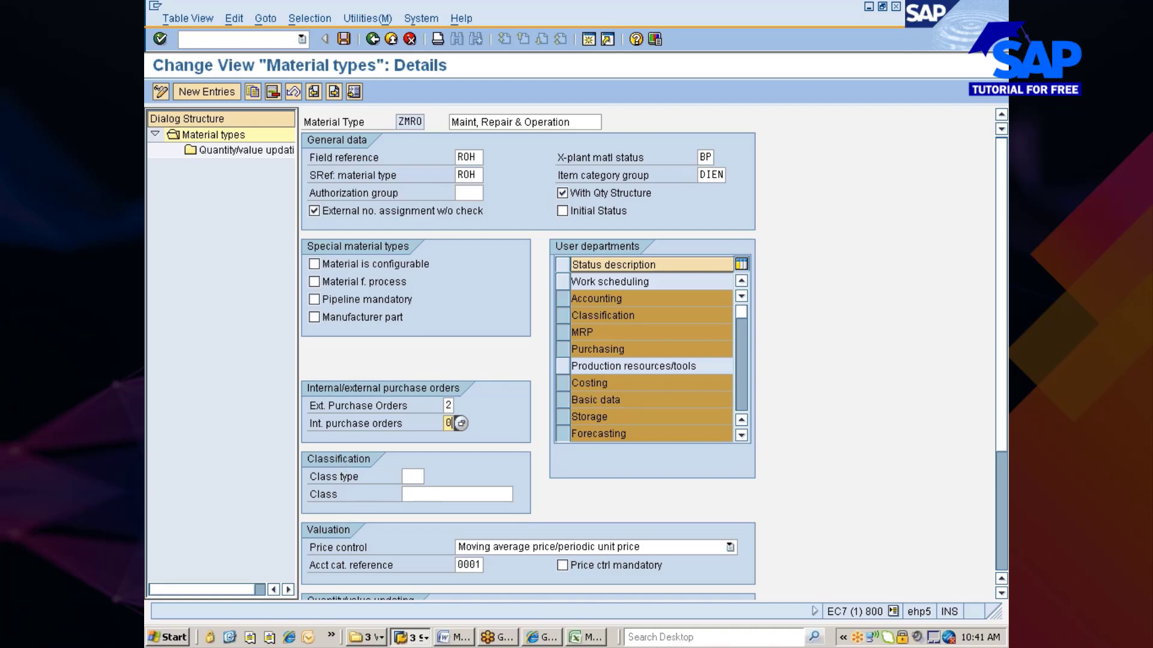
click(412, 477)
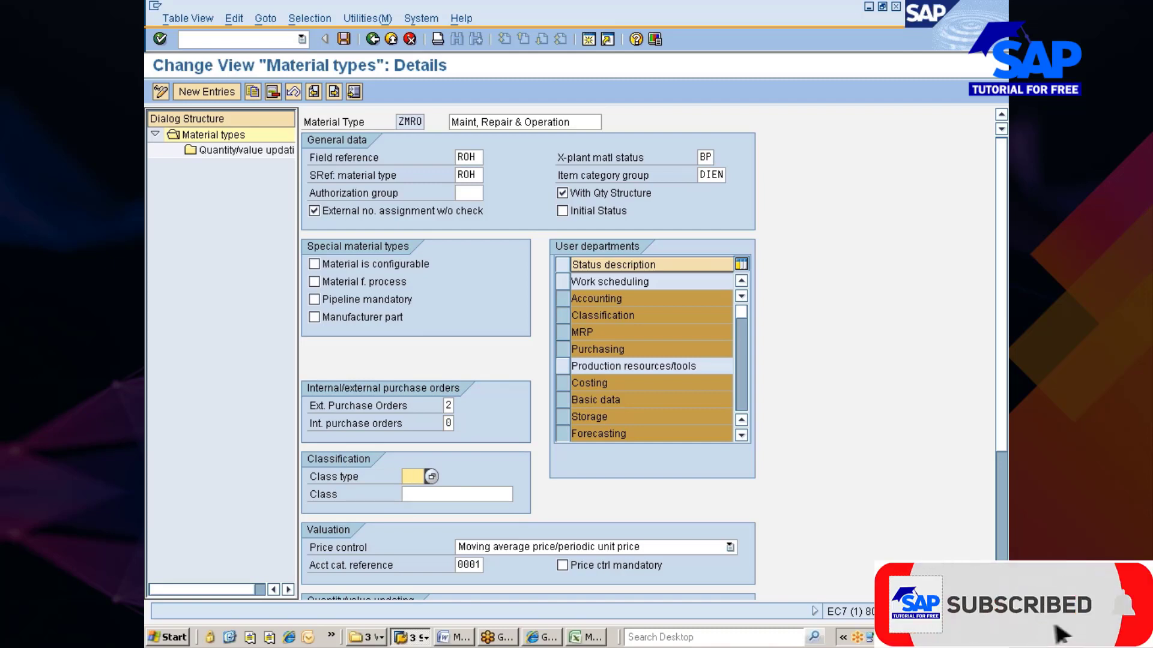
Return to the Excel workbook and start B147 with "8. To which class & Class type that the matl".
key(alt+Tab)
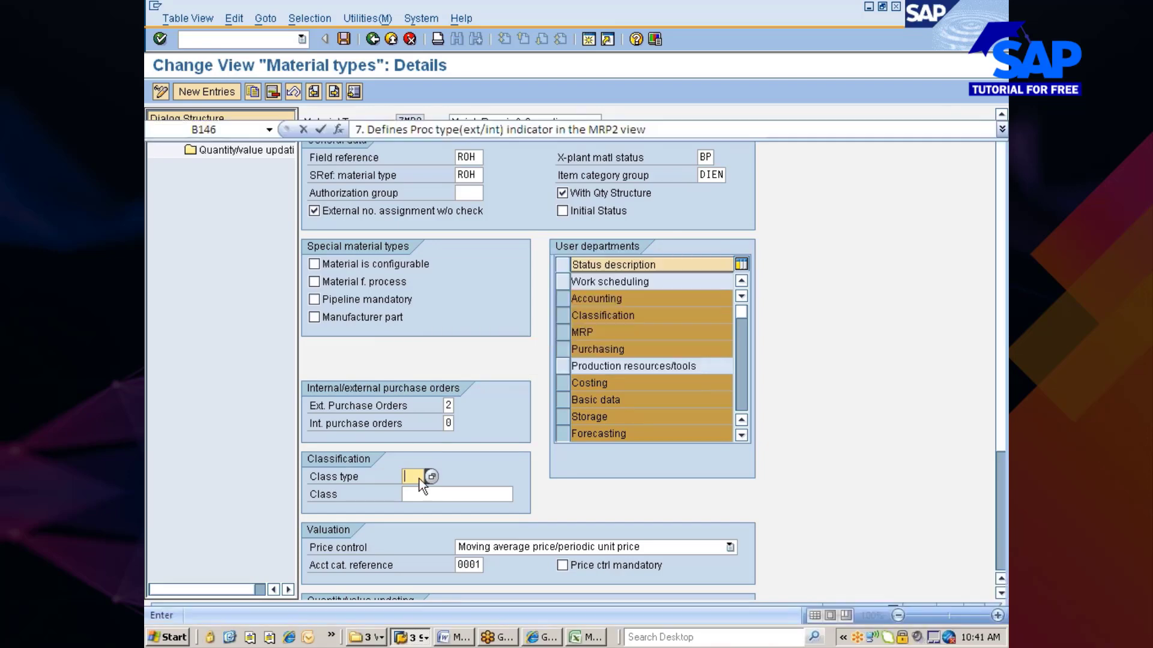
key(Return)
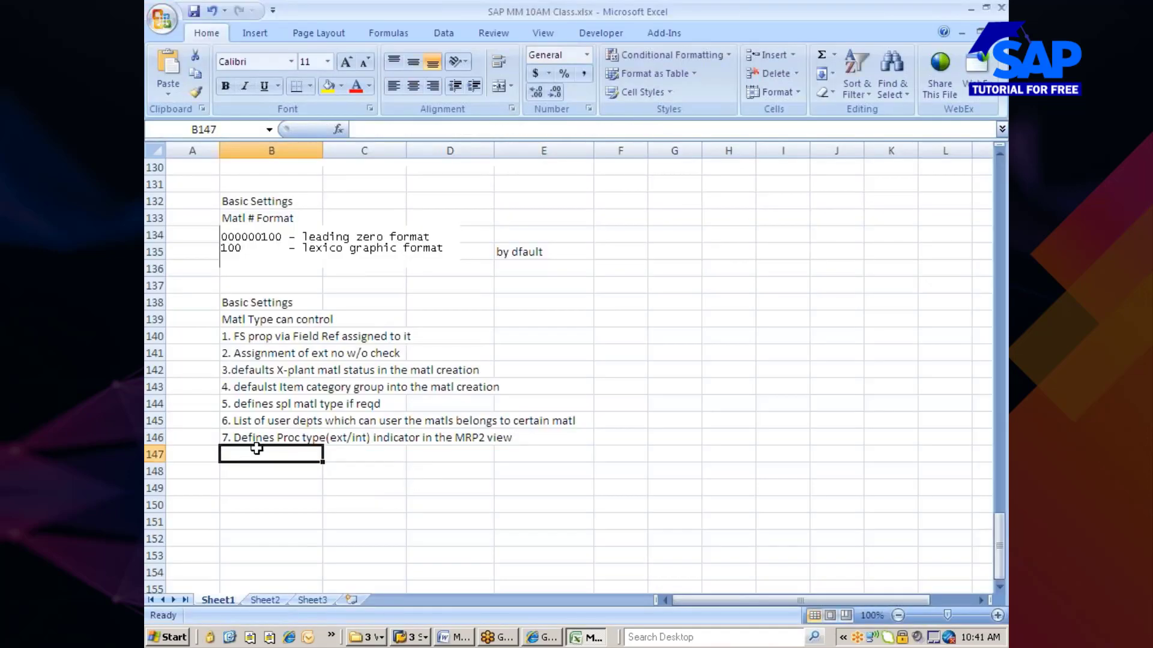
text(8.)
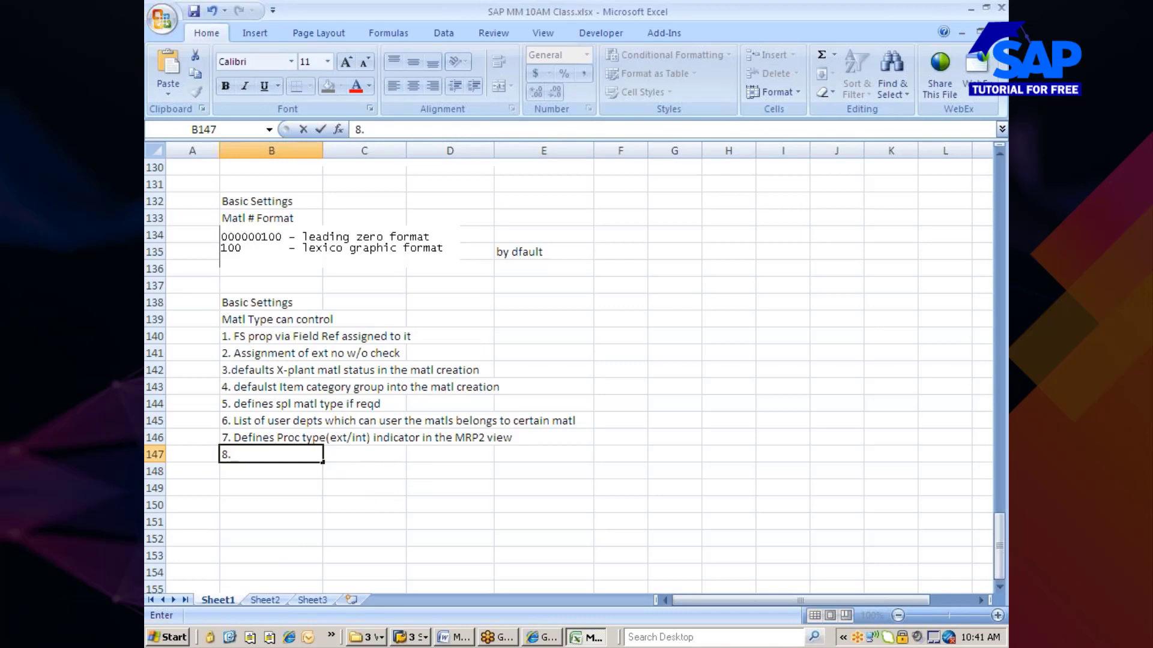
text( To which class)
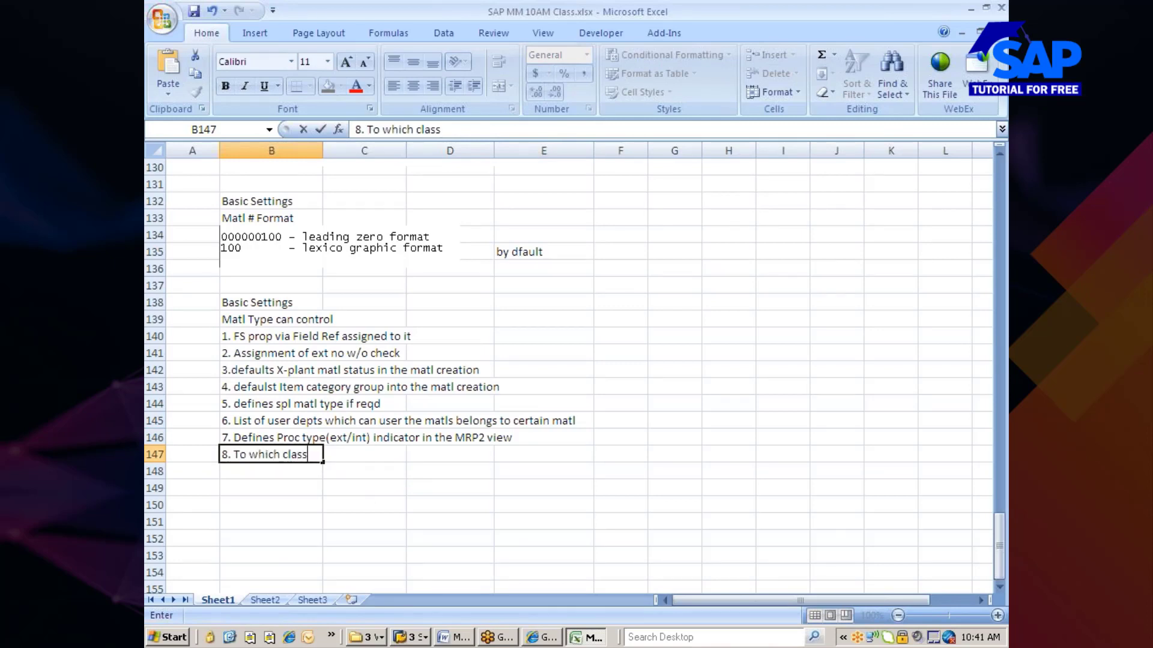
text( & Class type t)
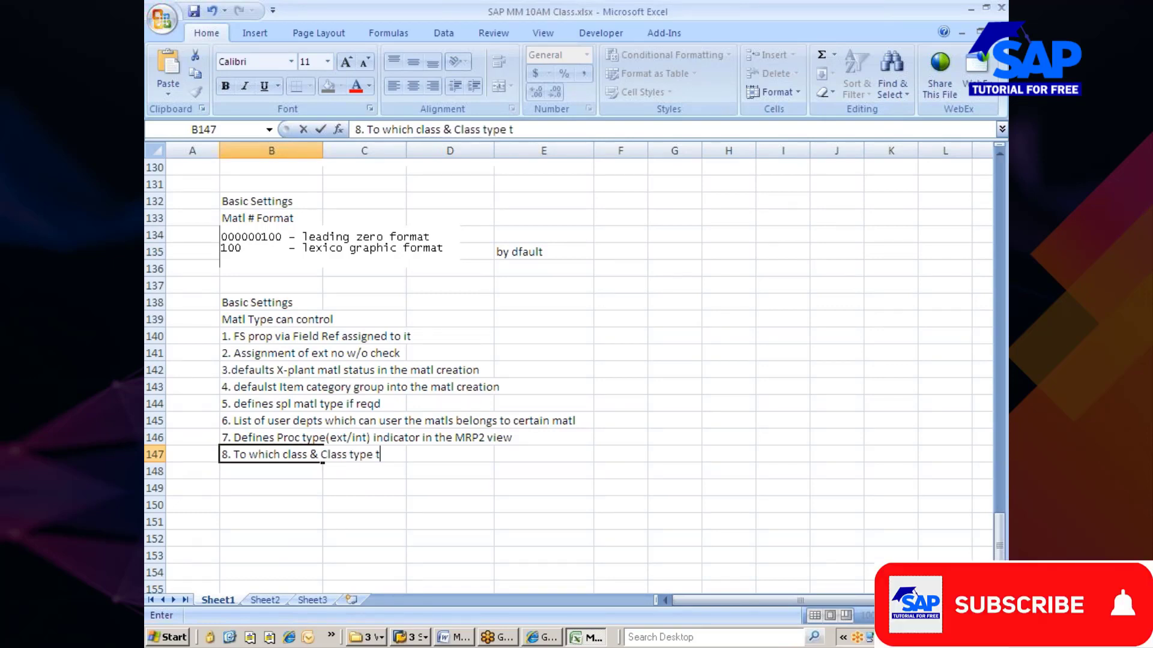
text(hat the matl)
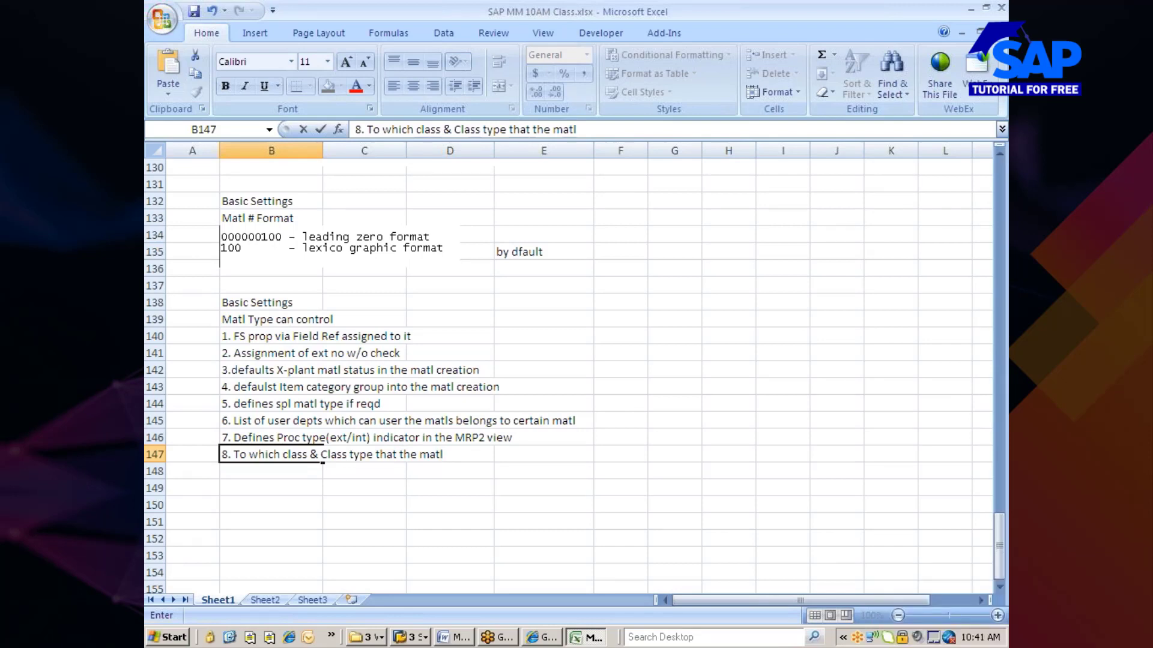
text( can be cl)
key(BackSpace)
key(BackSpace)
key(BackSpace)
key(BackSpace)
key(BackSpace)
key(BackSpace)
key(BackSpace)
key(BackSpace)
key(BackSpace)
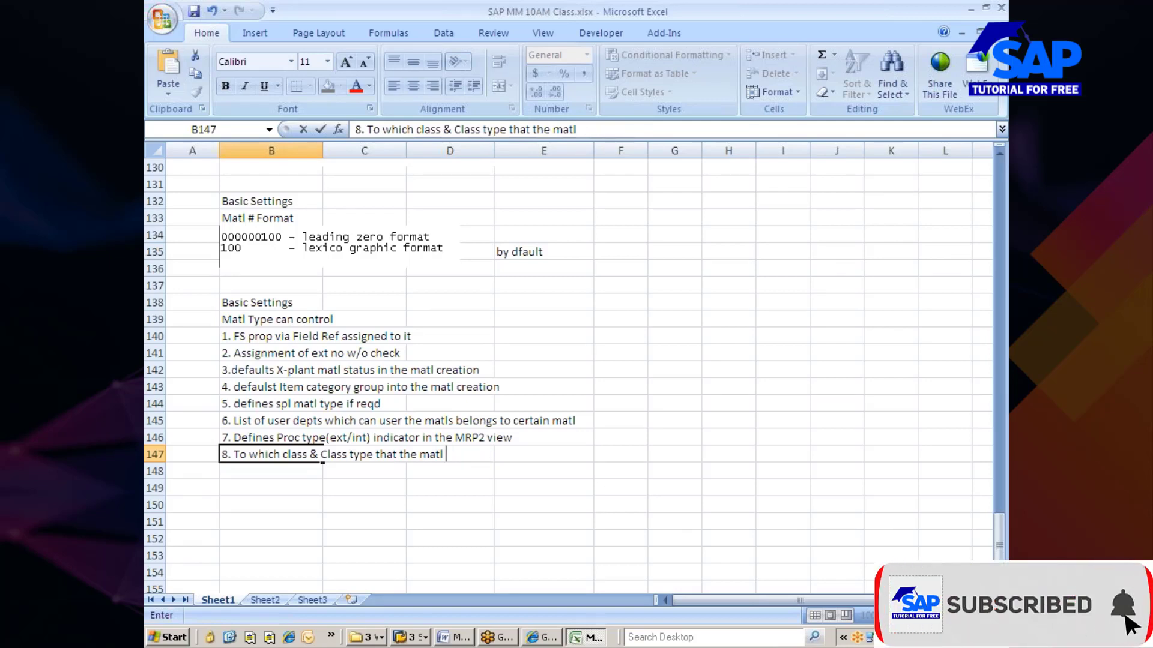
Complete B147 as "8. To which class & Class type that the matl can put into" and start item "9." in B148.
text(c)
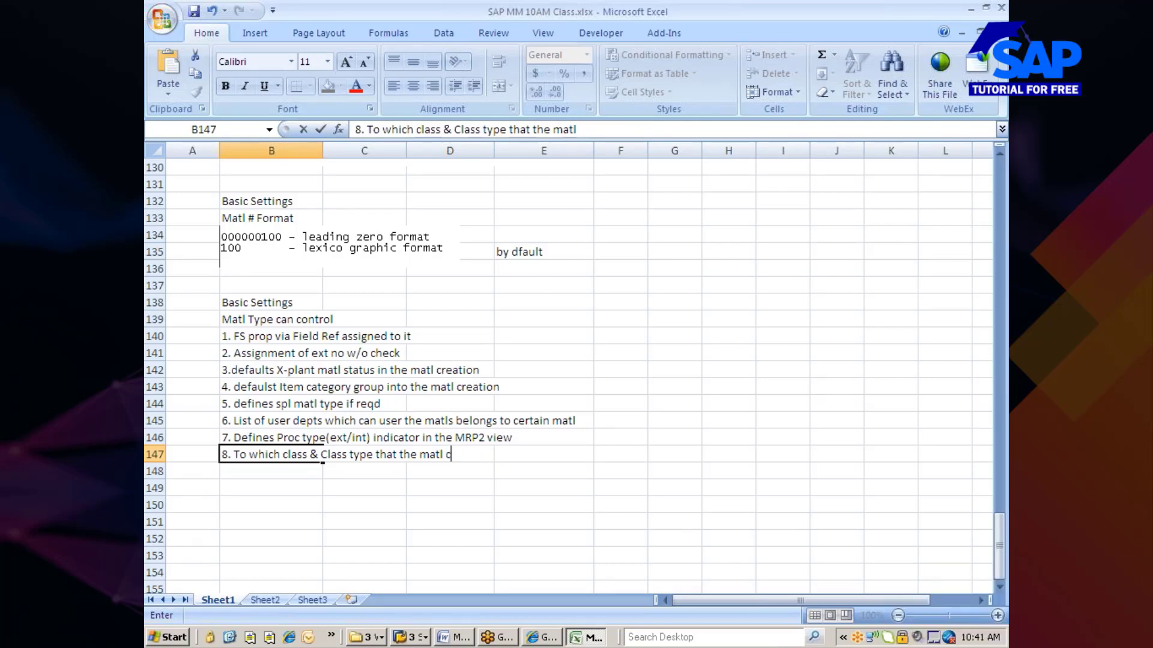
text(an put into)
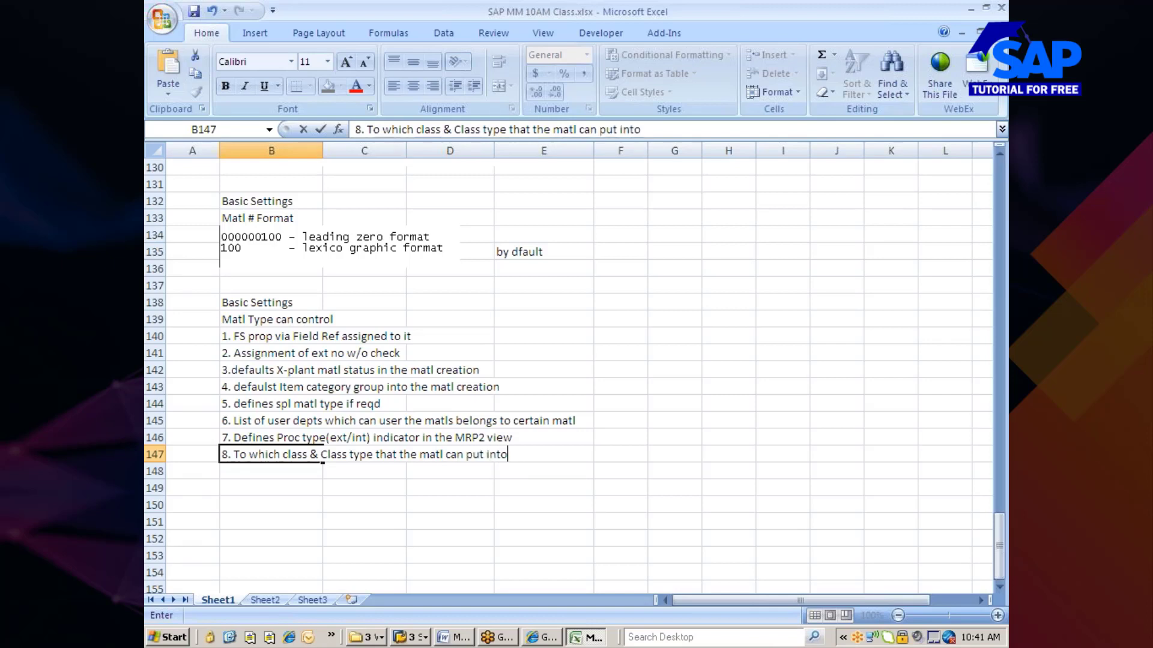
key(Return)
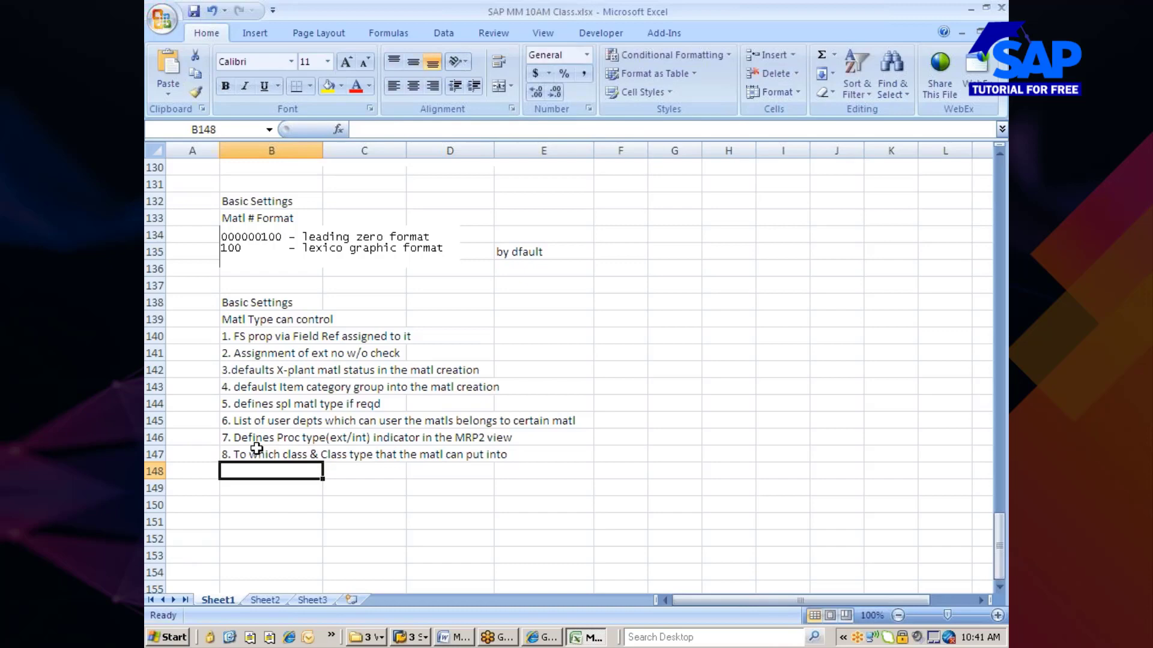
text(9.)
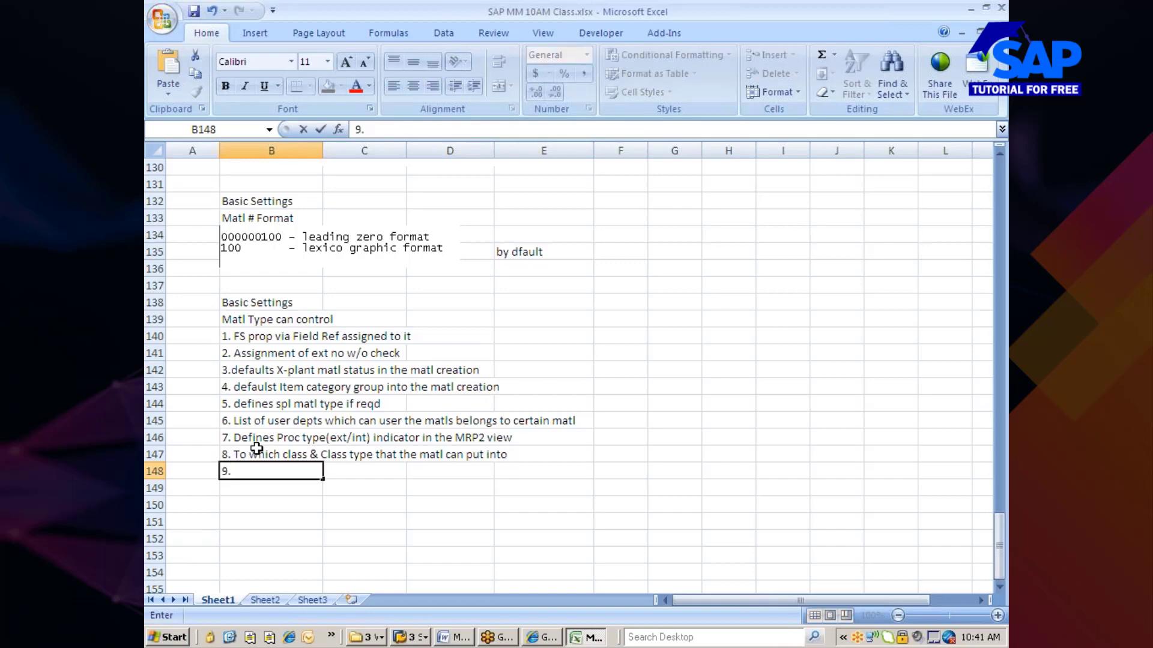
Switch to the SAP material type details and review ZMRO's Valuation settings.
key(alt+Tab)
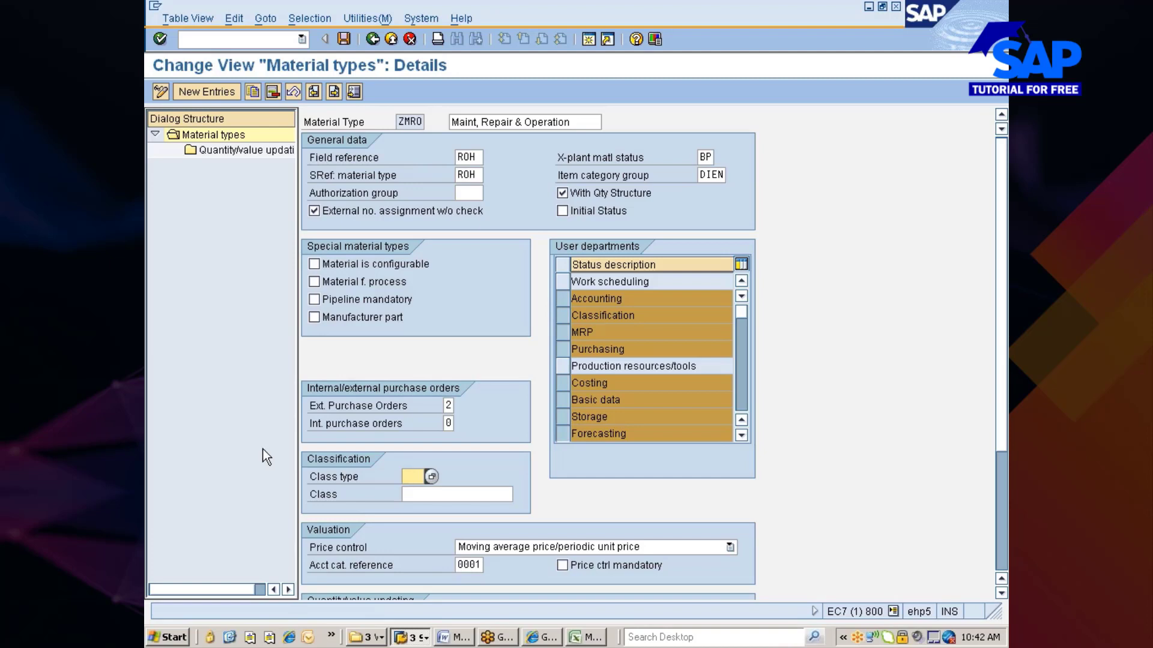
scroll(1005, 456, down, 3)
drag(1005, 451, 1005, 461)
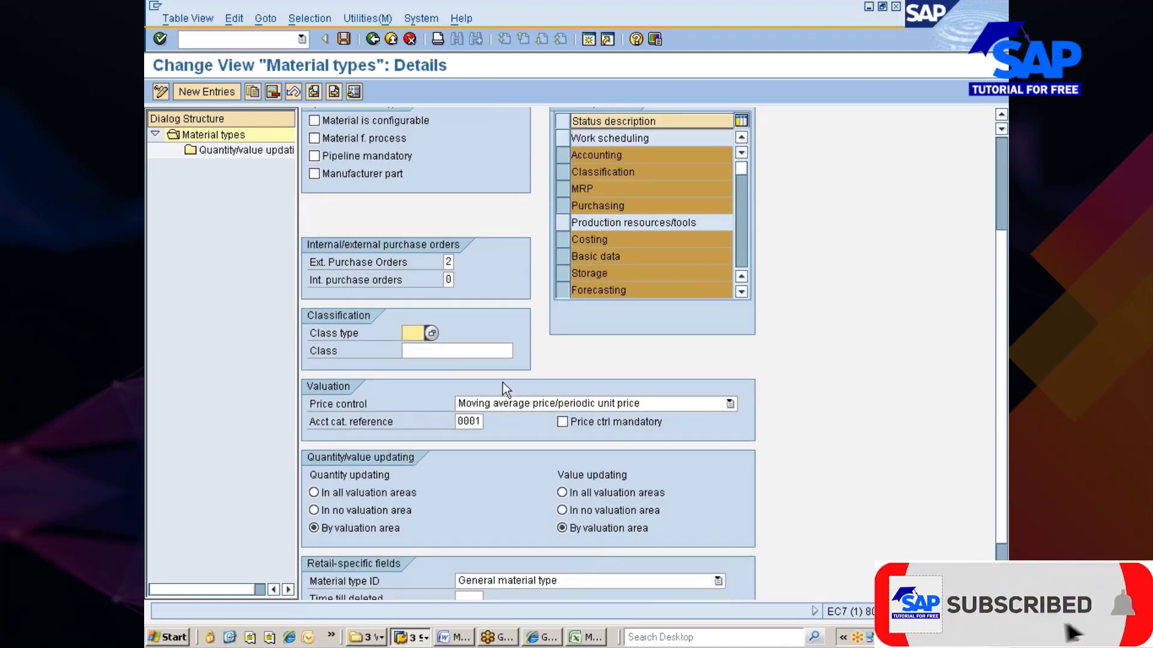
Switch to the Create Material session and open a new material with Basic Data 1, Basic Data 2, Purchasing, General Plant Data / Storage 1 and Accounting 1.
click(411, 637)
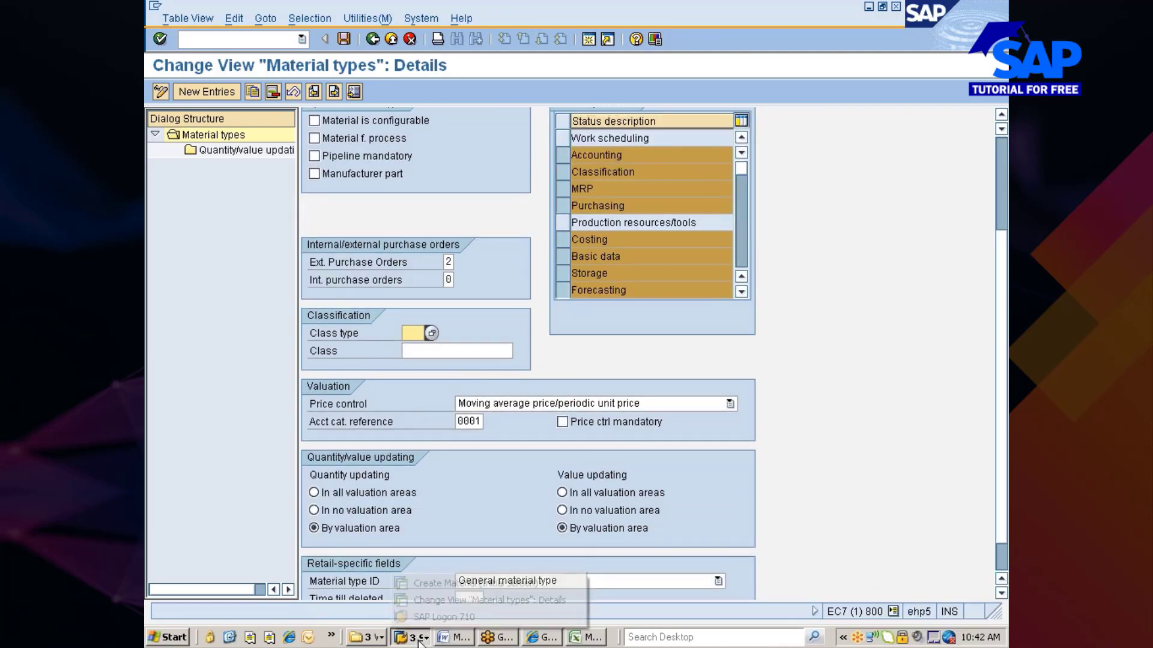
click(448, 584)
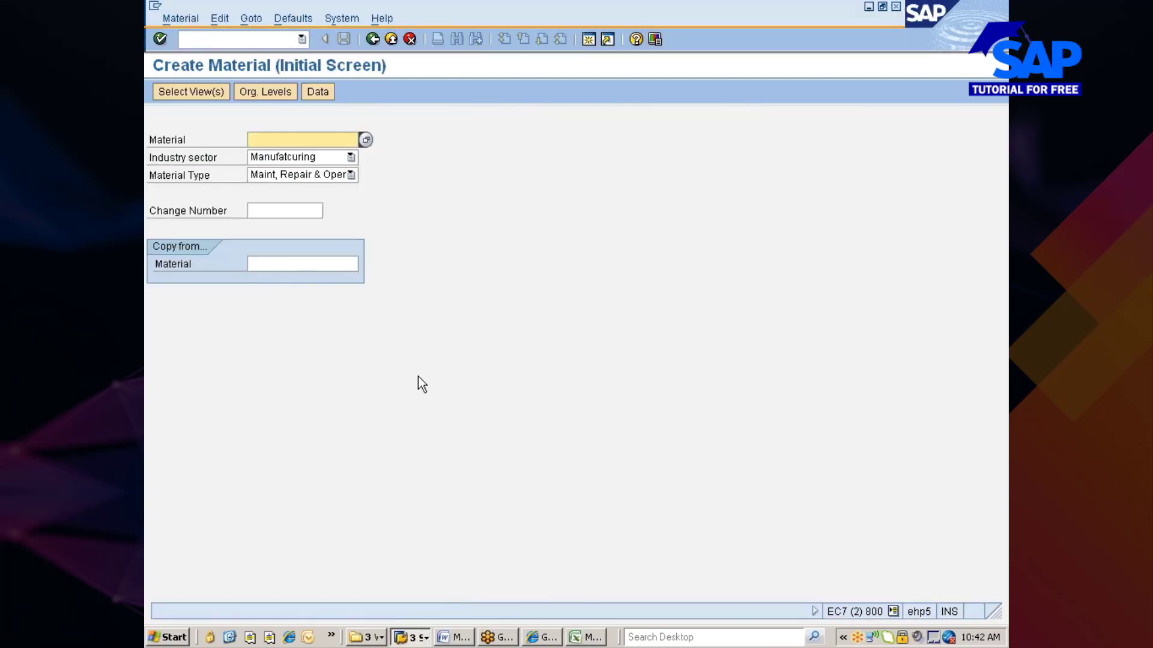
key(Return)
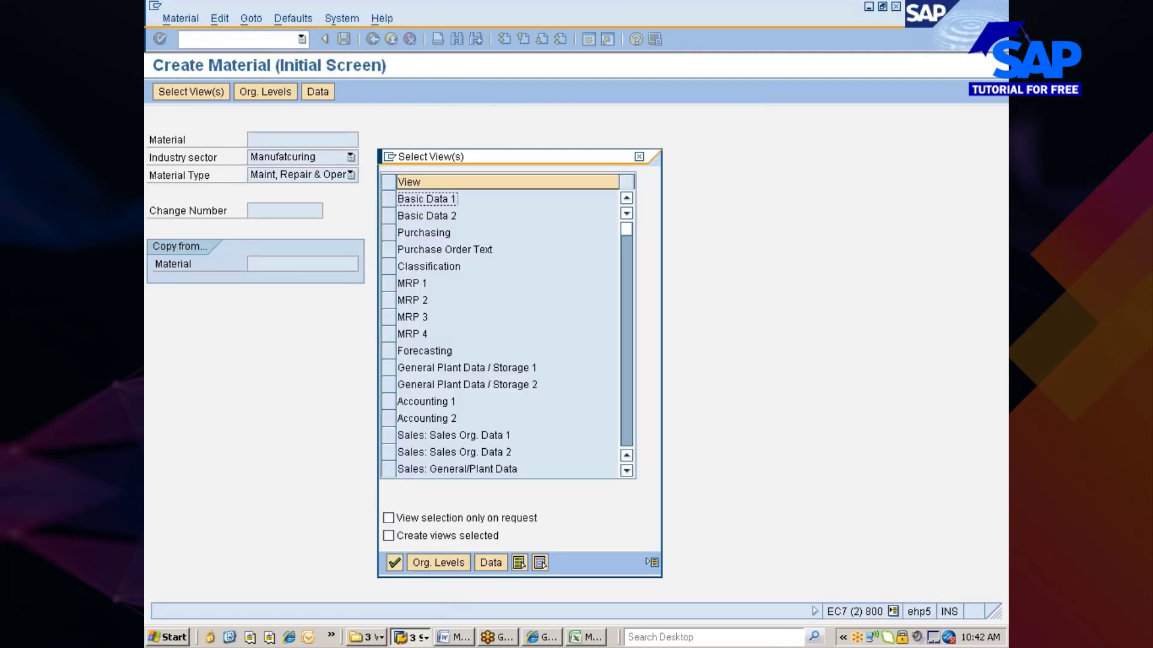
drag(388, 198, 387, 232)
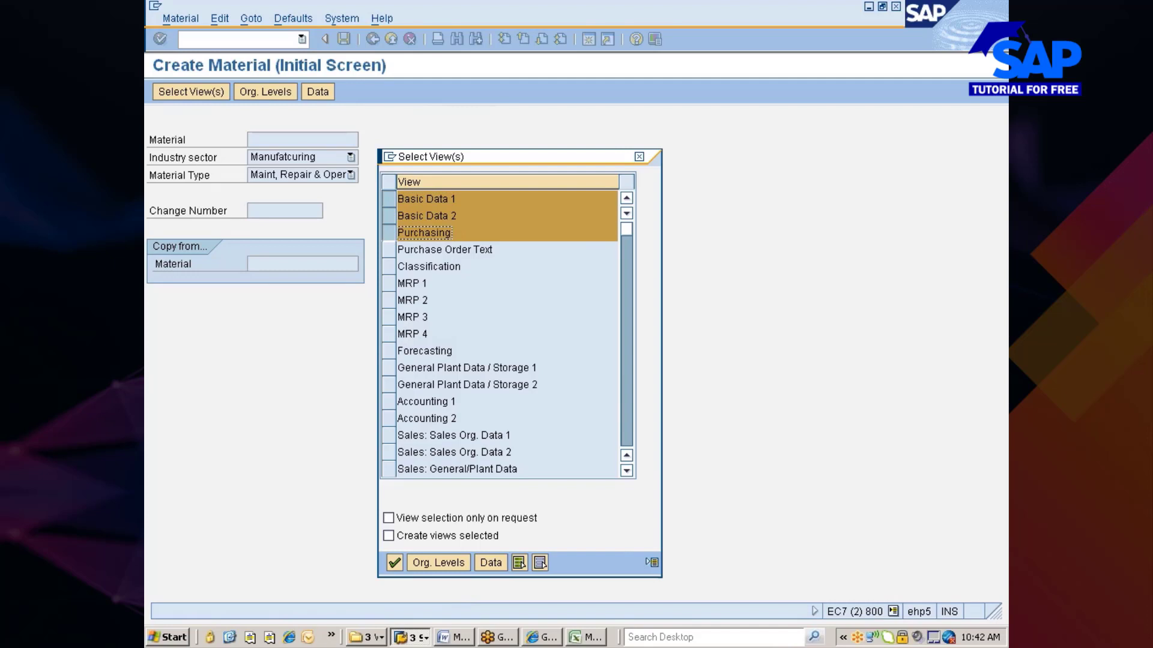
click(389, 402)
click(387, 368)
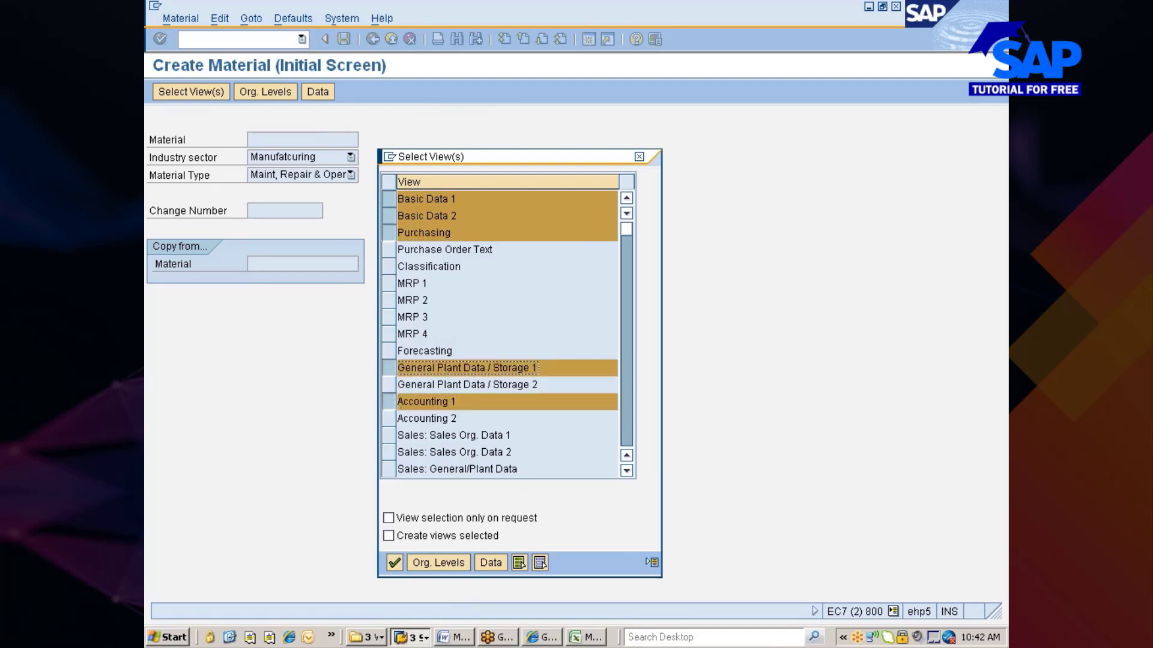
key(Return)
key(Return)
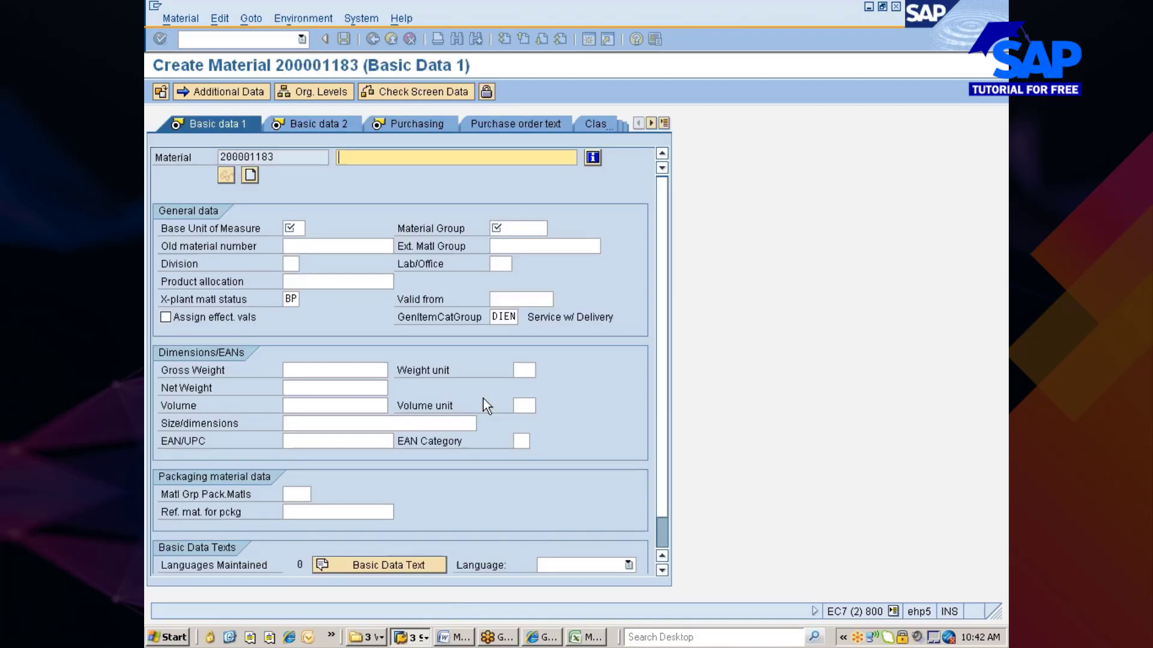
Fill Basic Data 1 with description "oop['op", base unit EA and material group 00108, and continue through Basic Data 2 to Purchasing.
text(oop['op)
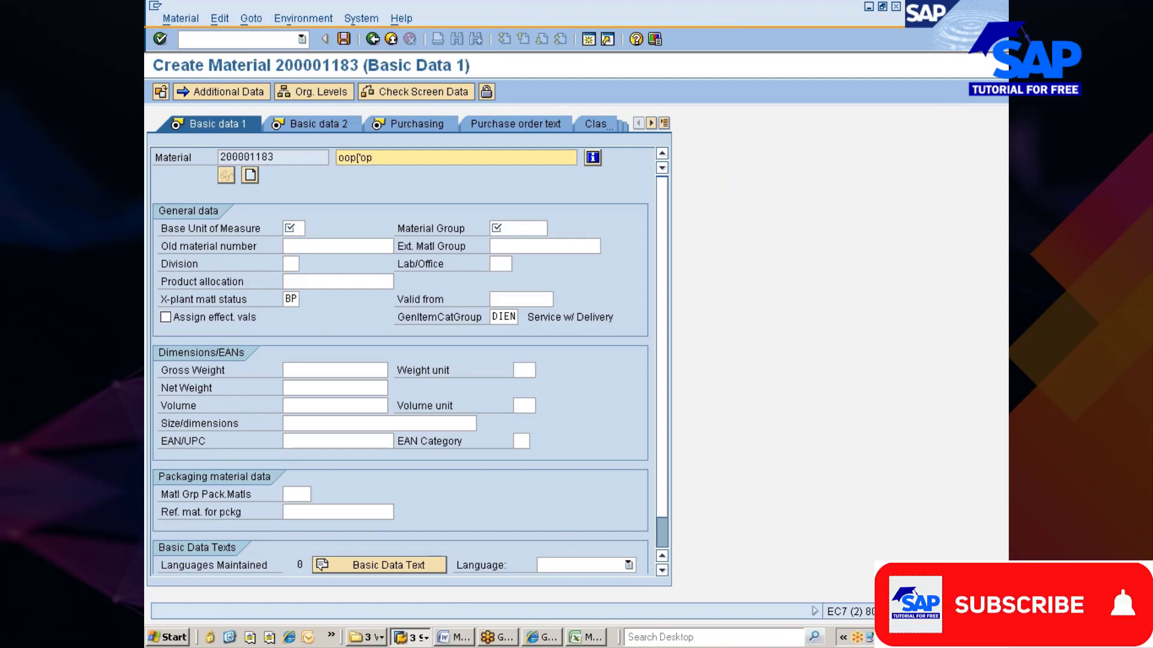
click(293, 228)
click(297, 243)
click(504, 228)
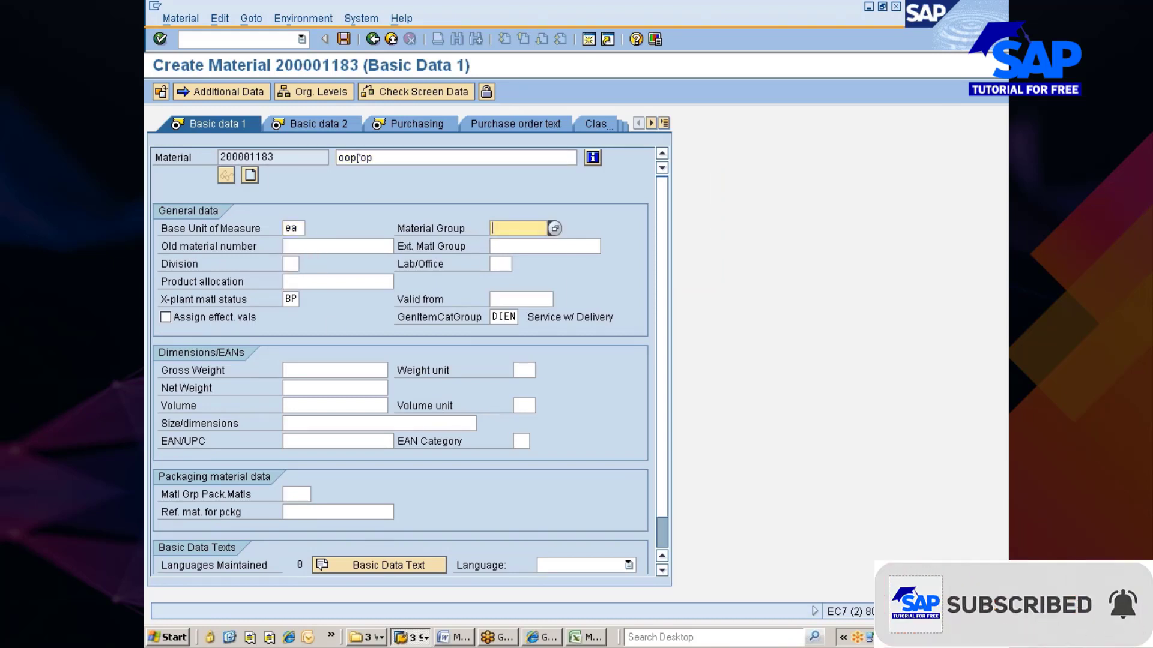
click(502, 242)
key(Return)
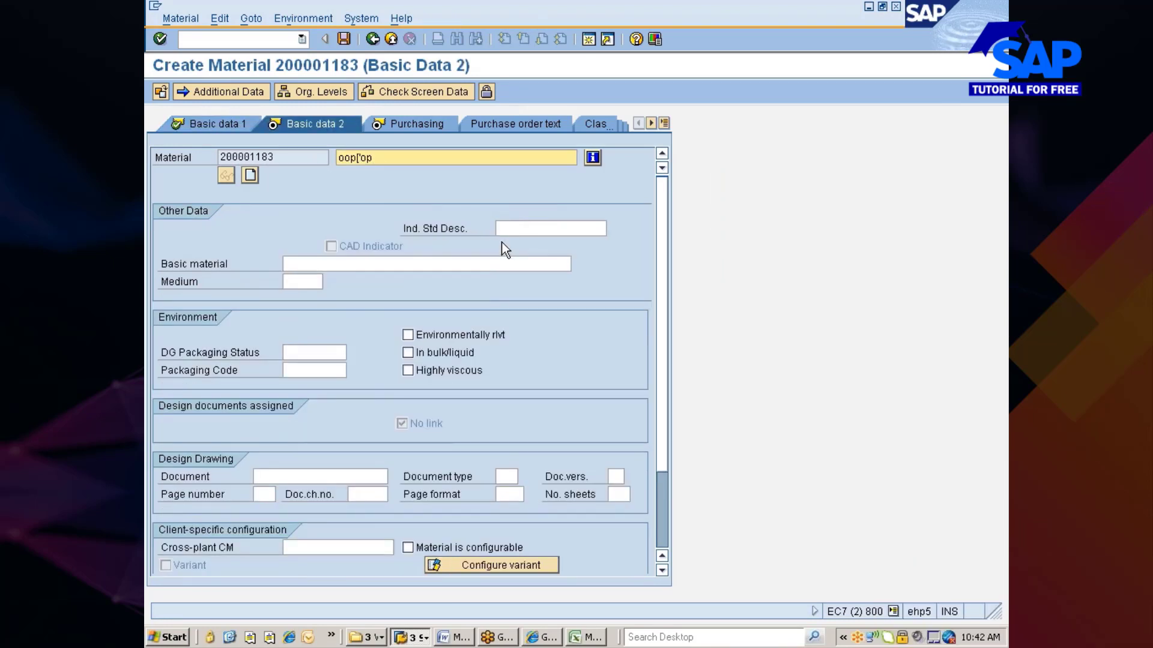
key(Return)
Set purchasing group 002, purchasing value key 1 and GR processing time 1 day, and continue to the Accounting 1 view.
click(291, 263)
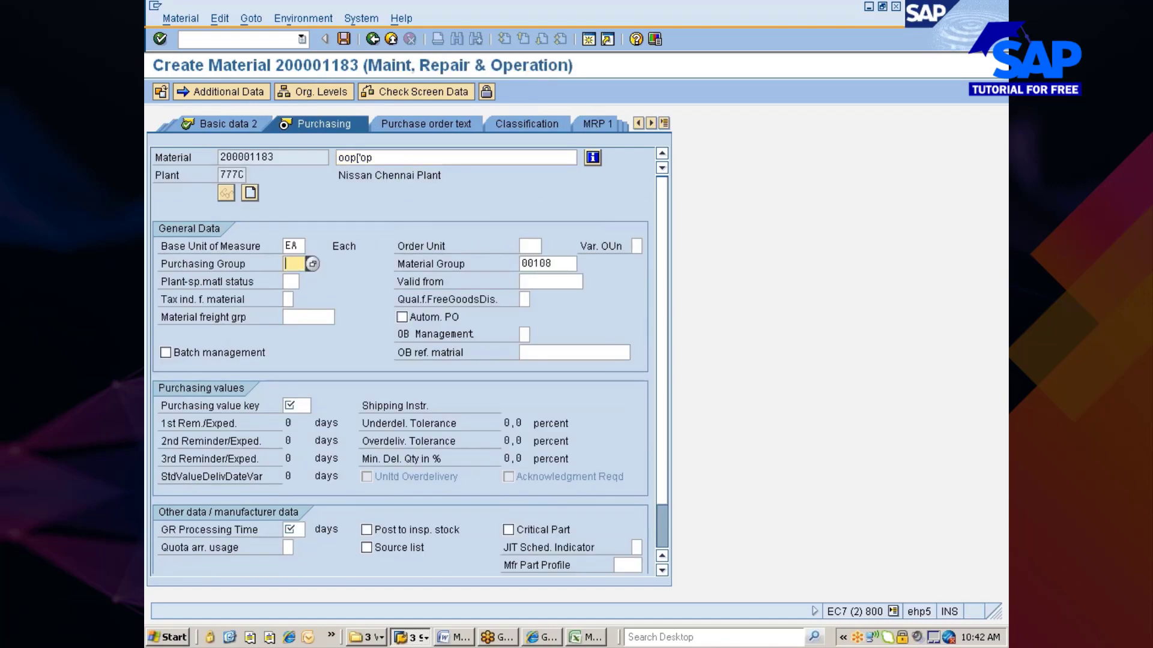
click(300, 274)
key(Return)
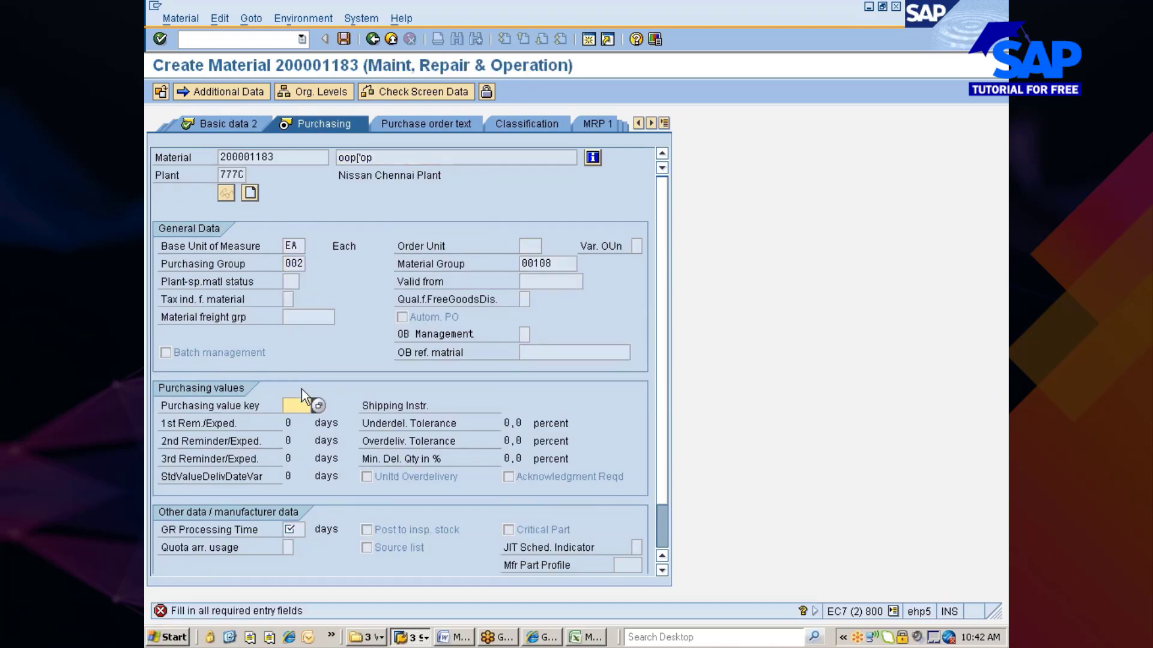
click(295, 405)
key(Return)
key(Return)
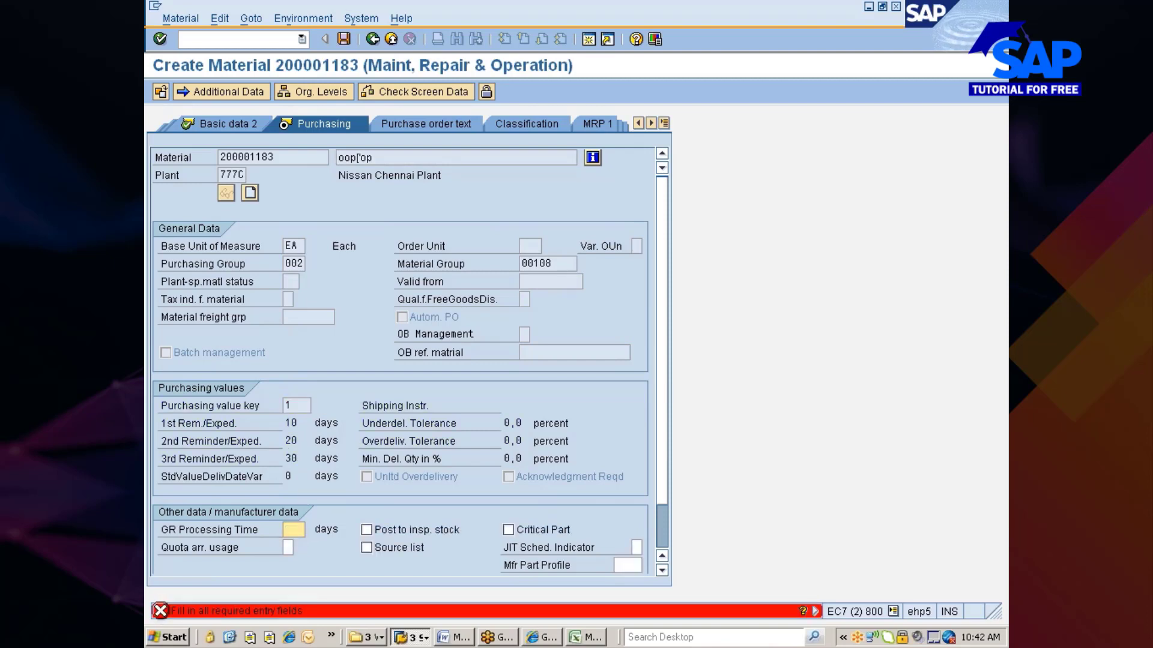
text(1)
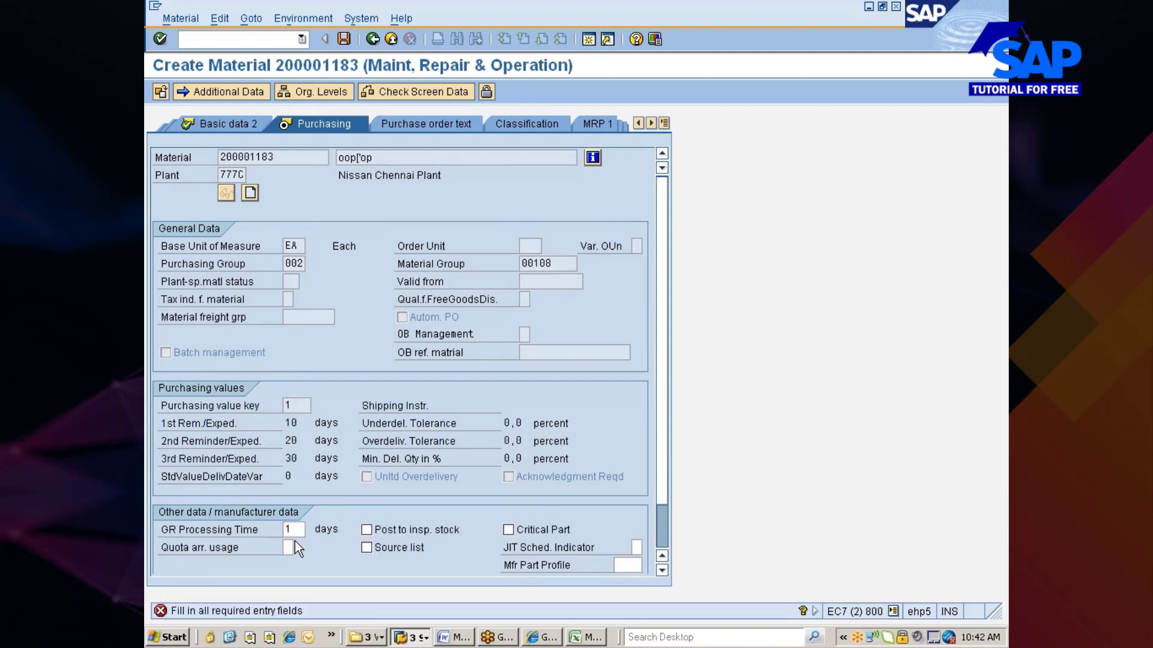
key(Return)
key(Return)
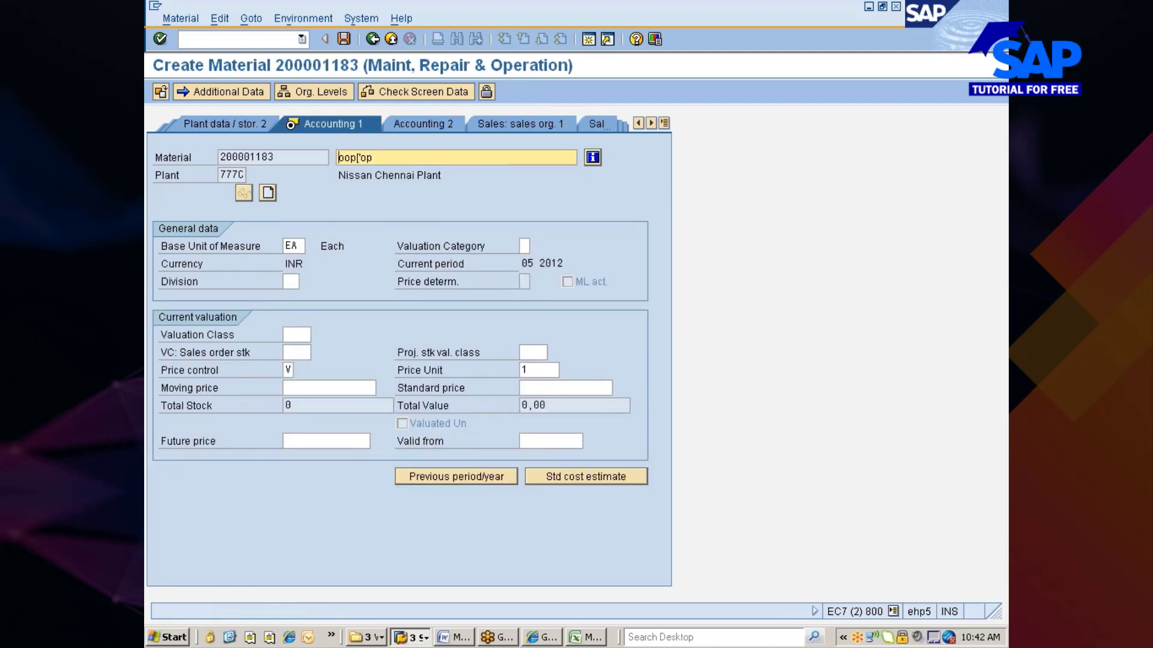
Open the possible entries for Price control in Accounting 1 and move the list aside to compare it with the default.
click(293, 371)
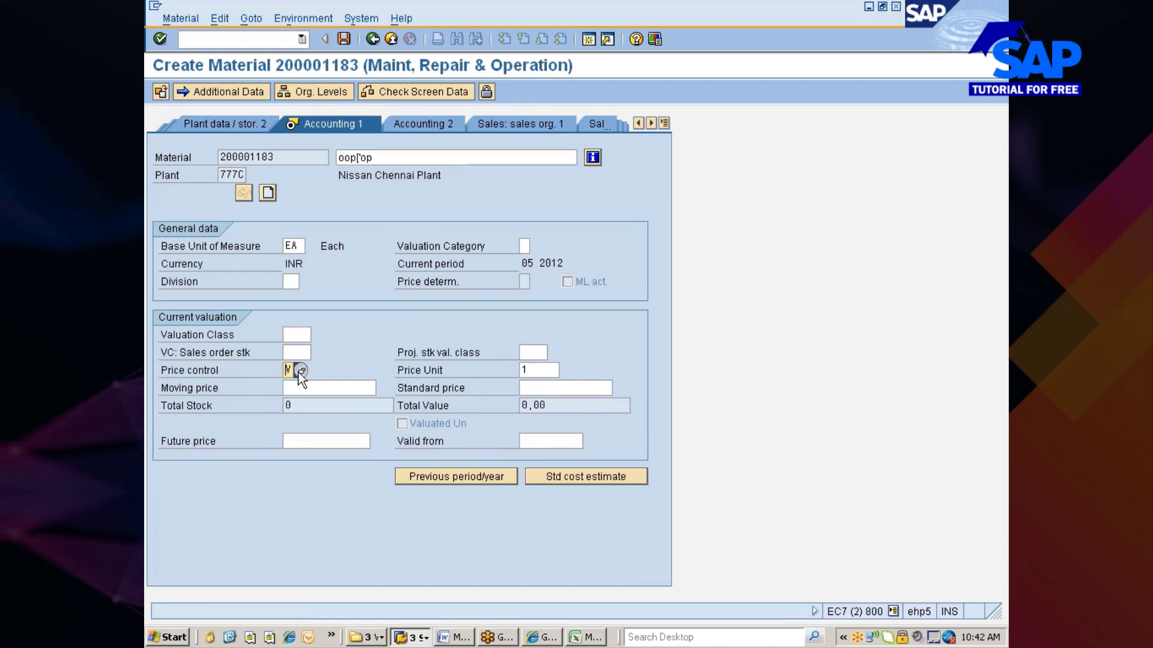
click(301, 371)
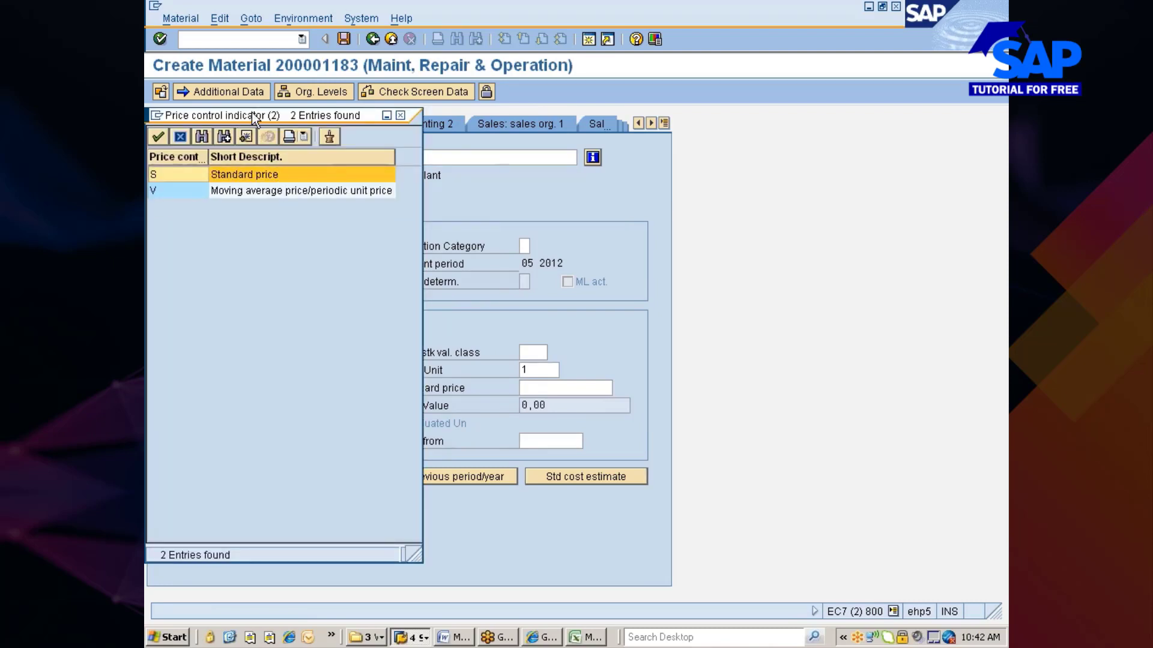
drag(252, 117, 462, 148)
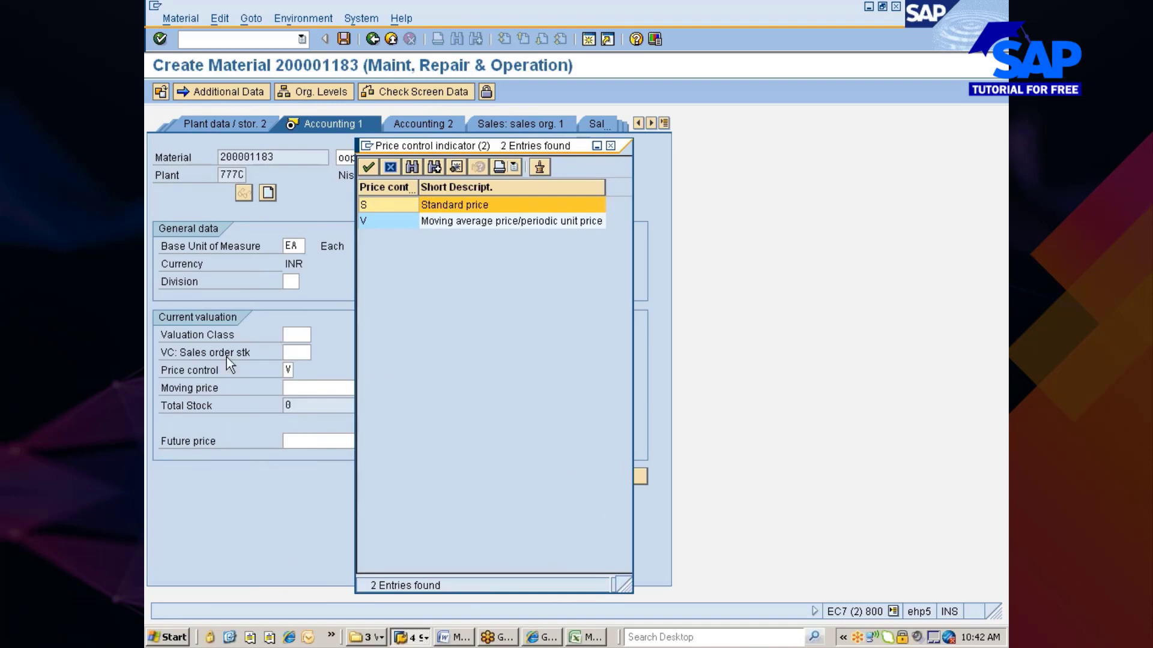
Return to the Excel workbook and continue B148 as "9. Which price control needs to defaulted in the A/Cing view and".
key(alt+Tab)
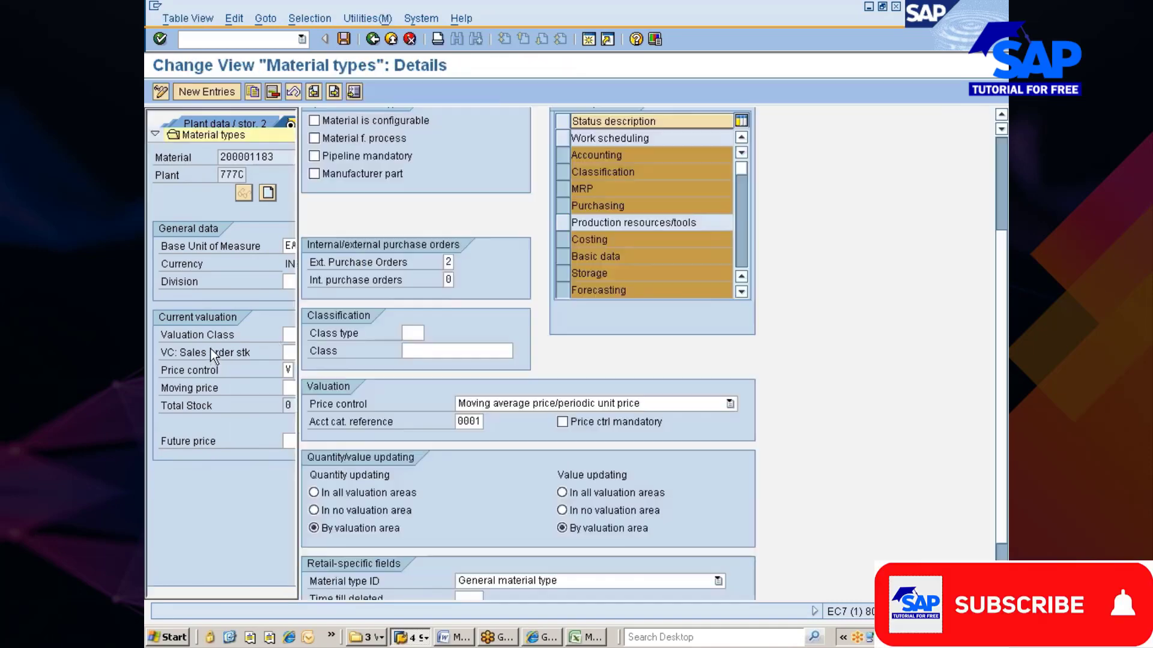
key(alt+Tab)
key(alt+Tab)
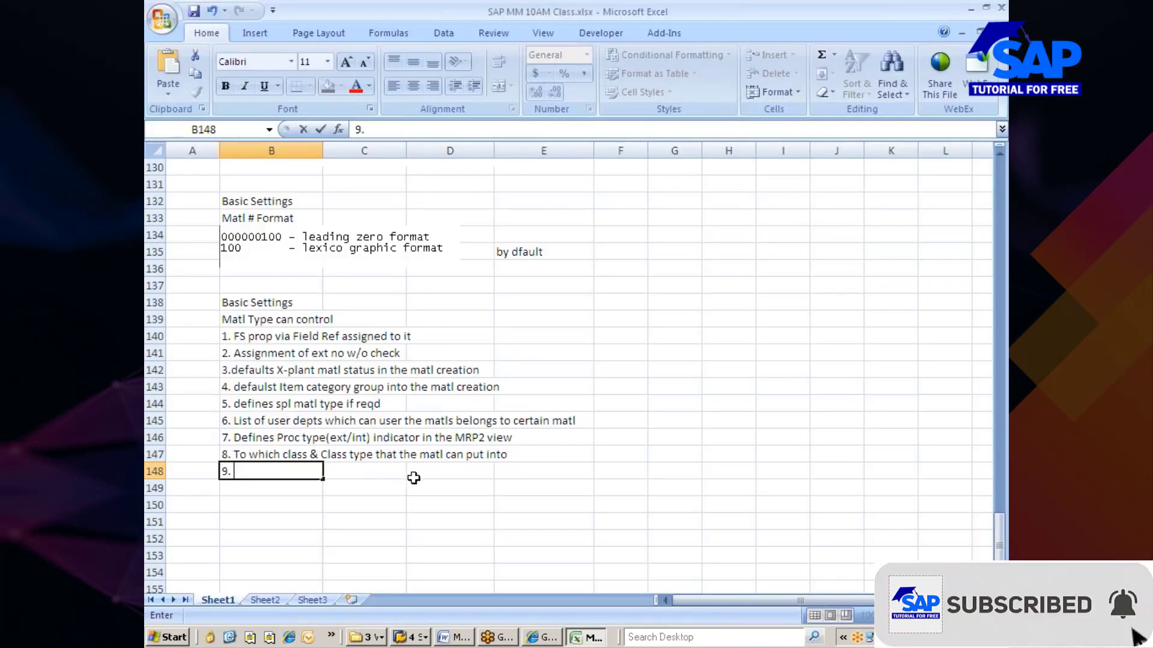
text(W)
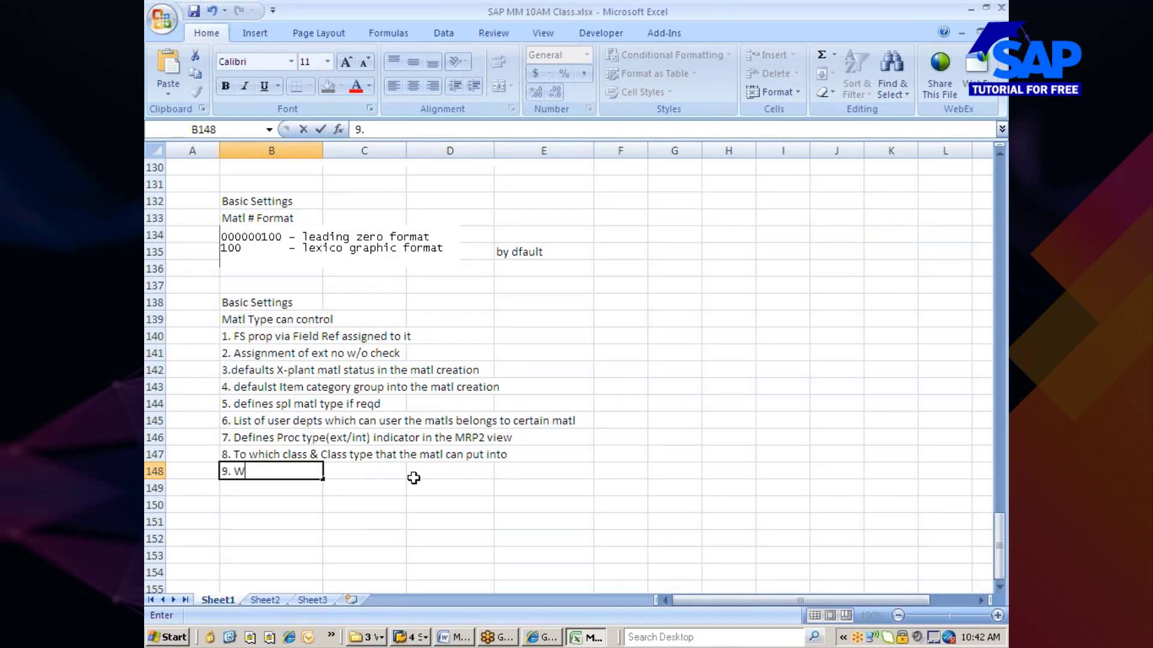
text(hich pro)
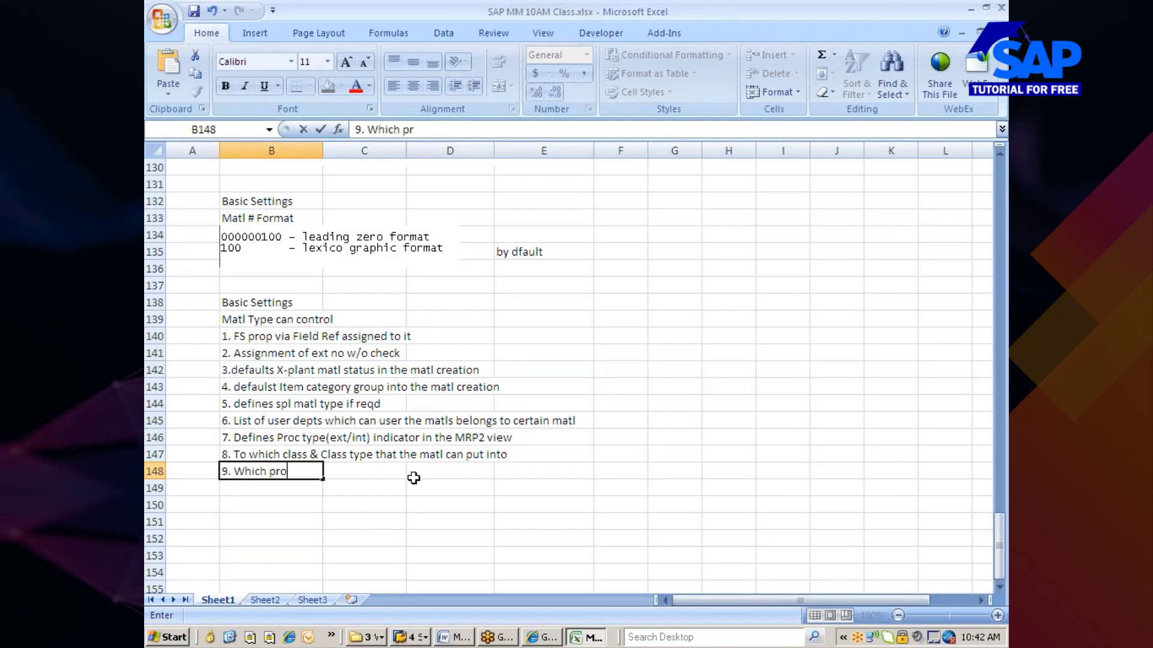
text(ice contriol needs )
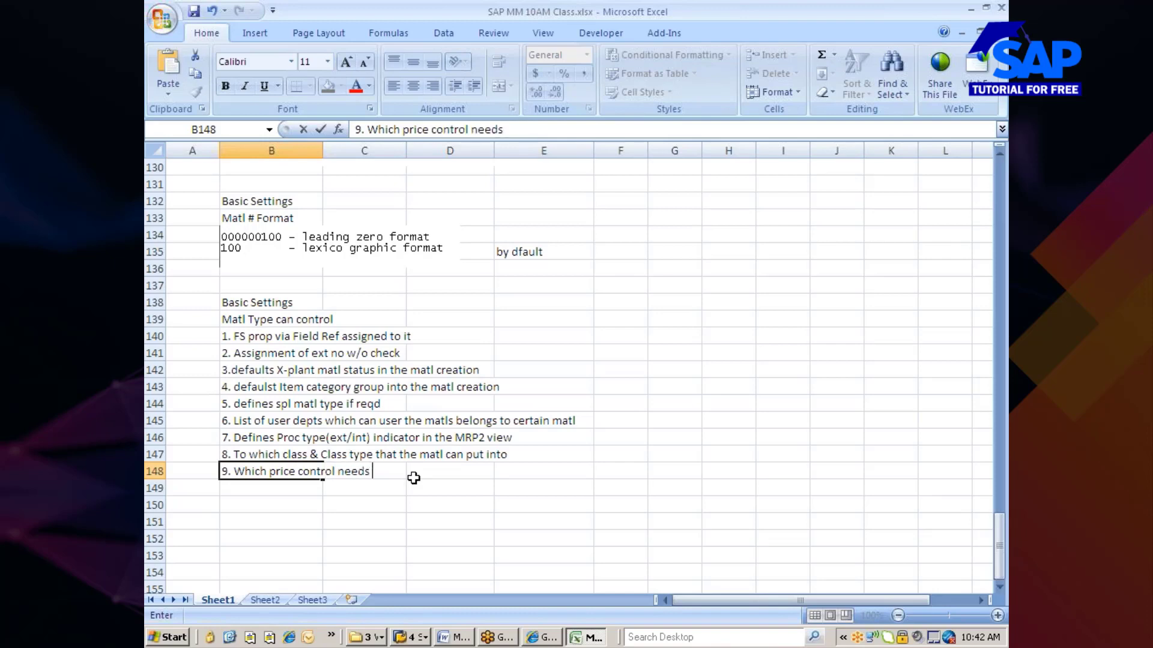
text(to defaul)
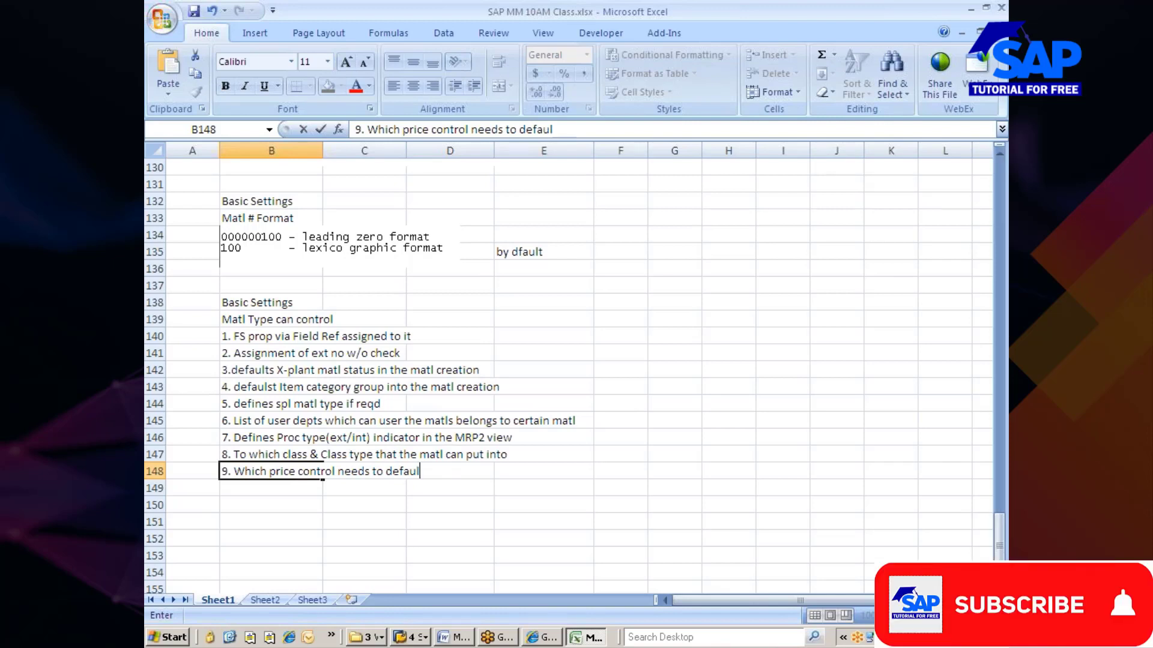
text(ted in t)
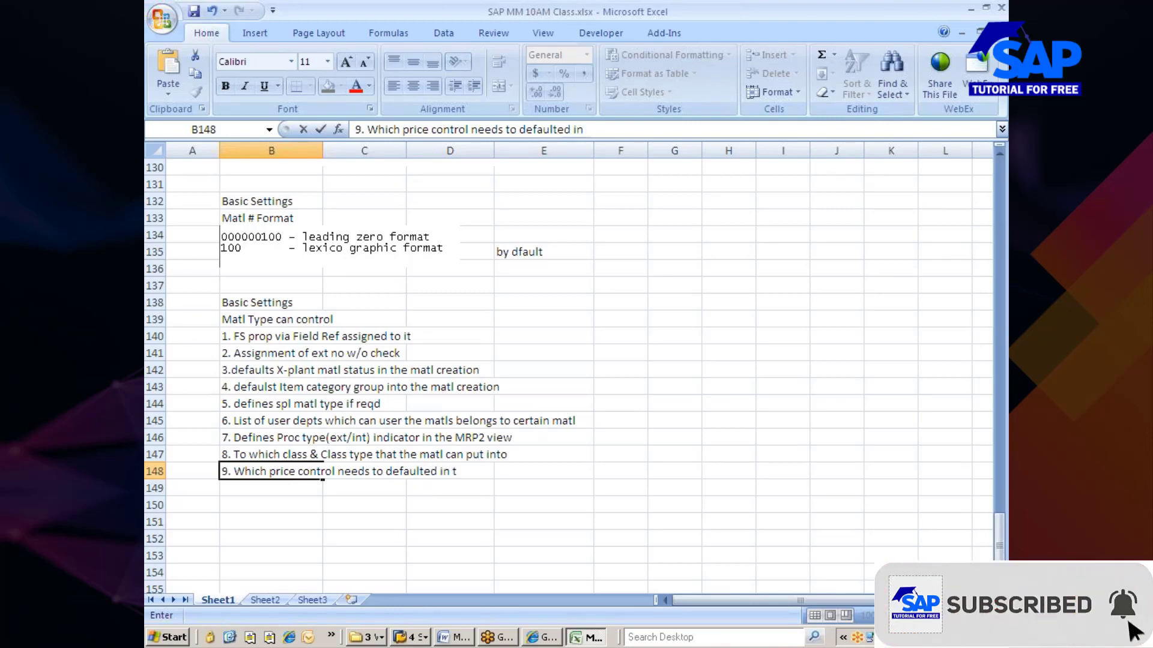
text(he Ac)
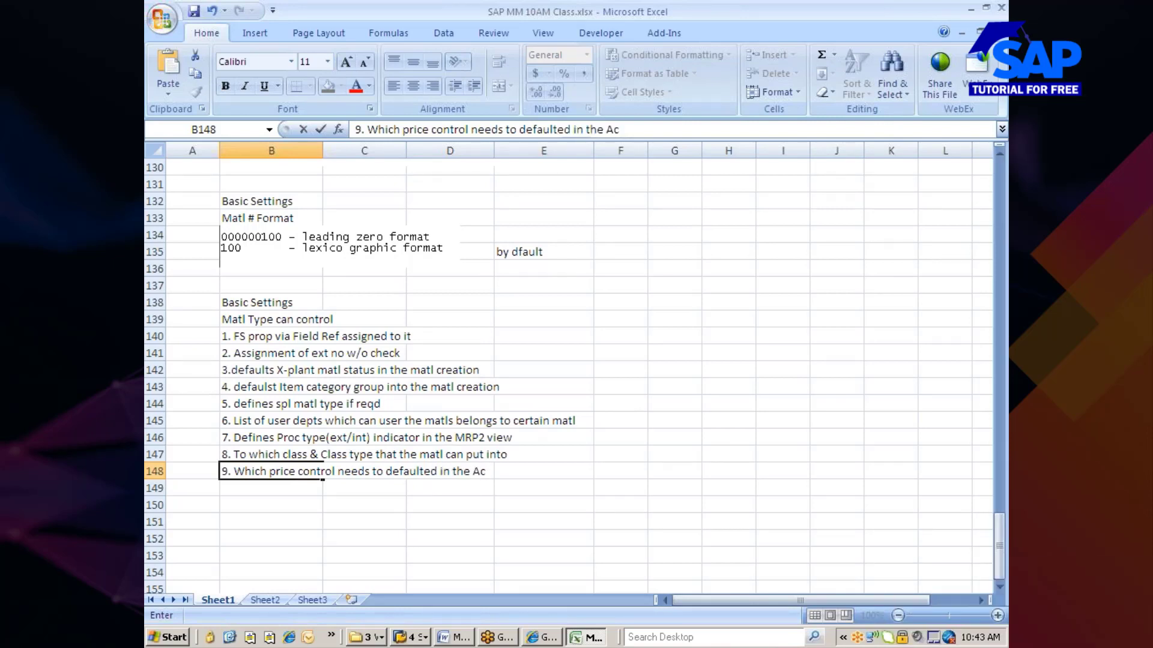
key(BackSpace)
text(/C i)
key(BackSpace)
key(BackSpace)
text(ing view and)
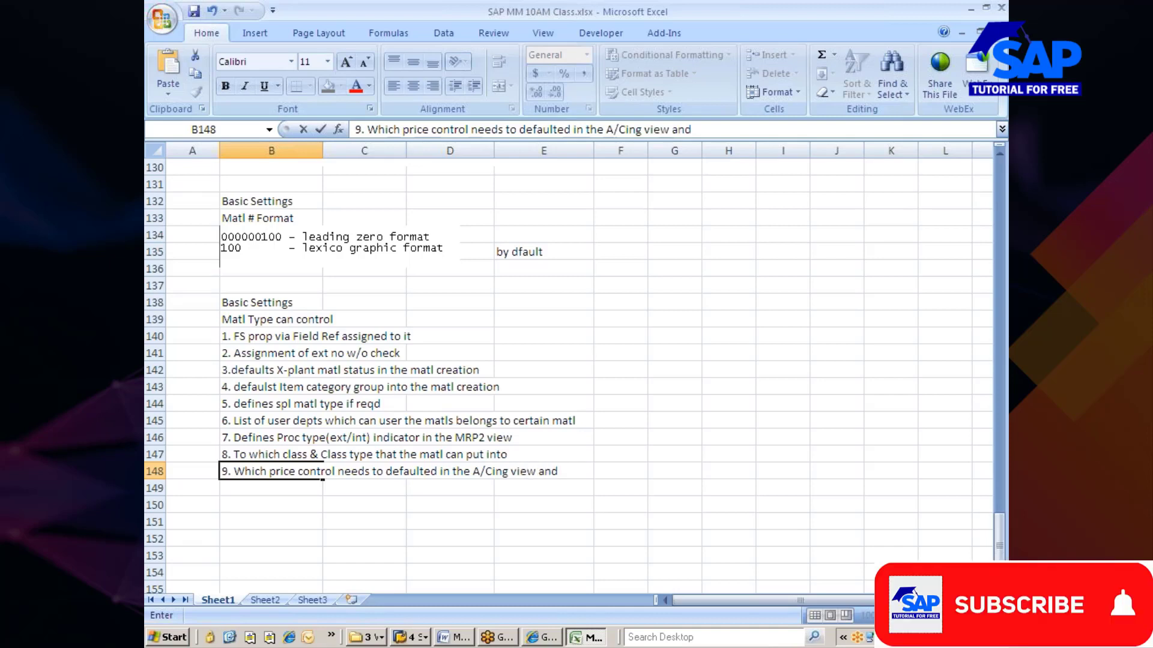
Finish the B148 note with "it can also whether price is mandatory".
text( it can)
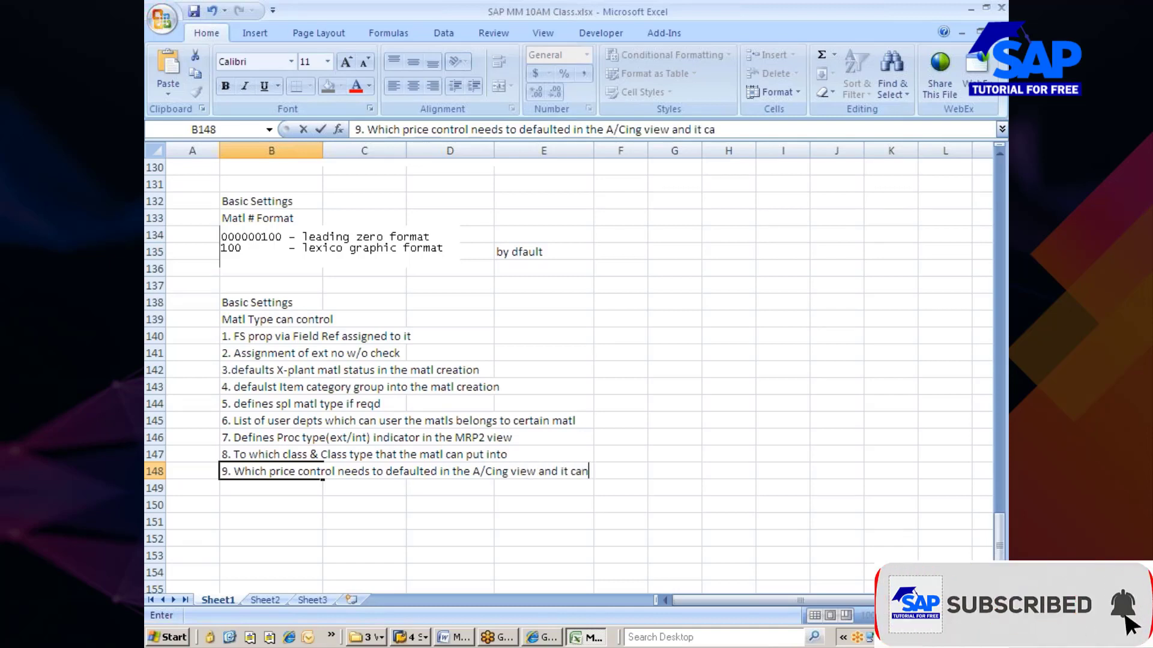
text( also whe)
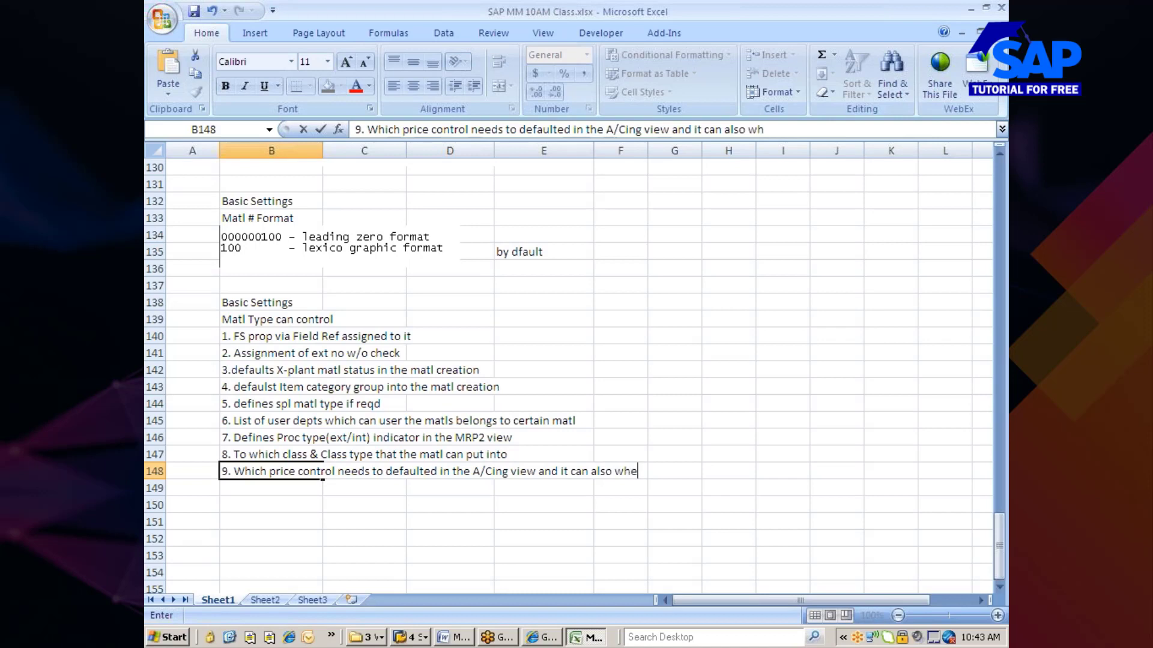
text(ther price is mandat)
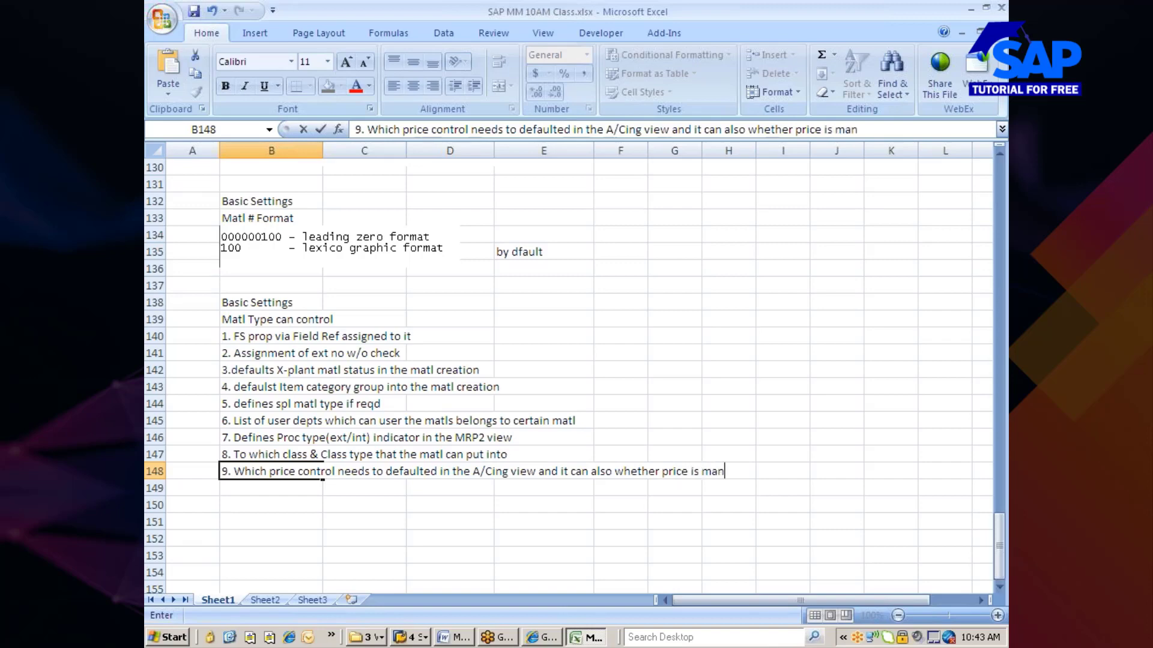
text(ory)
key(Return)
Switch to the Create Material session, choose price control V and valuation class 3000, and proceed past Accounting 1 without a moving price.
key(alt+Tab)
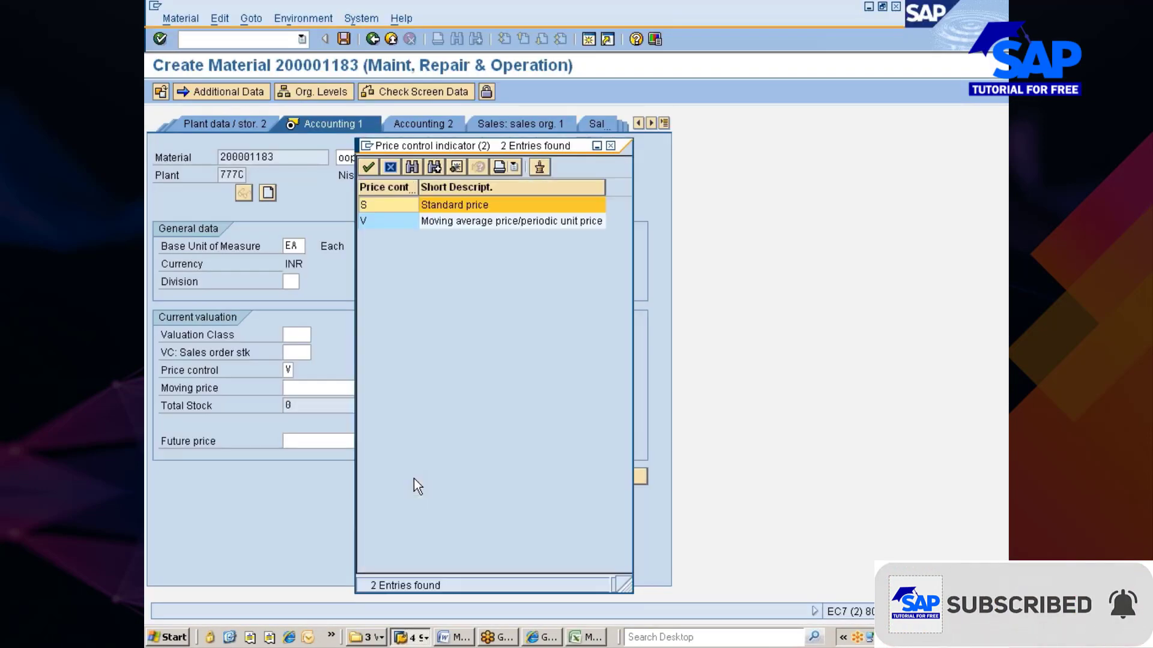
double_click(388, 226)
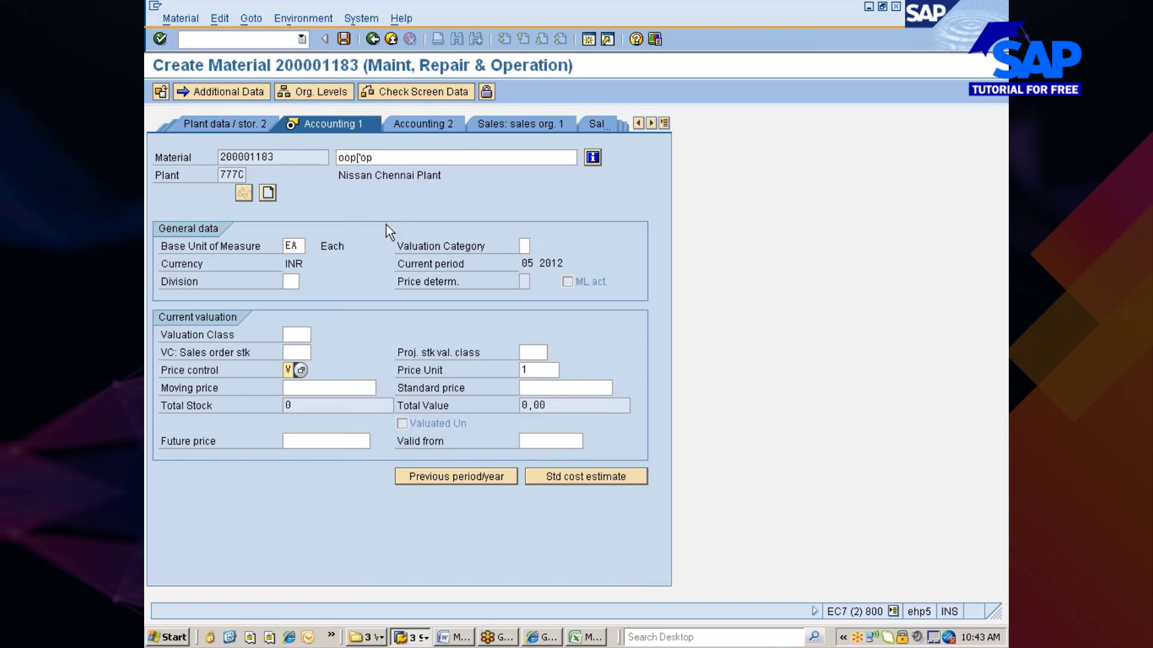
key(Return)
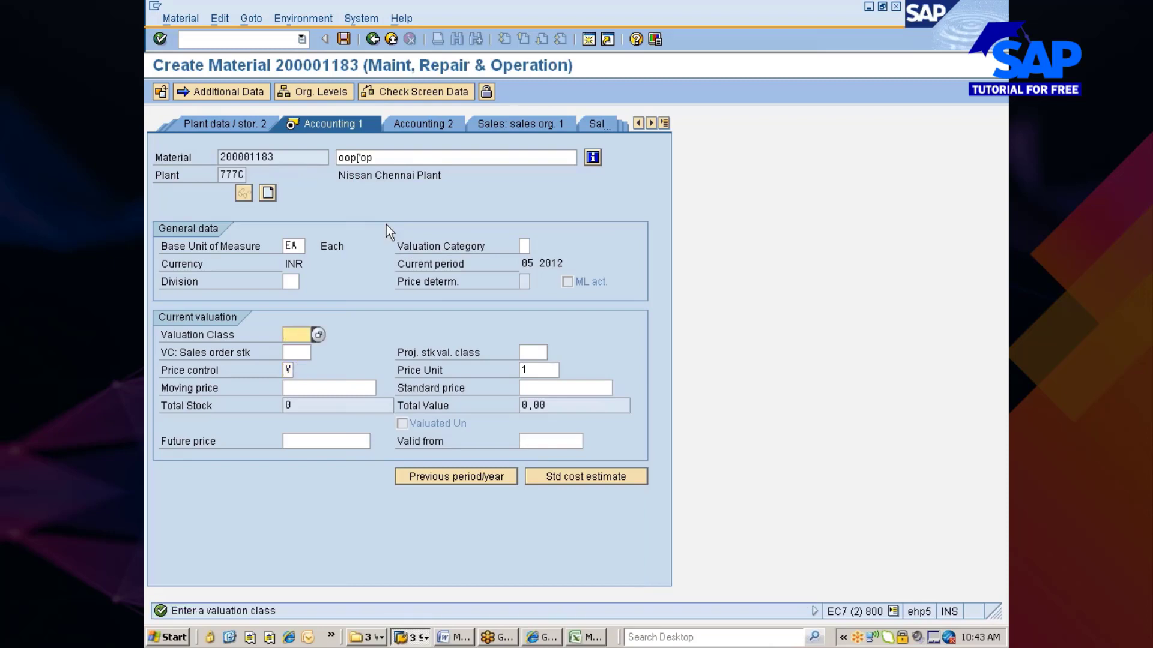
click(318, 334)
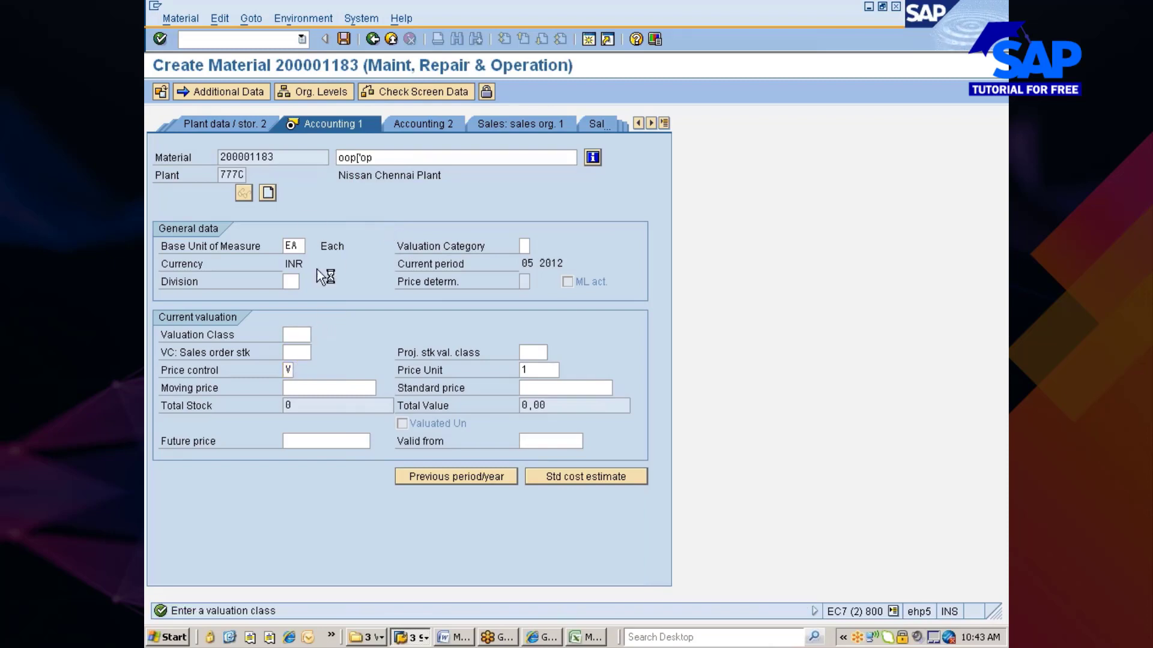
double_click(243, 138)
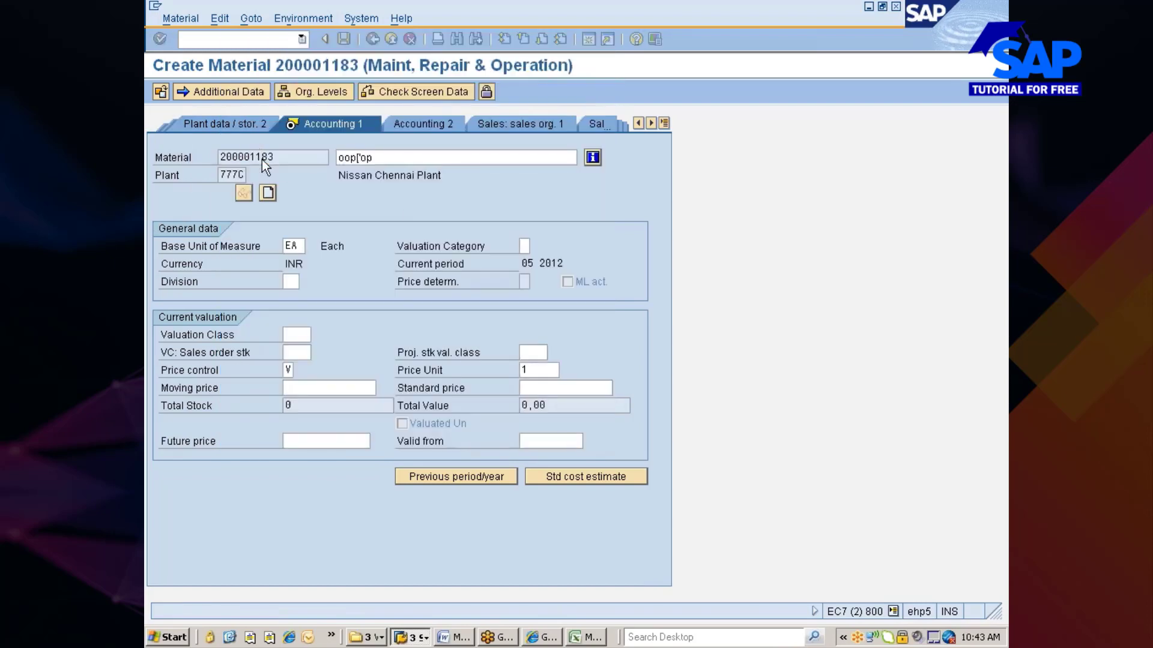
key(Return)
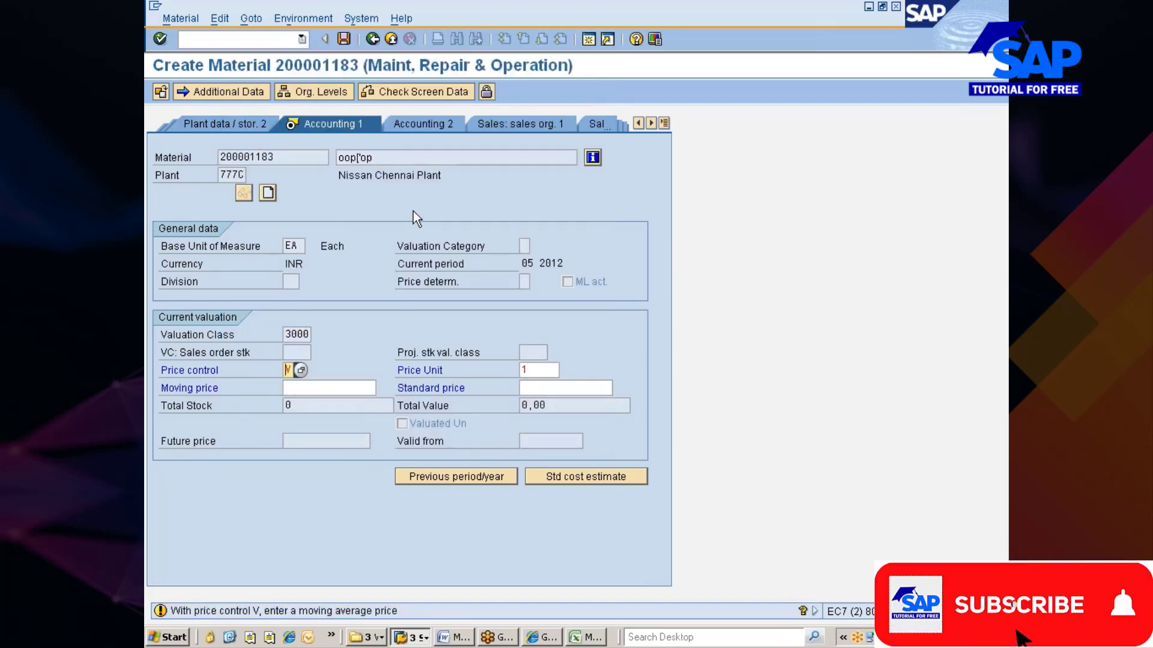
key(Return)
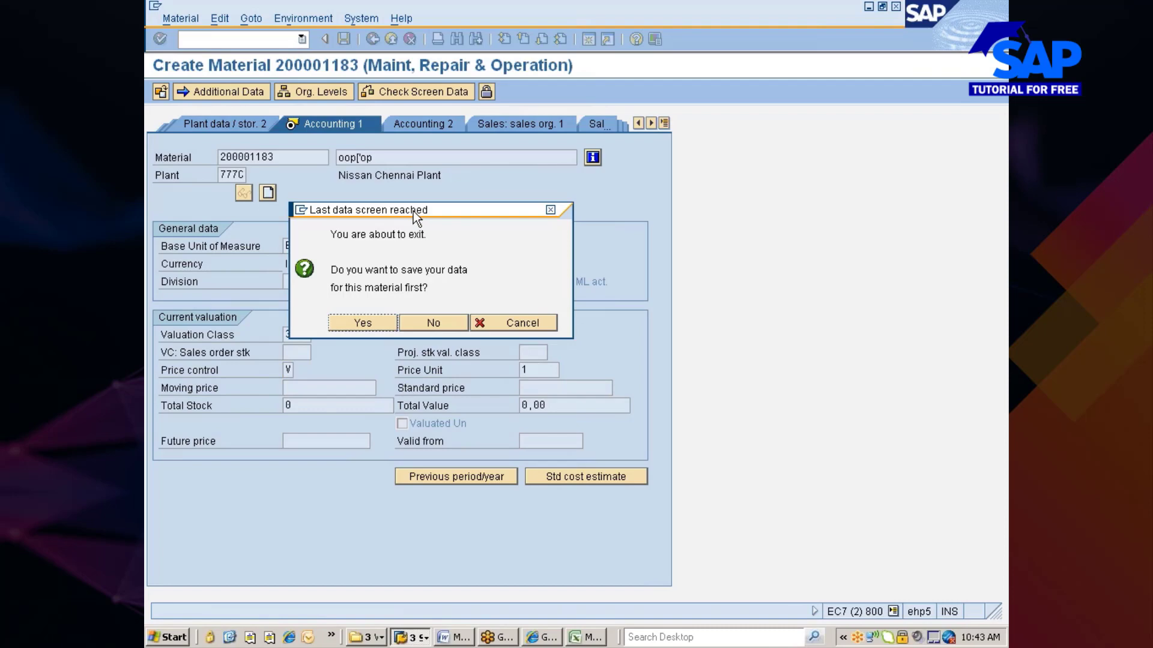
Switch to the material type details, make price control mandatory under Valuation, and return to the Create Material session.
key(alt+Tab)
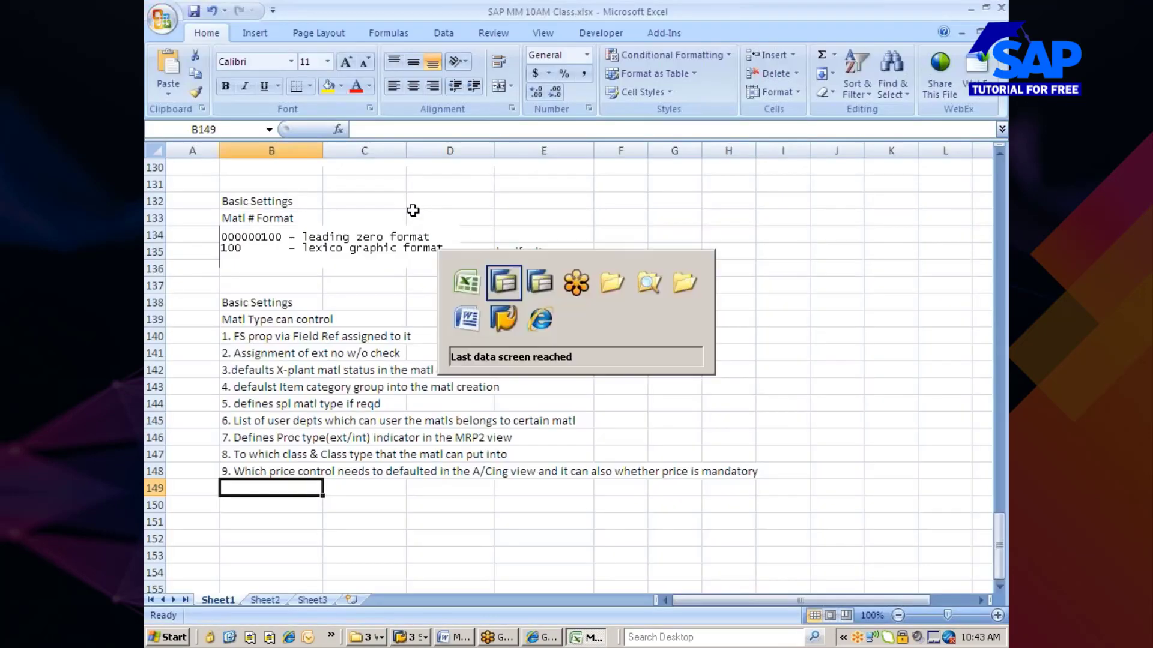
key(alt+Tab)
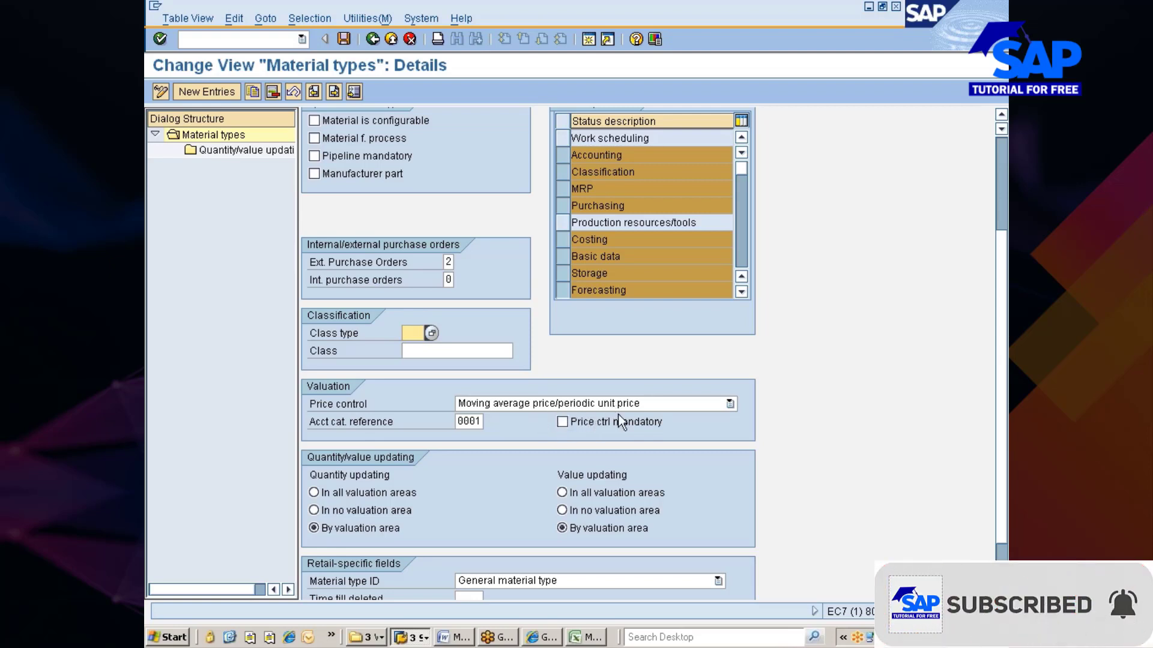
click(563, 421)
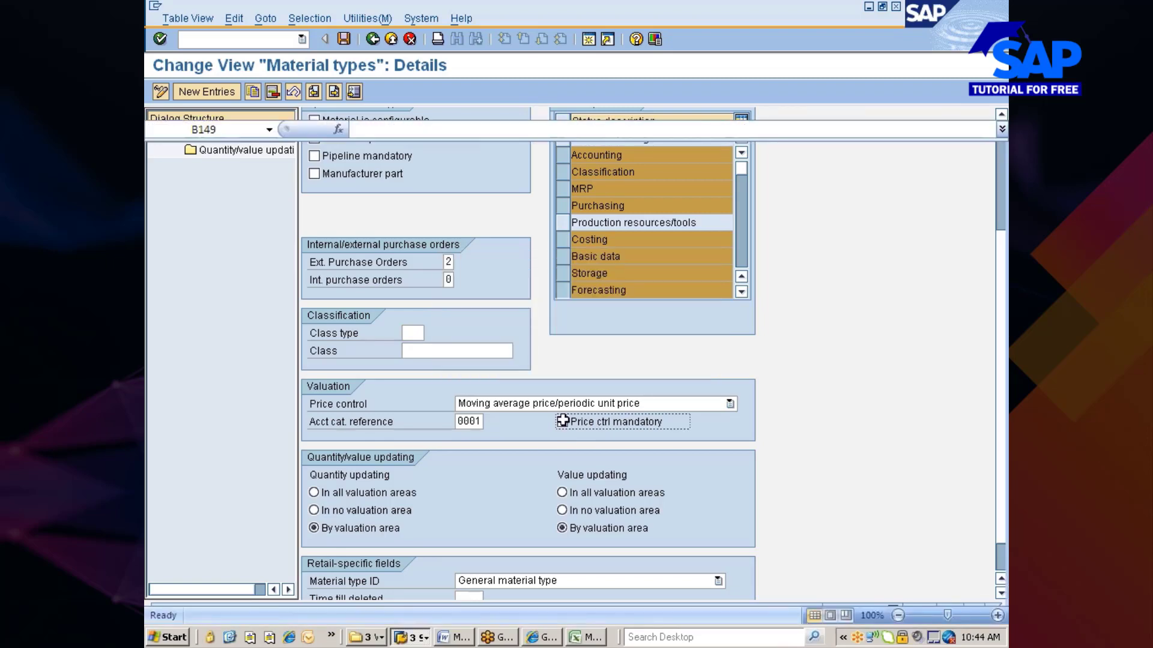
key(alt+Tab)
key(alt+Tab)
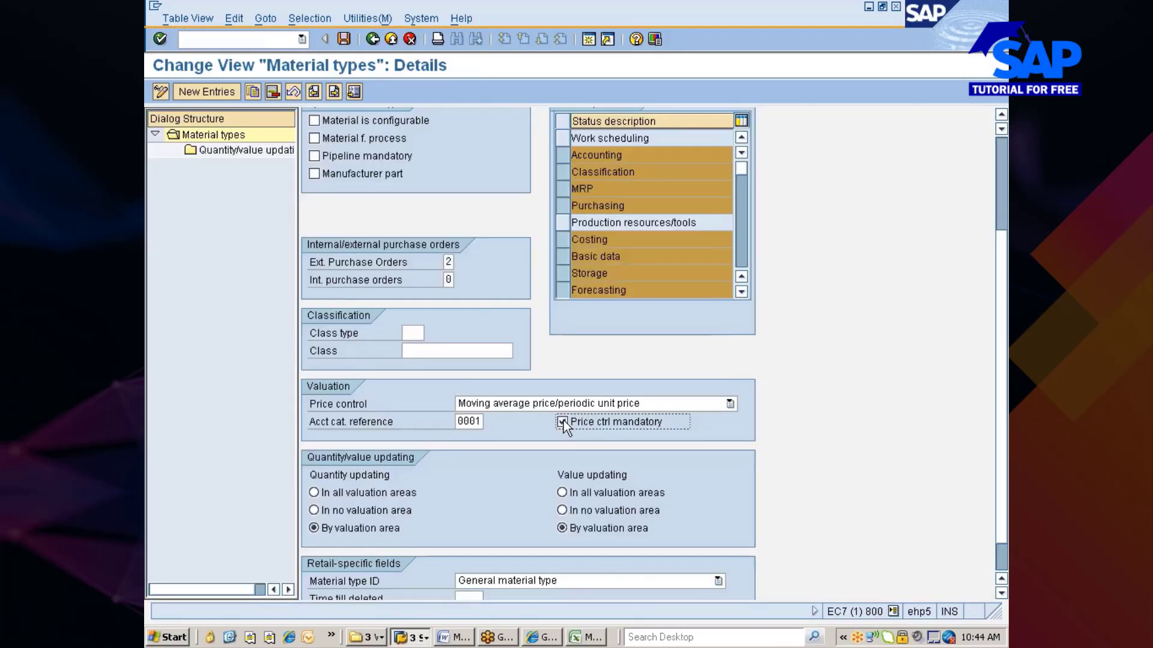
key(alt+Tab)
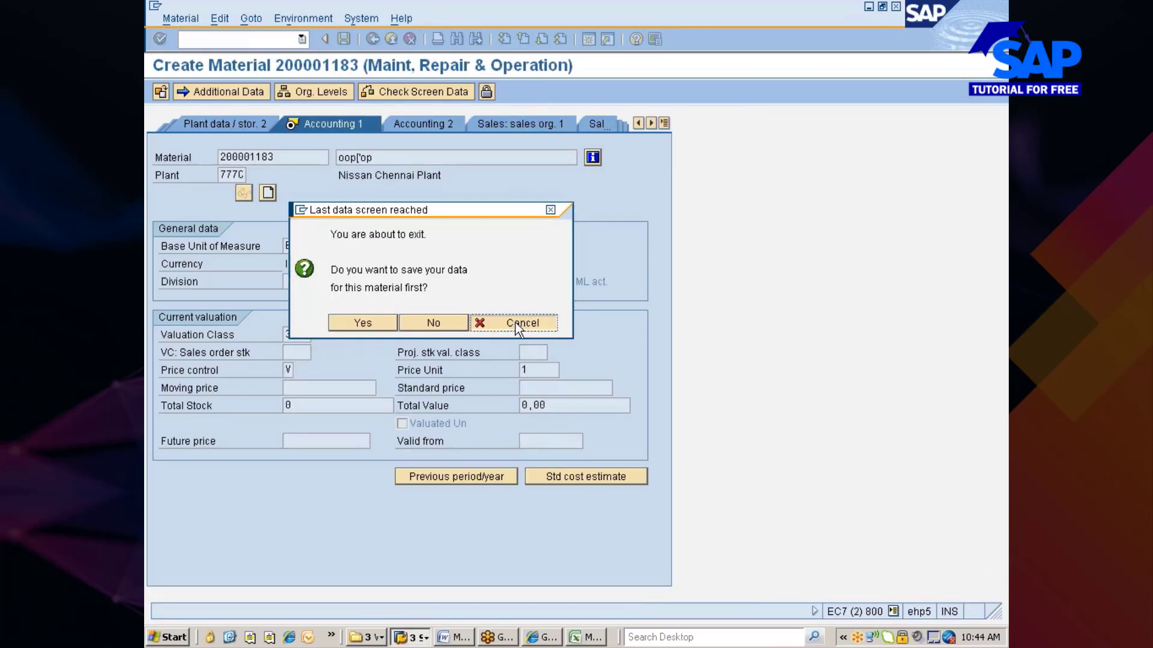
Cancel the material exit prompt, list the available valuation classes, and examine the account category reference in the material type details.
click(515, 323)
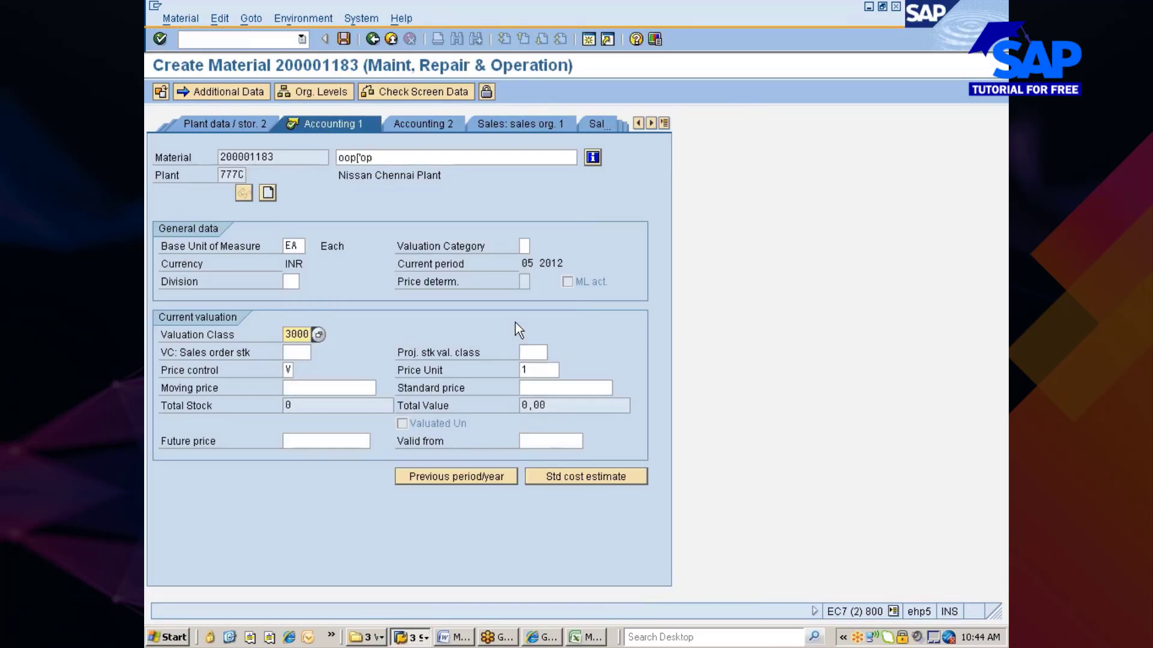
click(318, 334)
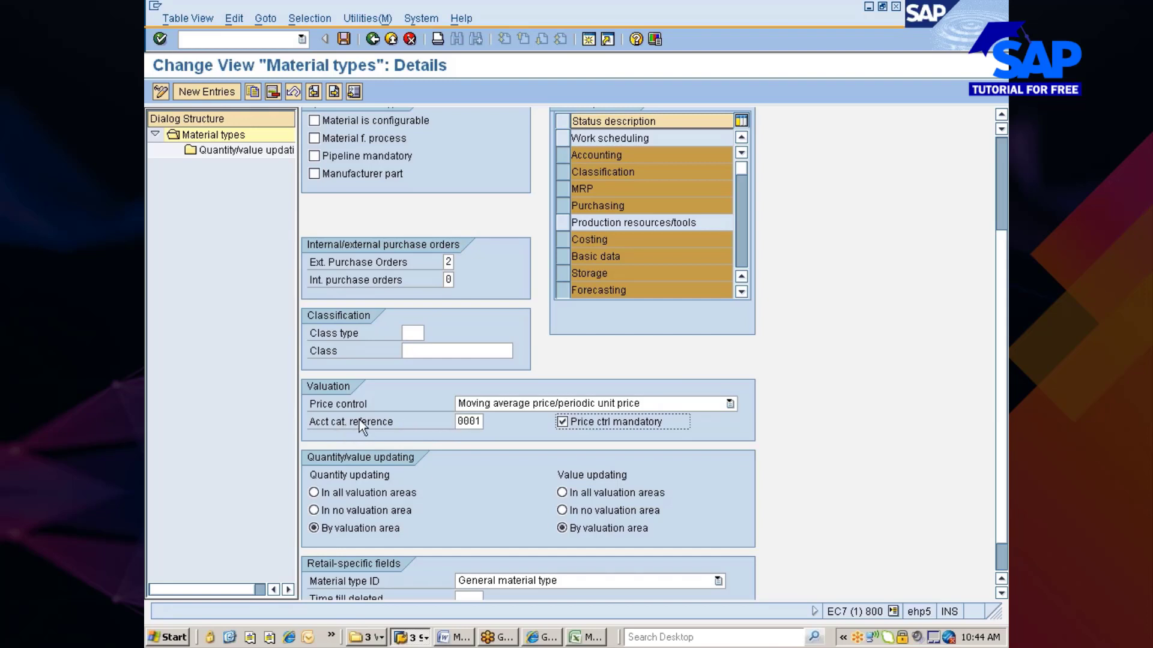
click(315, 425)
click(441, 423)
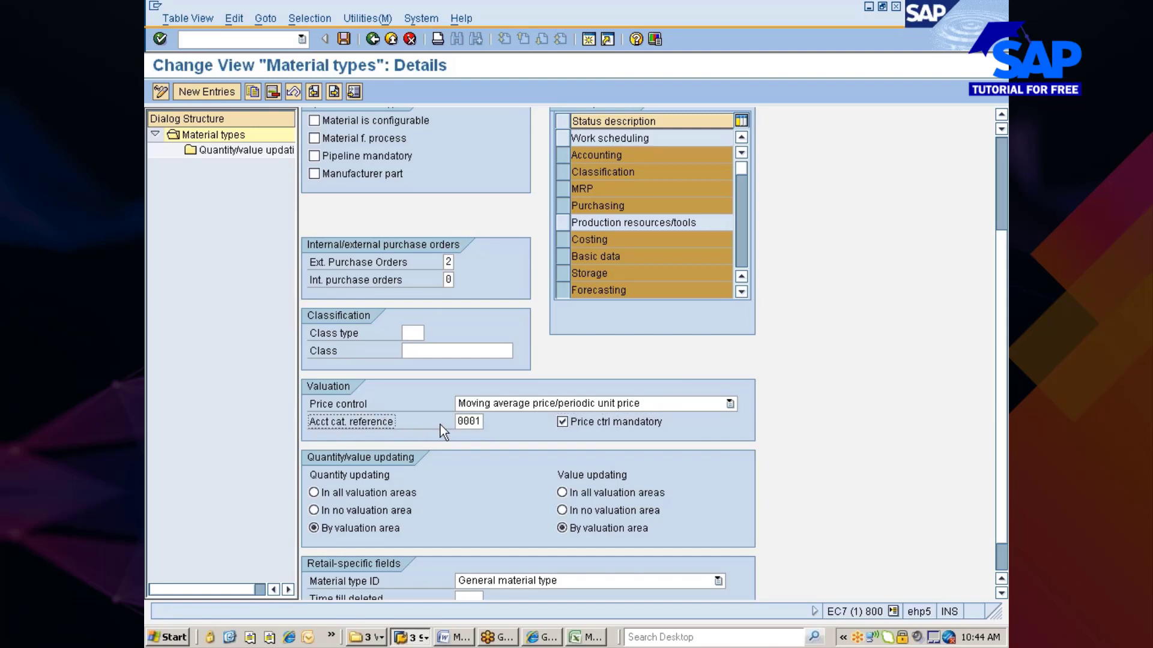
Switch to the Excel workbook and begin the B149 note with "10. Which Val classes".
key(alt+Tab)
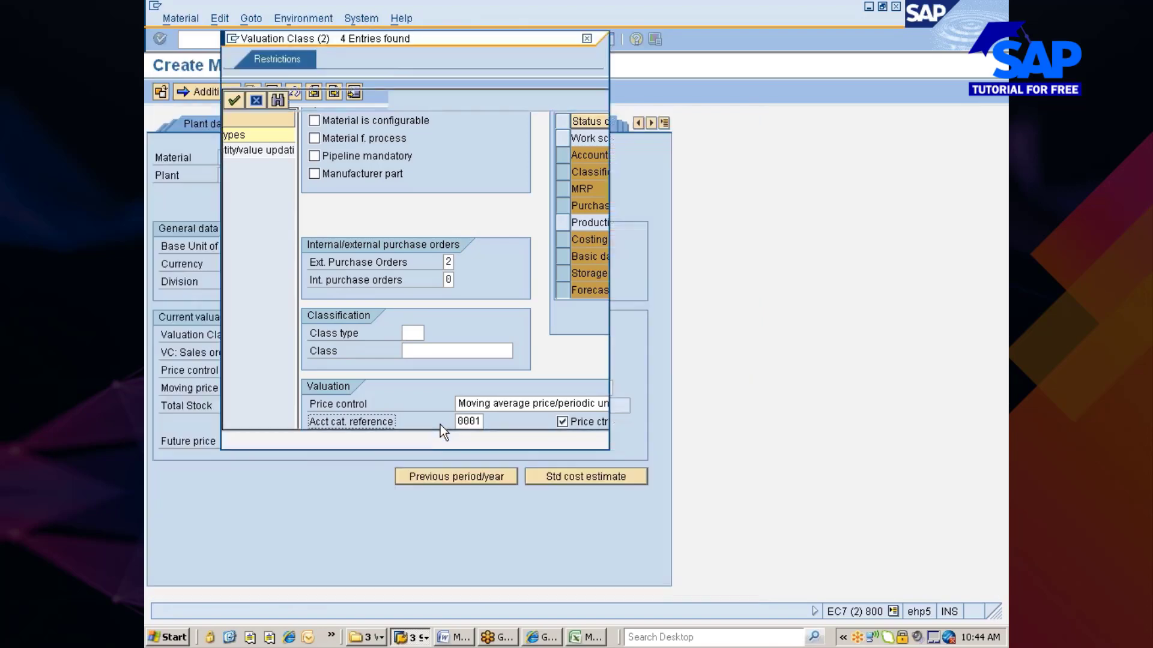
key(alt+Tab)
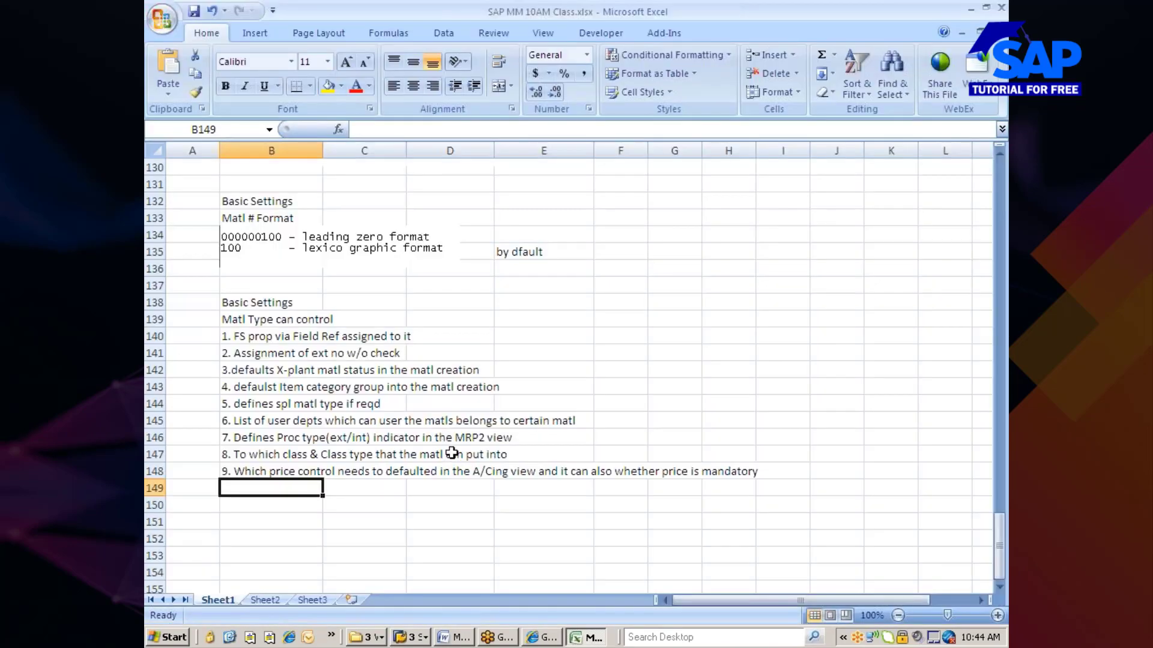
text(10.)
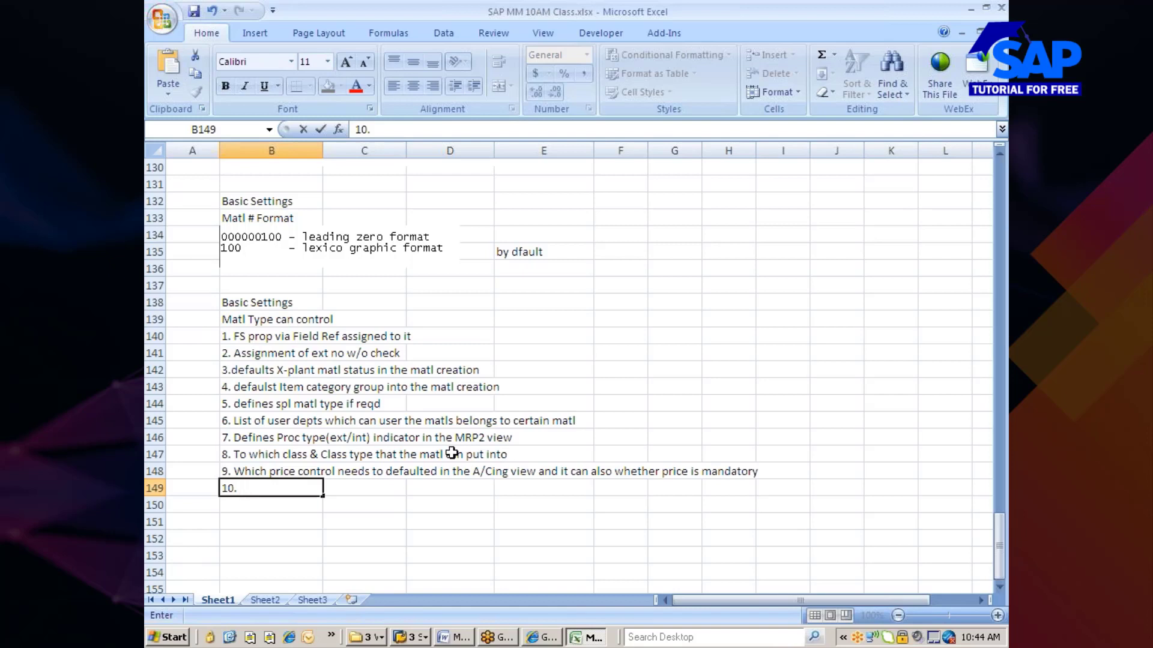
text( Which Val classes)
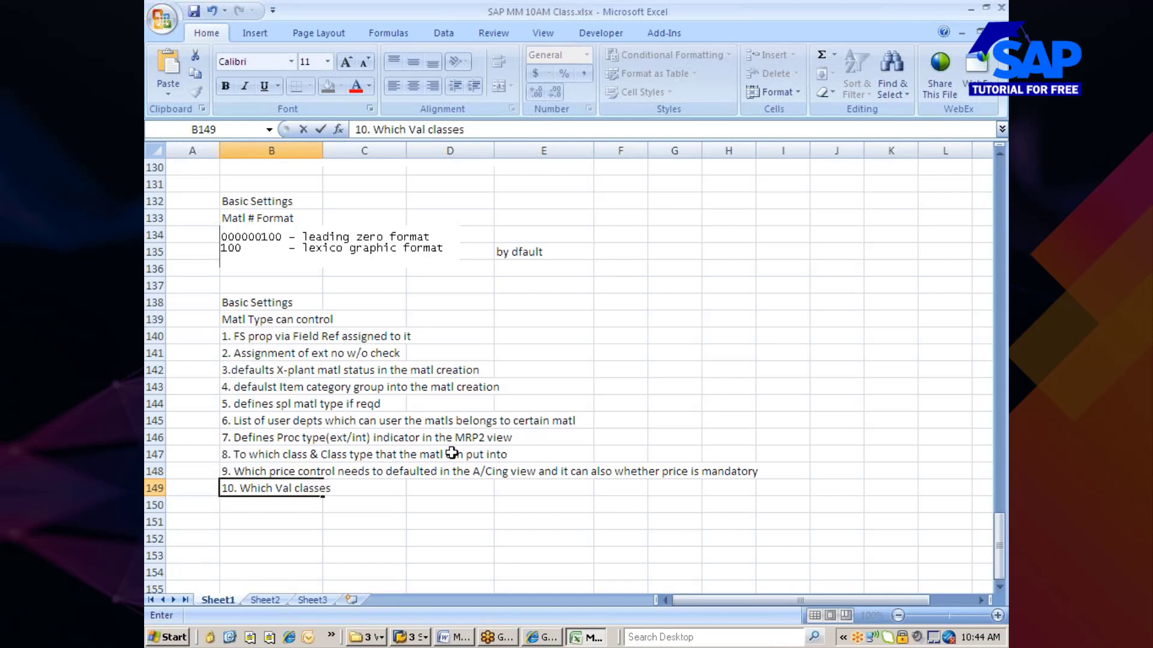
Complete the B149 note with "/matl type based on Acct cat. Reference".
text( /)
text(mat)
text(l based)
key(BackSpace)
key(BackSpace)
key(BackSpace)
key(BackSpace)
key(BackSpace)
text(type )
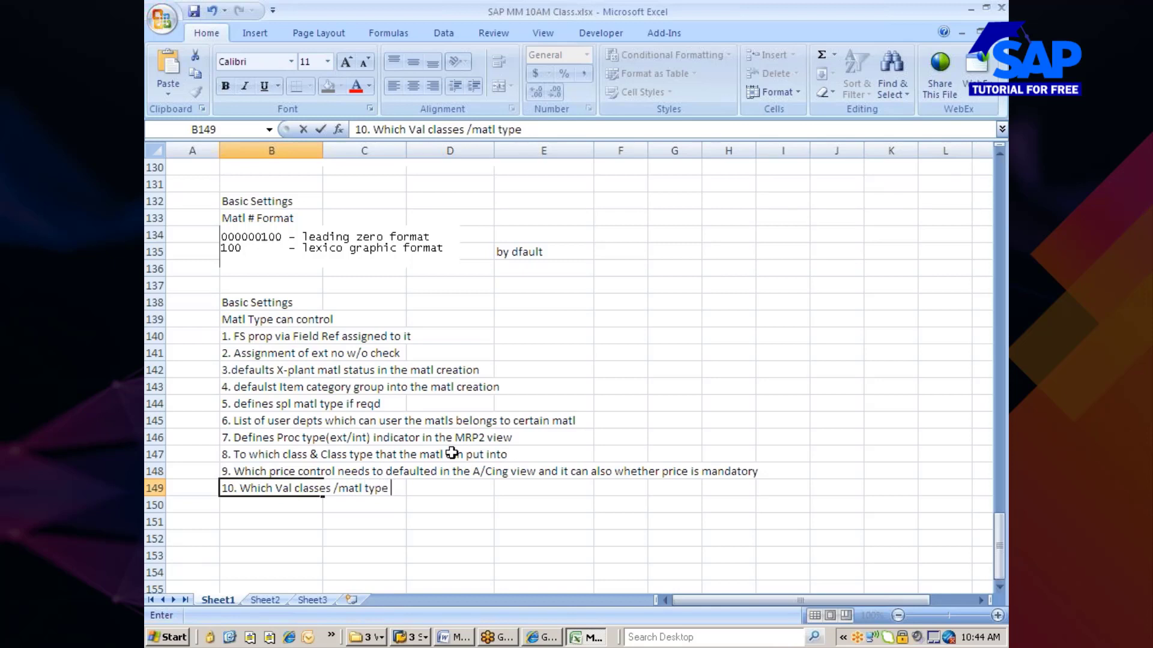
text(based on Acct cat. reference)
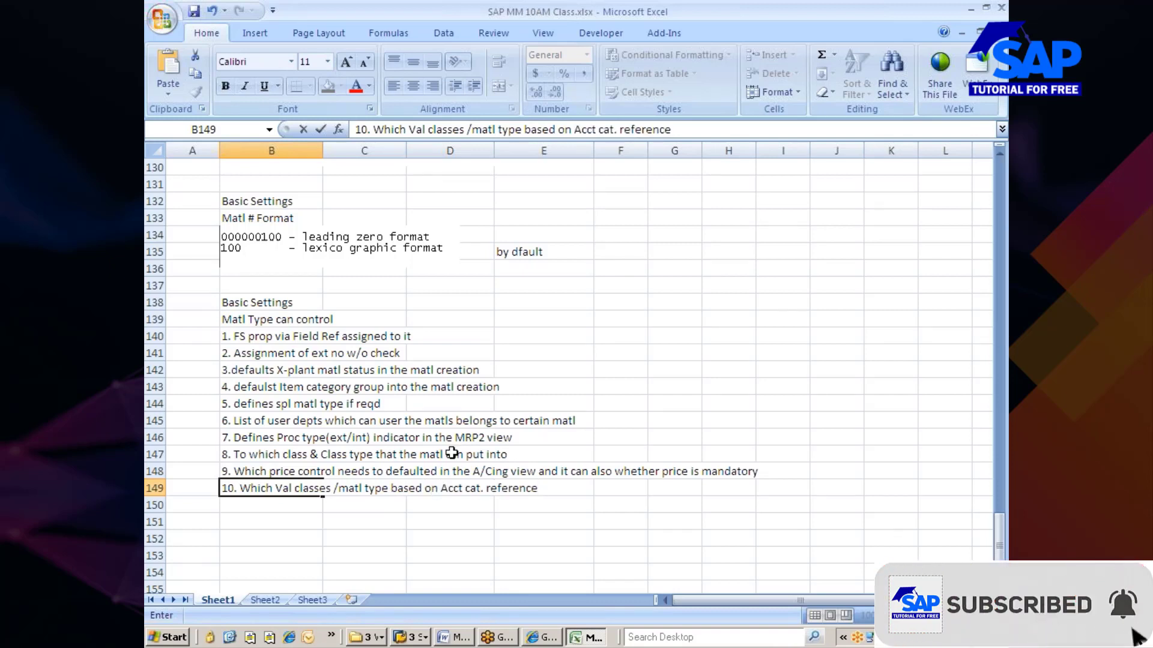
key(Return)
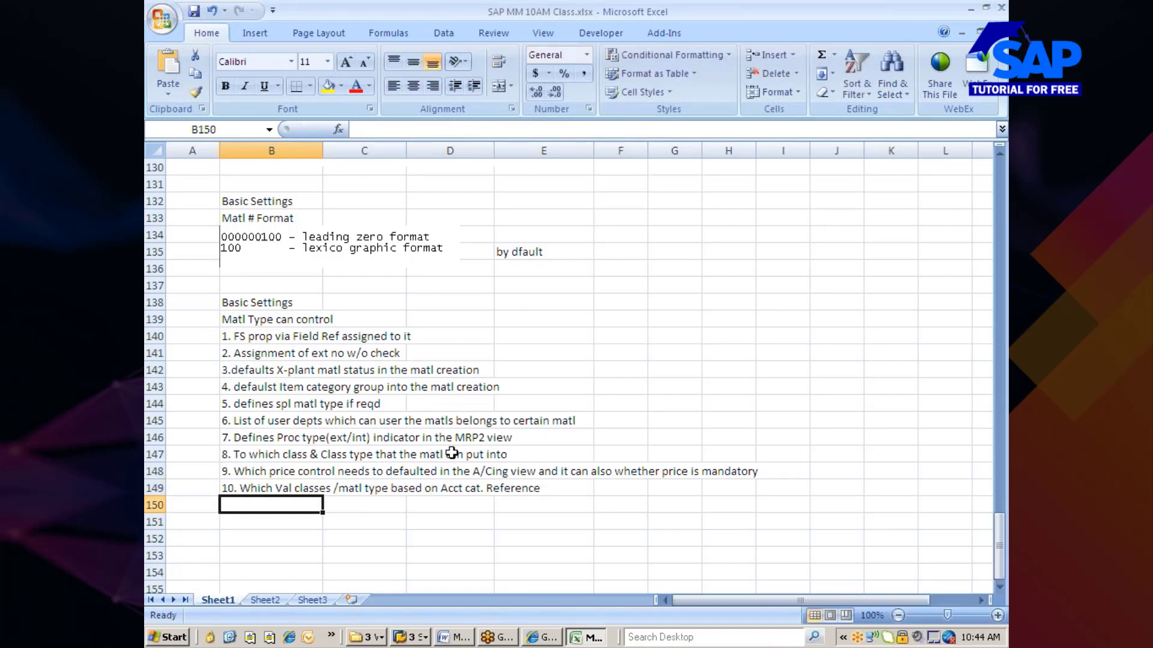
Return to the Create Material session in SAP and close the valuation class list without choosing another entry.
key(alt+Tab)
key(alt+Tab)
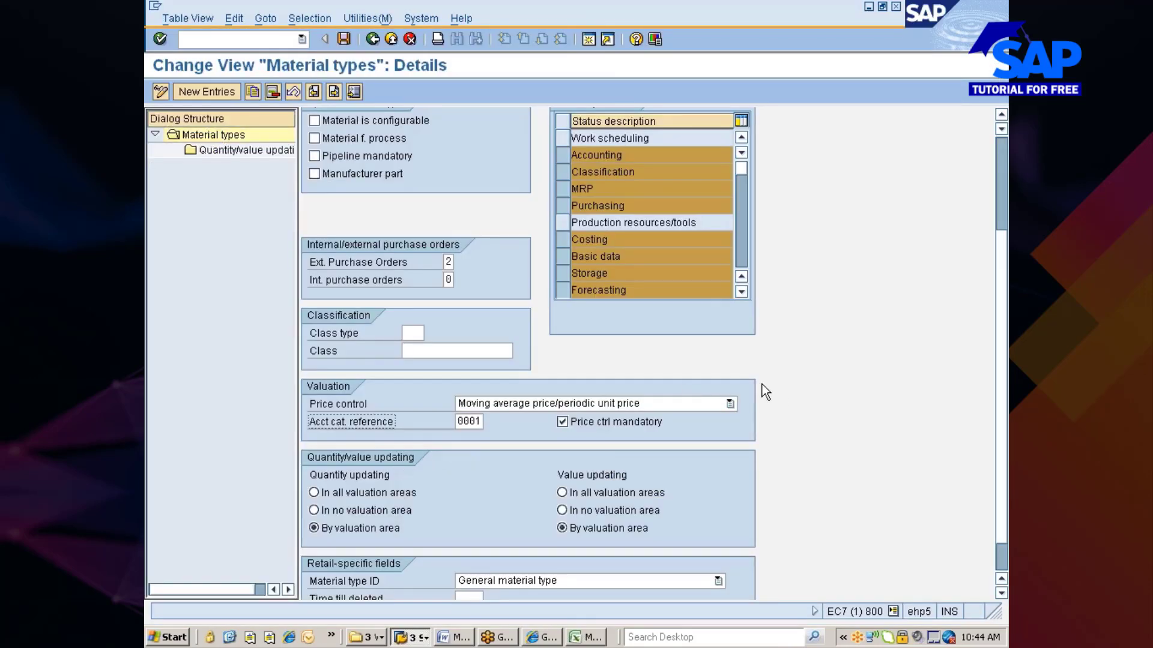
key(alt+Tab)
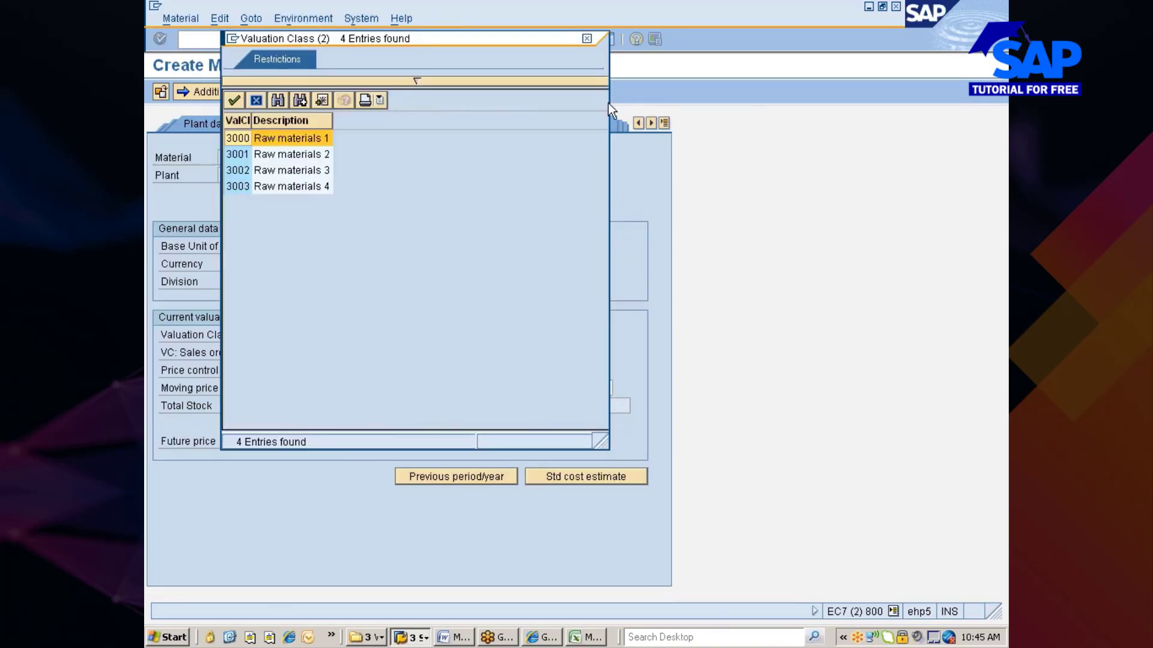
click(586, 40)
Switch to the Excel workbook and enter "11. QTY / Val update per valuation area" in B150.
key(alt+Tab)
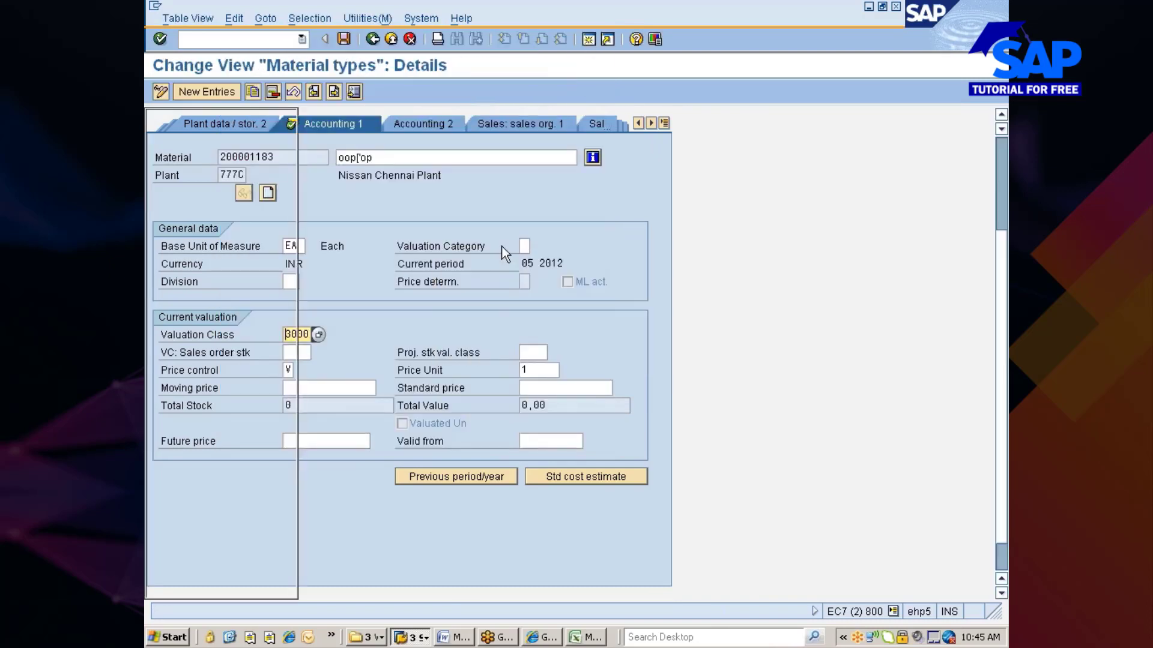
key(alt+Tab)
key(alt+Tab)
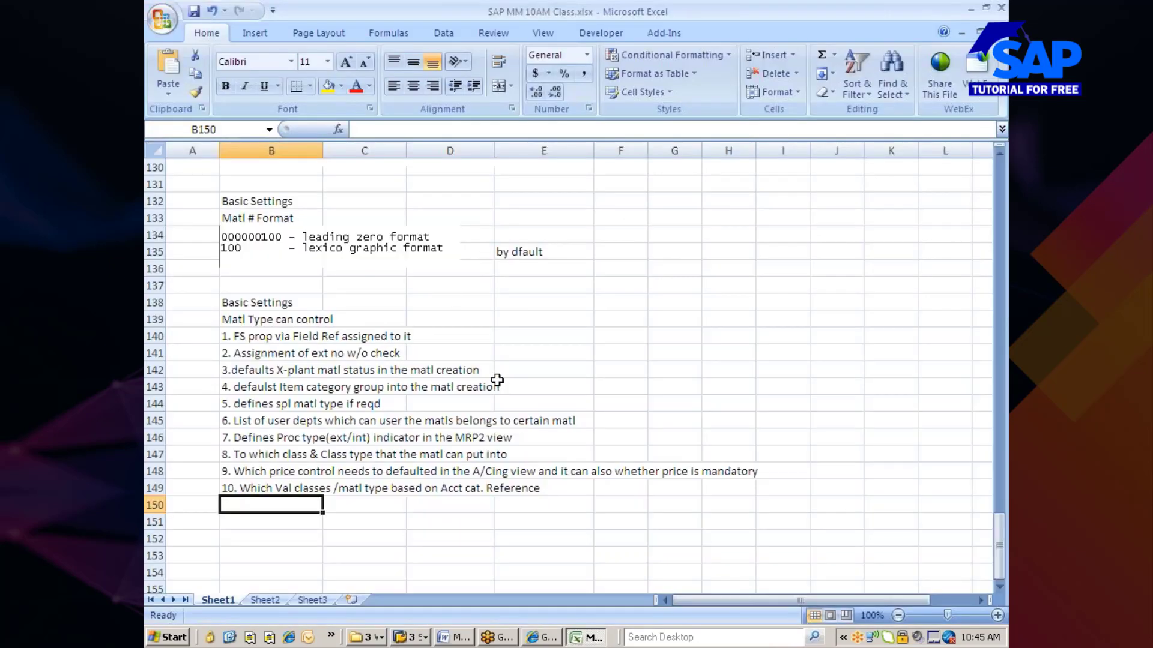
text(11.)
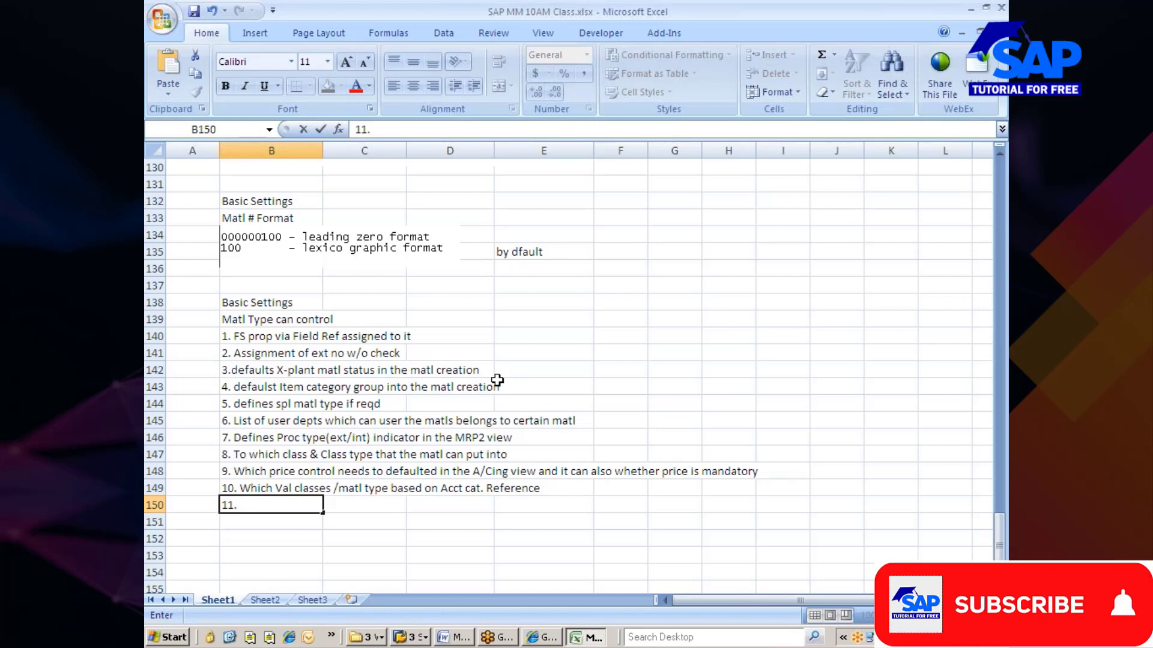
text( QTY )
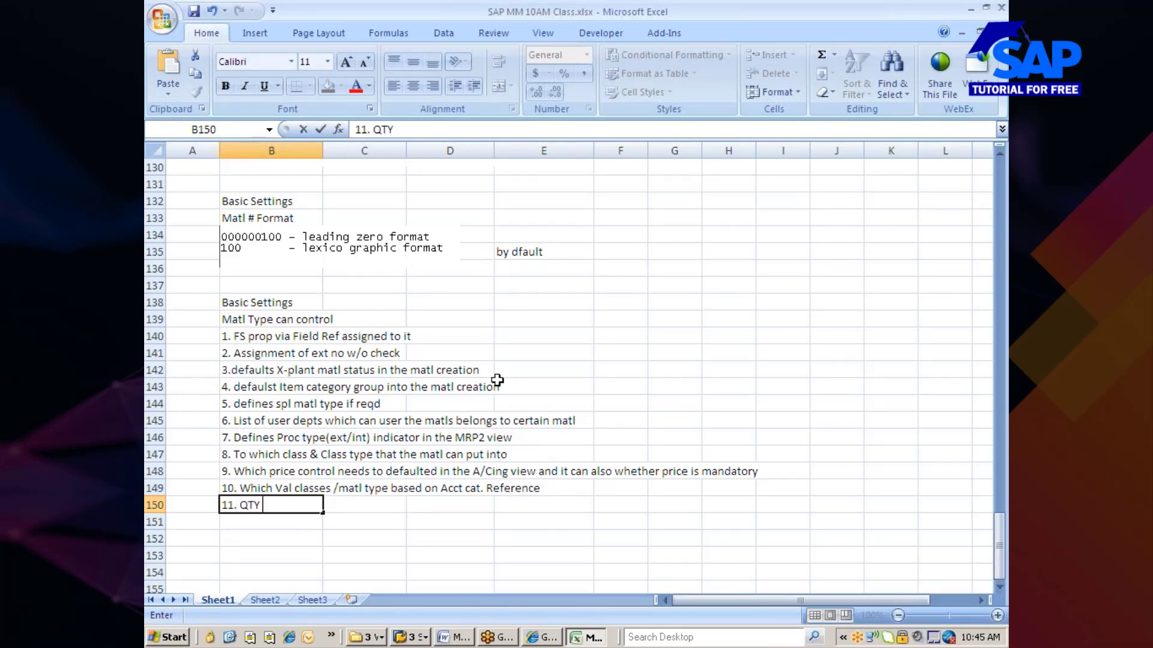
text(/ Val update )
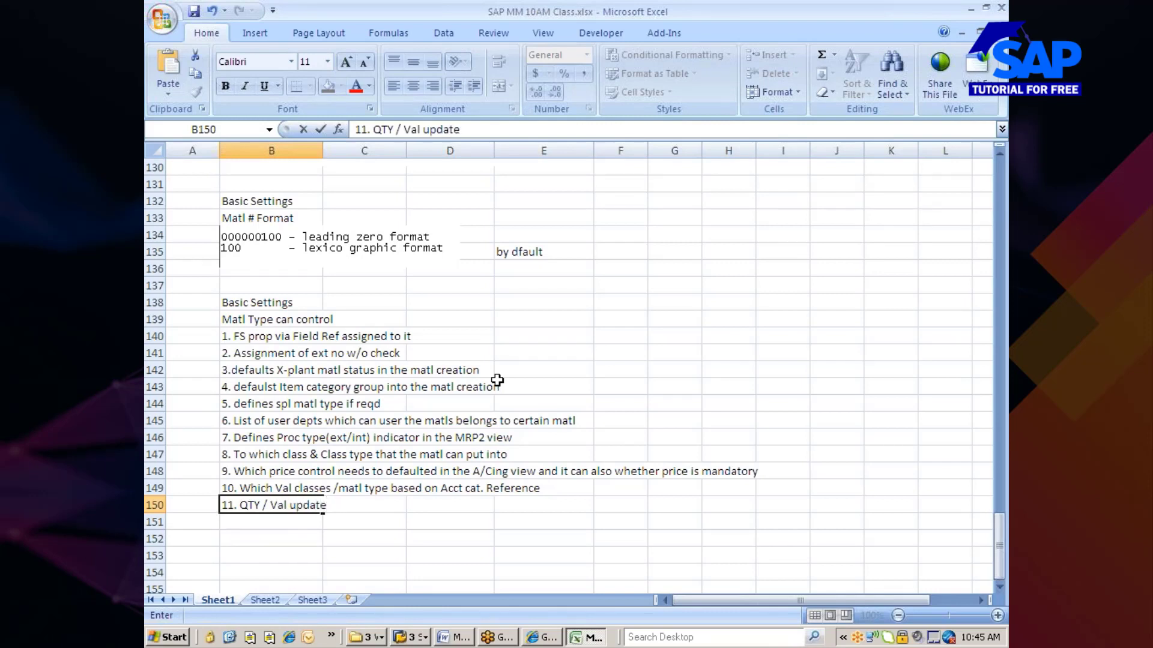
text(per valuation are)
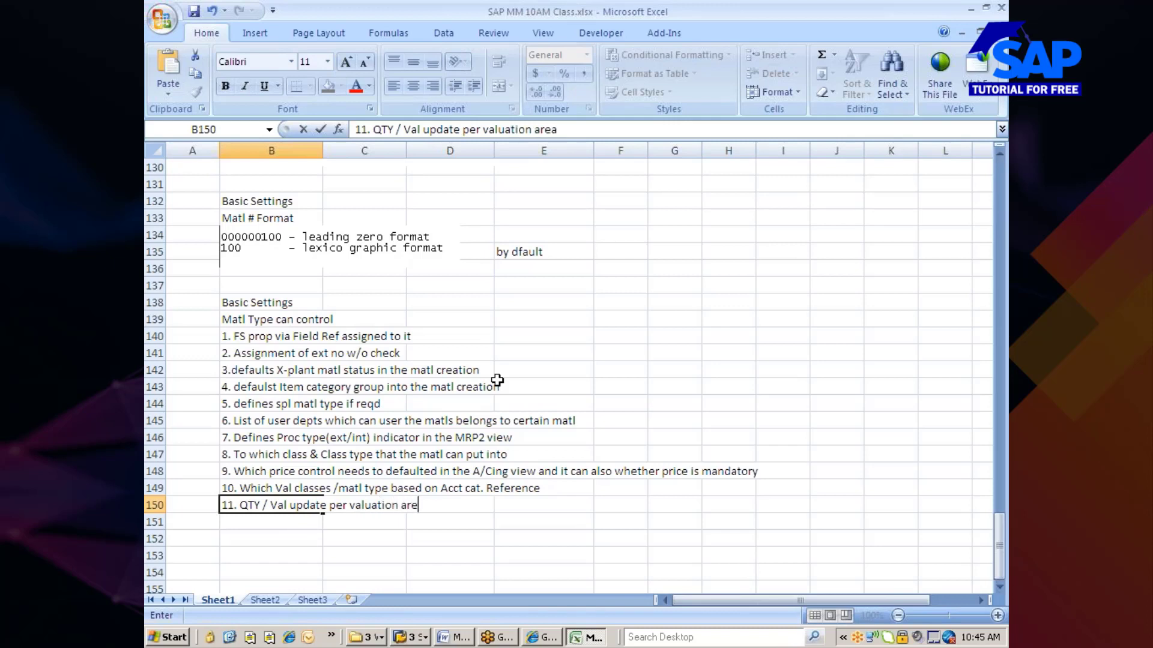
text(a)
key(Return)
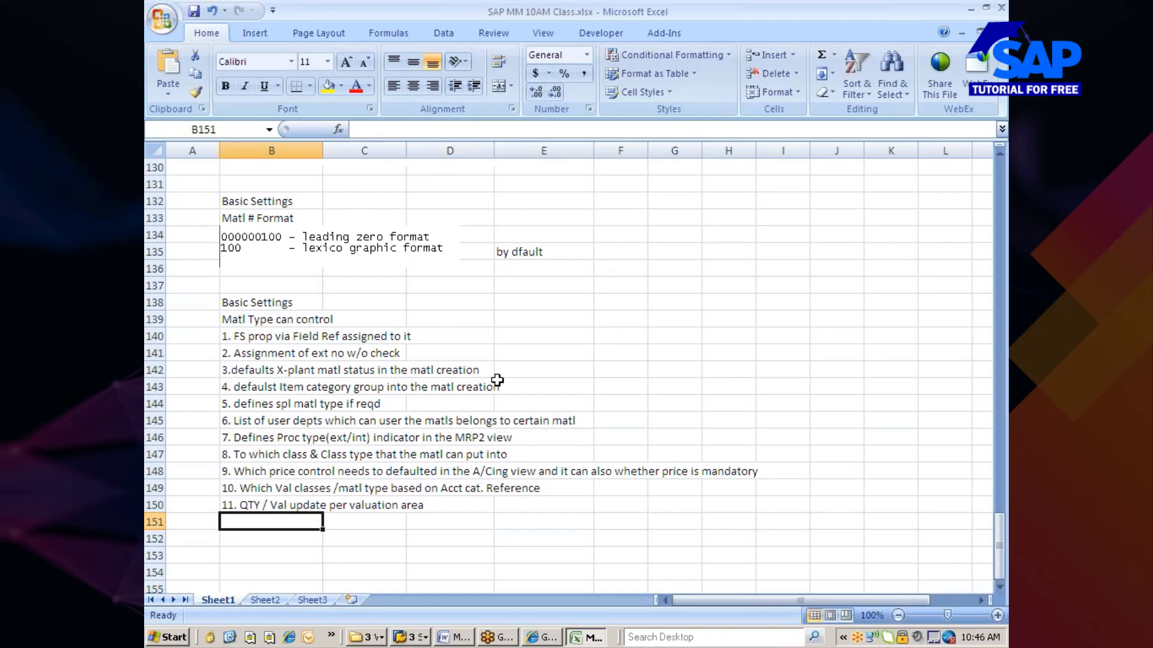
Switch to the SAP material type details, open ZMRO's quantity/value updating table, and position it at valuation area 777C.
key(alt+Tab)
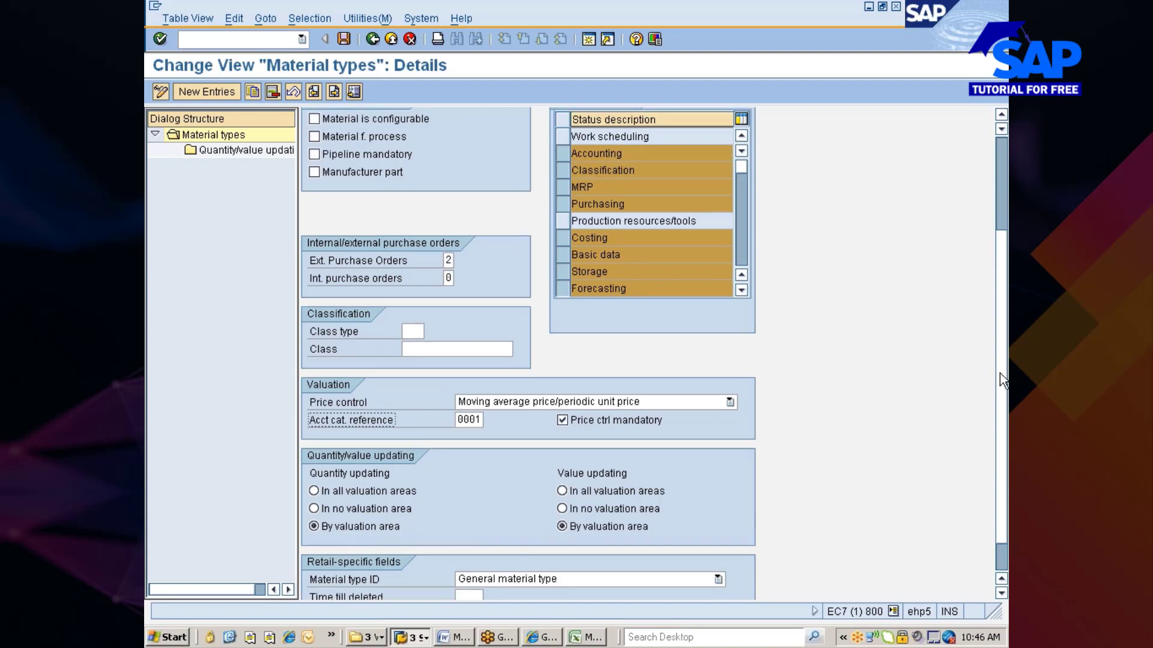
scroll(999, 373, down, 2)
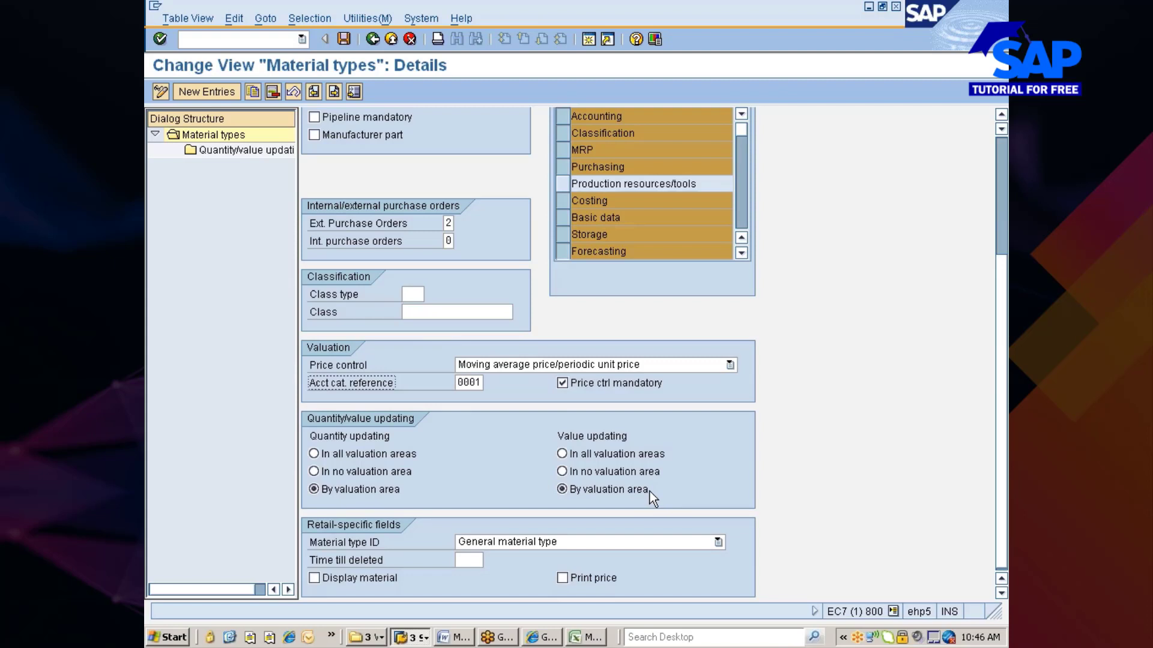
double_click(237, 150)
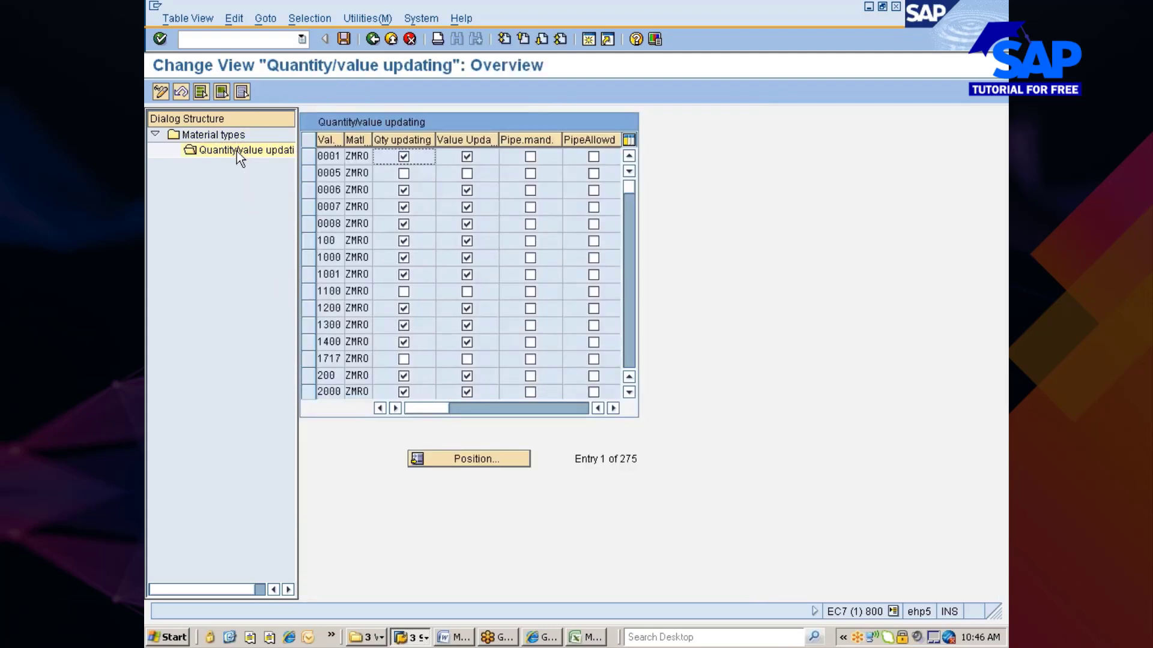
click(458, 461)
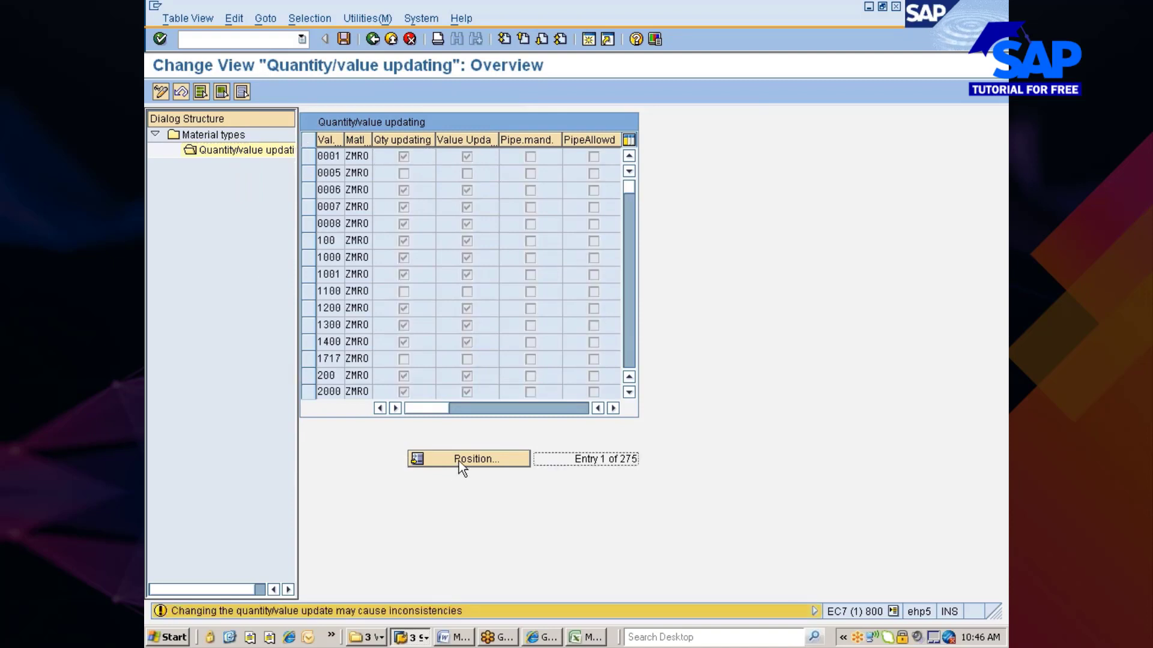
click(458, 461)
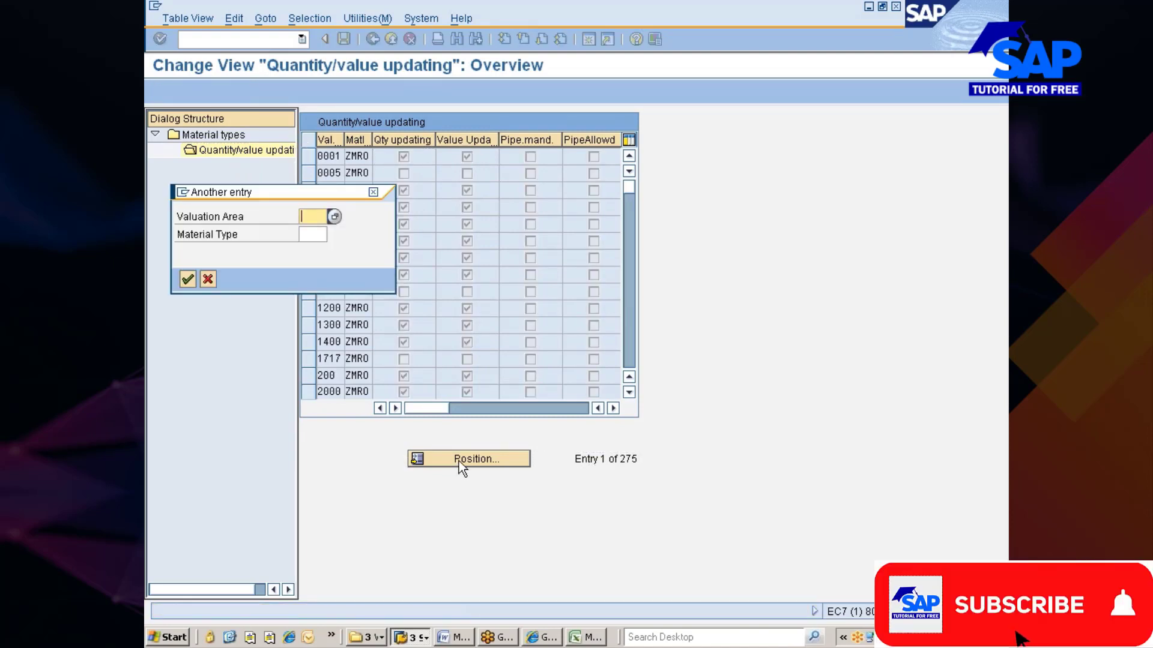
text(777c)
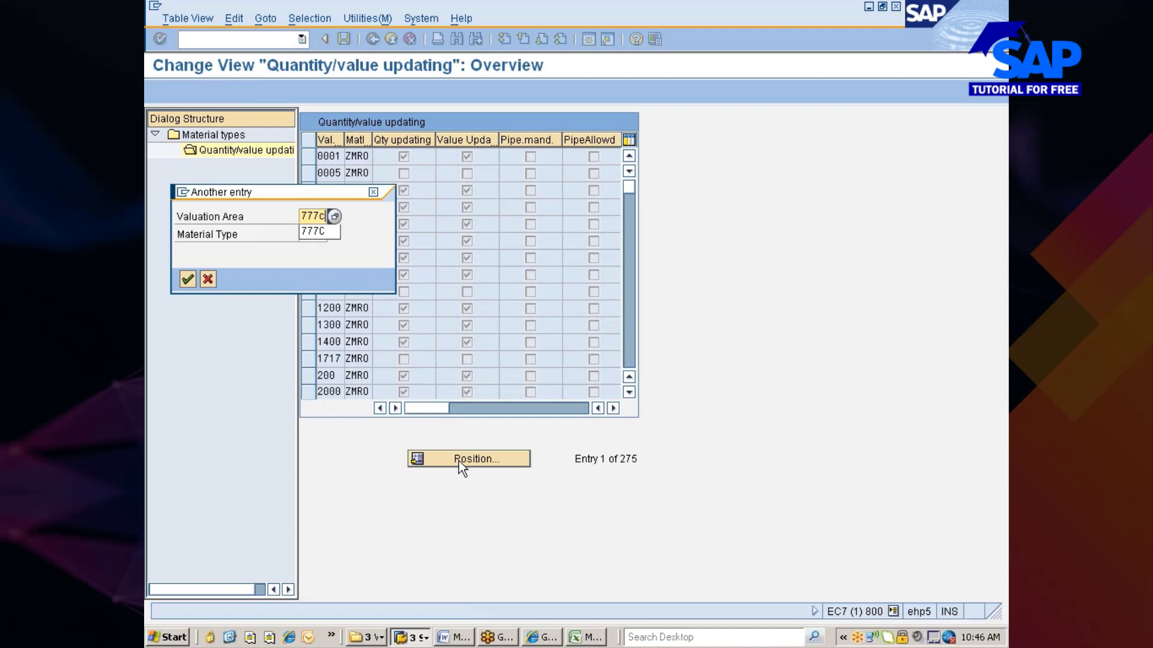
key(Return)
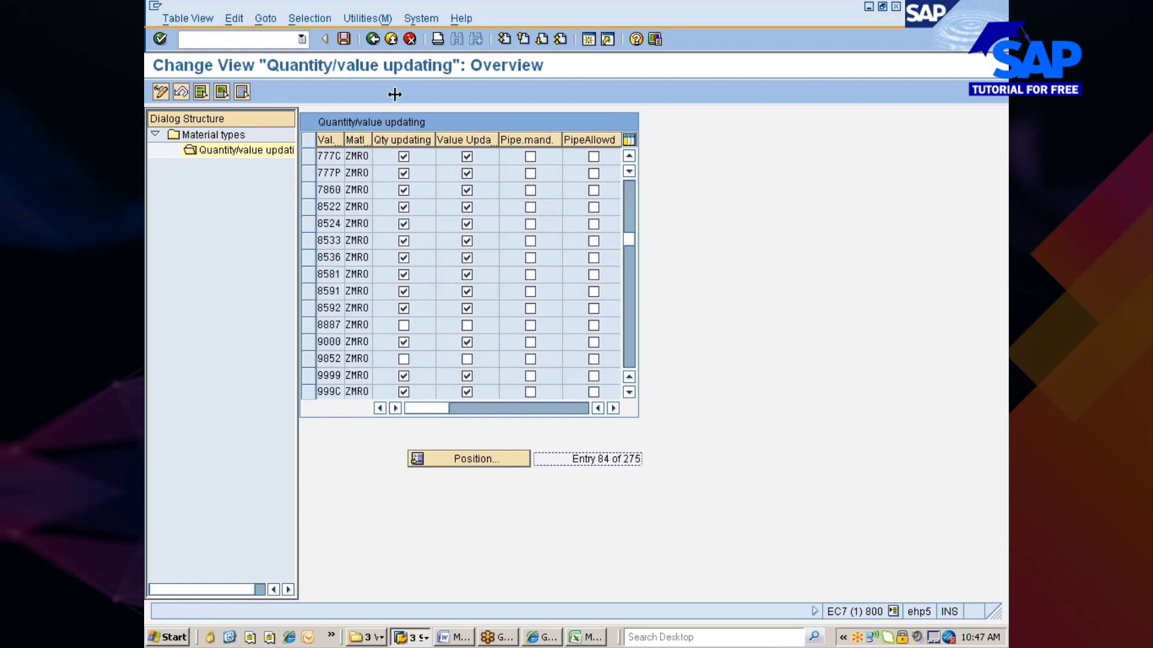
Save the material type settings under the "Nissan changes" customizing request, go back to the ZMRO details, and check the remaining fields.
click(338, 36)
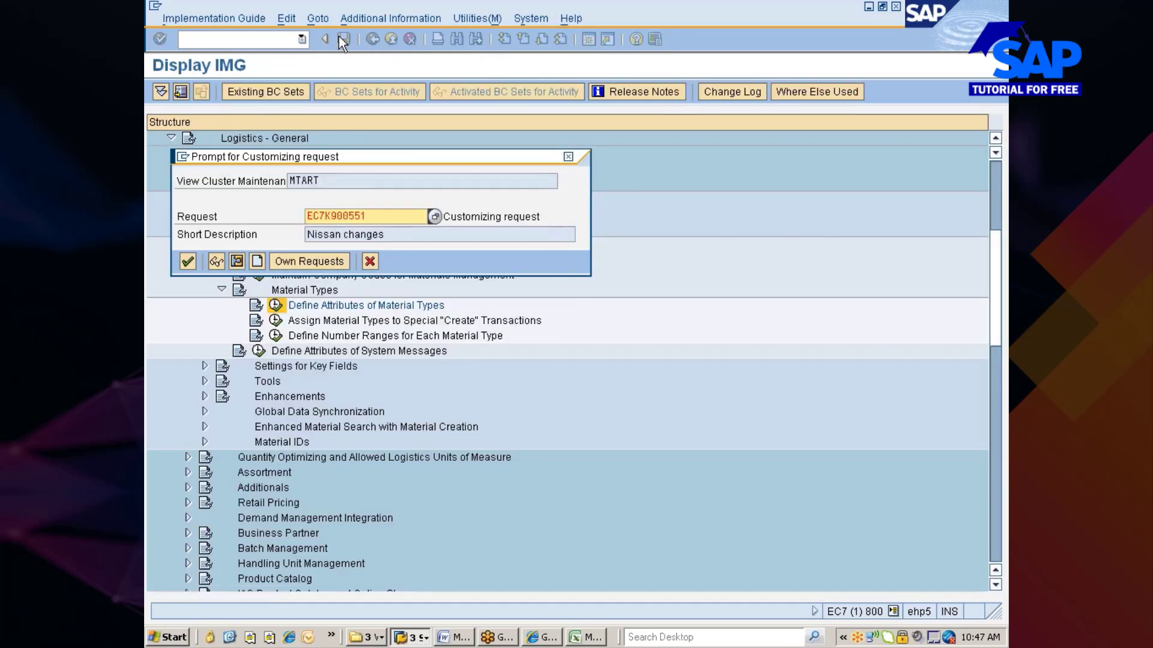
click(187, 261)
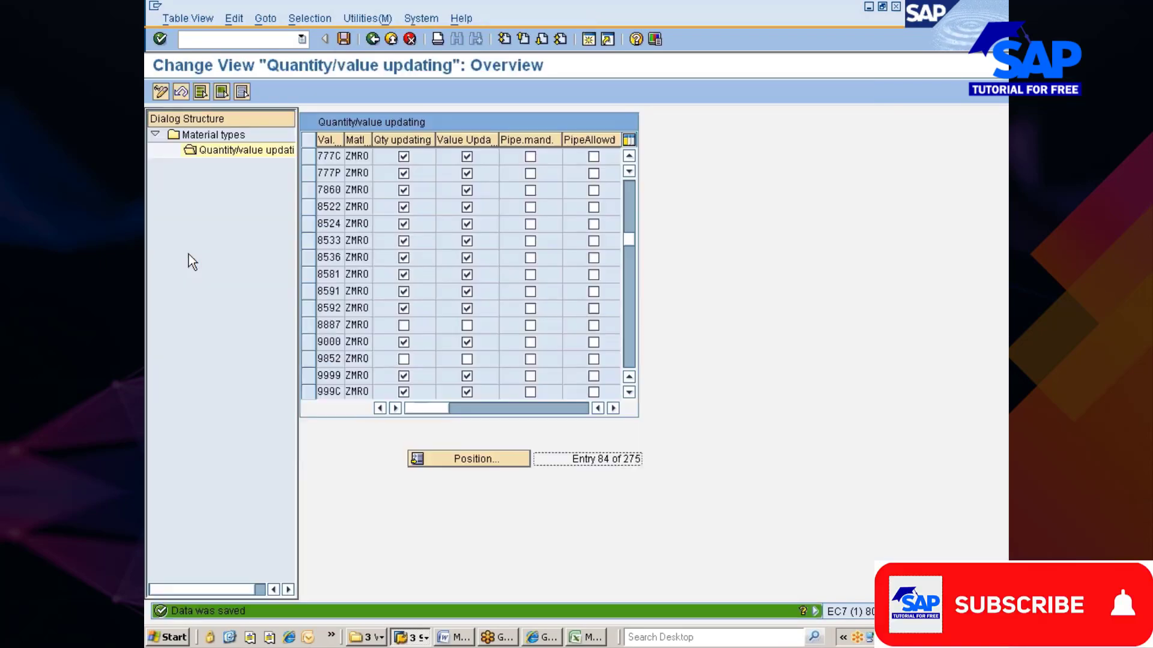
click(371, 40)
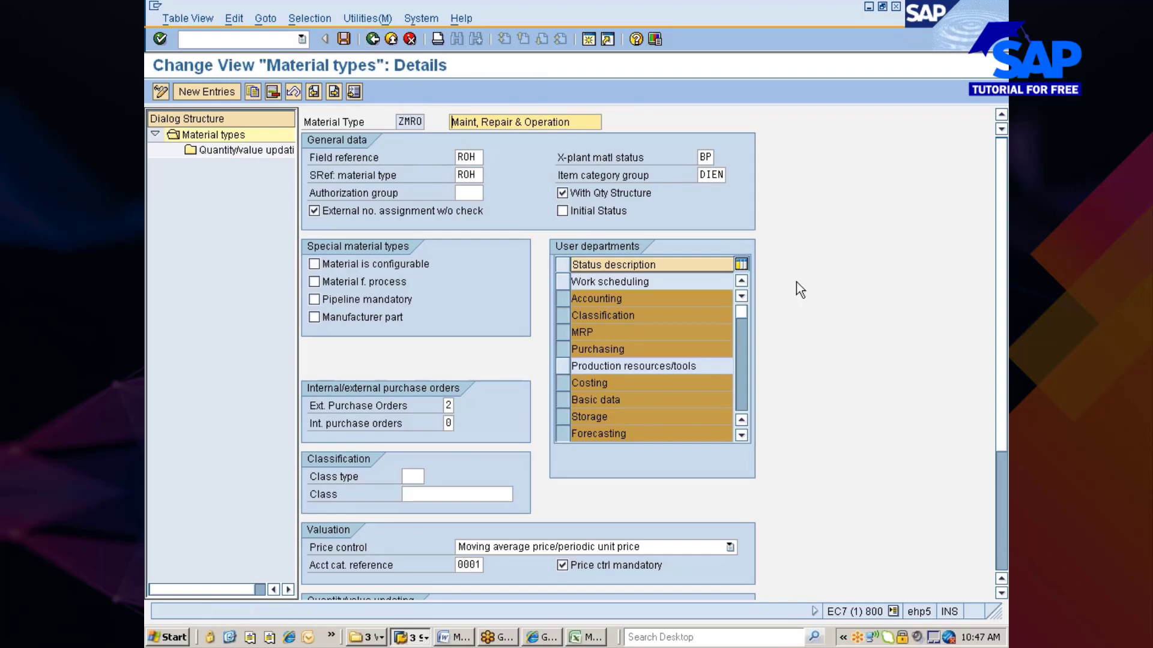
scroll(999, 464, down, 3)
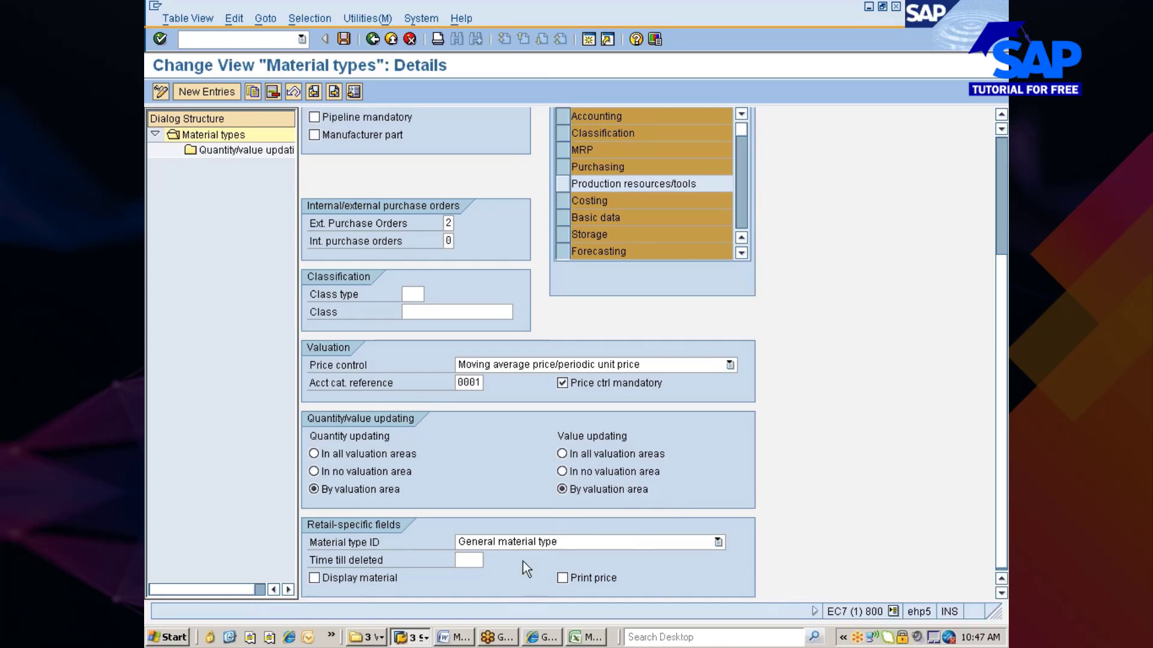
Switch to the Create Material session, abandon the unfinished material, and restart material creation with transaction MM01.
click(413, 638)
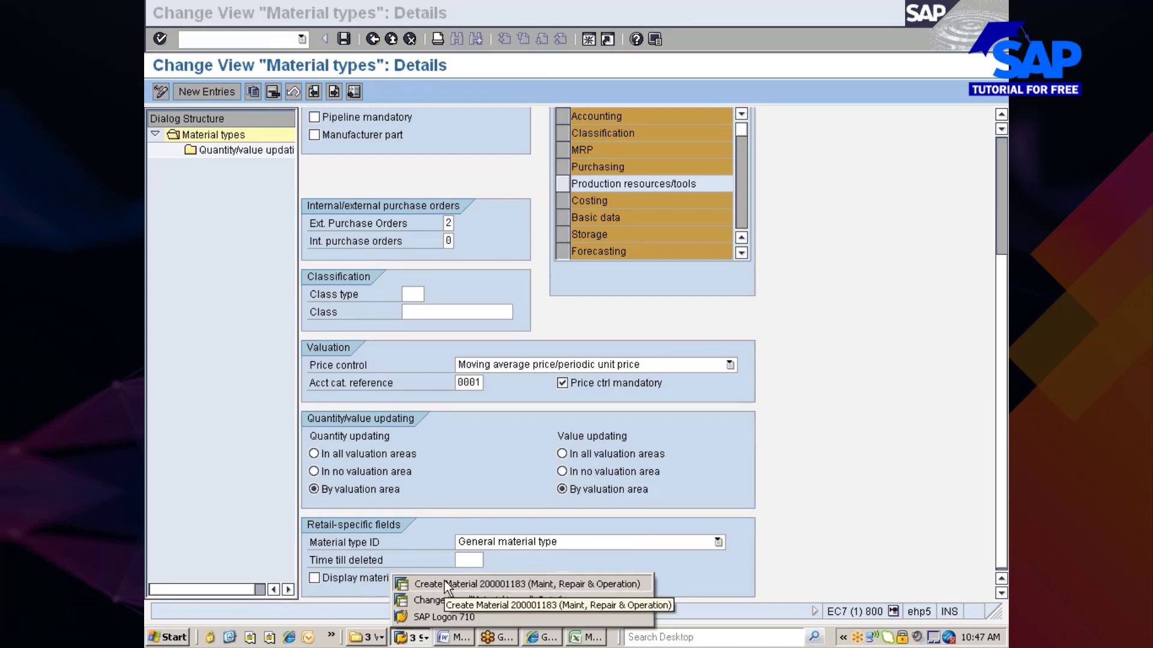
click(444, 581)
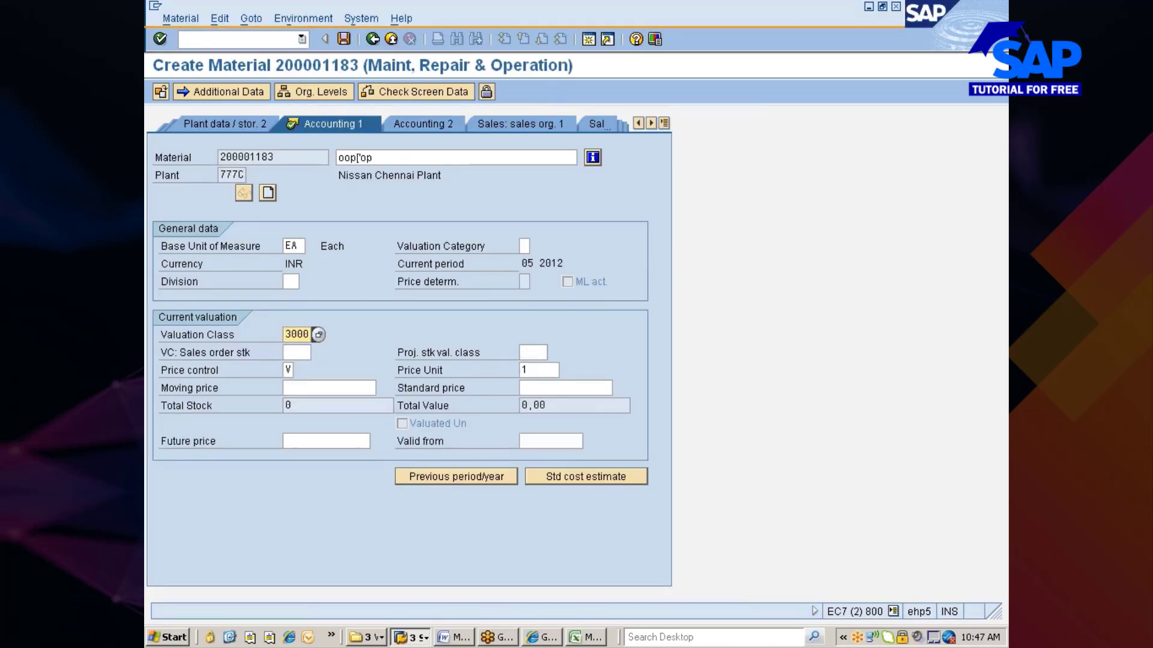
click(234, 40)
text(/nmm1)
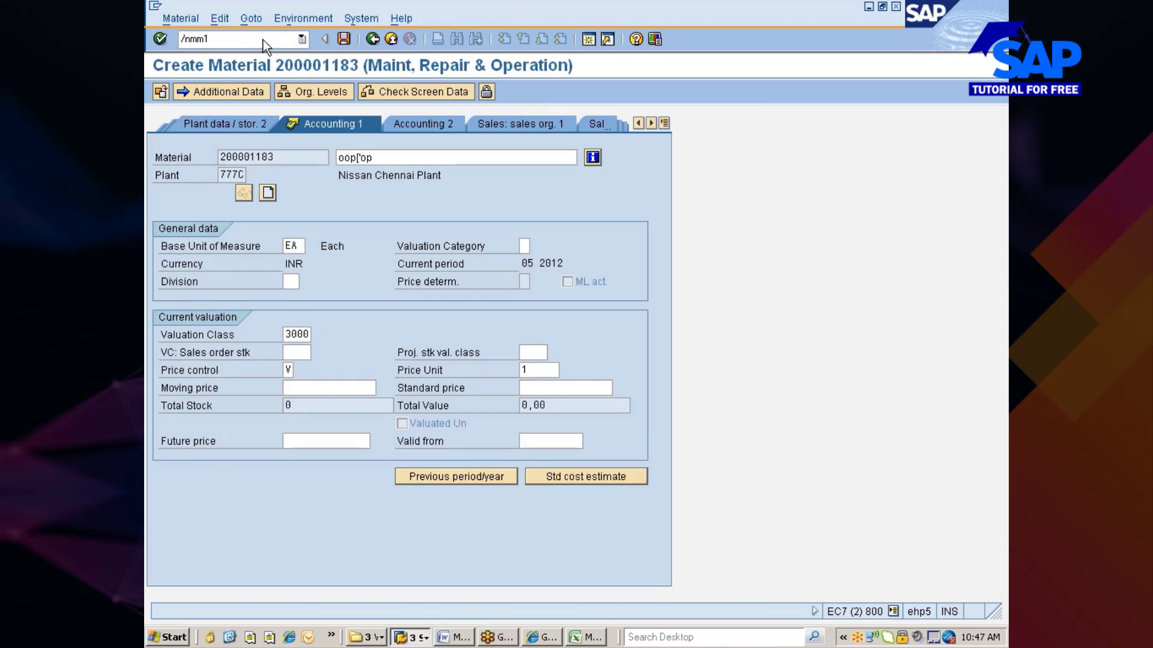
key(Return)
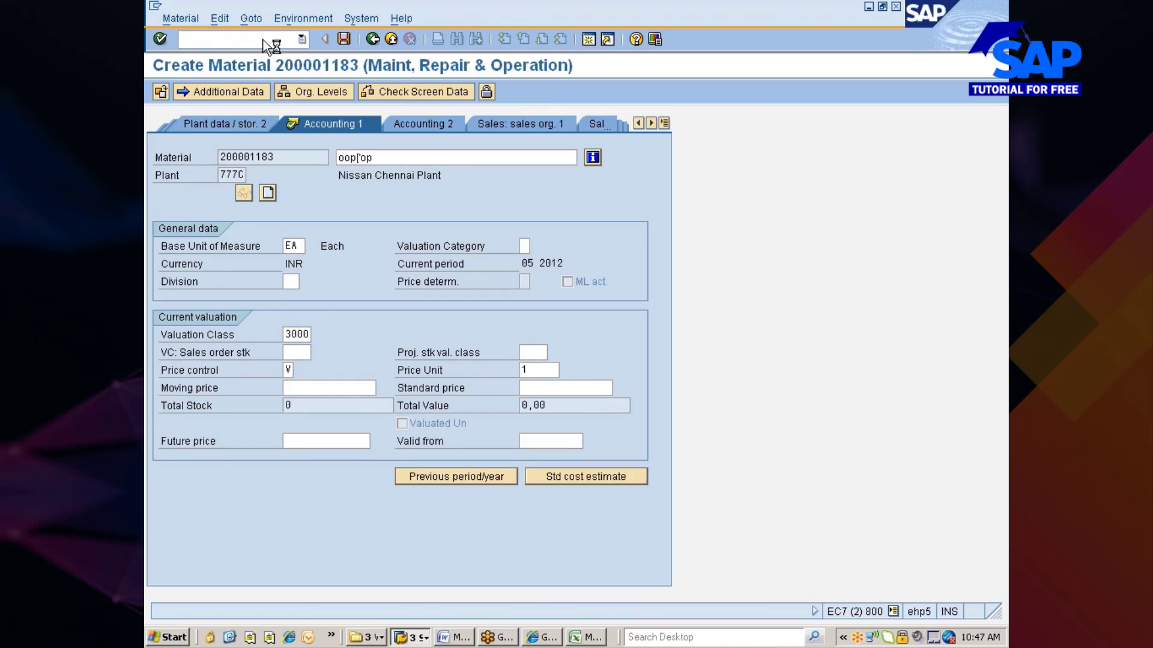
text(mm01)
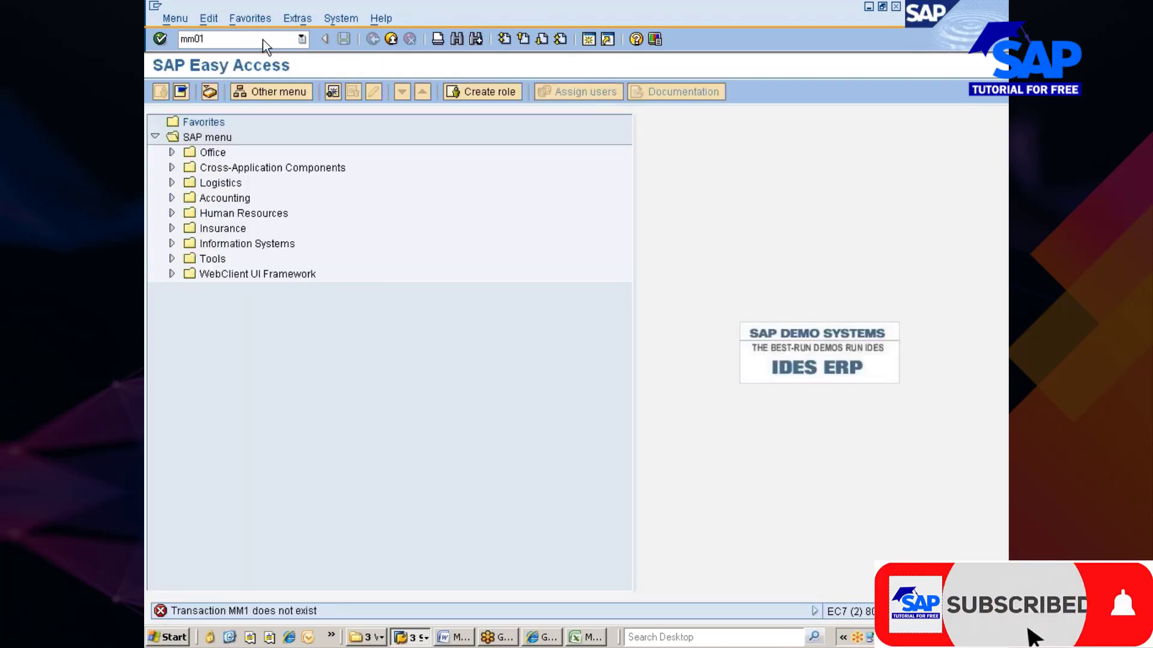
key(Return)
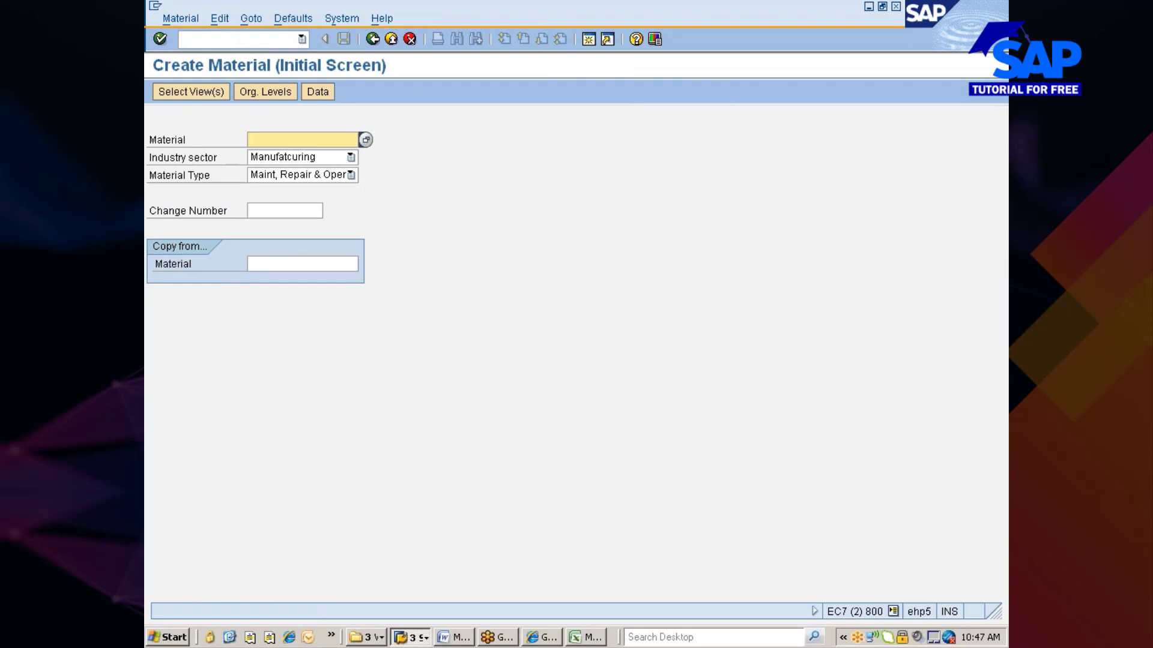
Select the Basic Data 1, Basic Data 2, Purchasing, General Plant Data / Storage 1 and Accounting 1 views for plant 777C, storage location 0001.
key(Return)
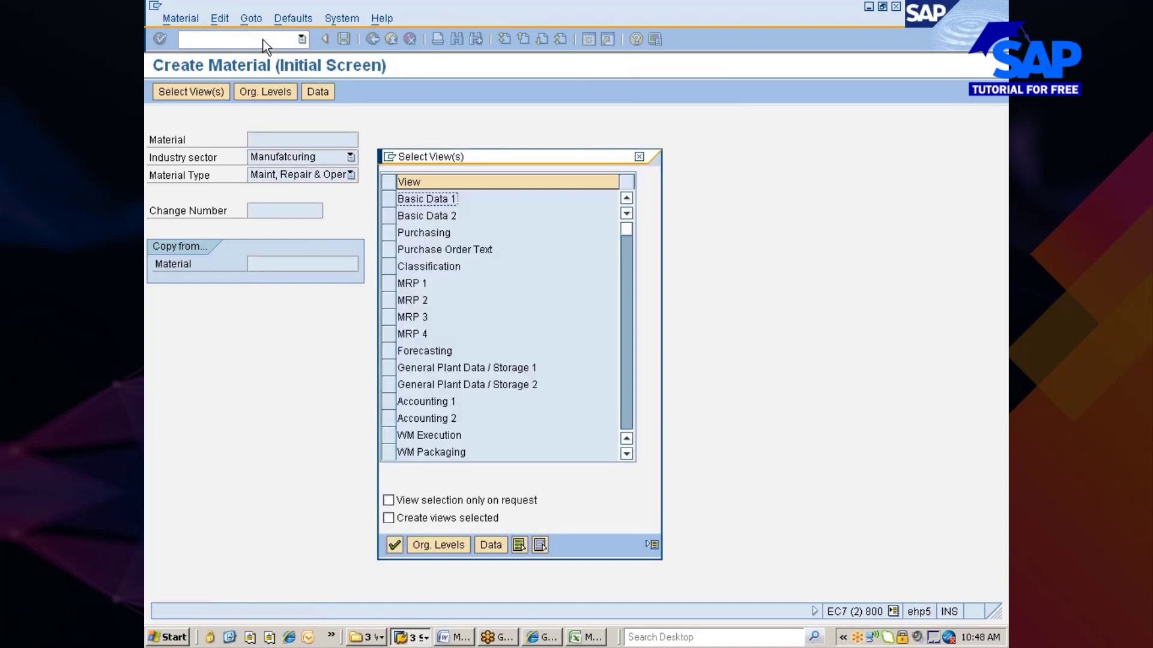
click(390, 201)
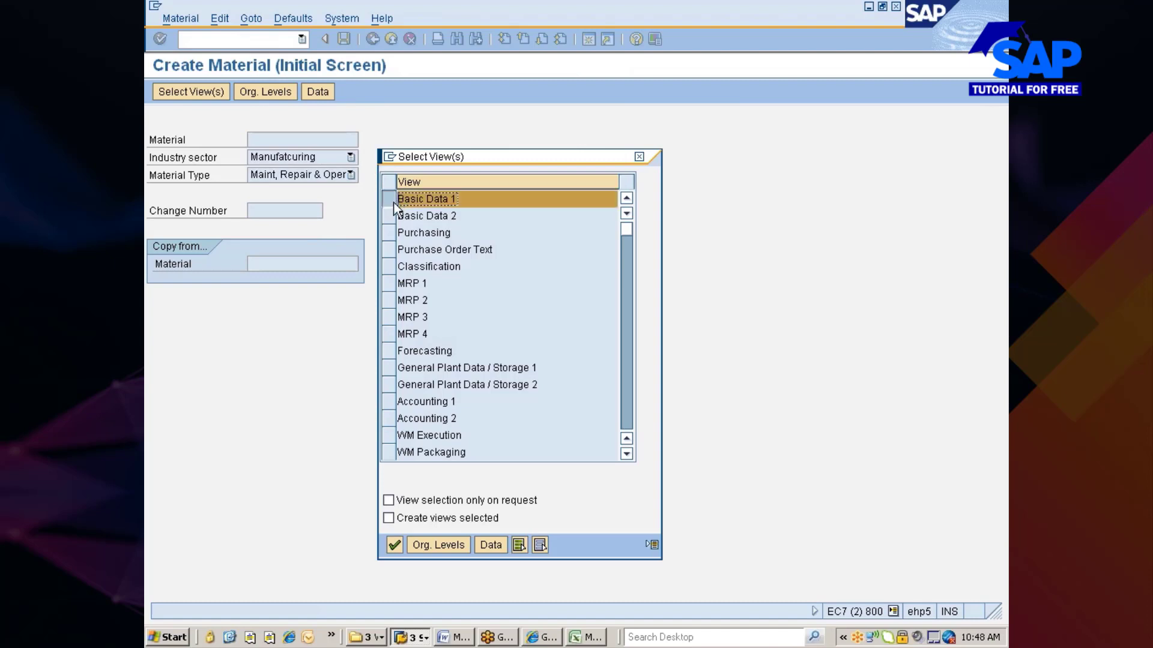
click(389, 215)
click(389, 233)
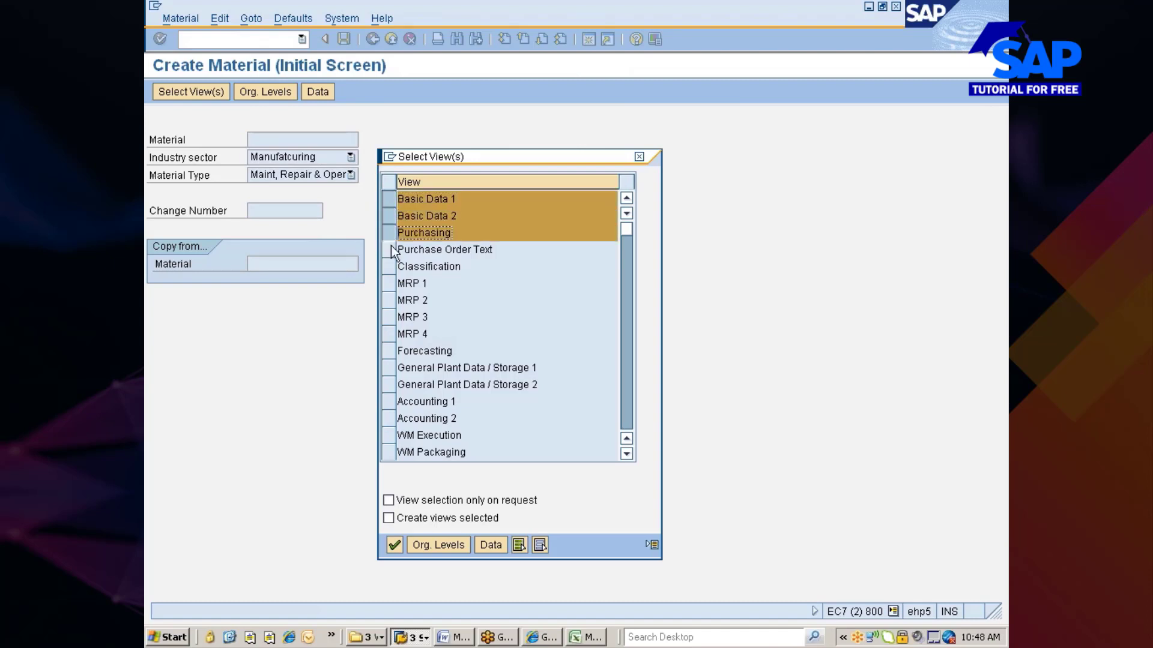
click(388, 368)
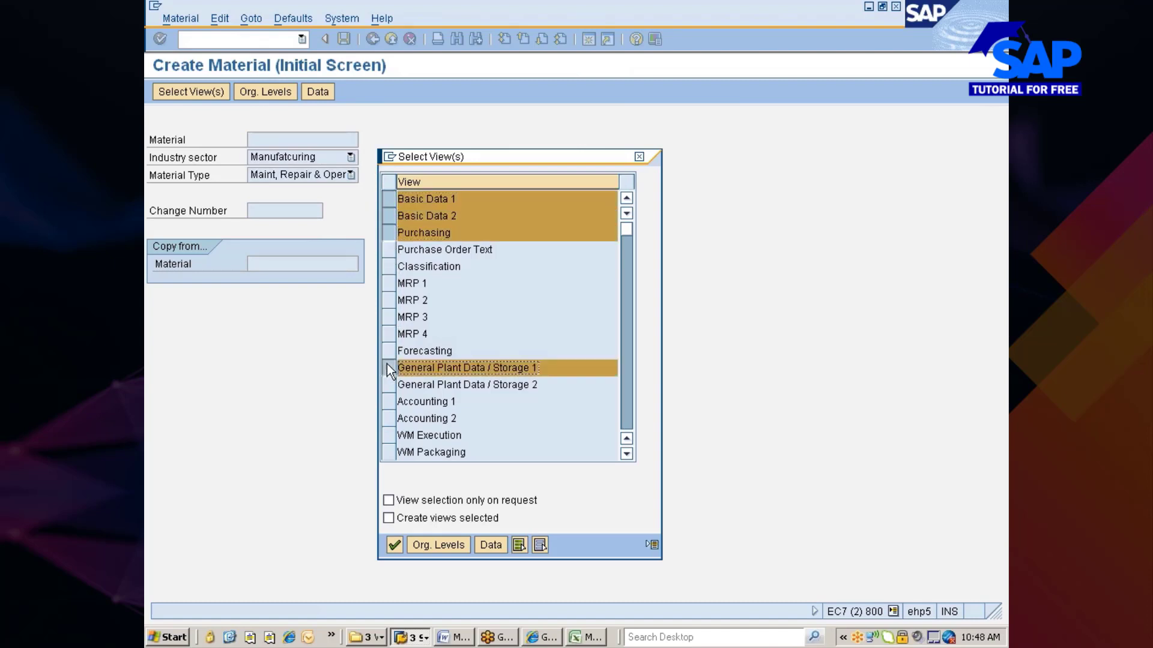
click(389, 401)
key(Return)
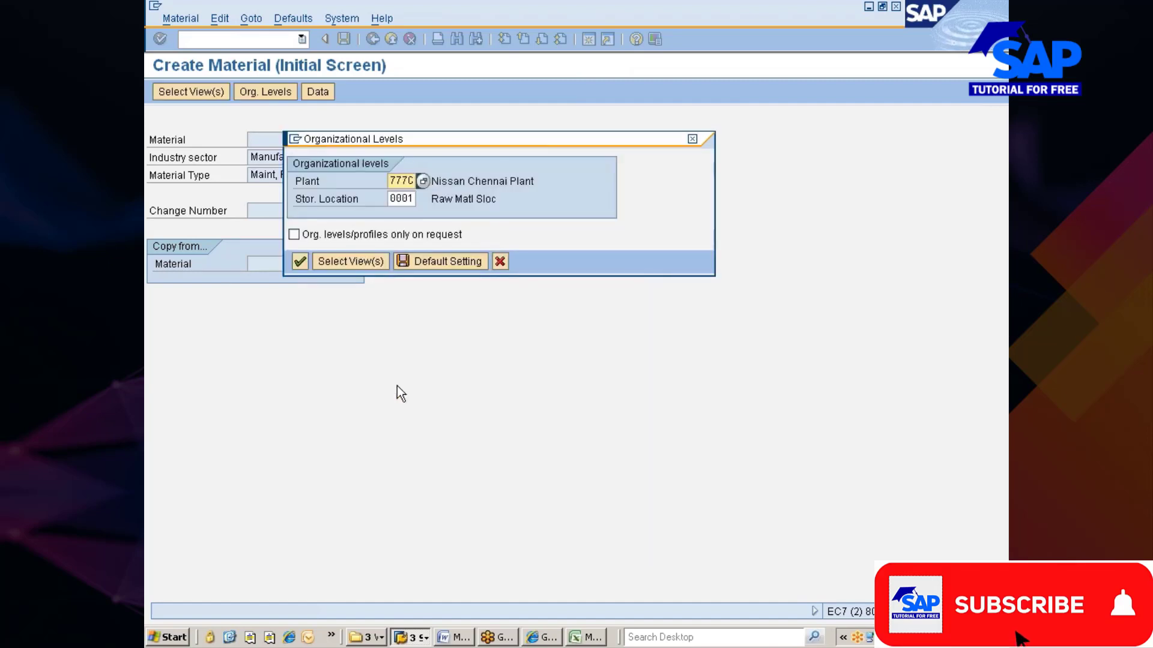
key(Return)
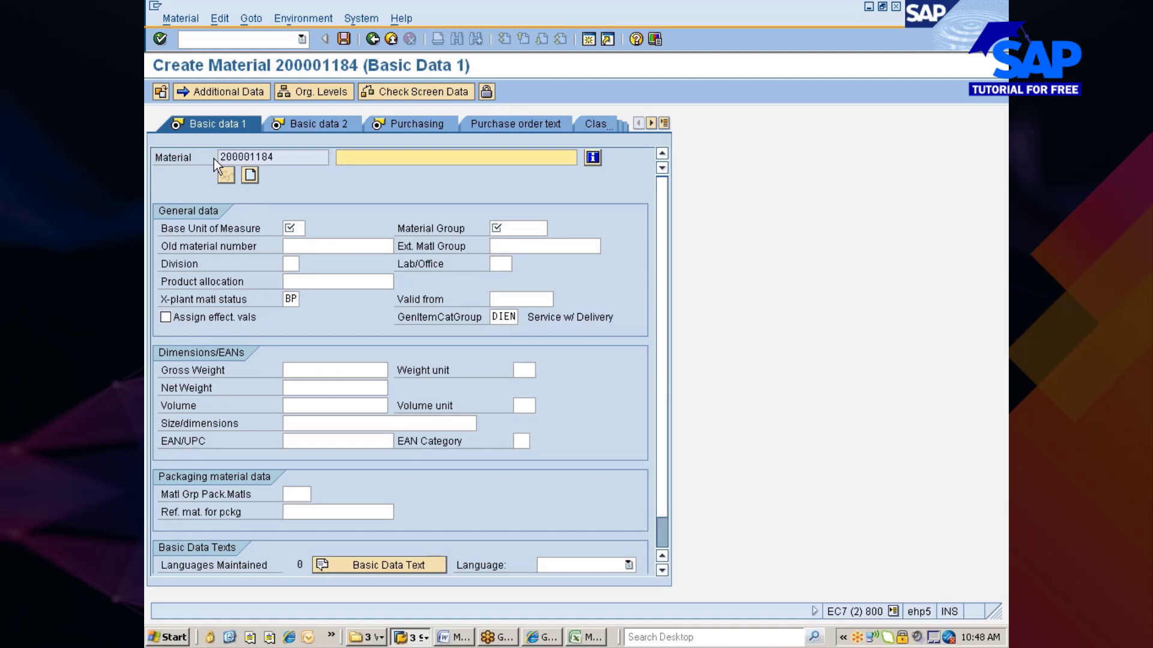
Describe the new material as "Piston Ring", with base unit of measure ea and material group 00108 (Engines).
text(Piston Ring)
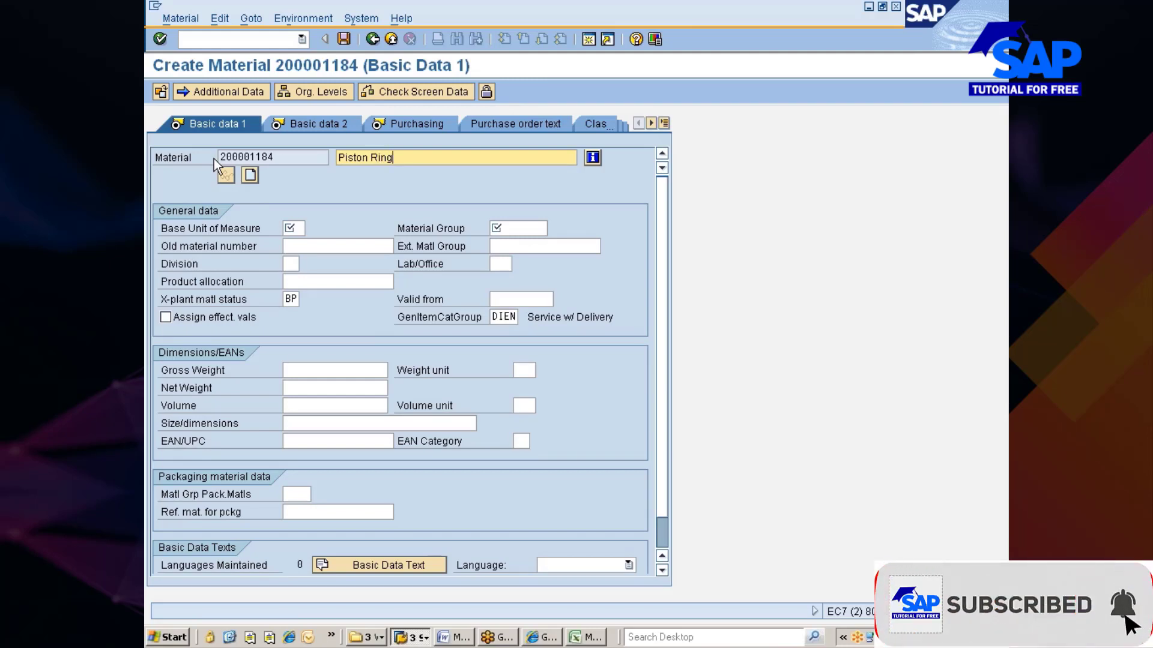
click(280, 228)
text(ea)
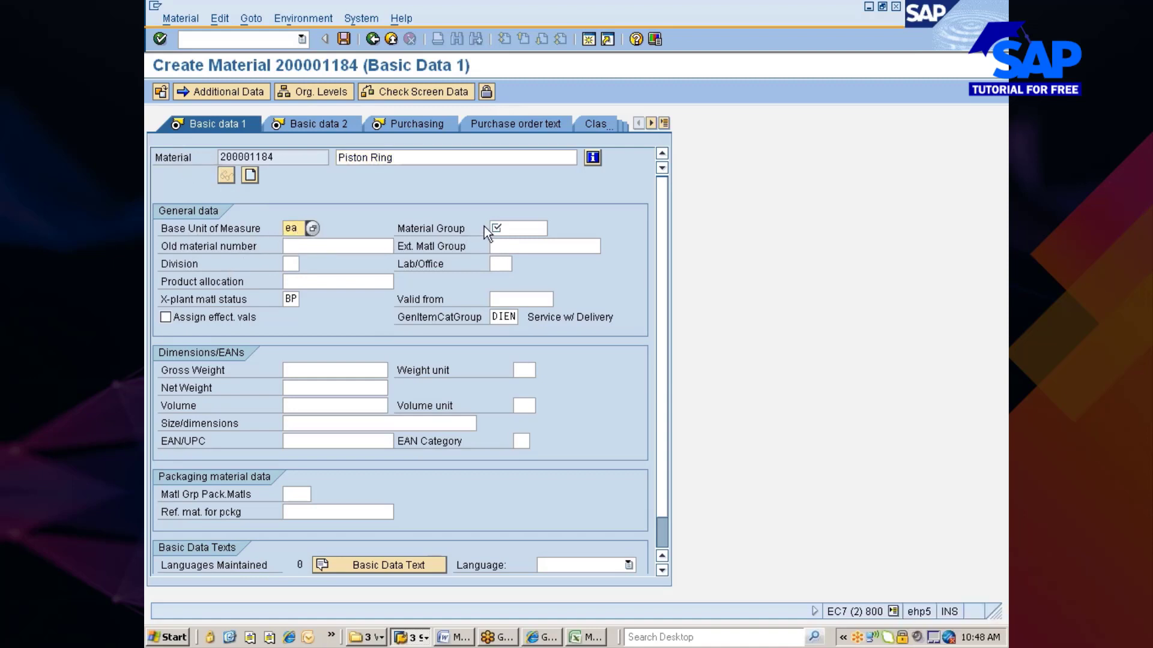
click(494, 229)
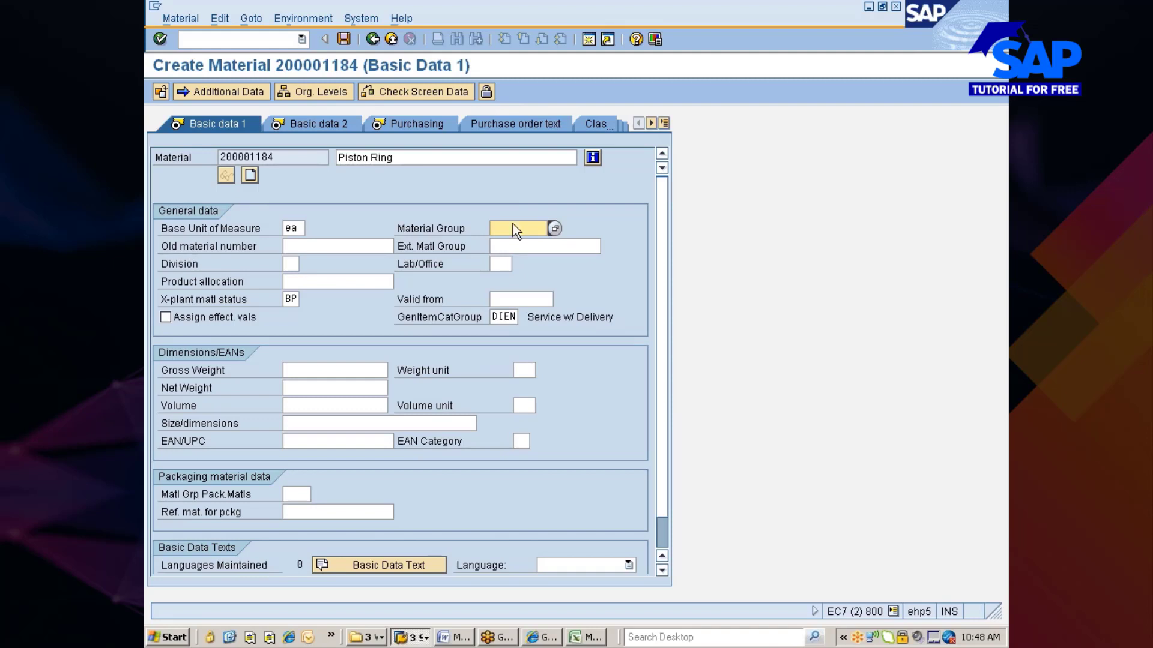
key(F4)
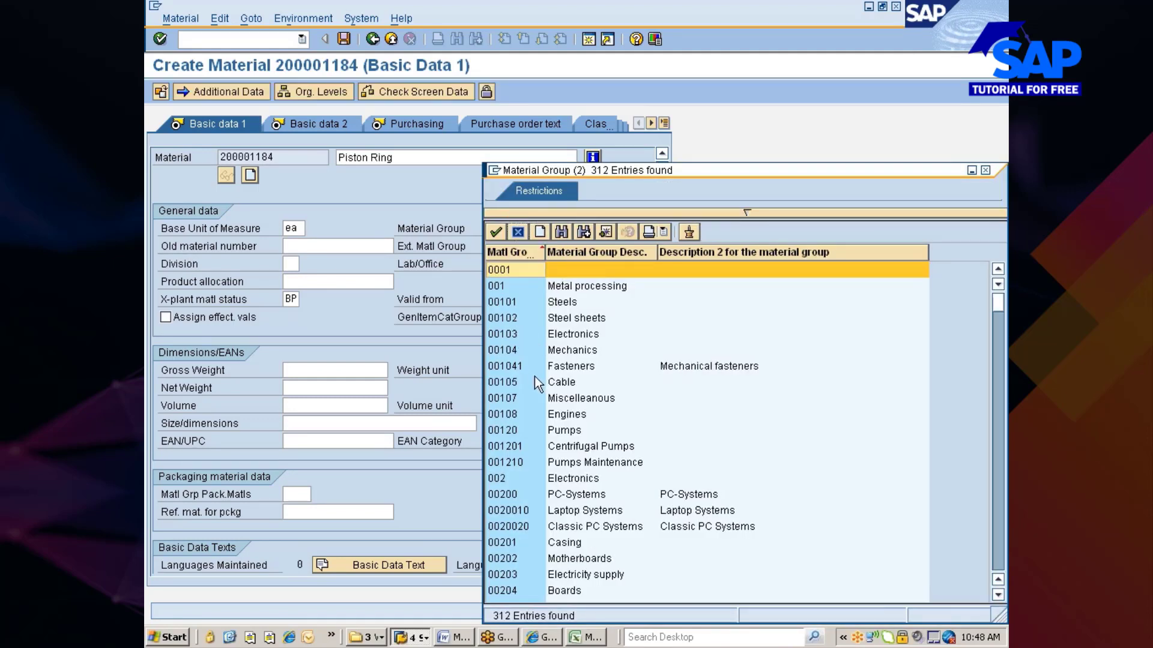
double_click(517, 414)
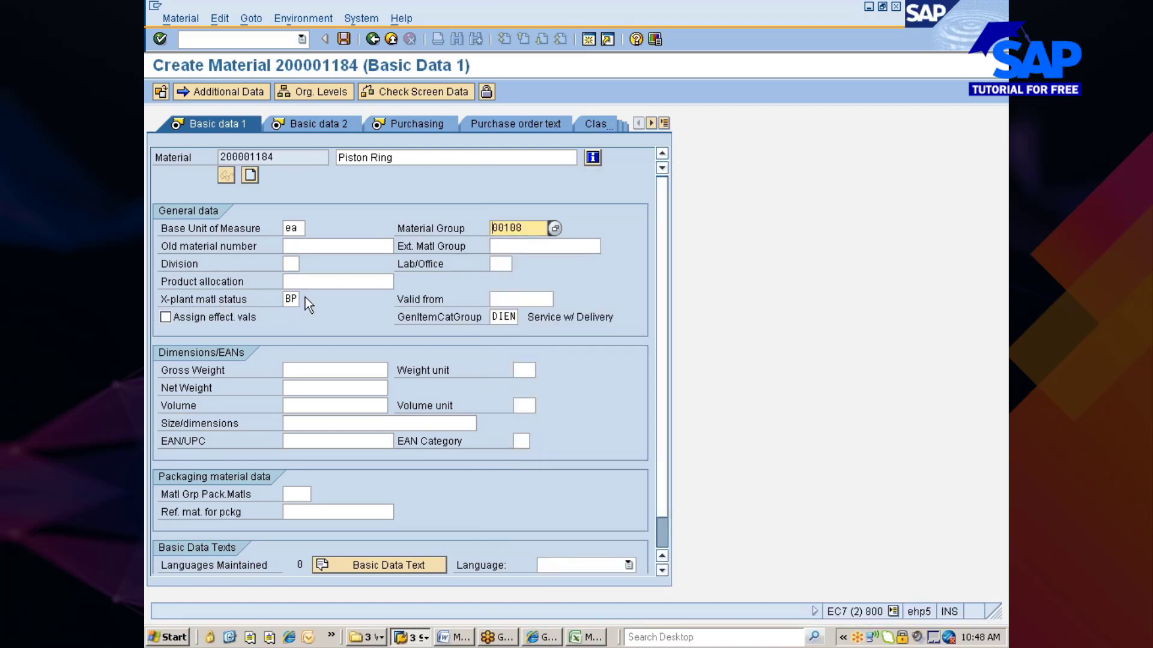
Switch to the ZMRO material type details and check its general settings.
click(412, 638)
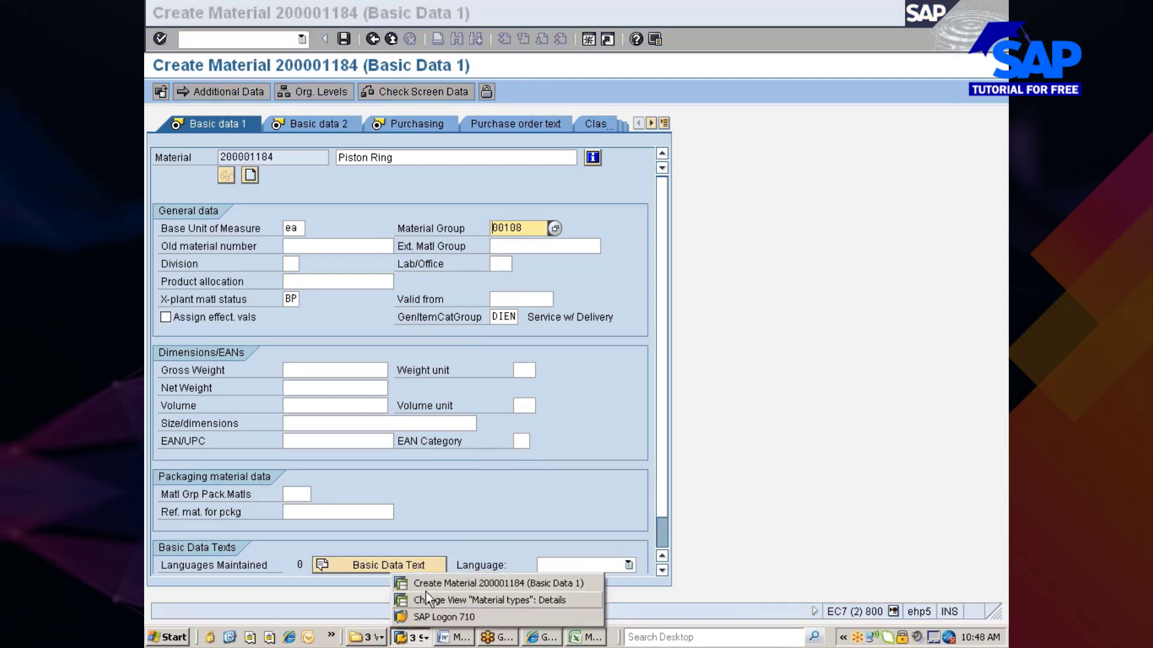
click(431, 600)
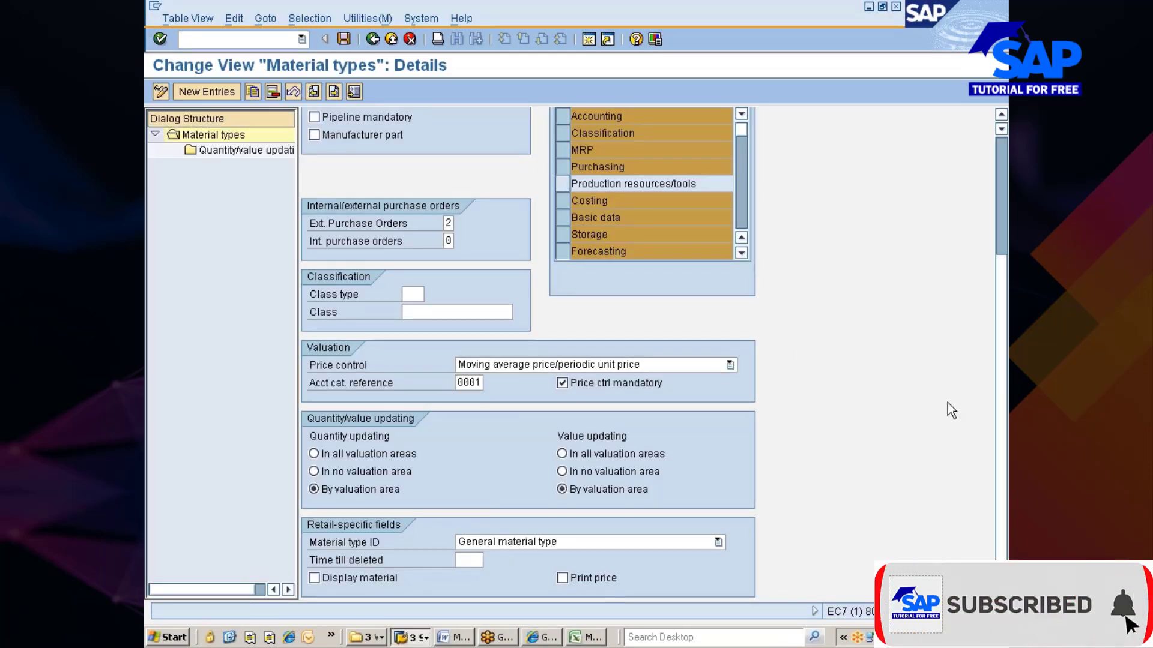
scroll(995, 446, up, 5)
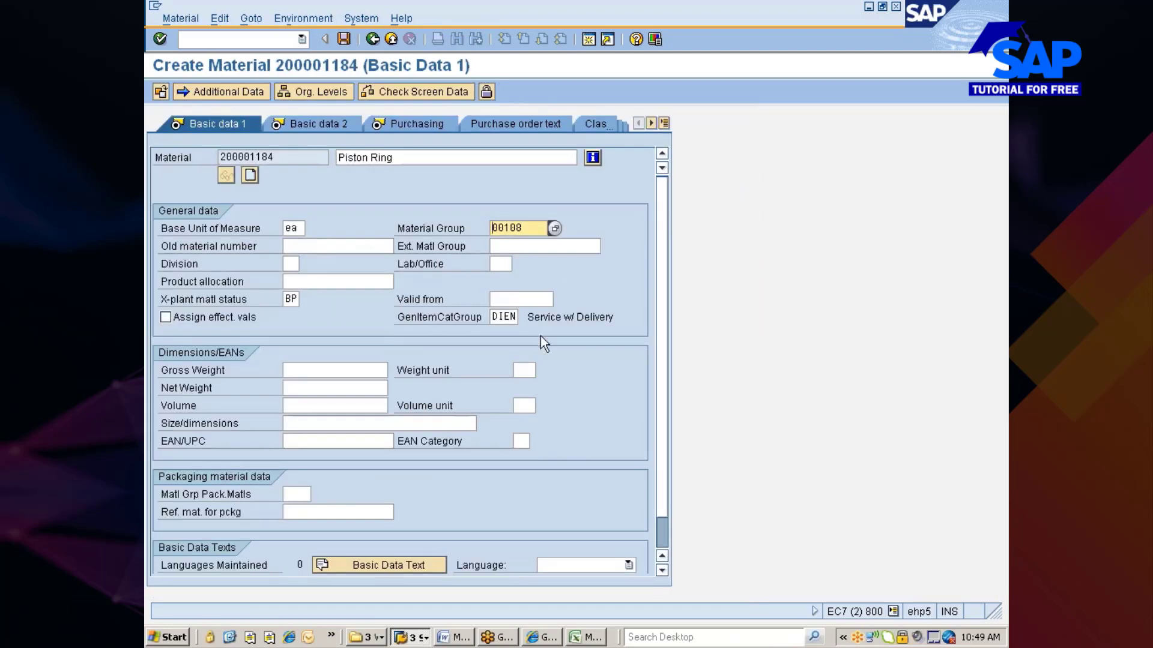
Clear the cross-plant material status and general item category group in Basic Data 1, and continue past Basic Data 2 to the Purchasing view.
click(297, 303)
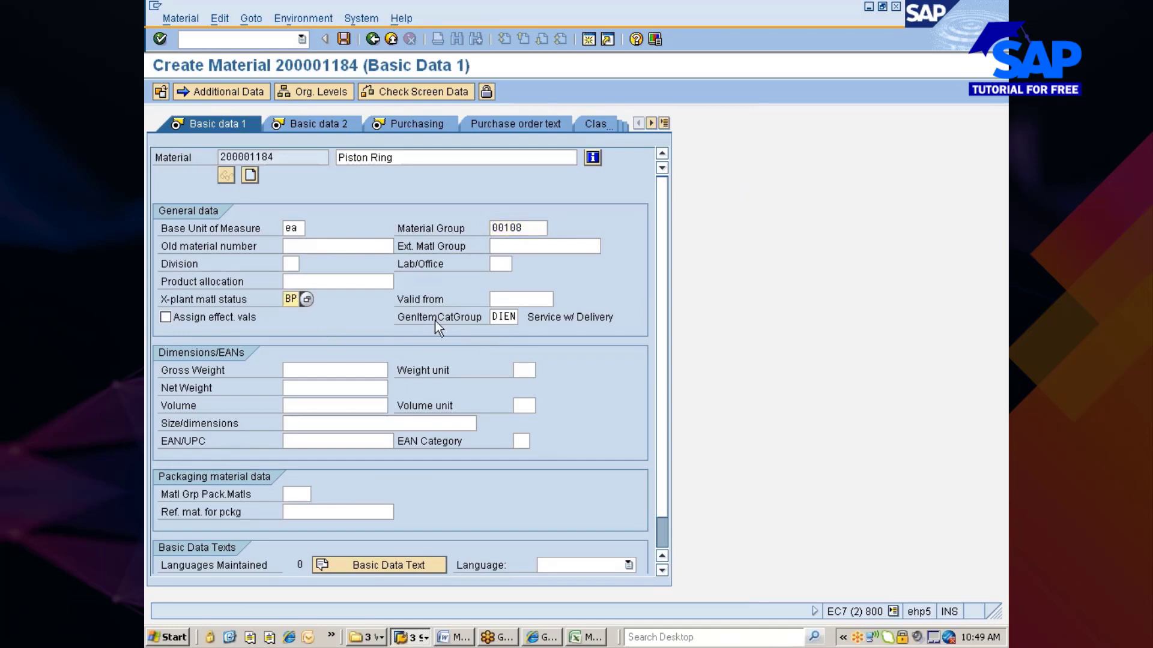
key(BackSpace)
key(BackSpace)
click(495, 316)
key(Delete)
key(Delete)
key(Delete)
key(Delete)
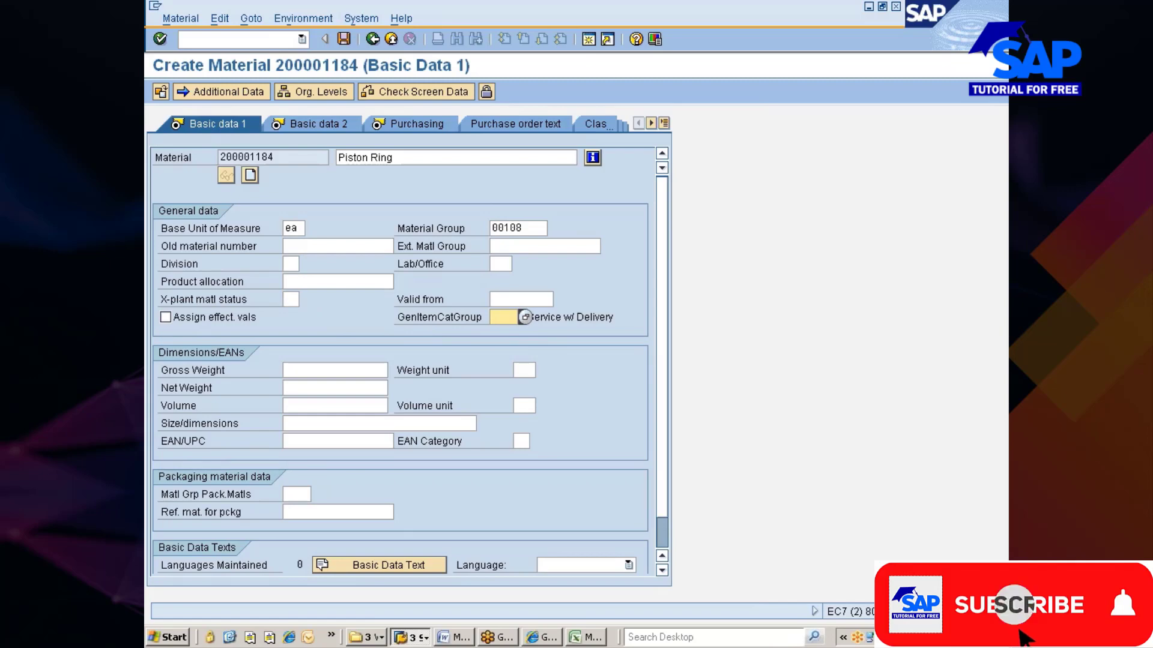
key(Return)
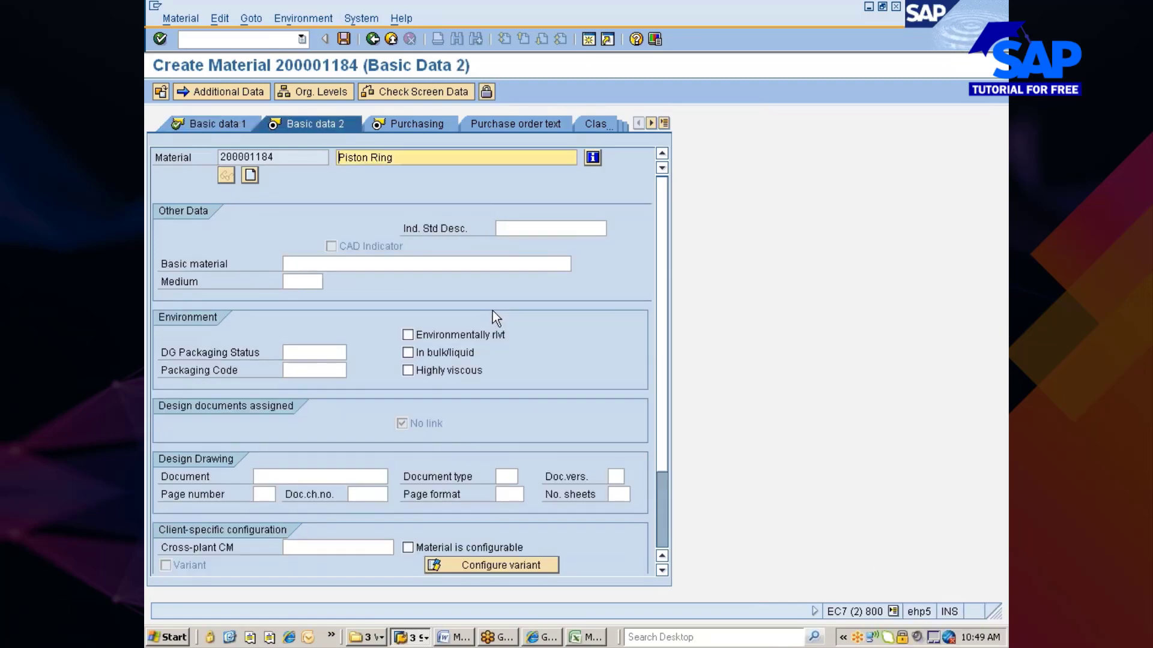
key(Return)
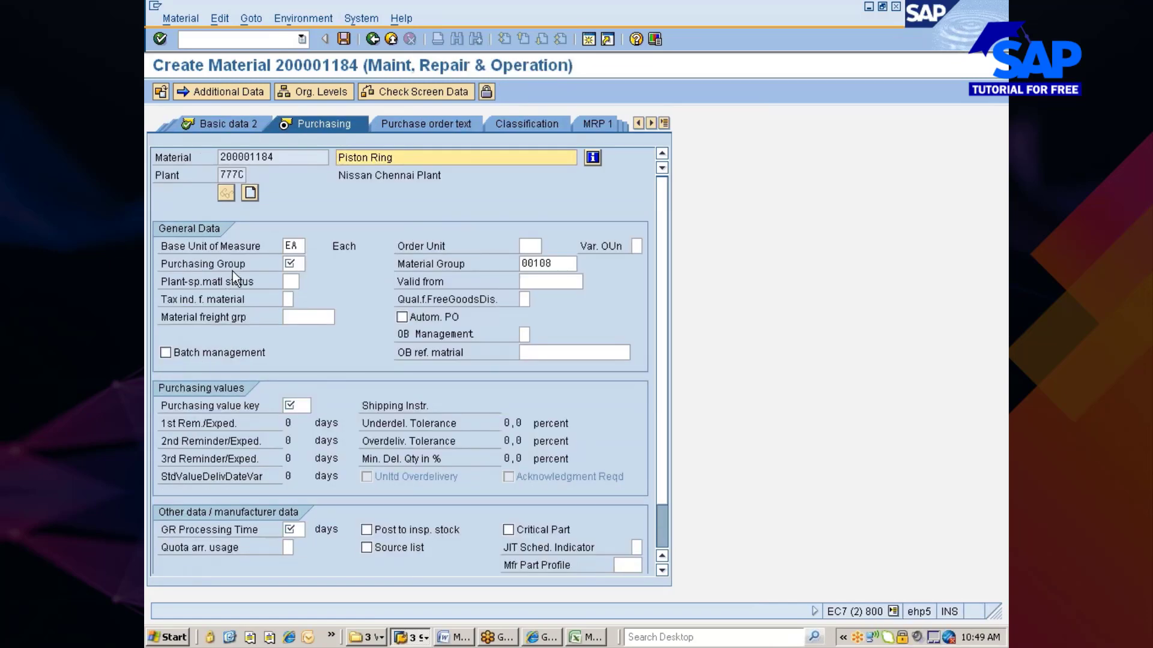
Set purchasing group 002, purchasing value key 1 and GR processing time 1 day, and continue through the plant data view to Accounting 1.
click(288, 263)
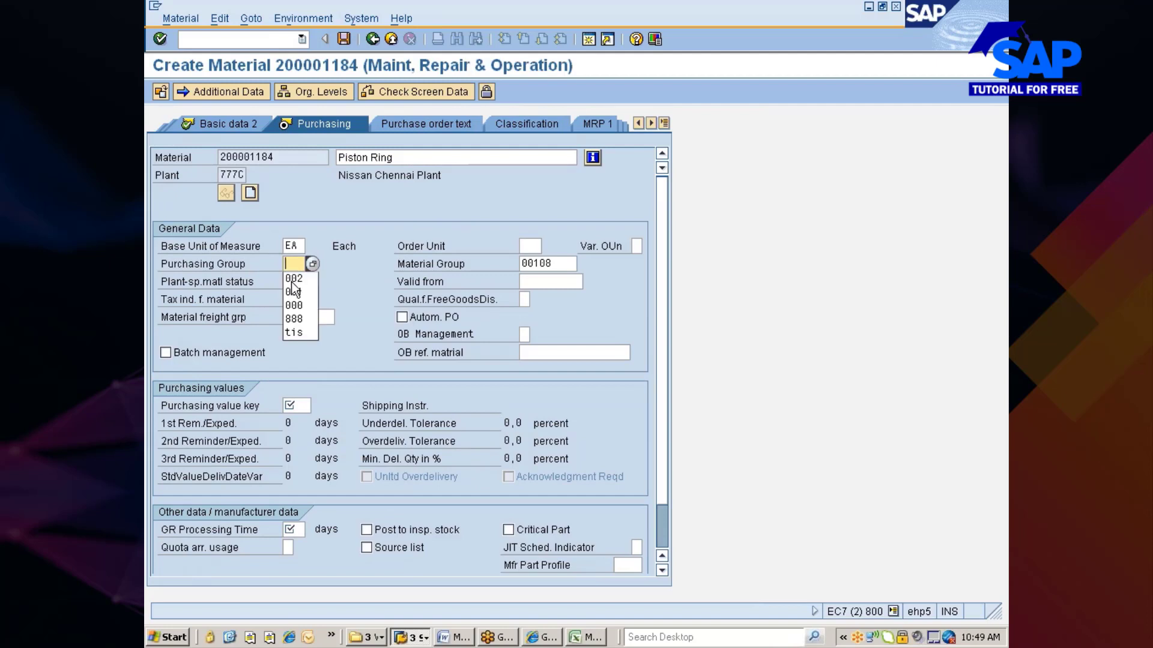
key(Down)
key(Return)
click(293, 406)
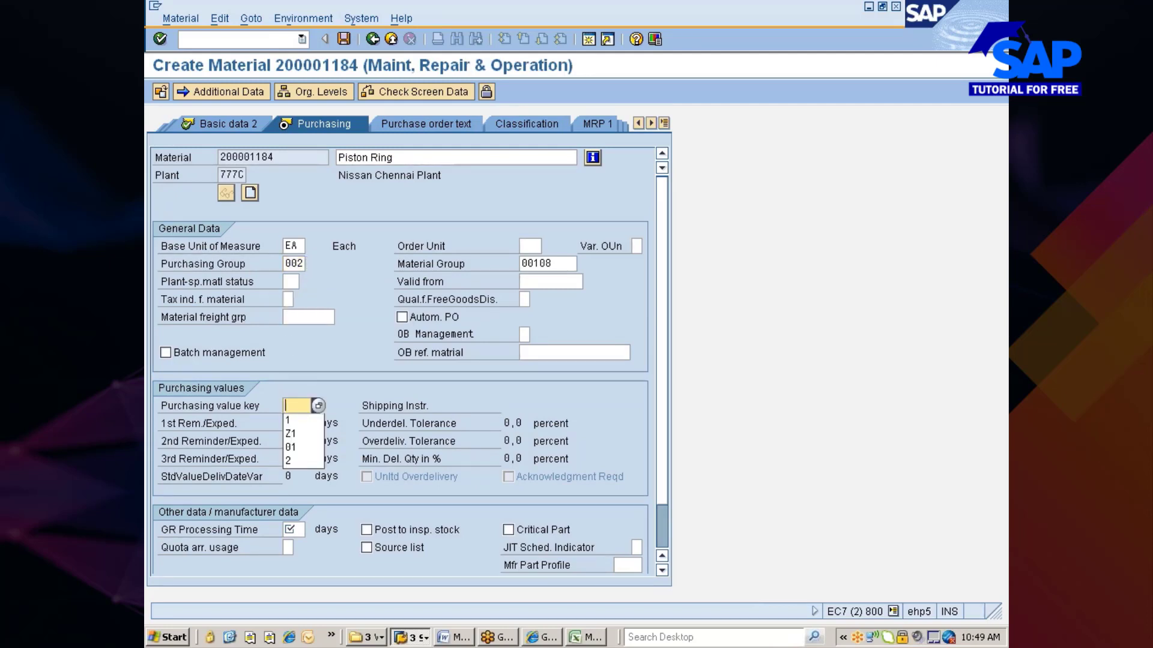
text(1)
click(293, 531)
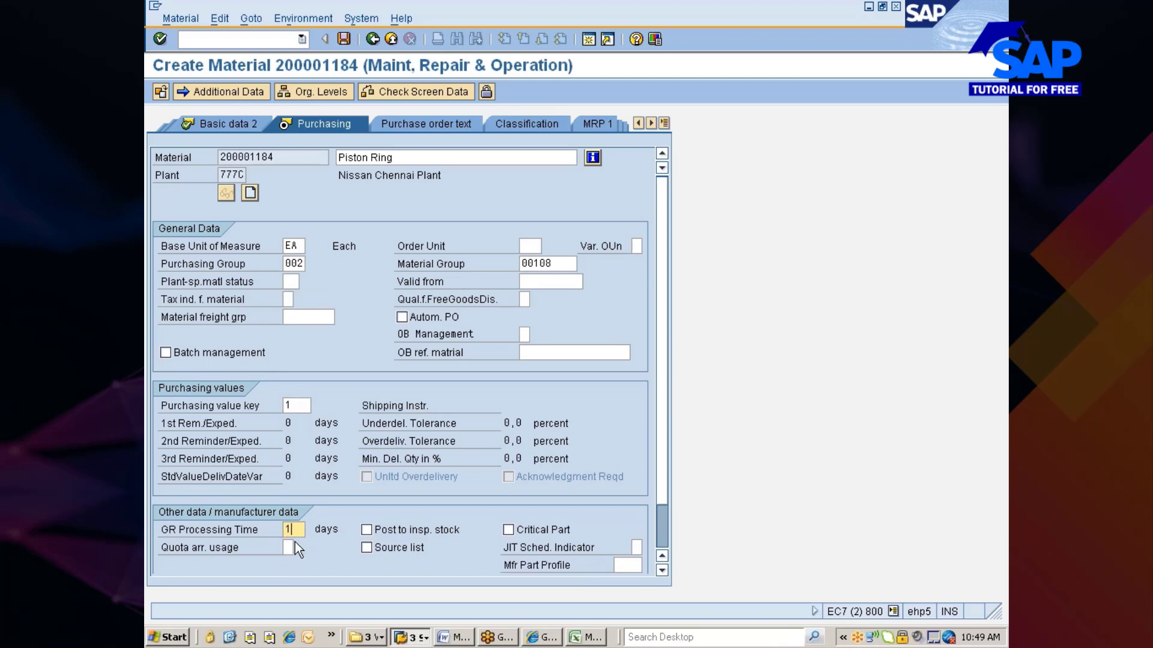
key(Return)
key(Return)
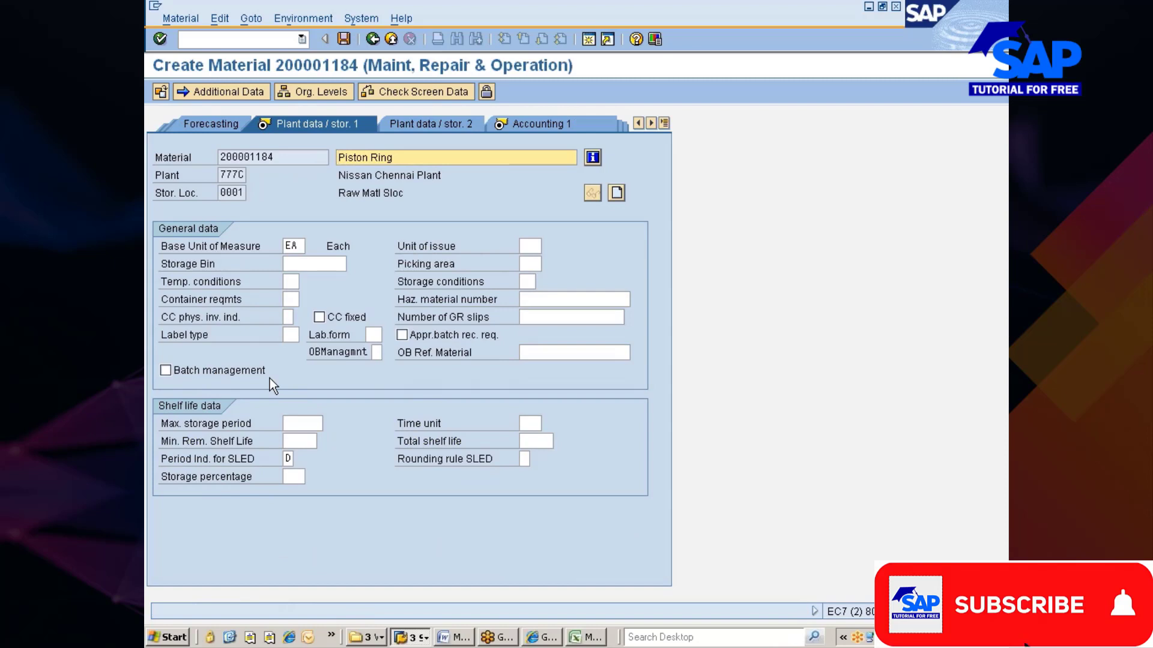
key(Return)
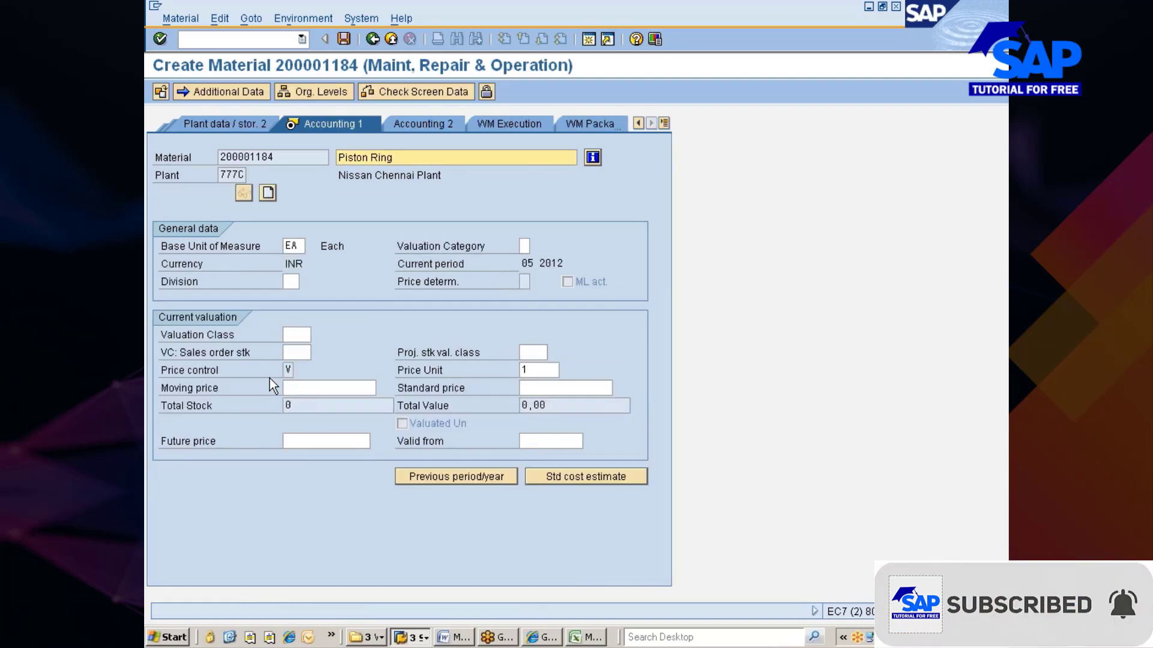
Set the valuation class to 3000 and cancel the exit prompt to stay in the Accounting 1 view.
click(296, 335)
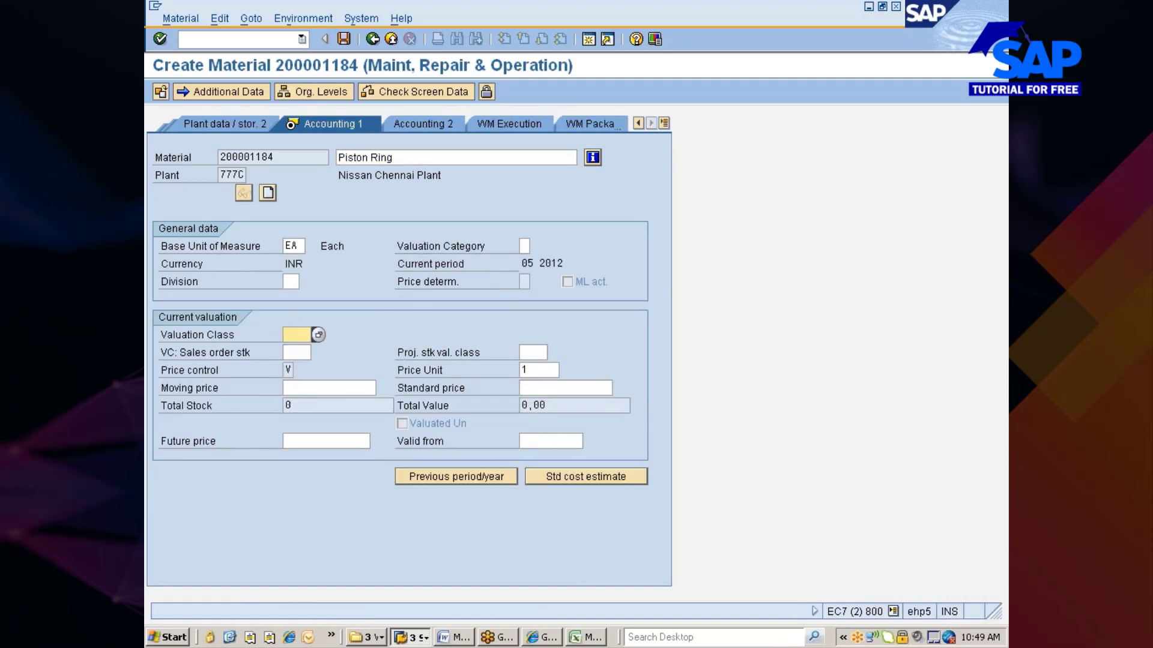
key(BackSpace)
click(297, 349)
key(Return)
key(Return)
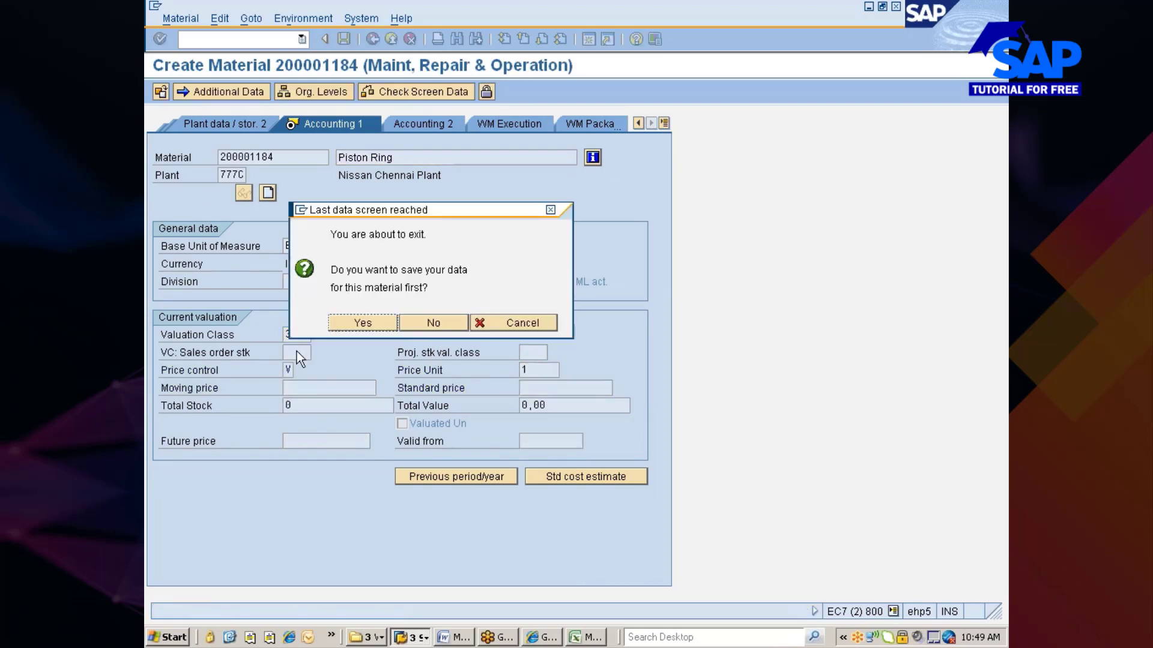
click(491, 319)
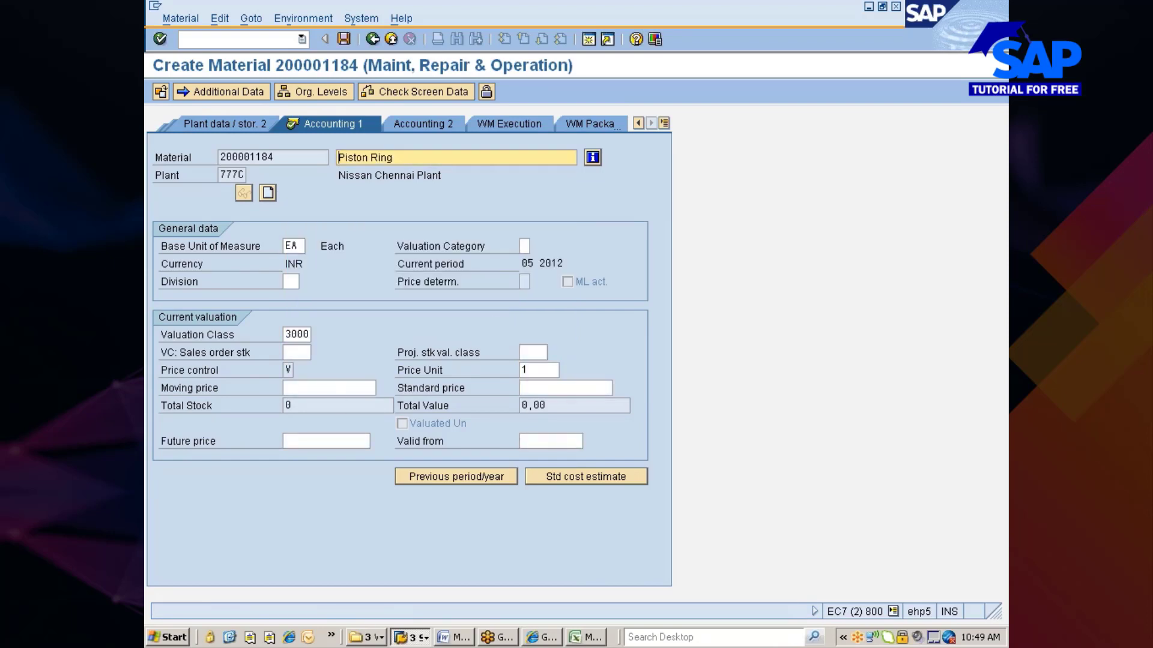
Set the moving price to 120 and proceed to the save prompt for the material.
click(329, 387)
key(BackSpace)
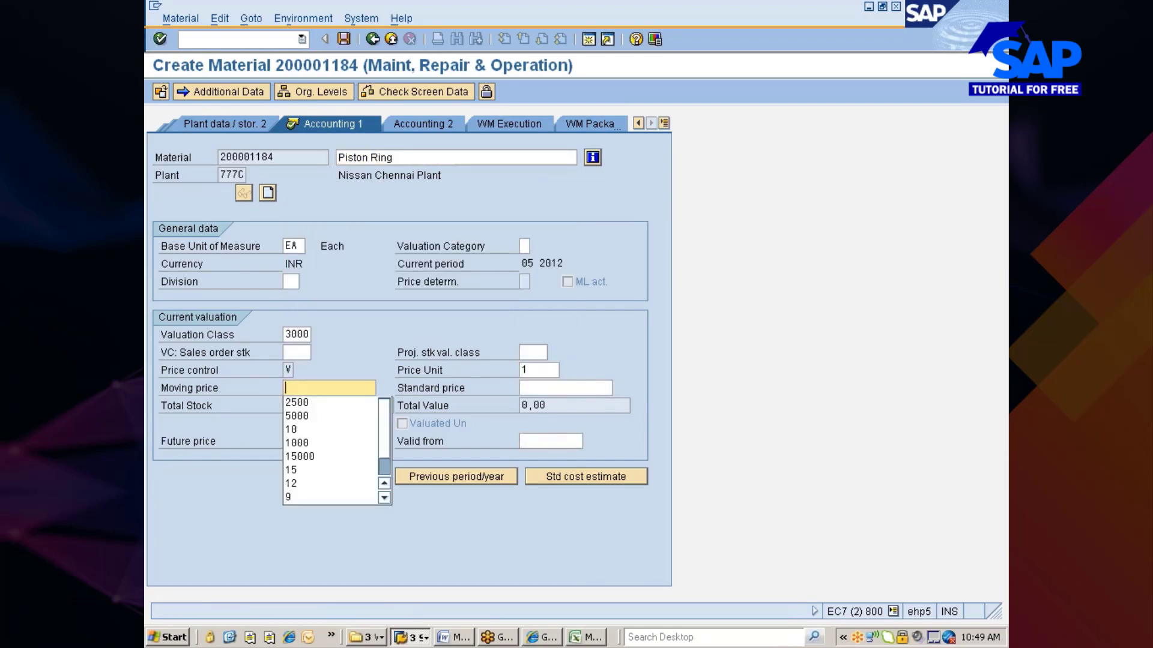
text(120)
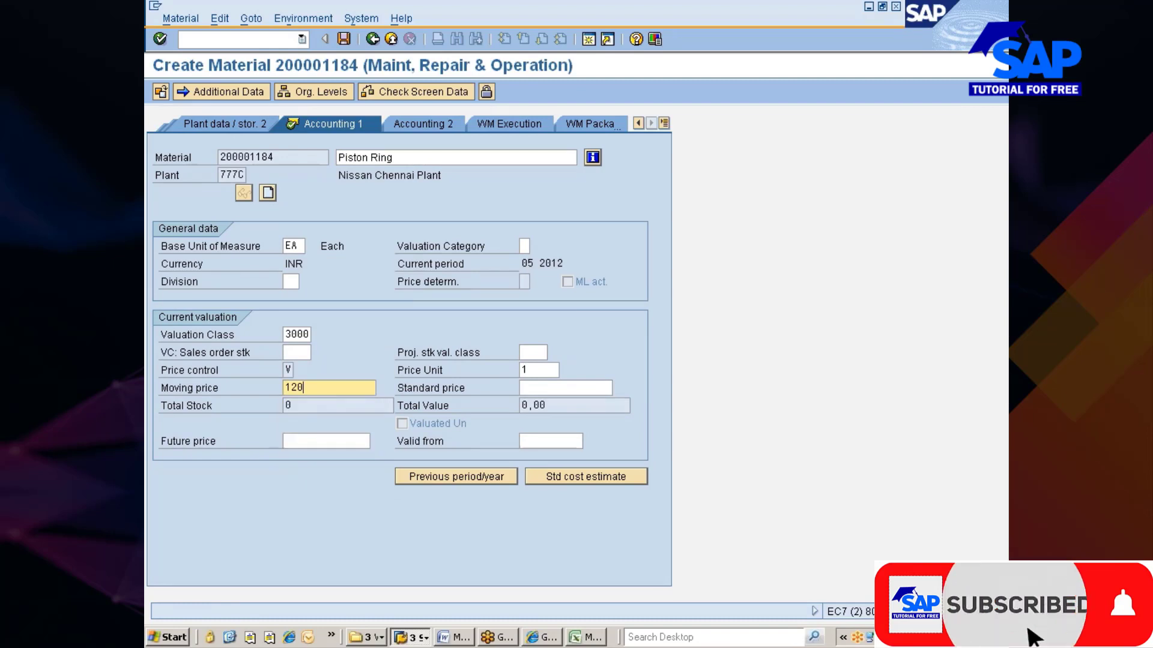
key(Return)
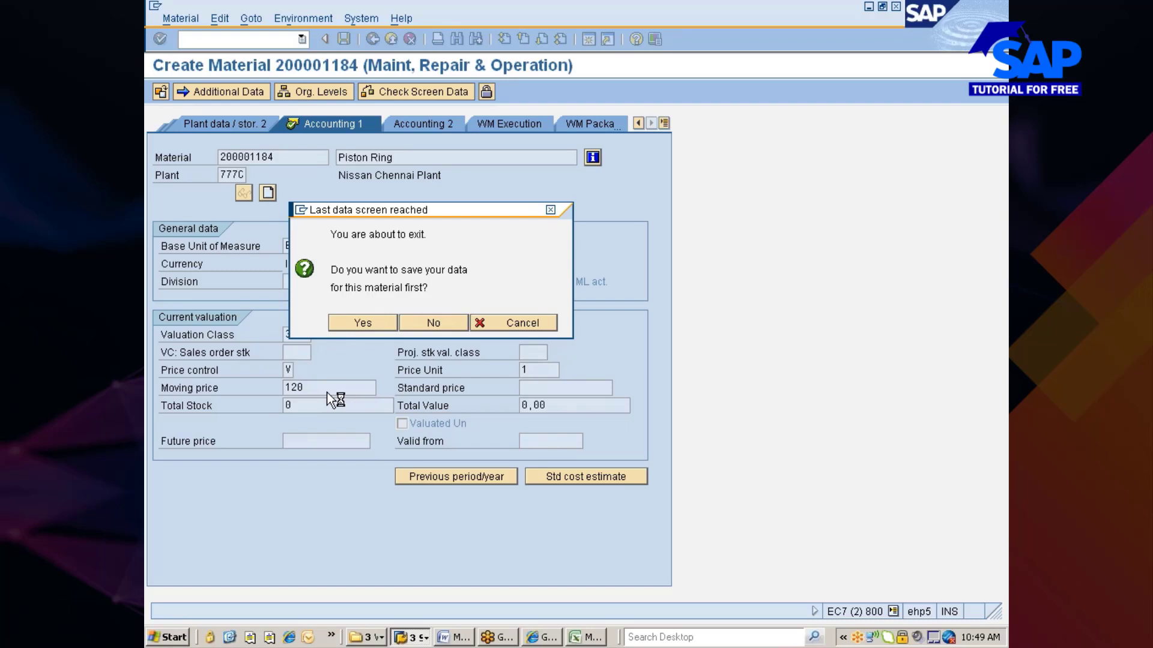
Save the Piston Ring material and switch to the session with the ZMRO material type details.
key(Return)
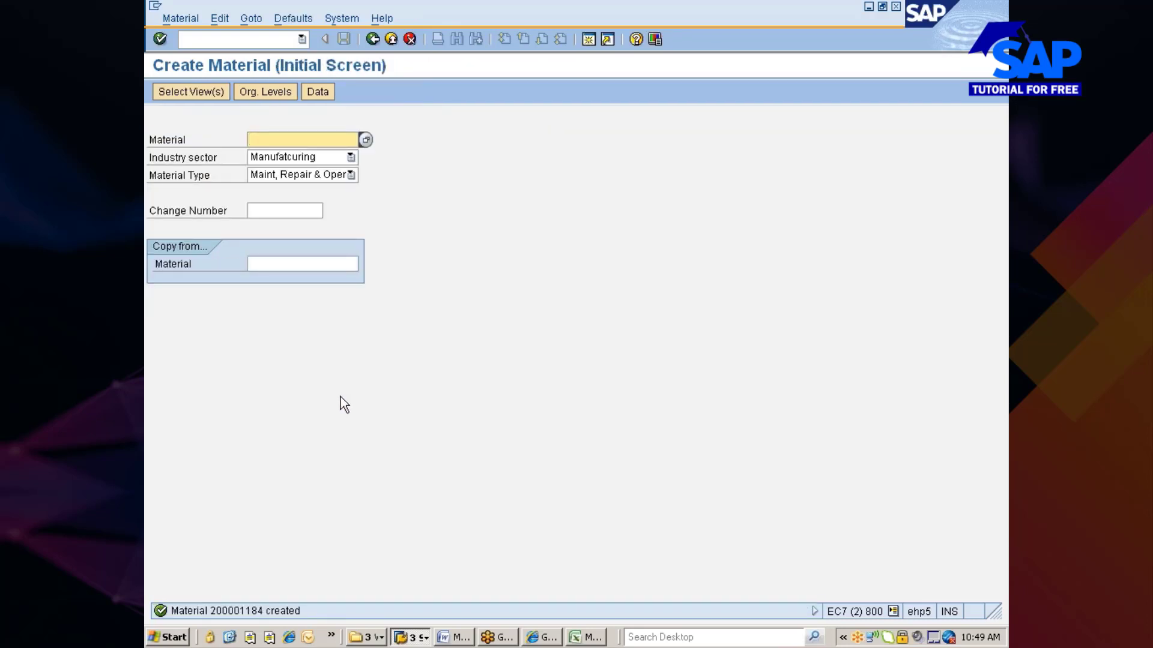
click(408, 636)
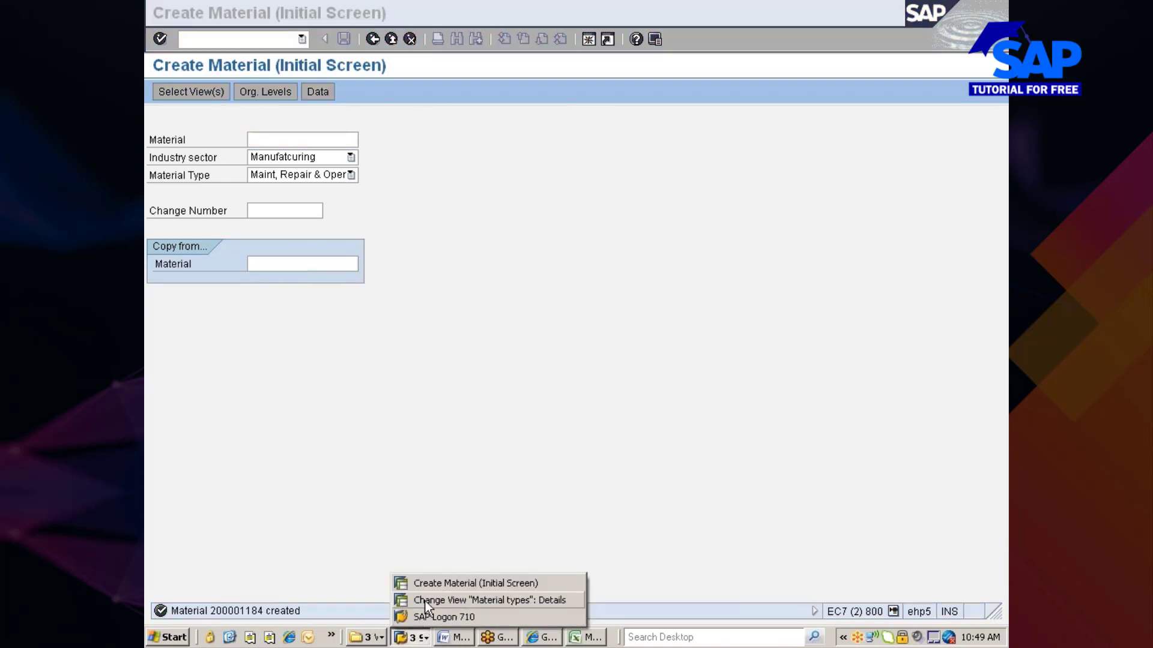
click(468, 600)
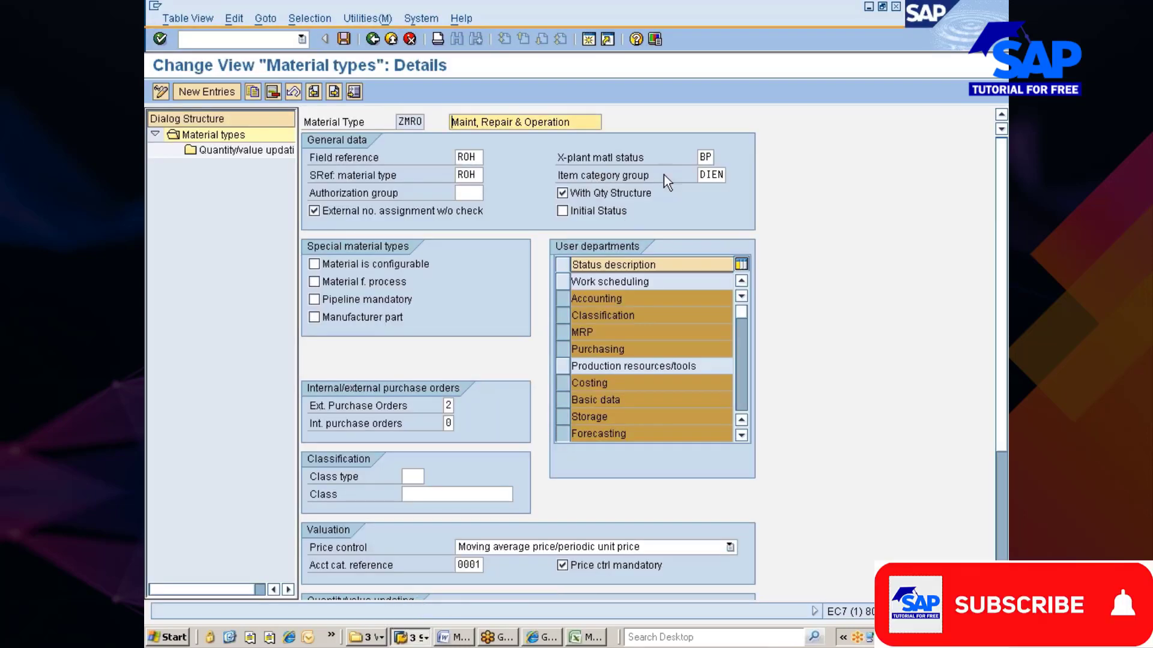
Clear the cross-plant material status and item category group of material type ZMRO and save the changes.
click(710, 175)
click(700, 157)
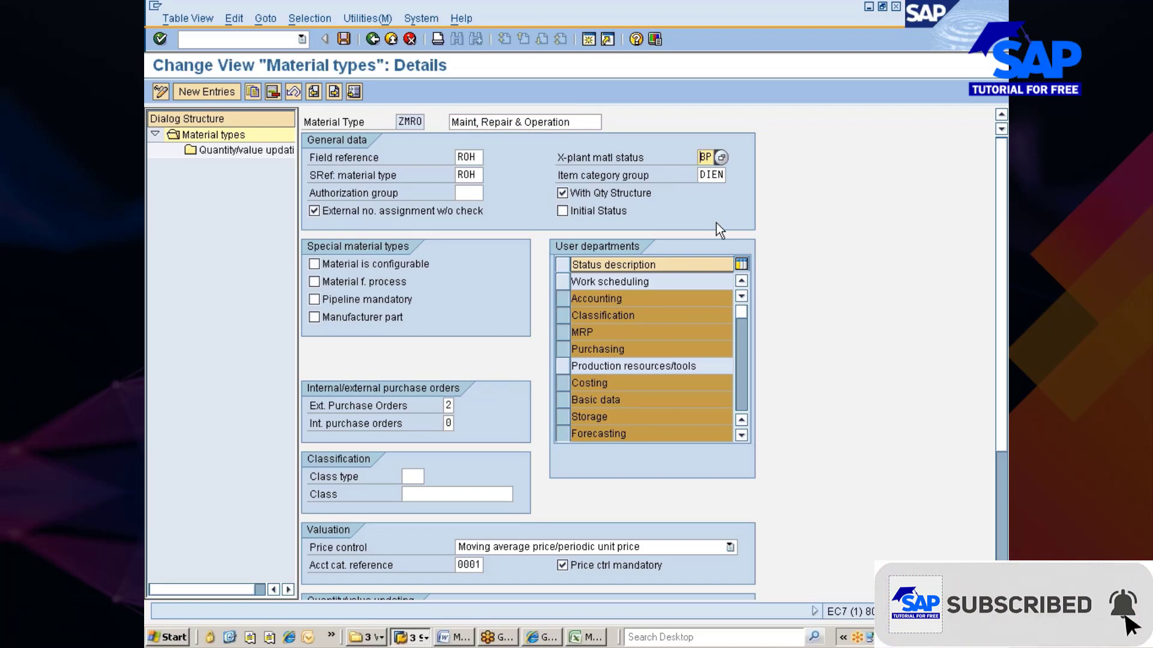
key(Delete)
key(Delete)
key(Tab)
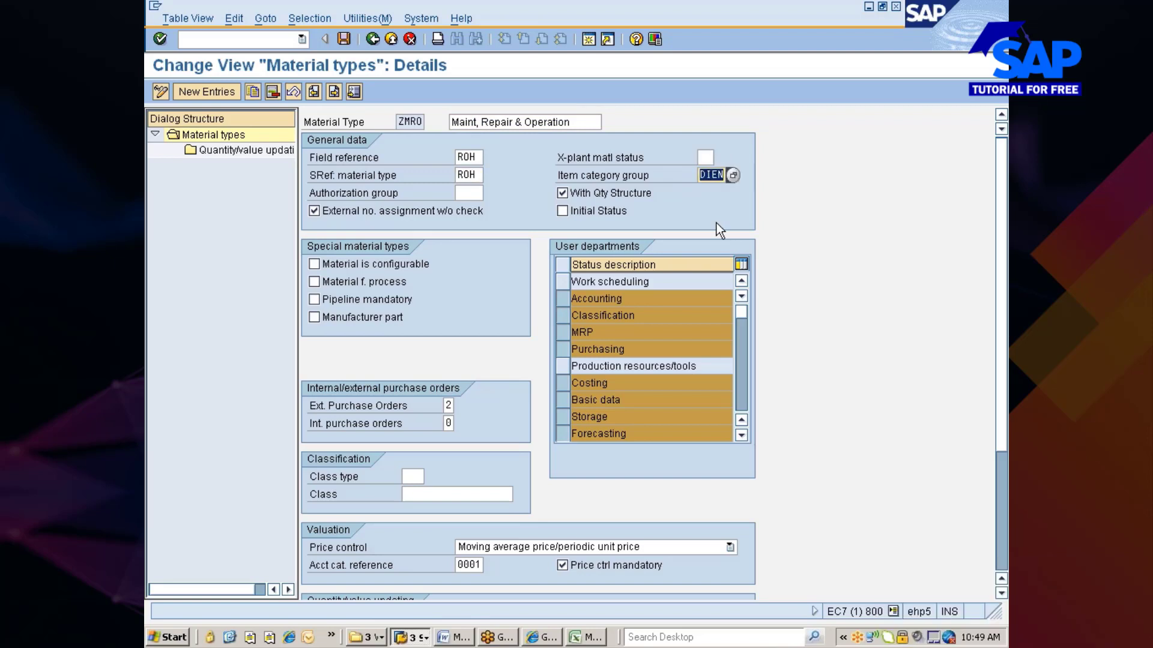
key(Delete)
key(ctrl+s)
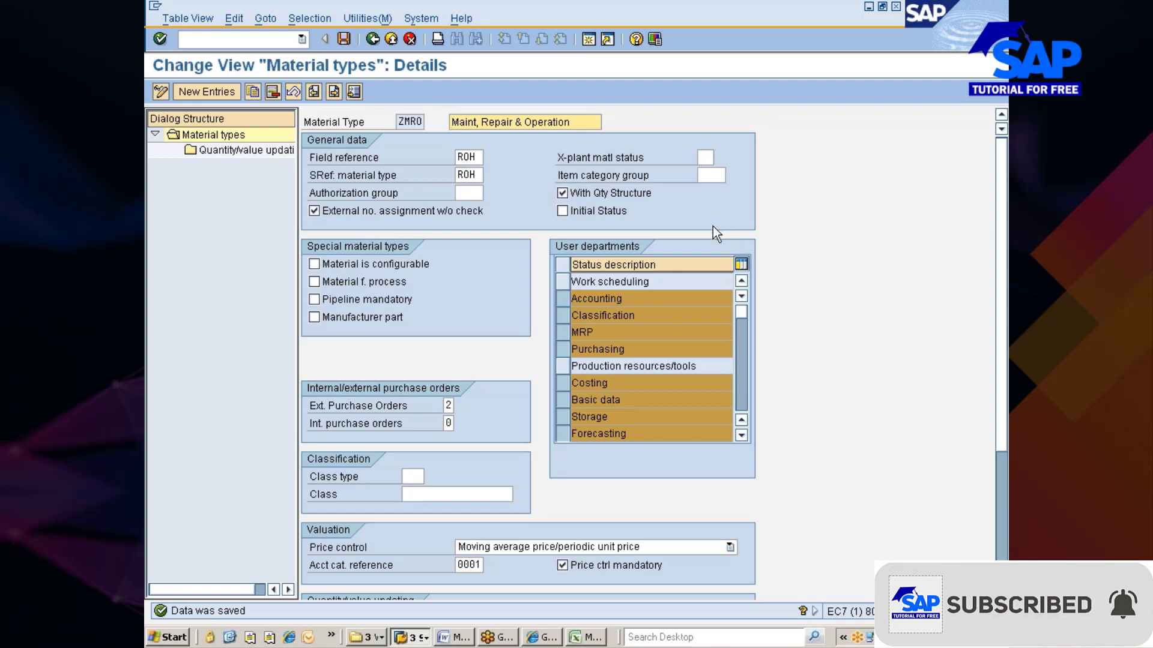
Review ZMRO's valuation and quantity/value updating settings and return to the IMG structure.
scroll(995, 491, down, 3)
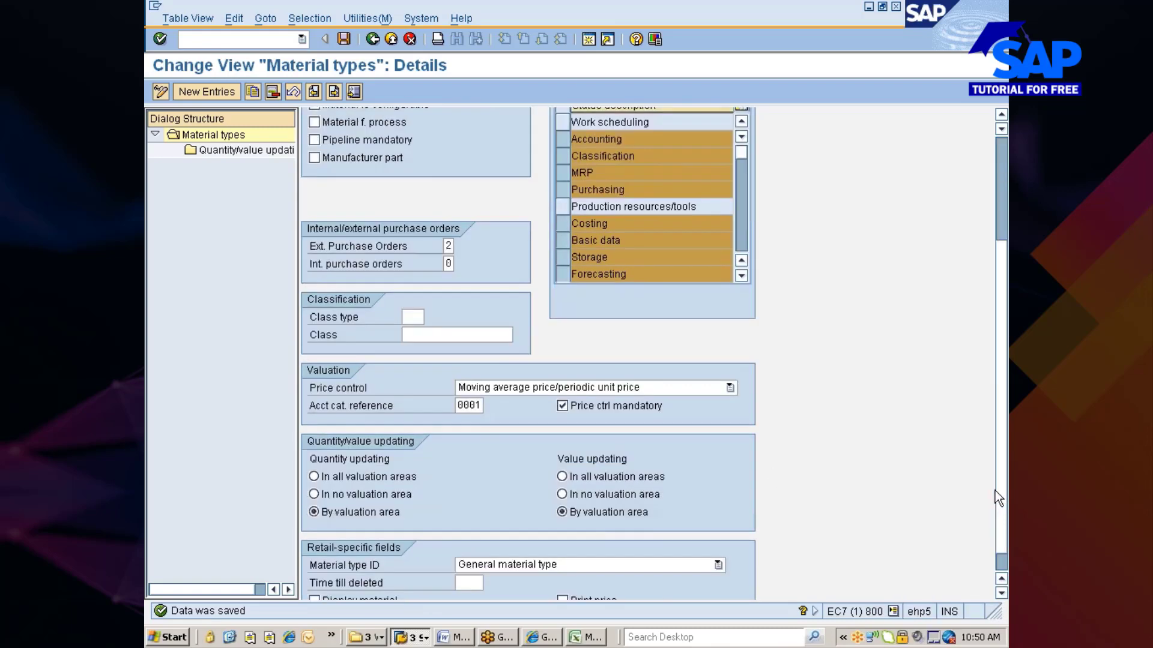
click(372, 39)
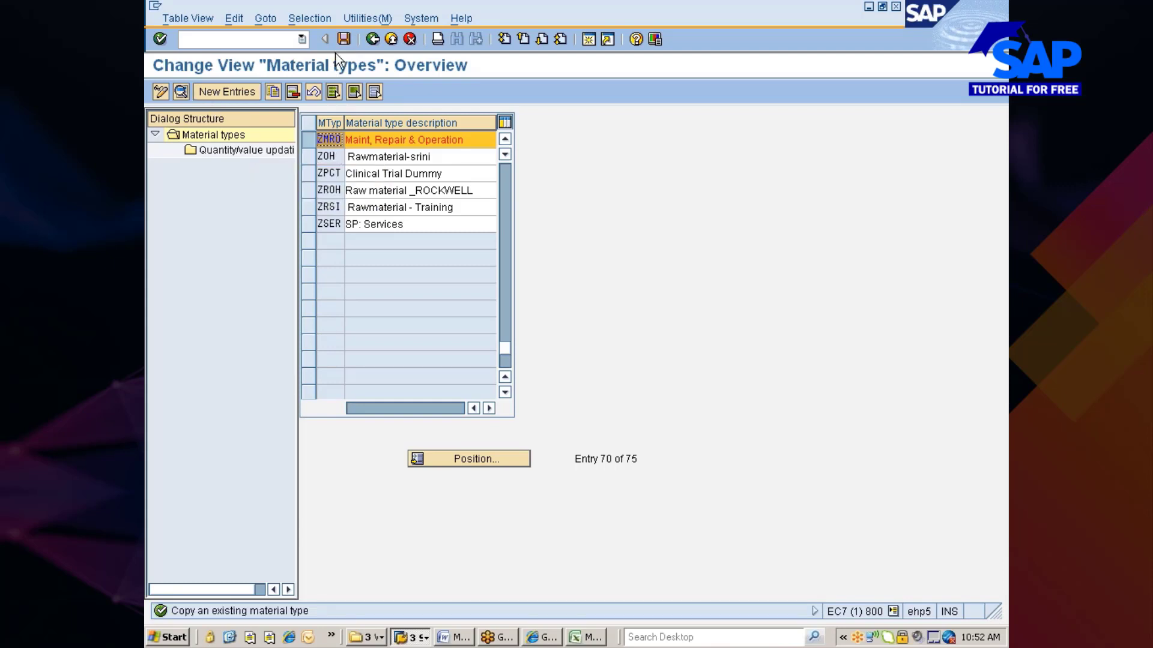
click(367, 39)
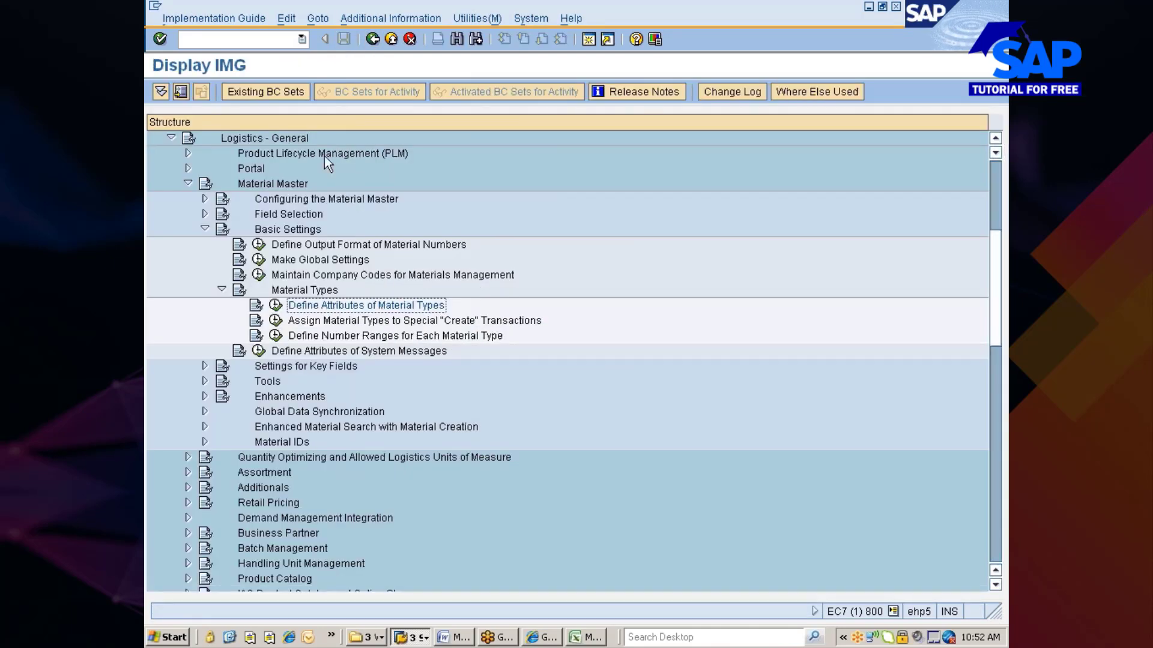
Try to add a new entry under Define Attributes of Material Types and return to the IMG structure.
click(275, 305)
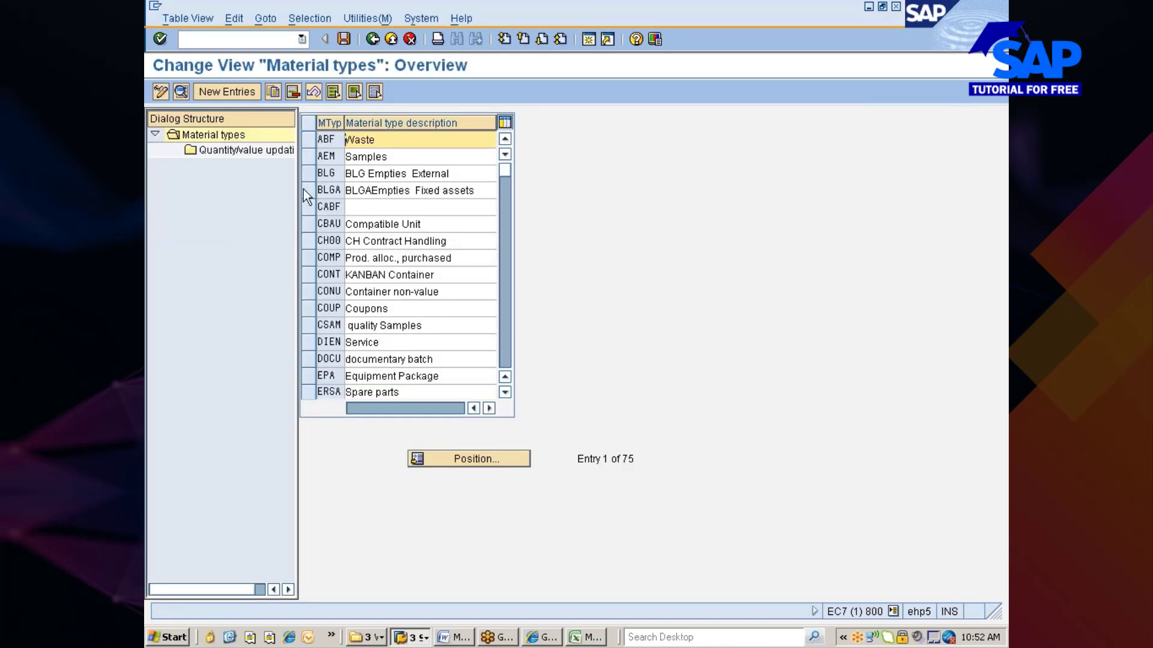
click(217, 88)
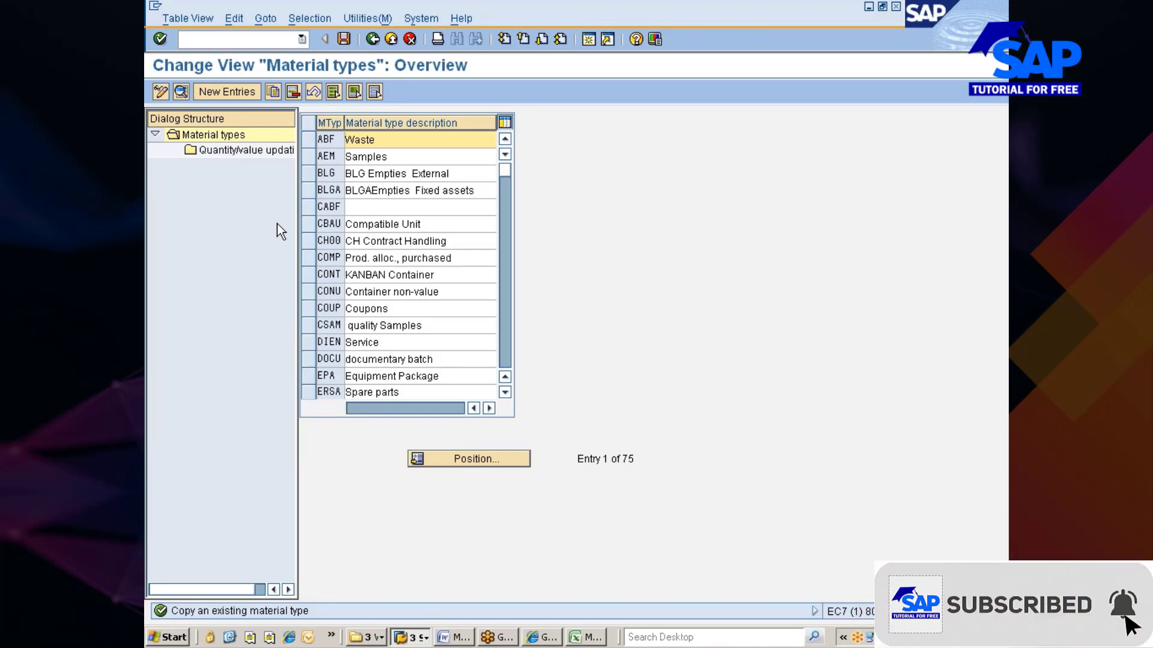
click(373, 38)
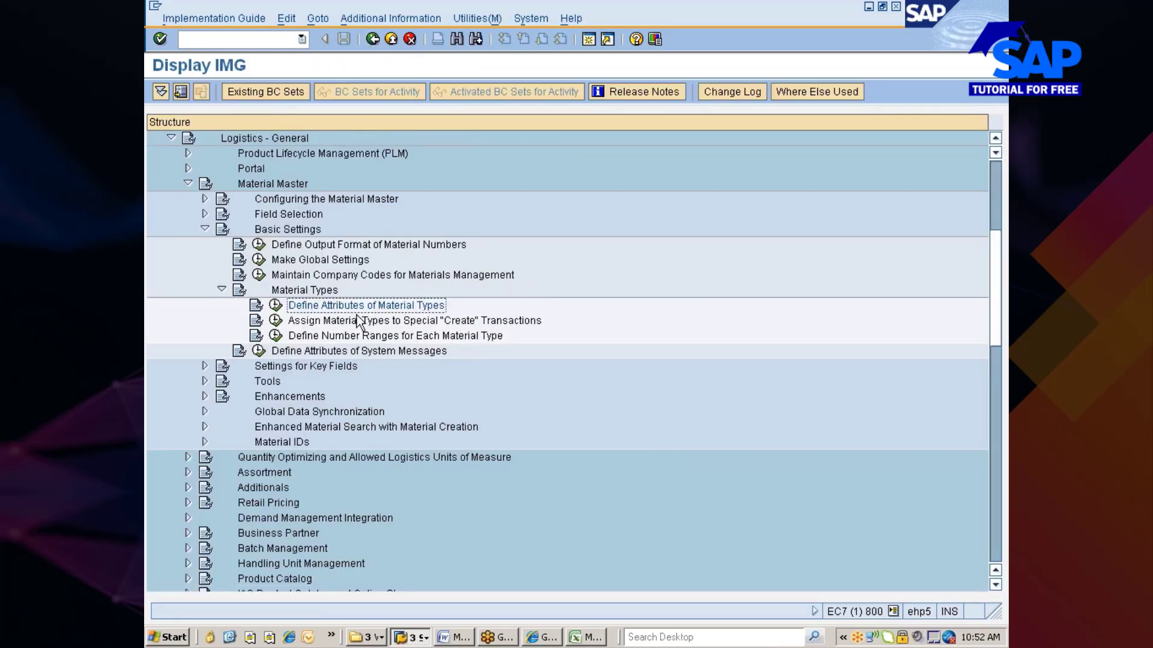
Reopen Define Attributes of Material Types and examine the first listed types, including Coupons (COUP), Service (DIEN) and Spare parts (ERSA).
click(328, 322)
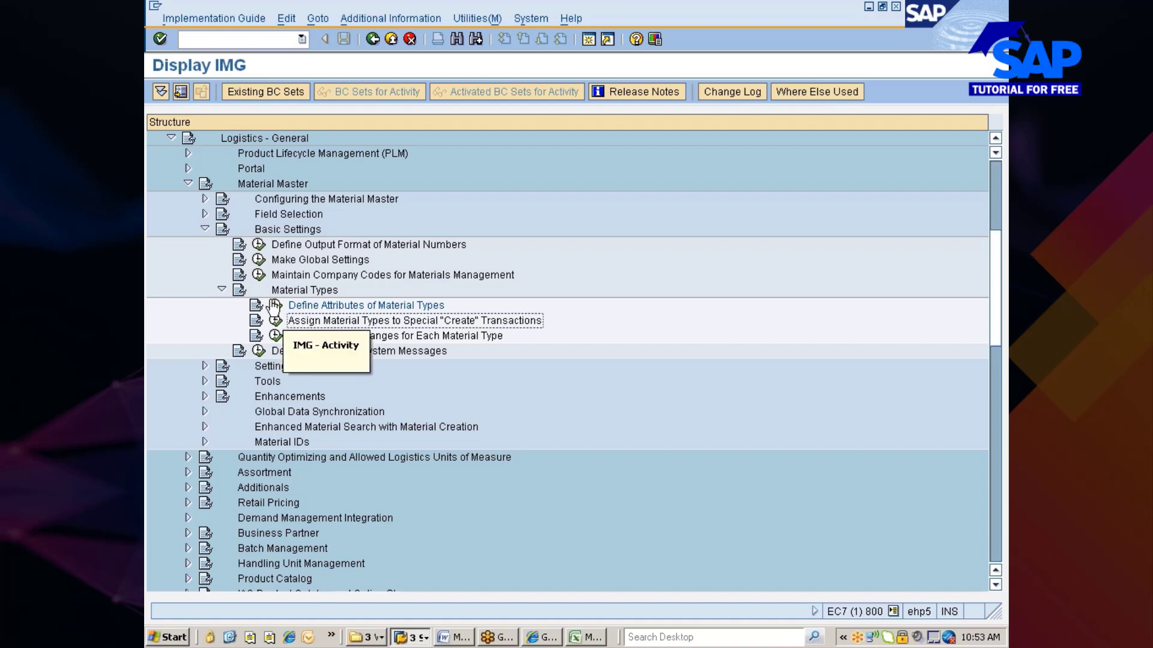
click(275, 306)
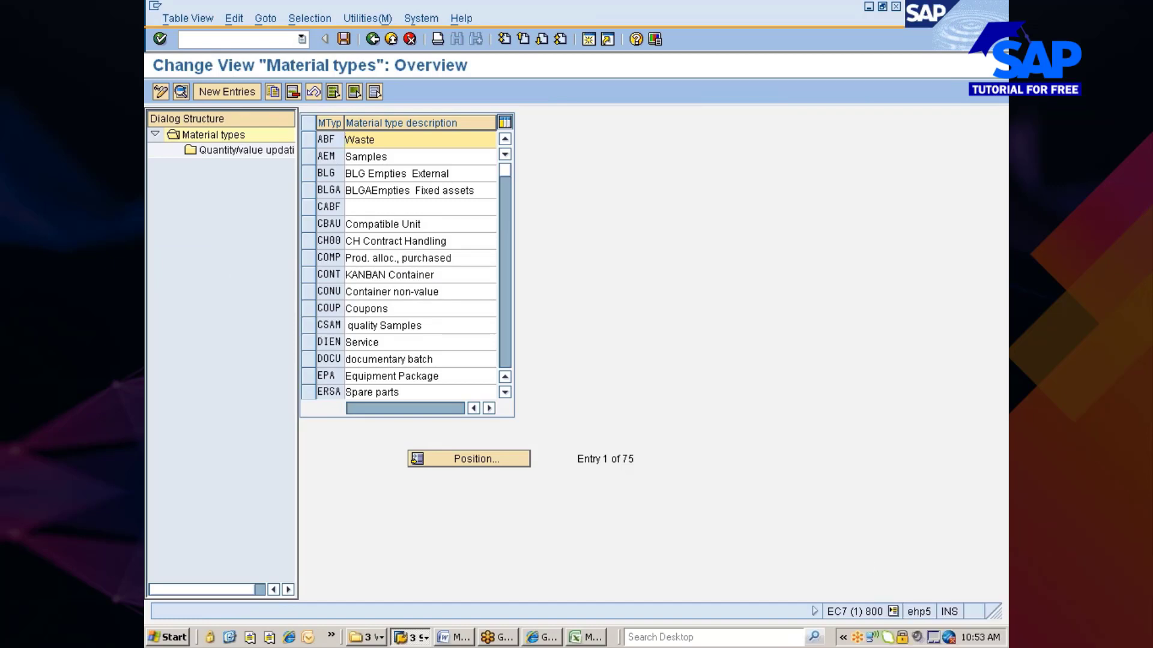
click(307, 307)
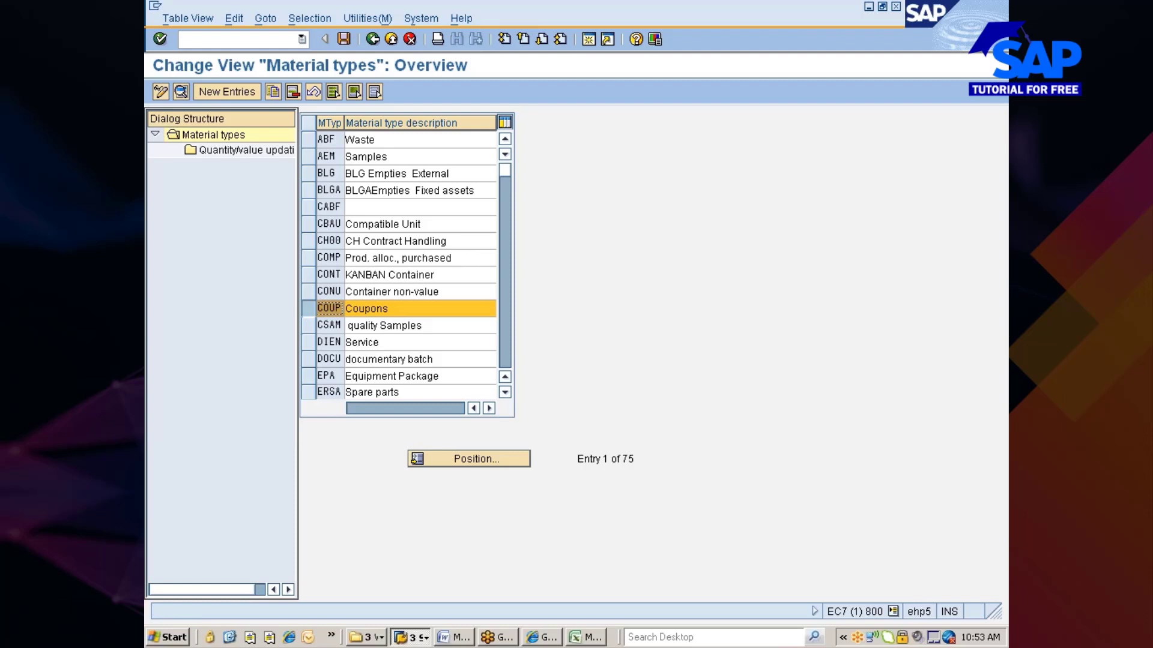
click(315, 340)
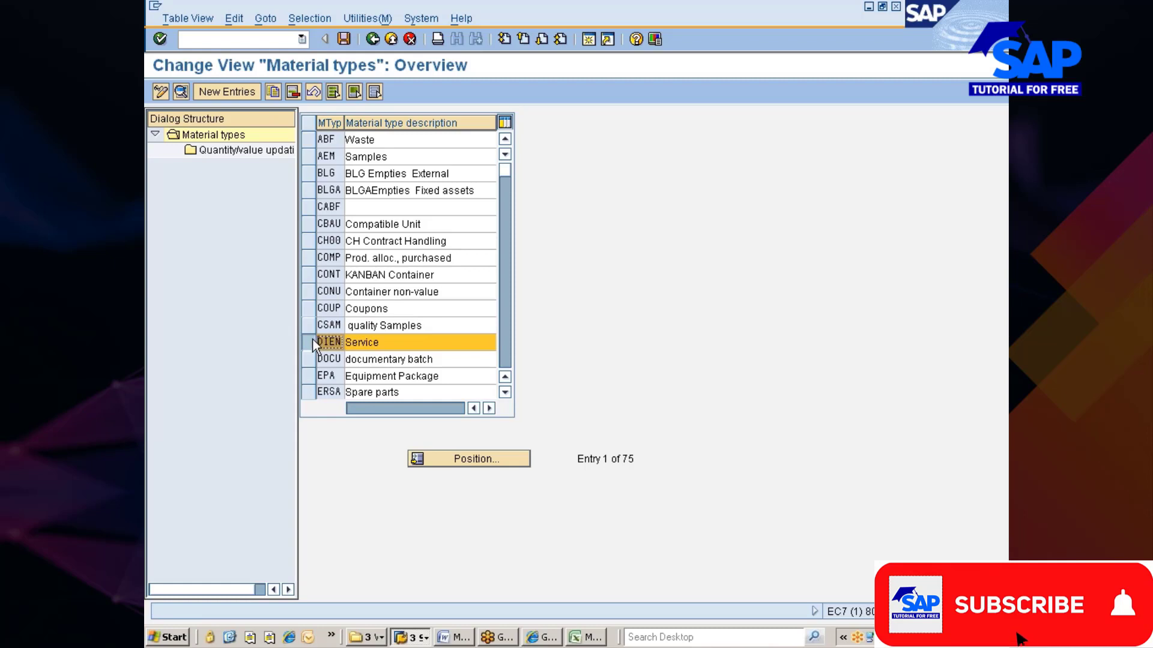
click(373, 392)
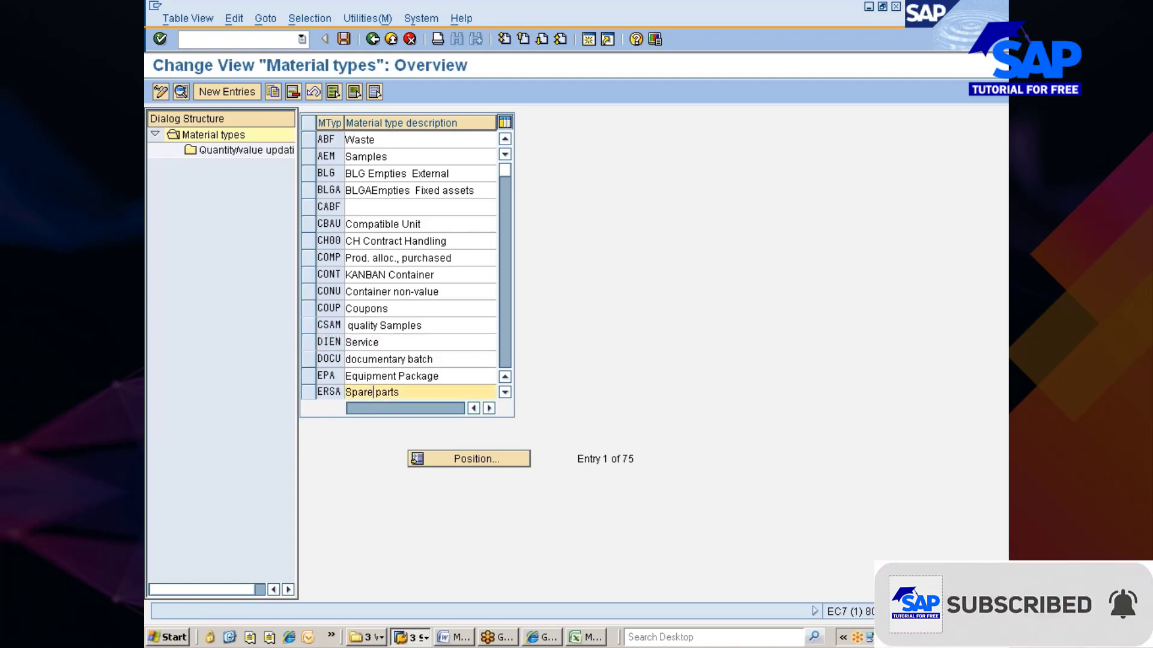
click(310, 392)
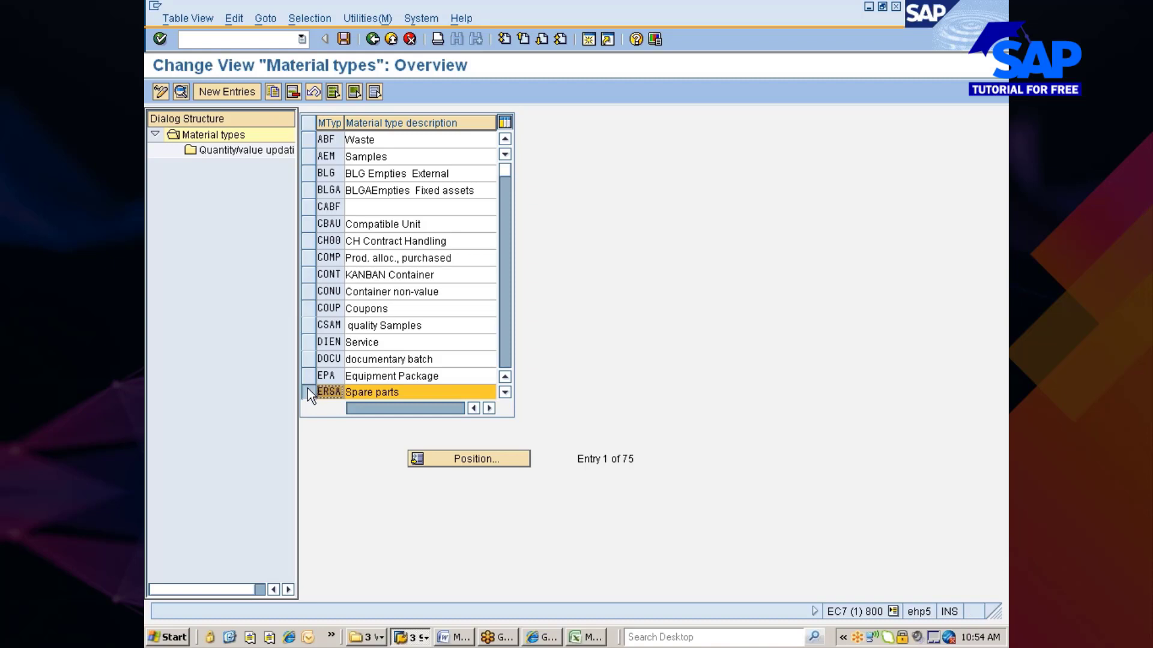
click(307, 390)
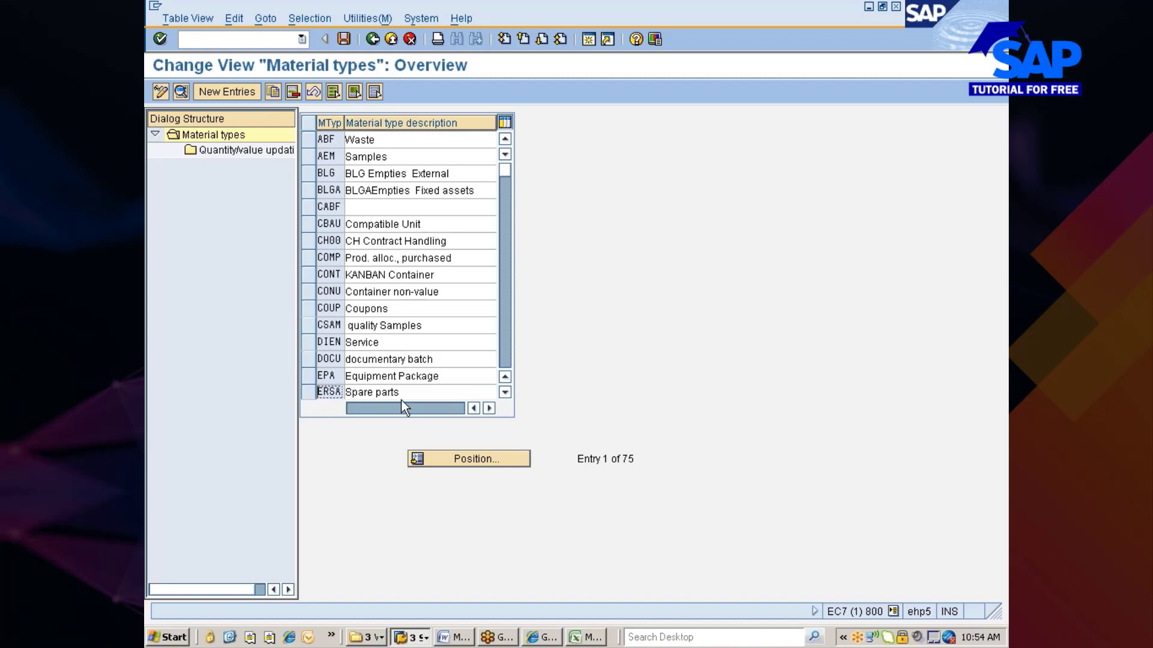
Examine the material types further down the list, including Non-valuated material (UNBW) and Rawmaterial (ROH).
key(Page_Down)
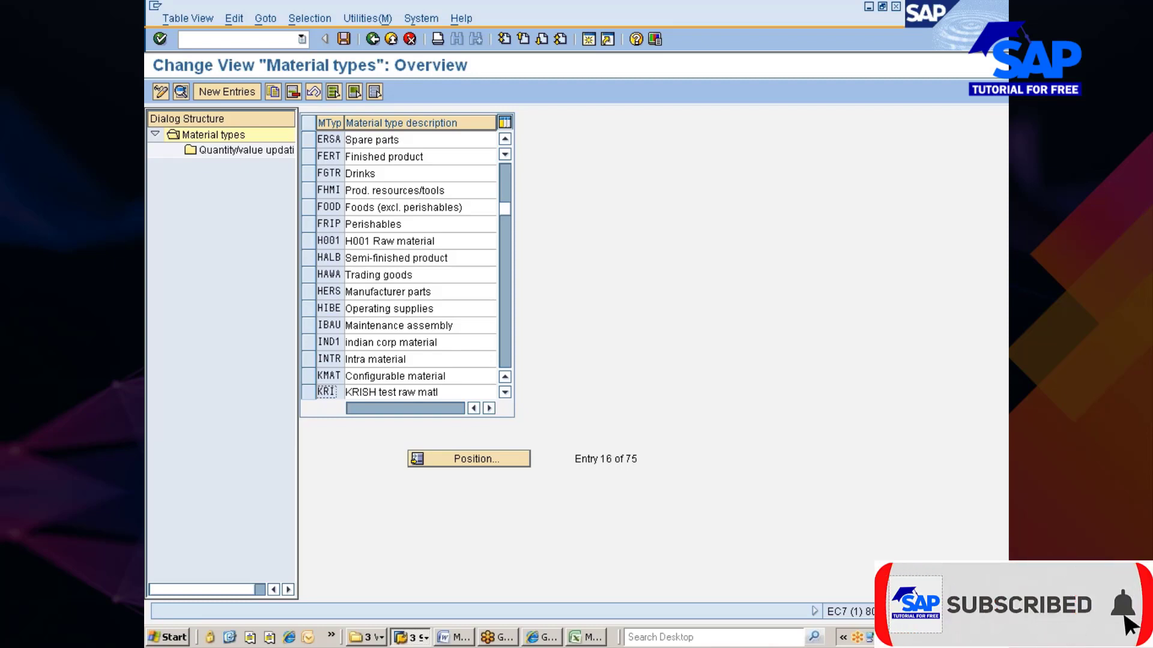
scroll(401, 399, down, 1)
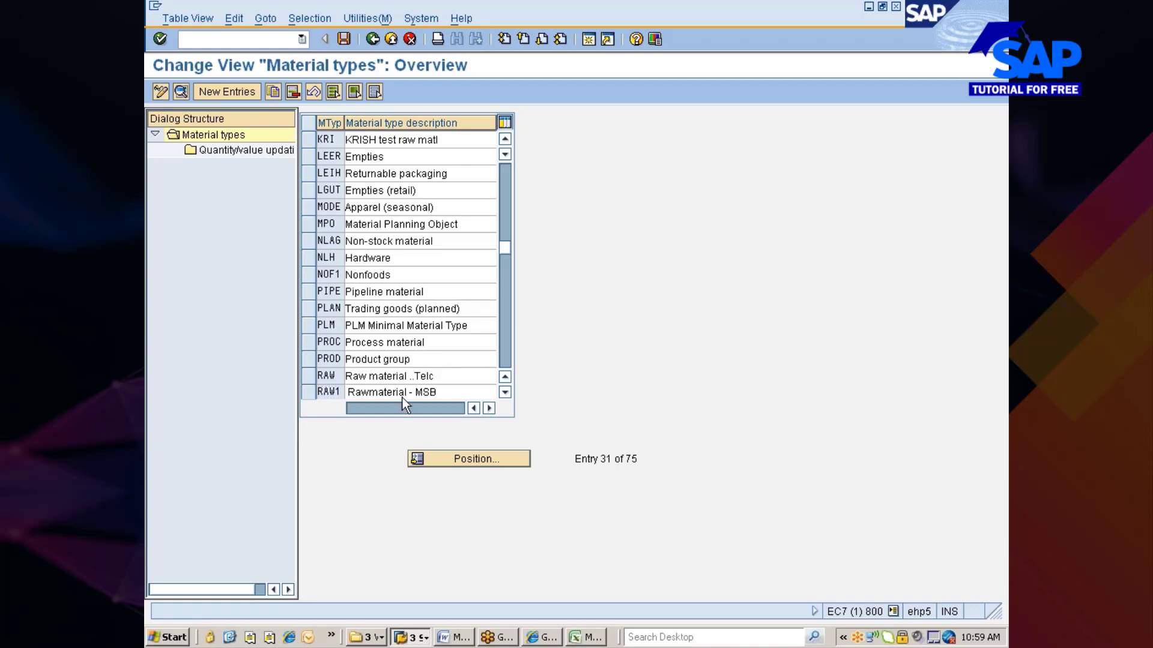
key(Page_Down)
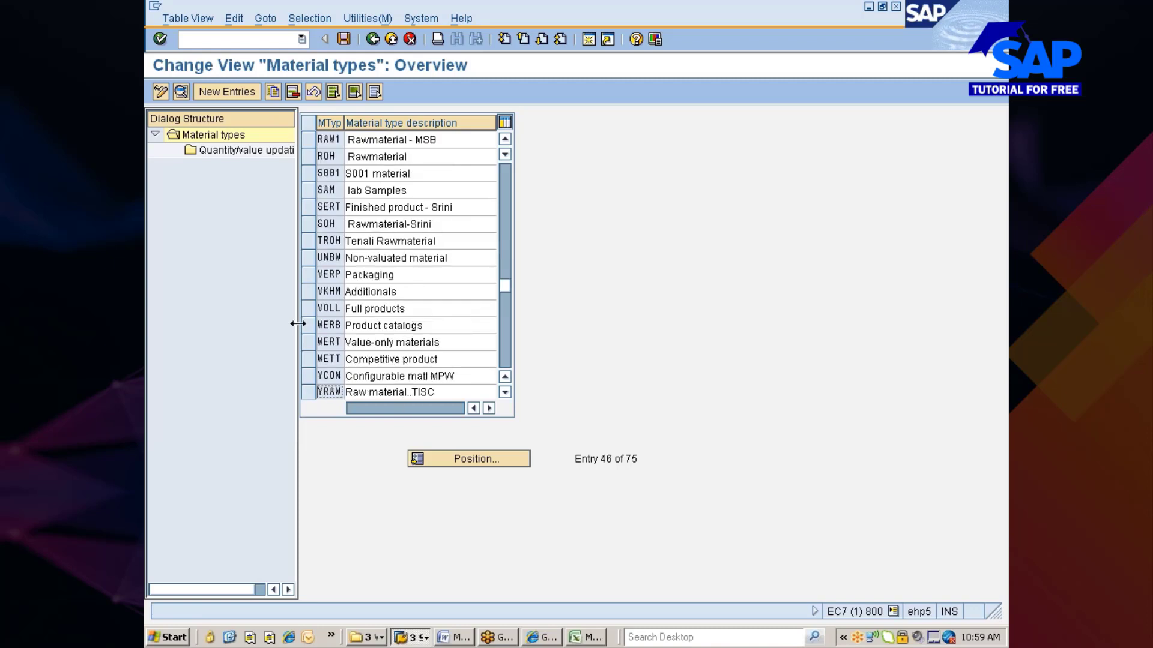
click(308, 261)
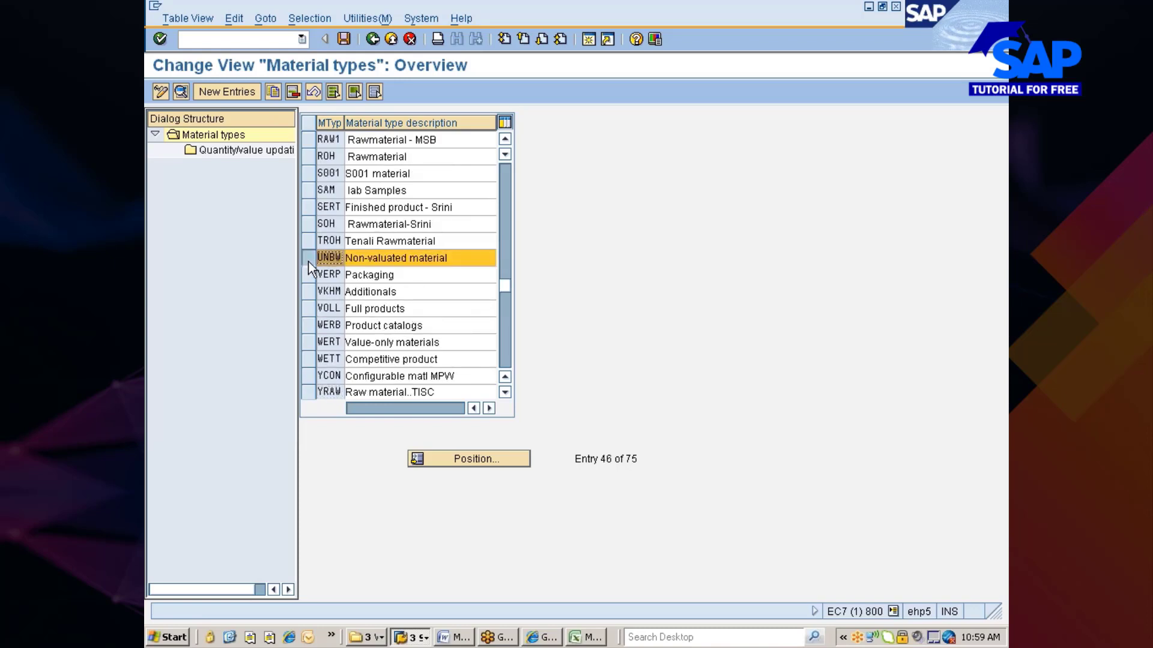
click(308, 261)
click(309, 159)
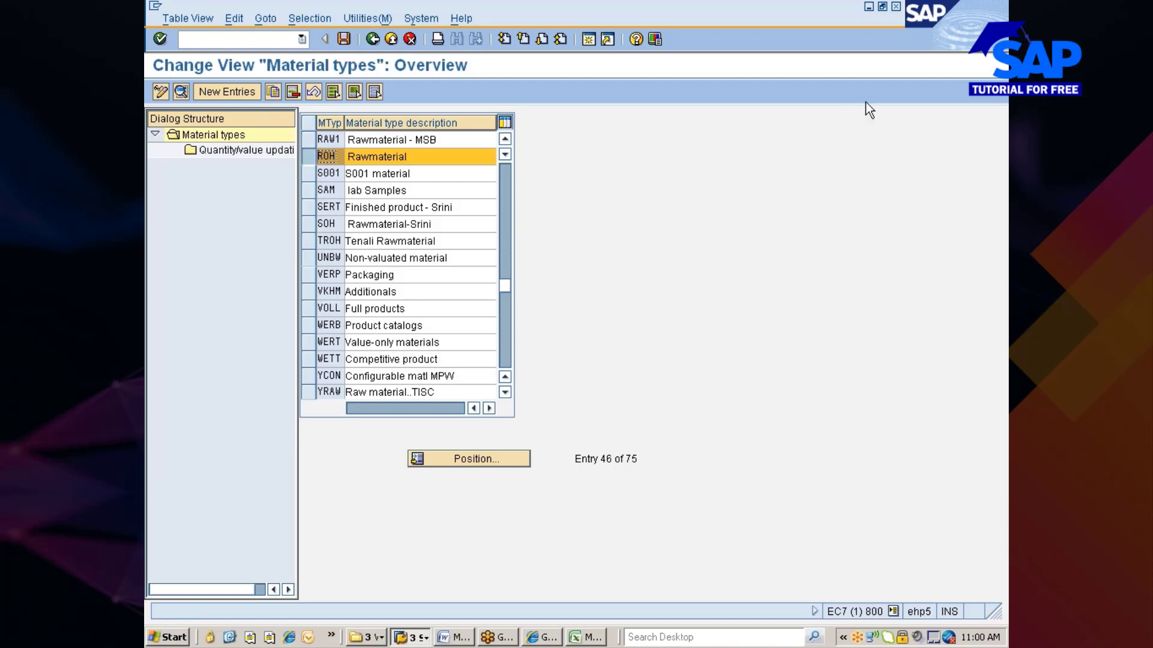
Leave the material types overview for the IMG structure and bring up the list of open SAP sessions.
click(994, 44)
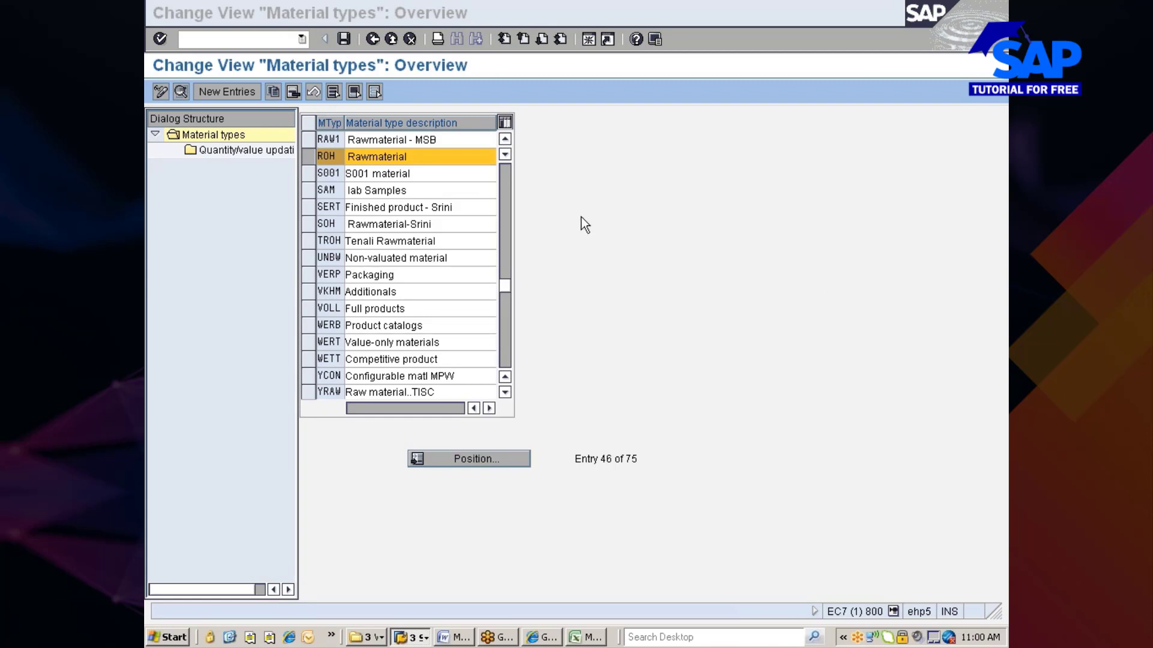
click(378, 39)
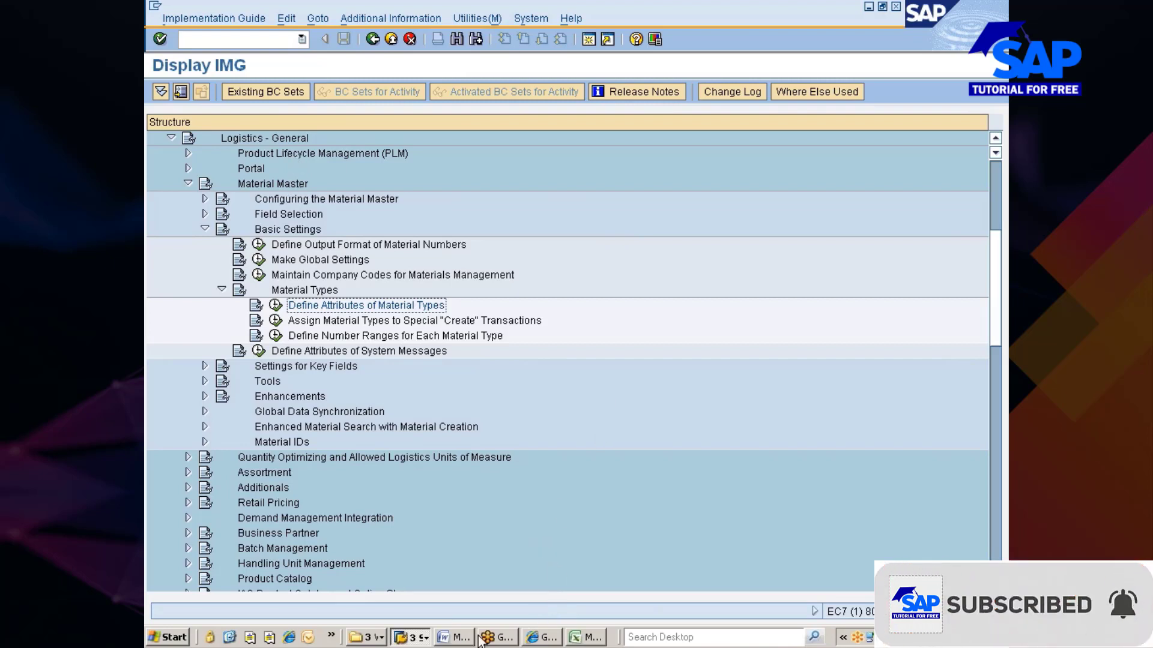
click(413, 637)
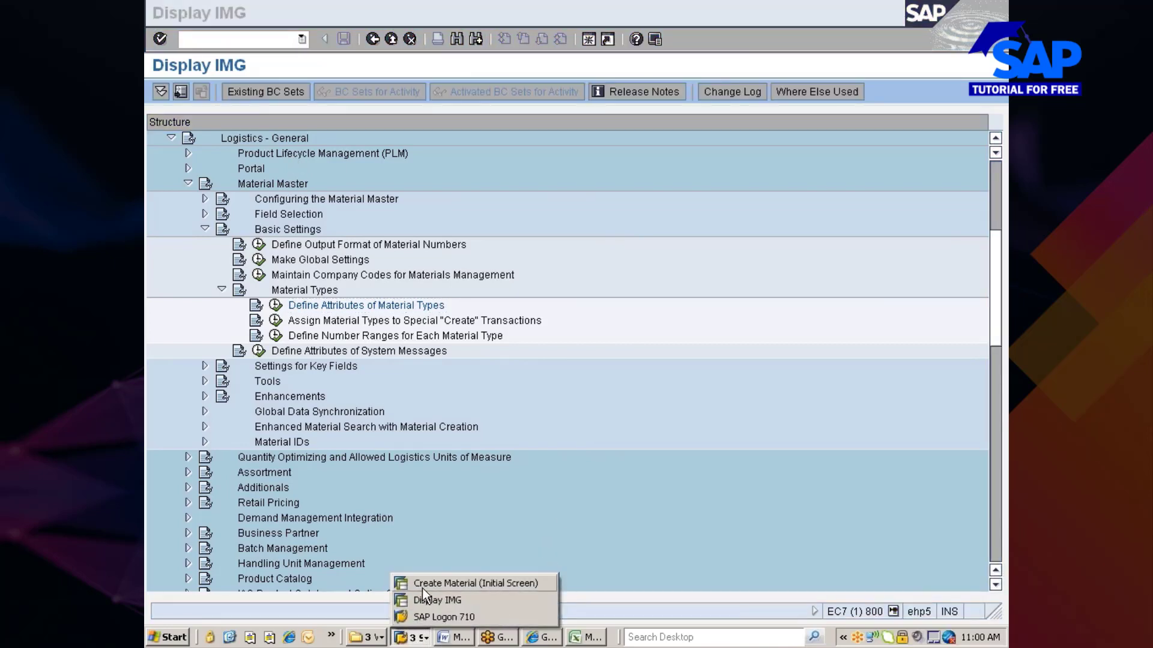